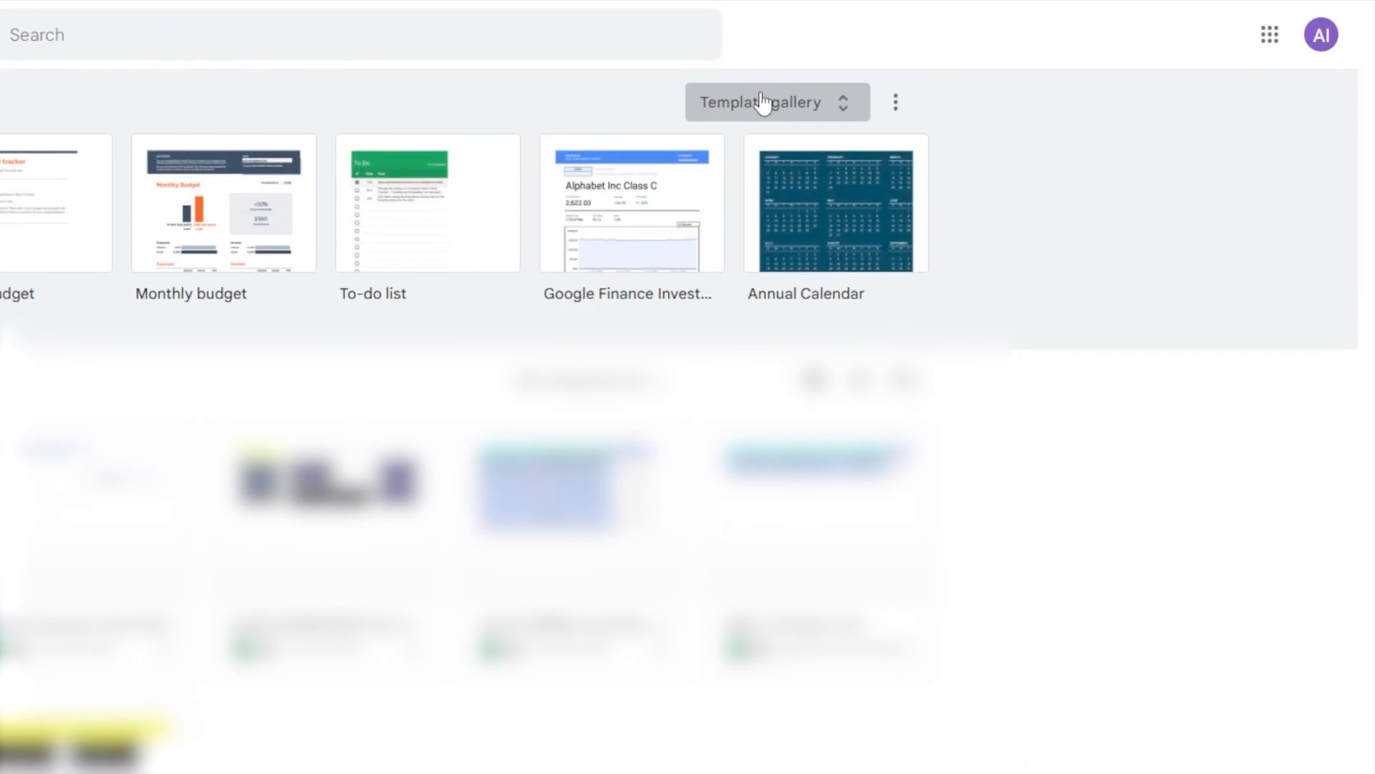
# Create a new spreadsheet from the Monthly budget template in the template gallery's Personal section
pyautogui.click(762, 103)
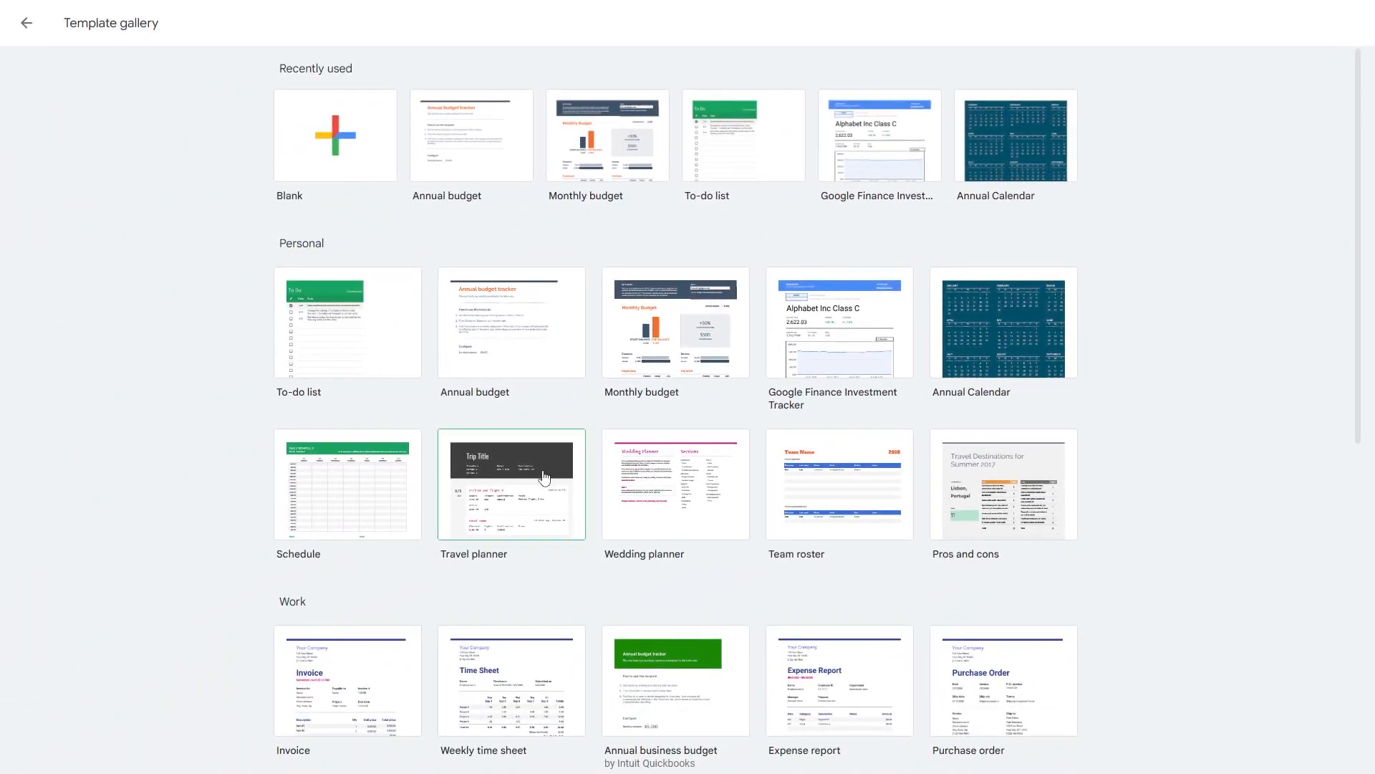
pyautogui.scroll(-4, 523, 516)
pyautogui.scroll(3, 430, 358)
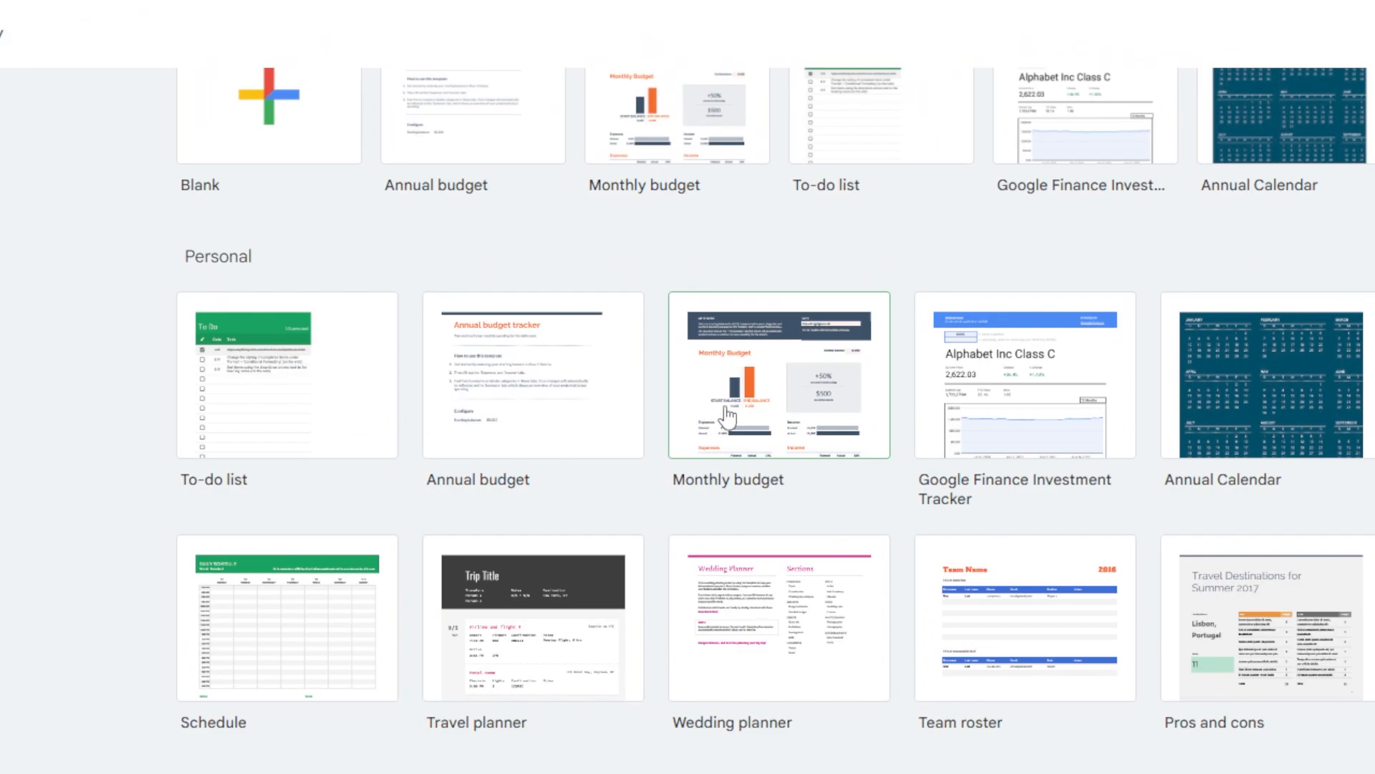
pyautogui.click(727, 414)
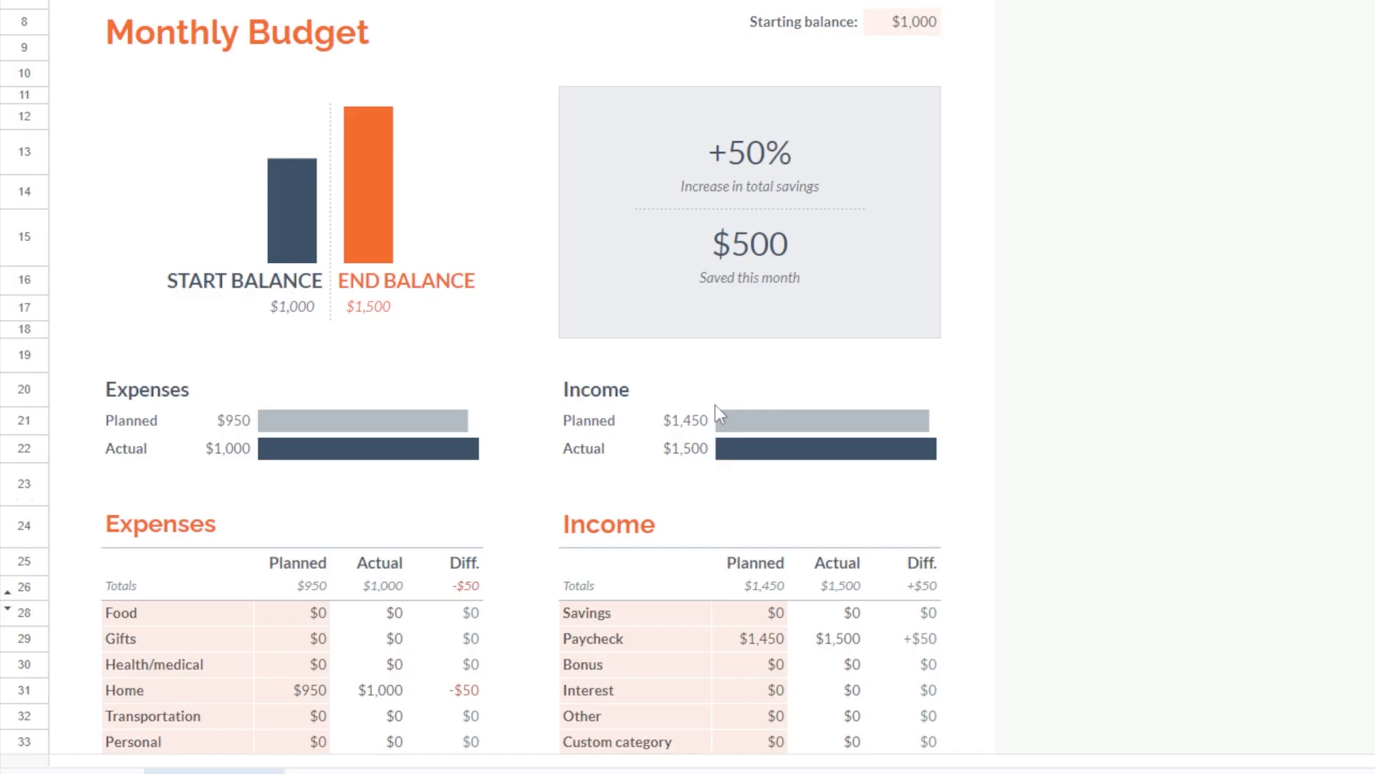
# Review the Summary sheet's budget charts and tables, and the expense and income category options on the Transactions sheet
pyautogui.scroll(-5, 416, 663)
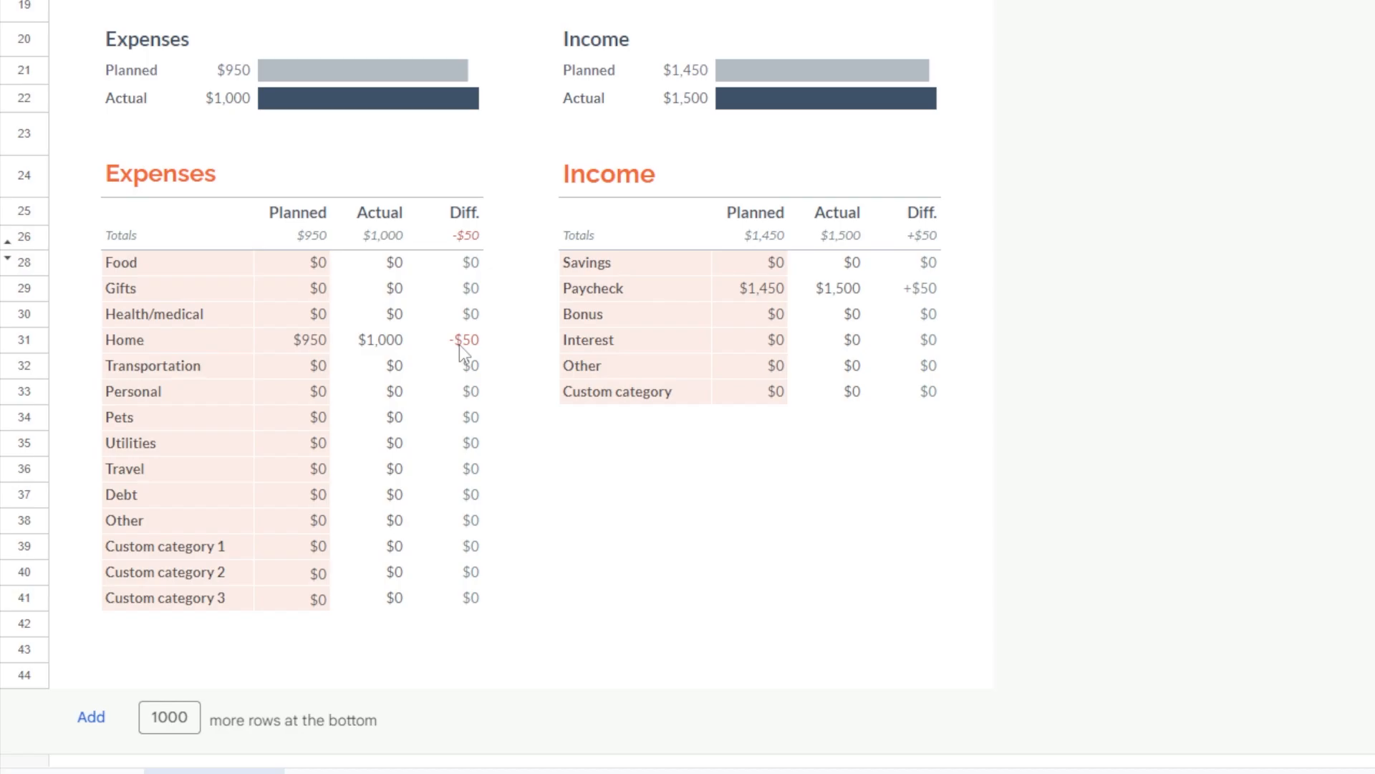
pyautogui.scroll(6, 728, 323)
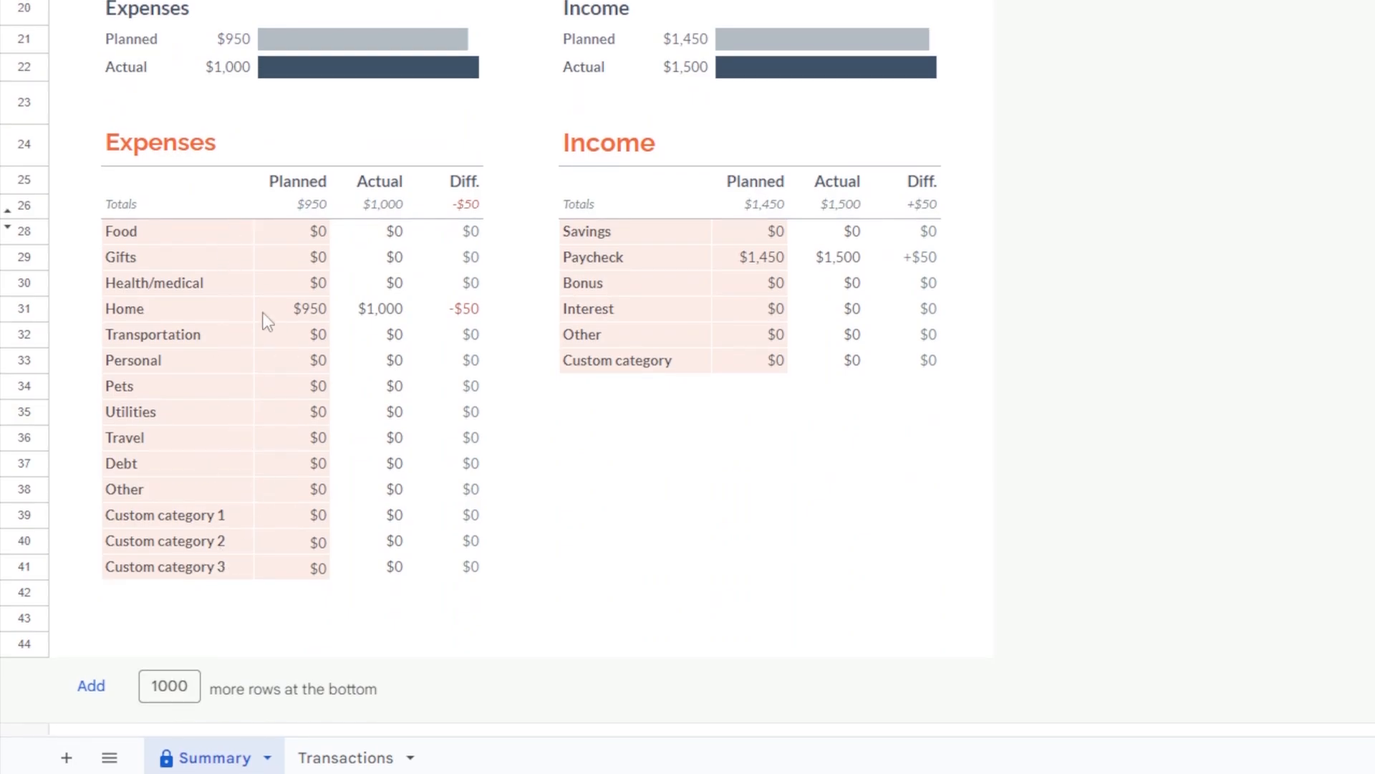
pyautogui.scroll(5, 781, 301)
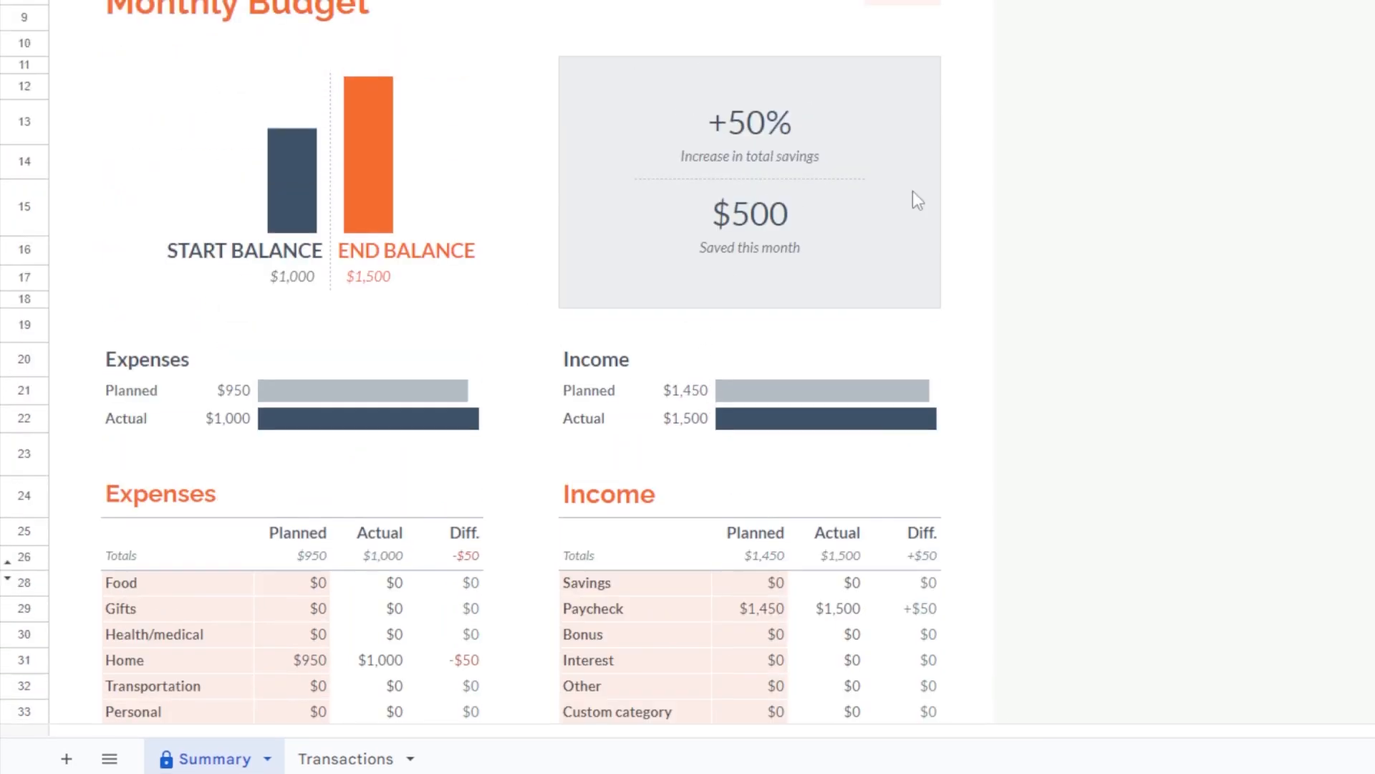
pyautogui.scroll(-5, 917, 255)
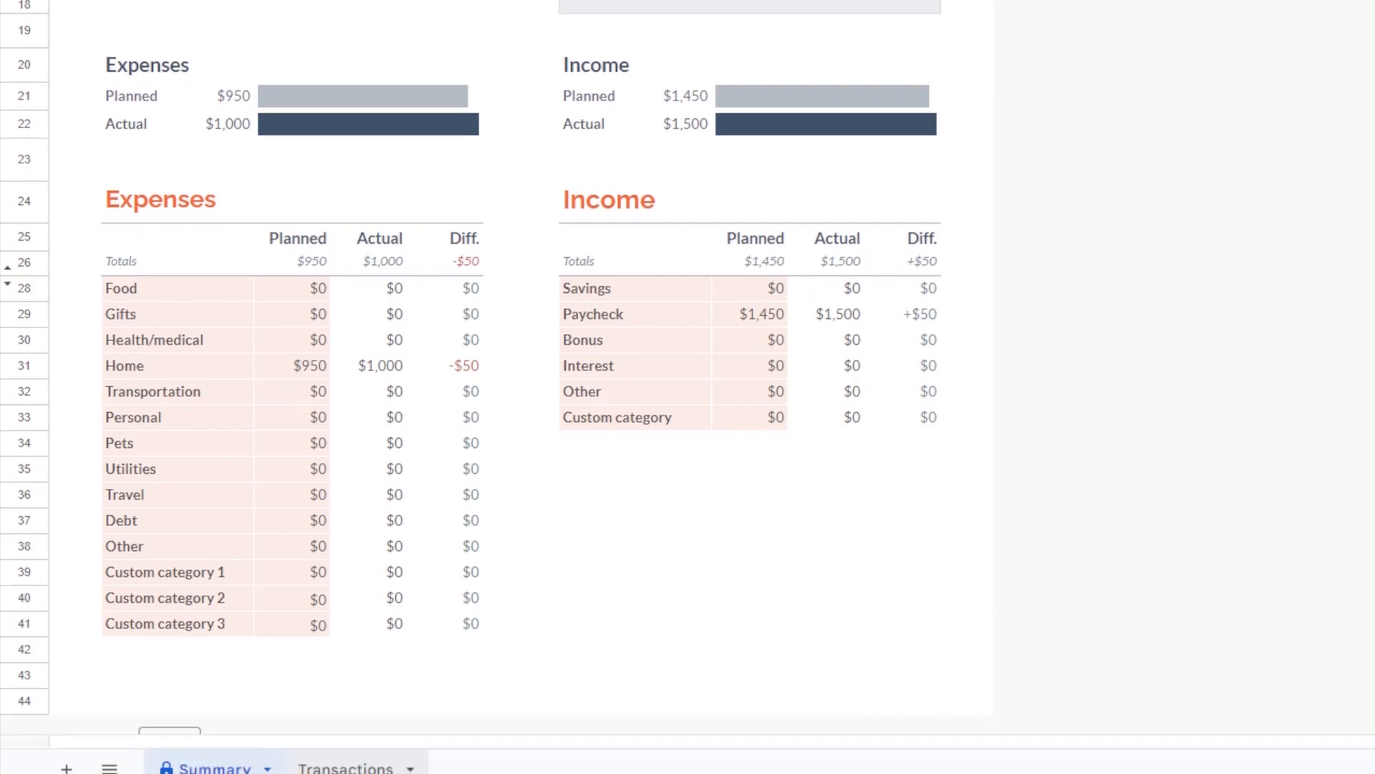
pyautogui.click(347, 758)
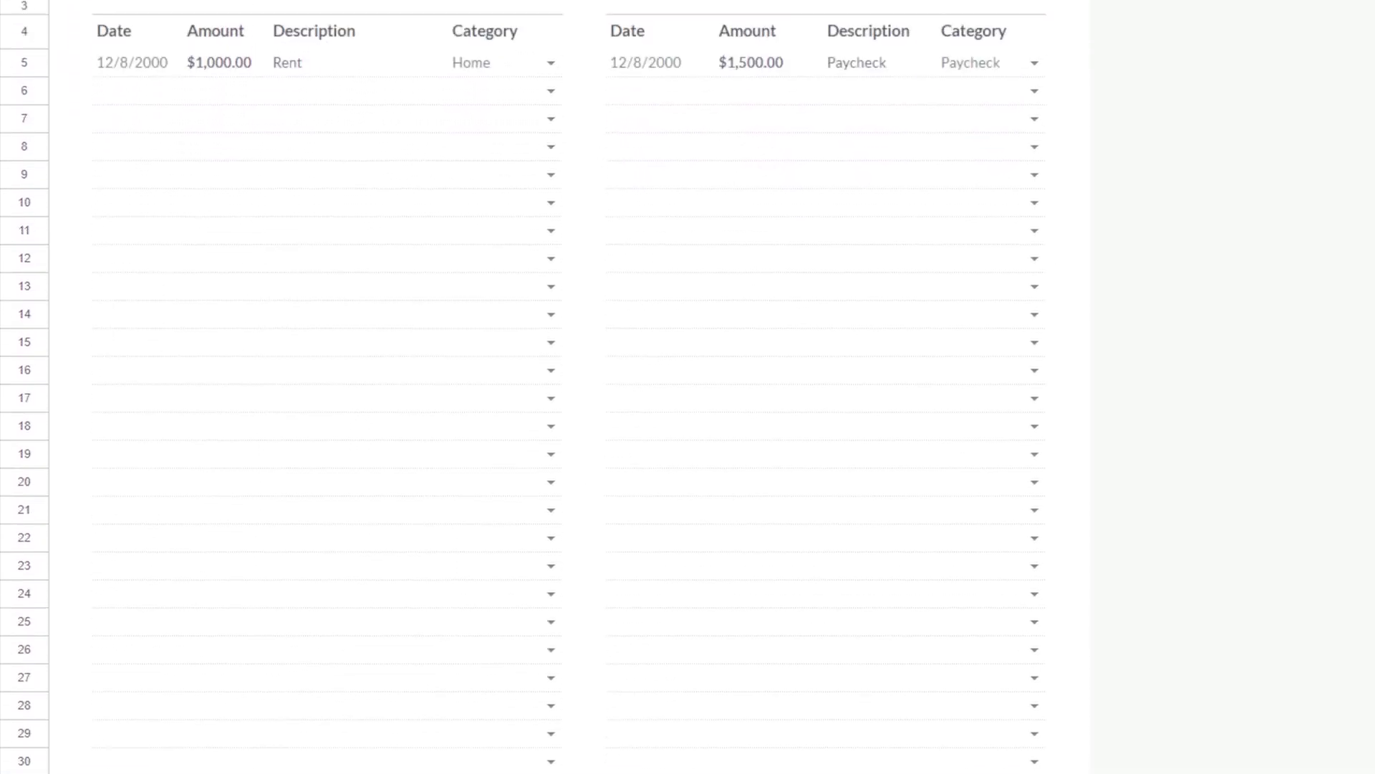
pyautogui.click(551, 310)
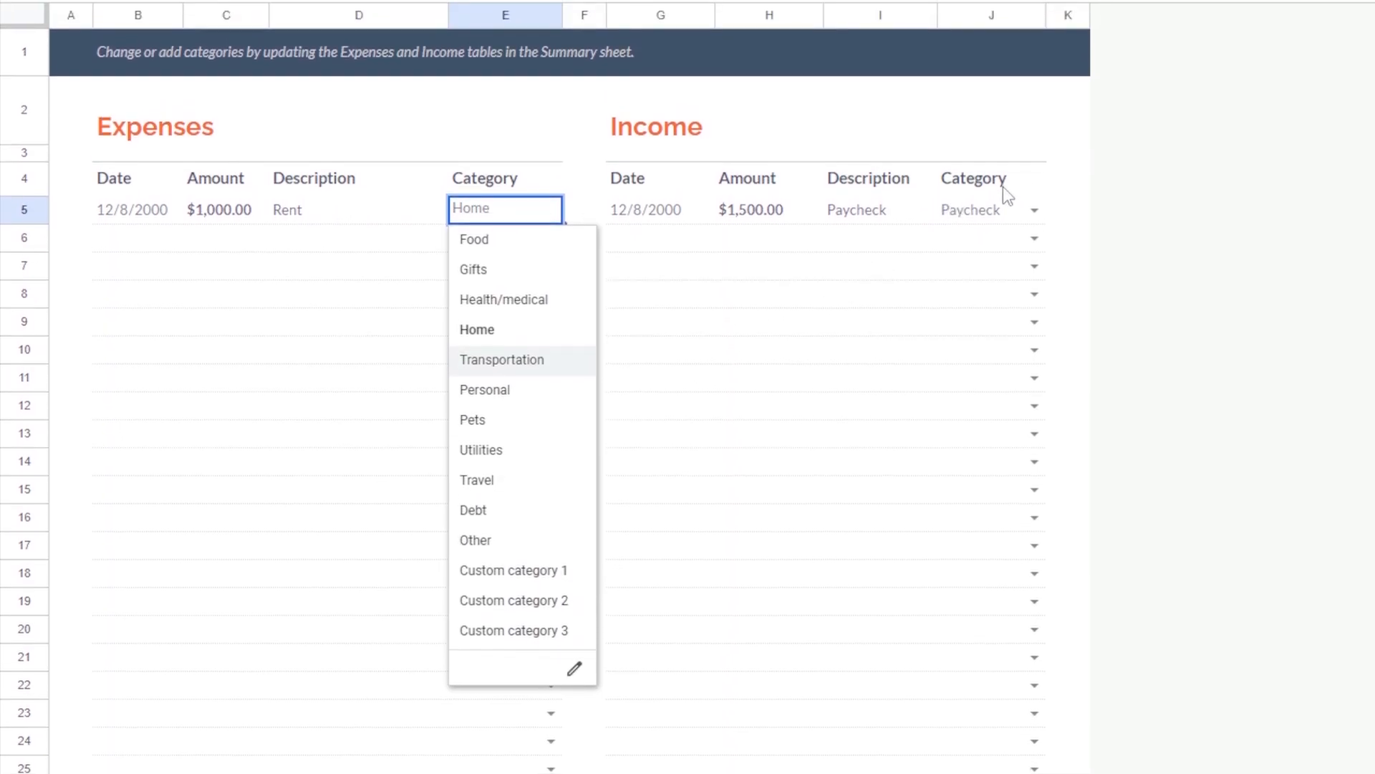
pyautogui.click(1034, 208)
pyautogui.click(1035, 209)
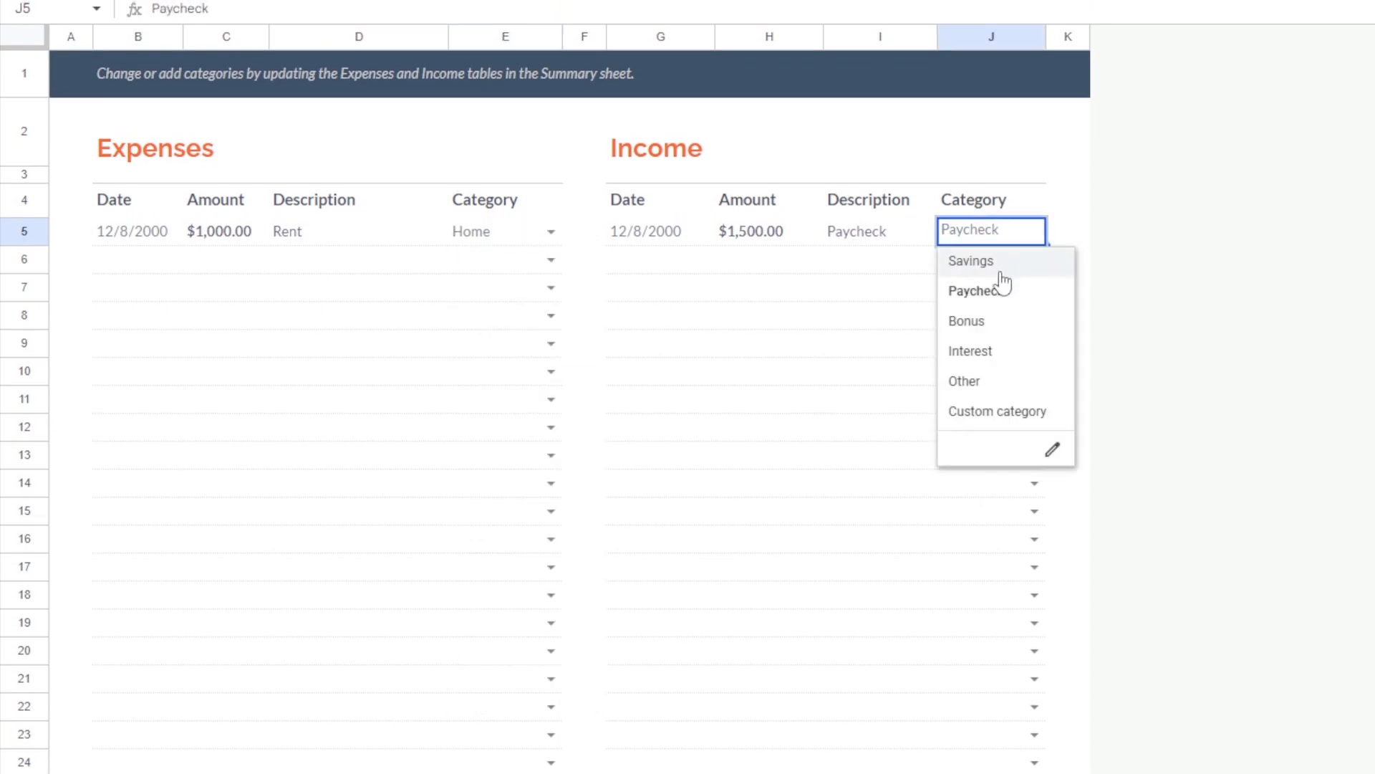
pyautogui.click(336, 543)
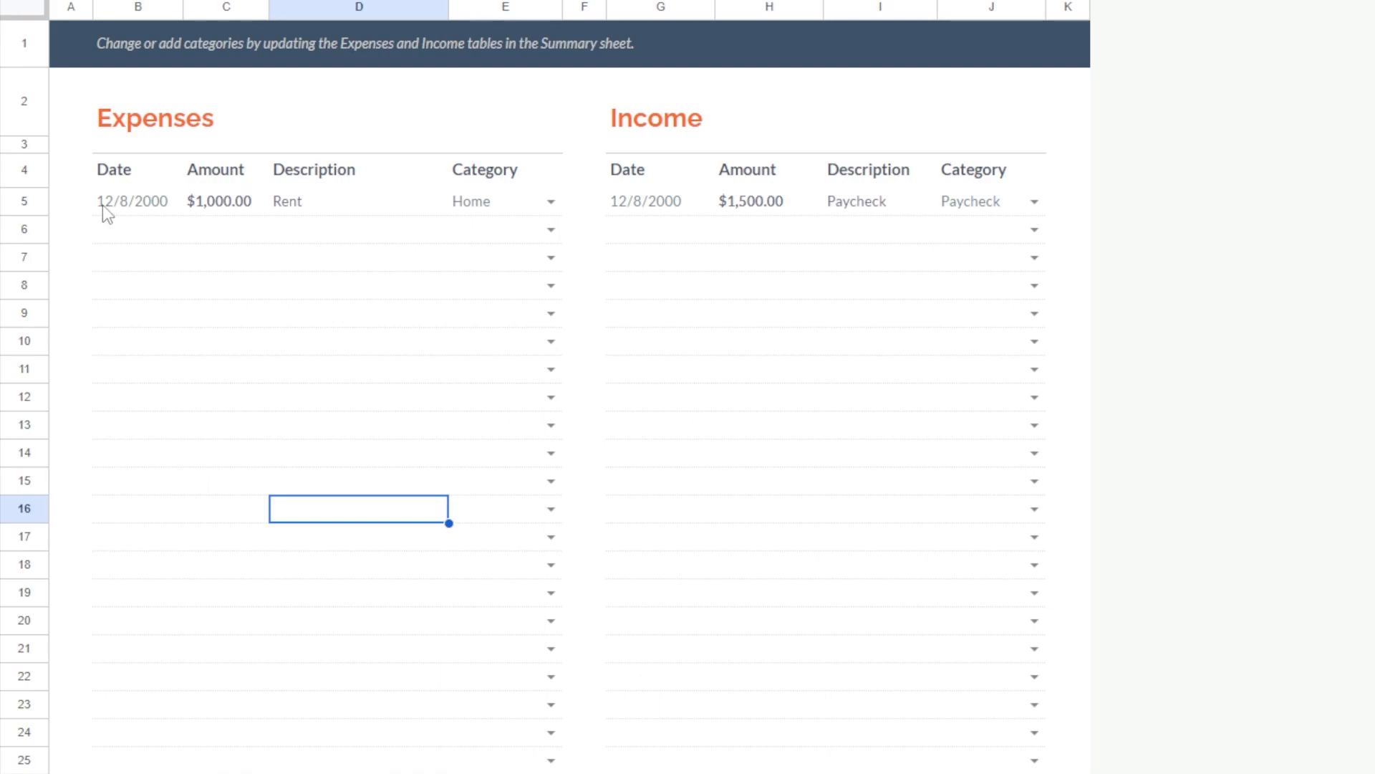
# Clear the sample expense and income entries from row 5 of the Transactions sheet
pyautogui.click(28, 200)
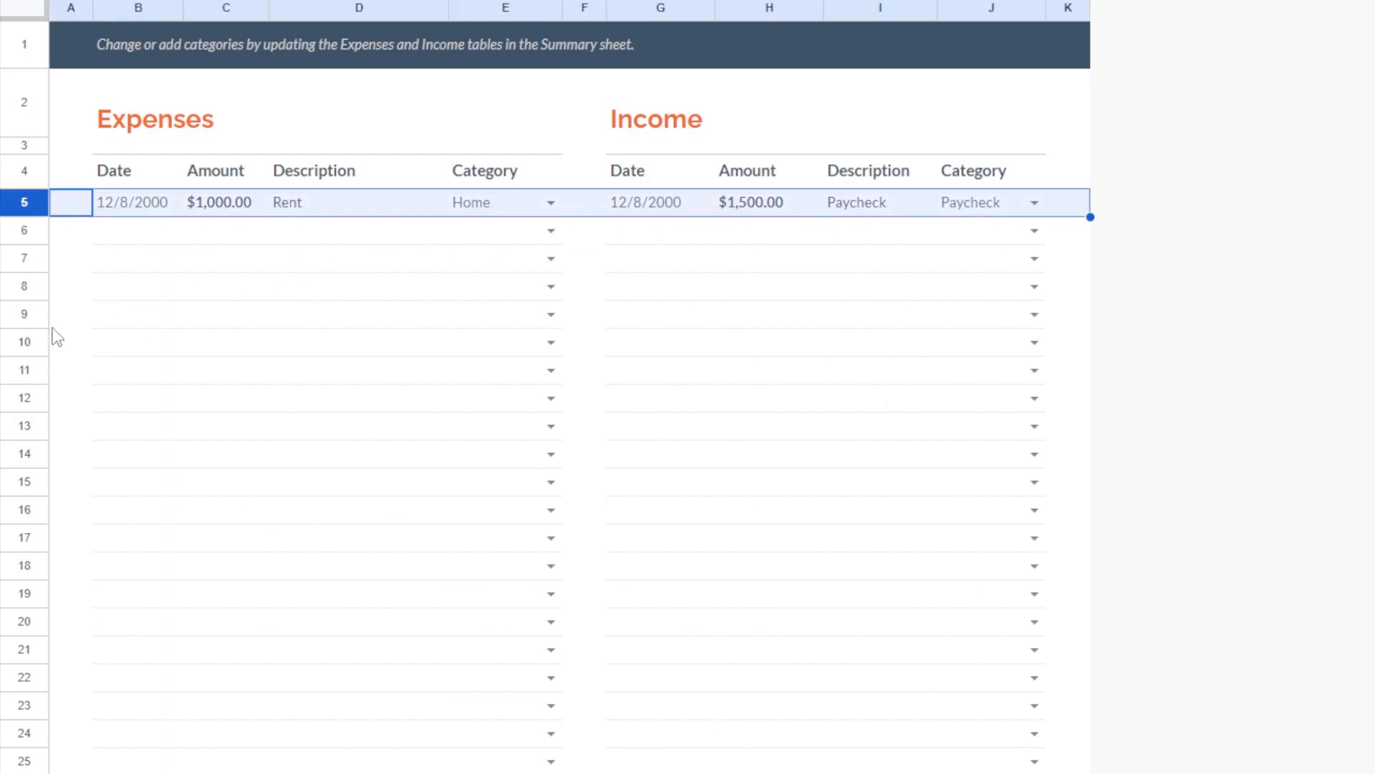
pyautogui.press('Delete')
pyautogui.click(209, 266)
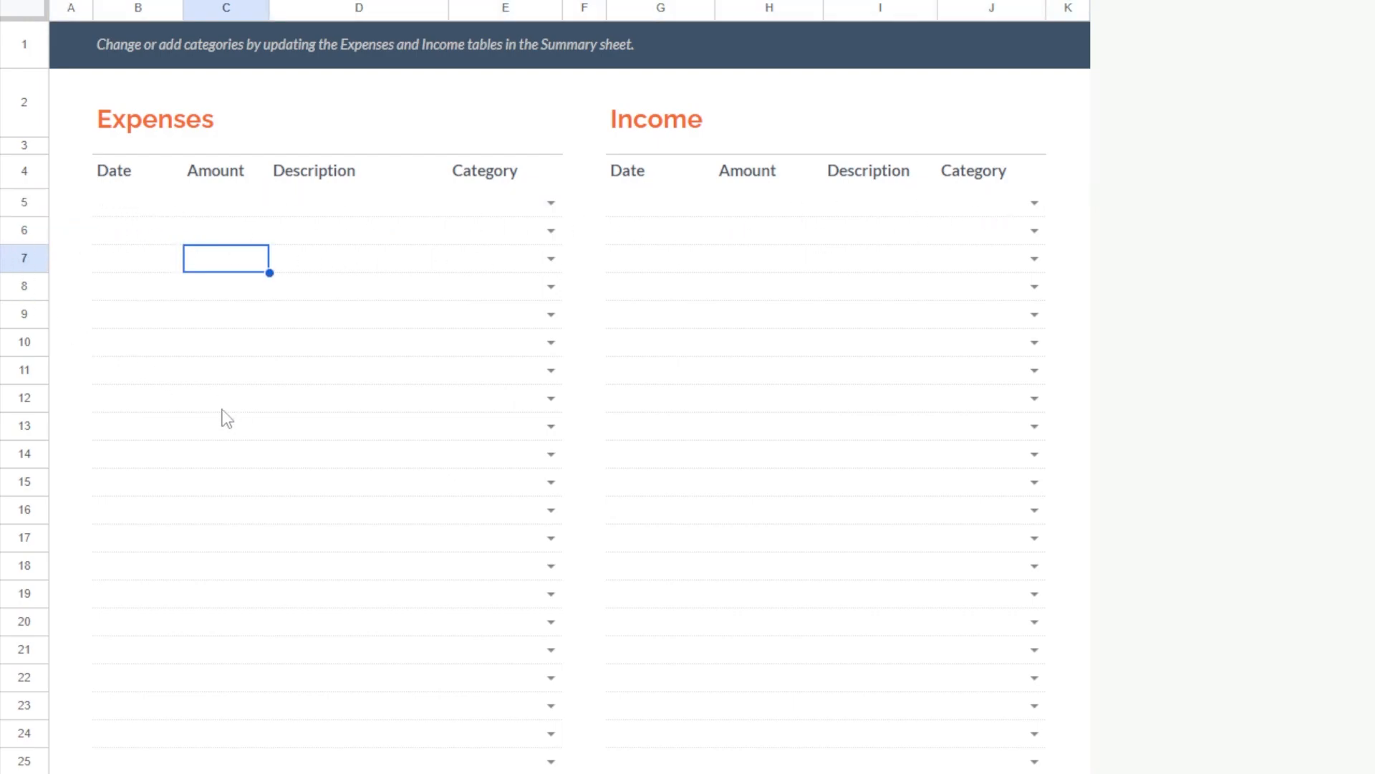
# Add 1000 more rows at the bottom of the Transactions sheet
pyautogui.scroll(-2, 192, 376)
pyautogui.scroll(-5, 105, 616)
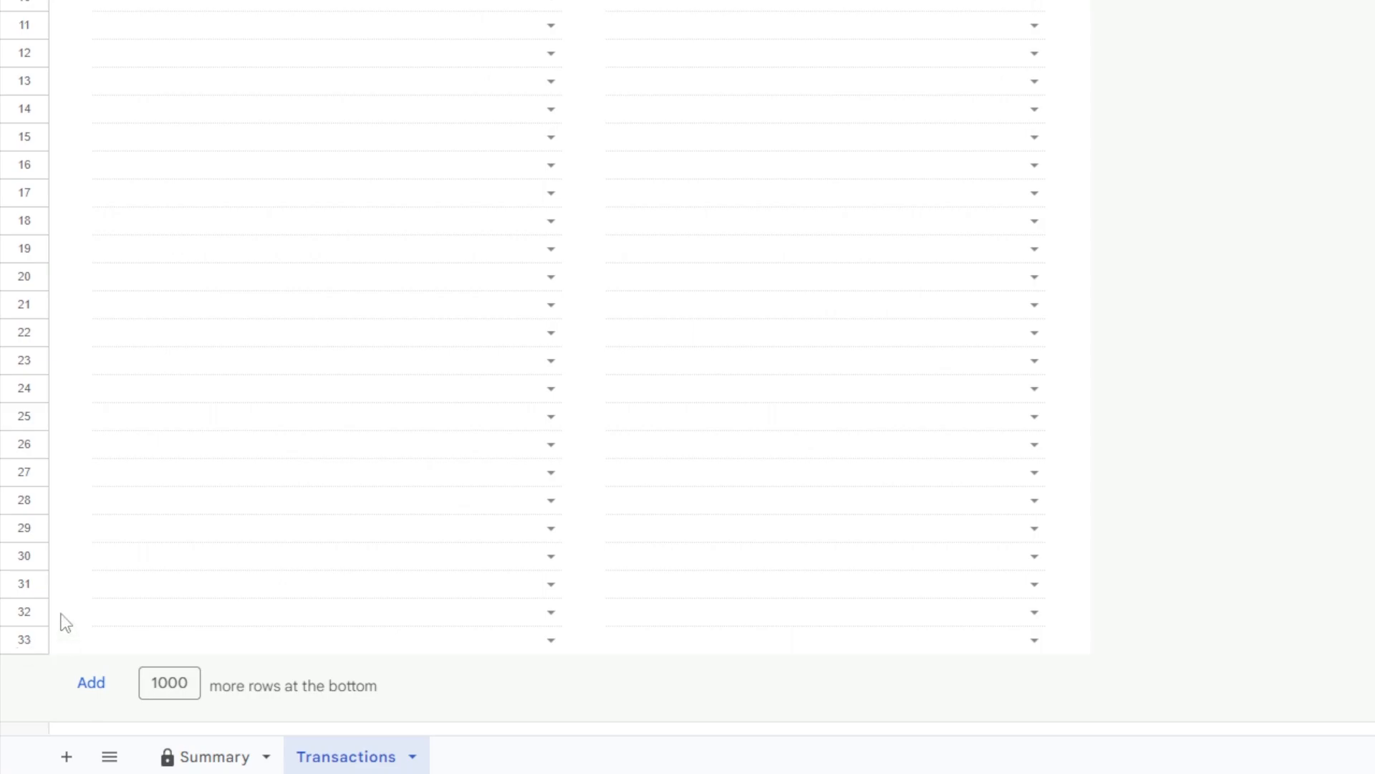
pyautogui.click(89, 688)
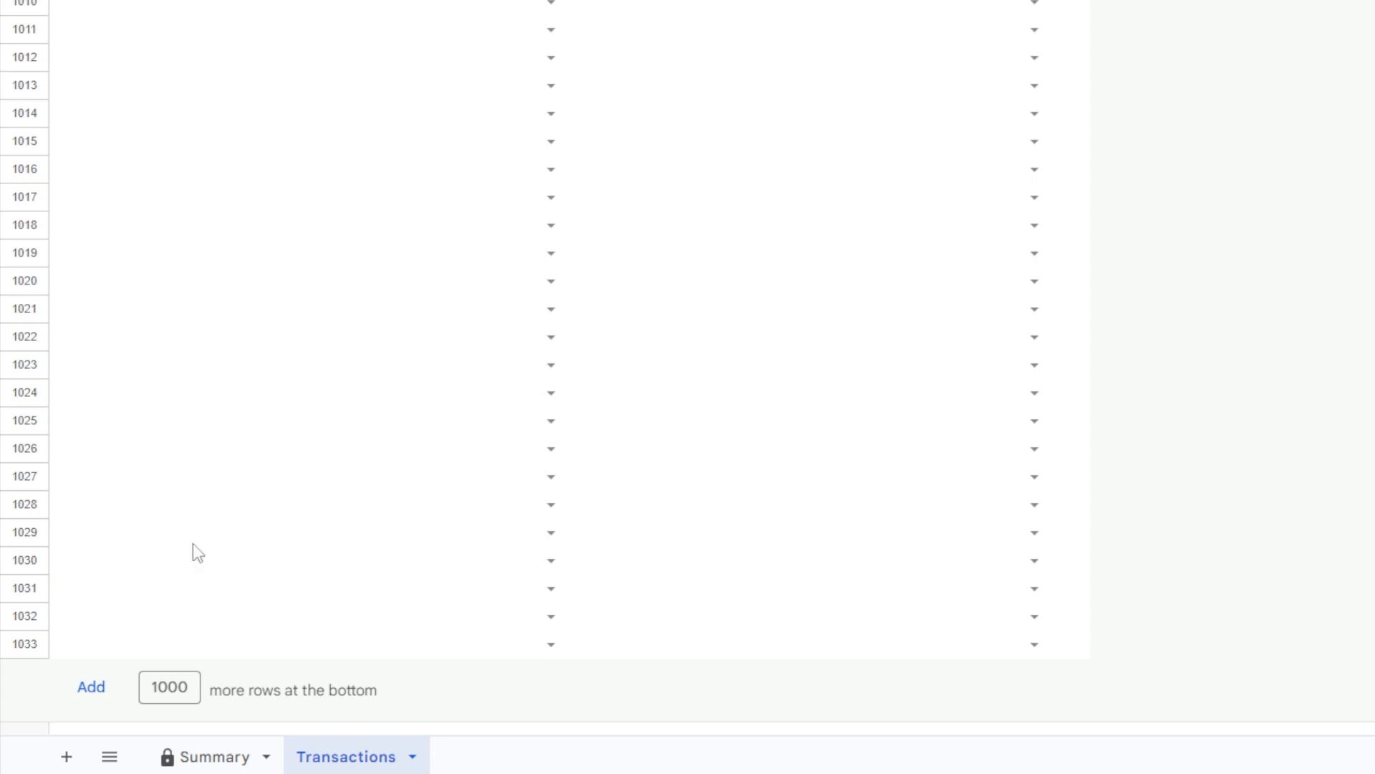
pyautogui.scroll(4, 182, 502)
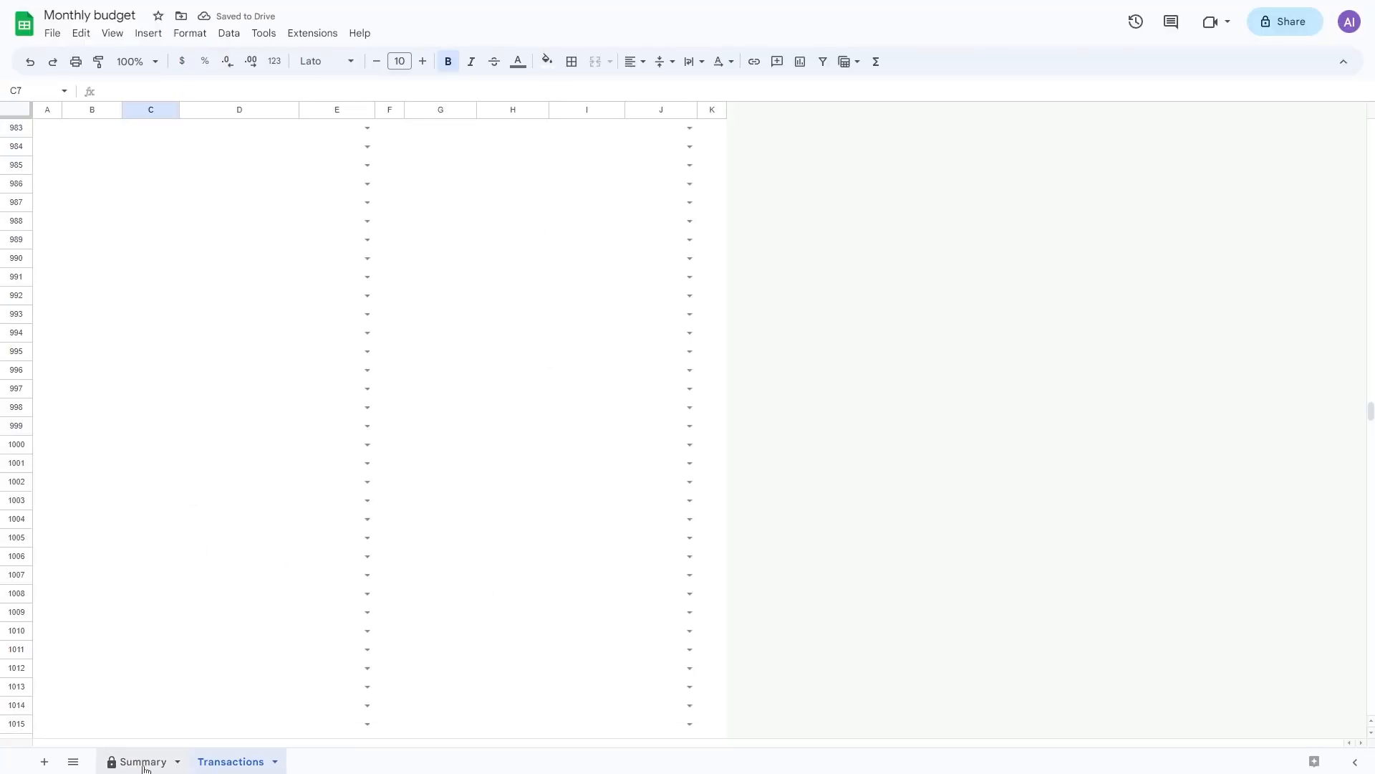
# Reset the starting balance in cell L8 of the Summary sheet to $0
pyautogui.click(144, 762)
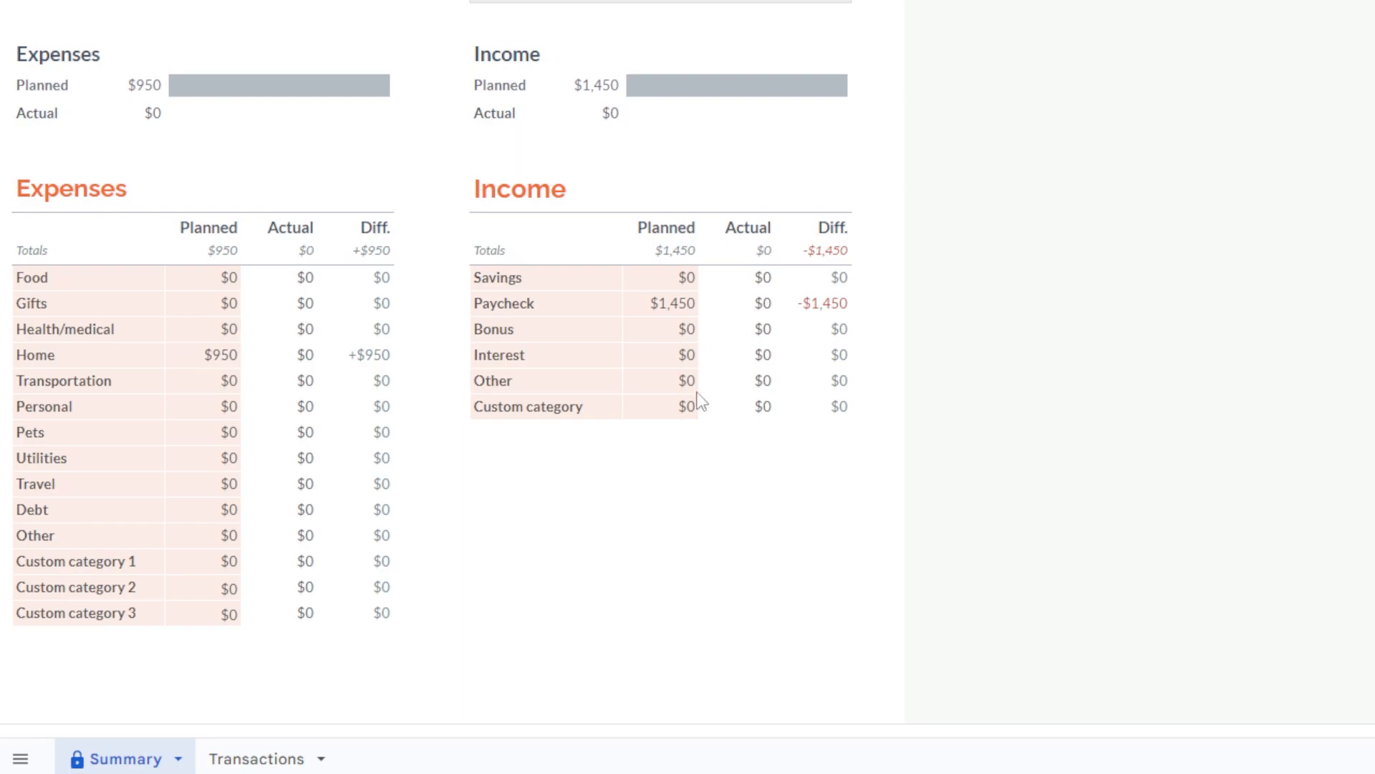
pyautogui.scroll(5, 776, 355)
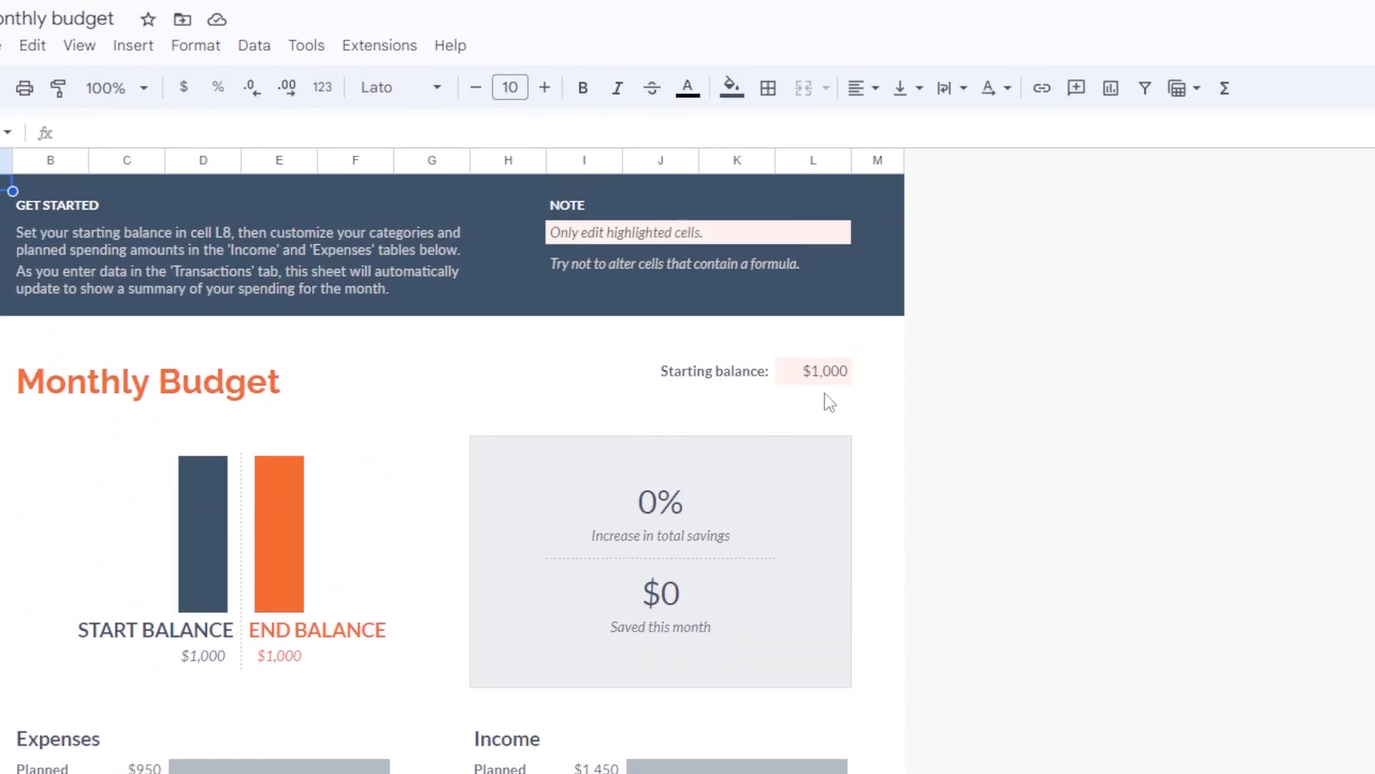
pyautogui.click(812, 377)
pyautogui.doubleClick(821, 379)
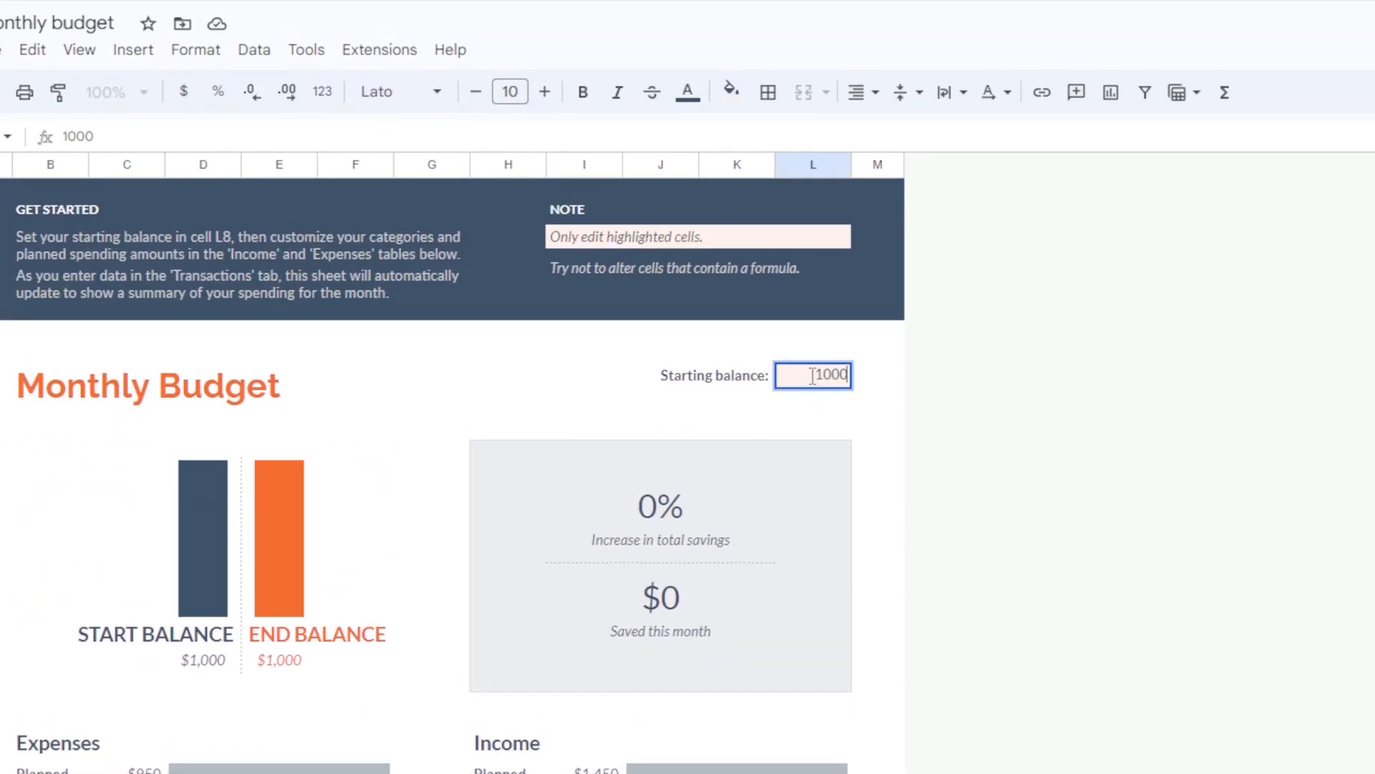
pyautogui.moveTo(806, 376); pyautogui.dragTo(901, 394)
pyautogui.press('BackSpace')
pyautogui.click(902, 403)
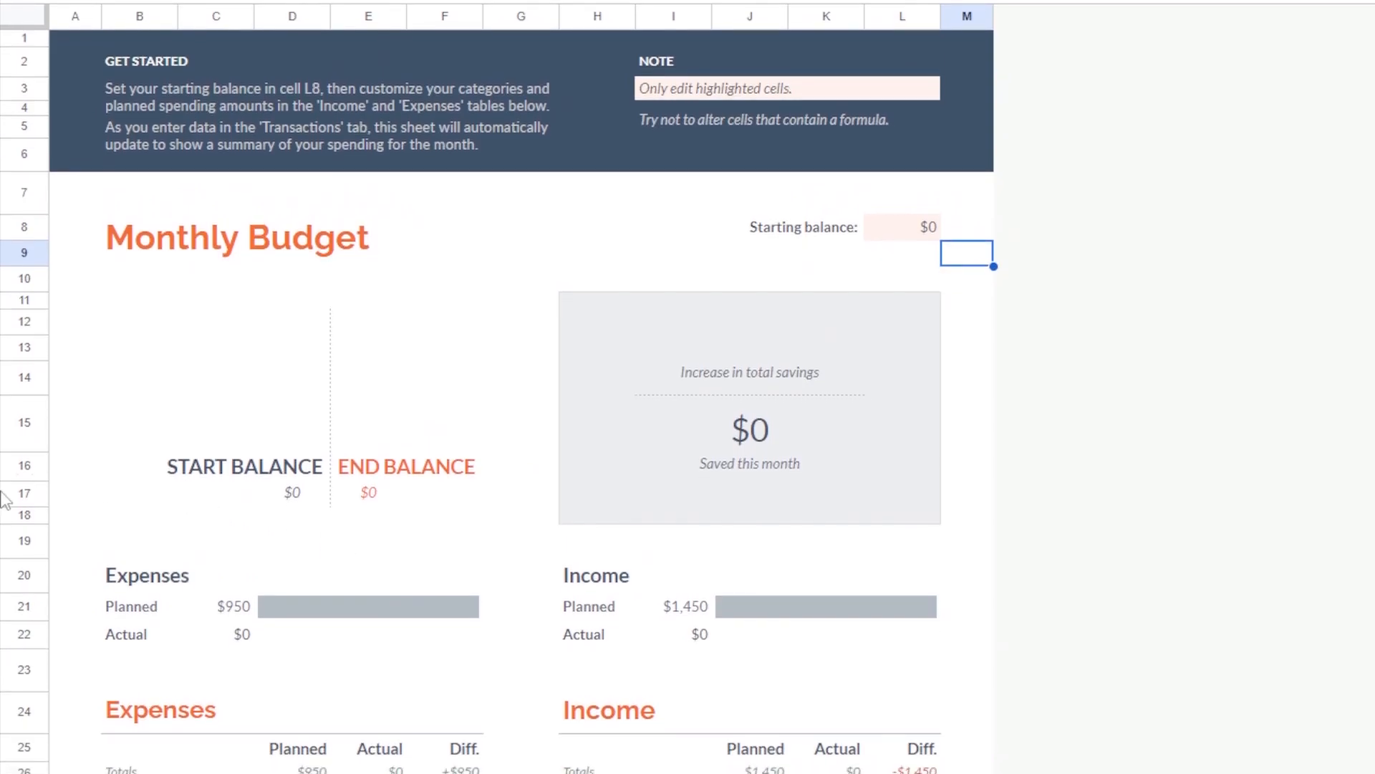
# Set the planned amounts for the Home expense and the Paycheck income on the Summary sheet to 0
pyautogui.scroll(-5, 191, 561)
pyautogui.click(307, 544)
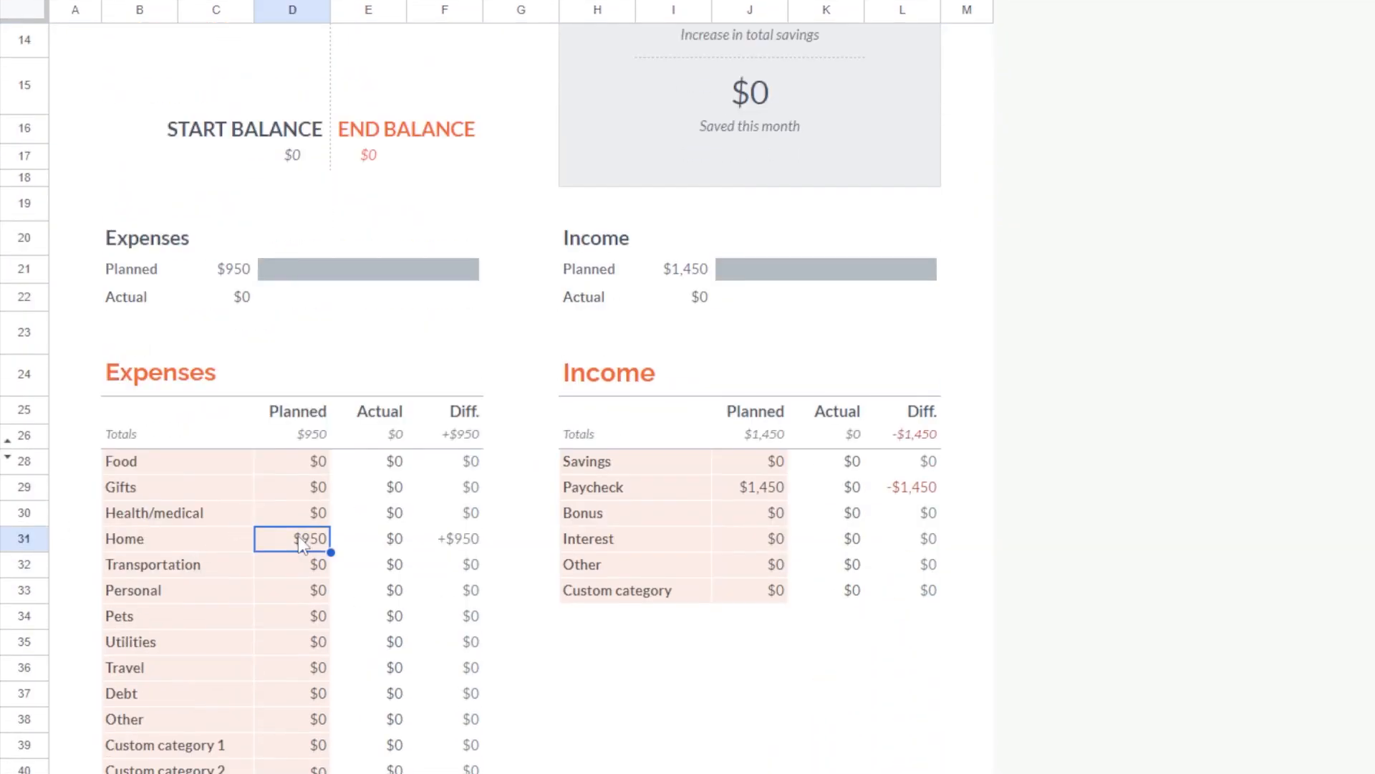
pyautogui.write('0')
pyautogui.click(765, 490)
pyautogui.write('0')
pyautogui.scroll(-2, 869, 678)
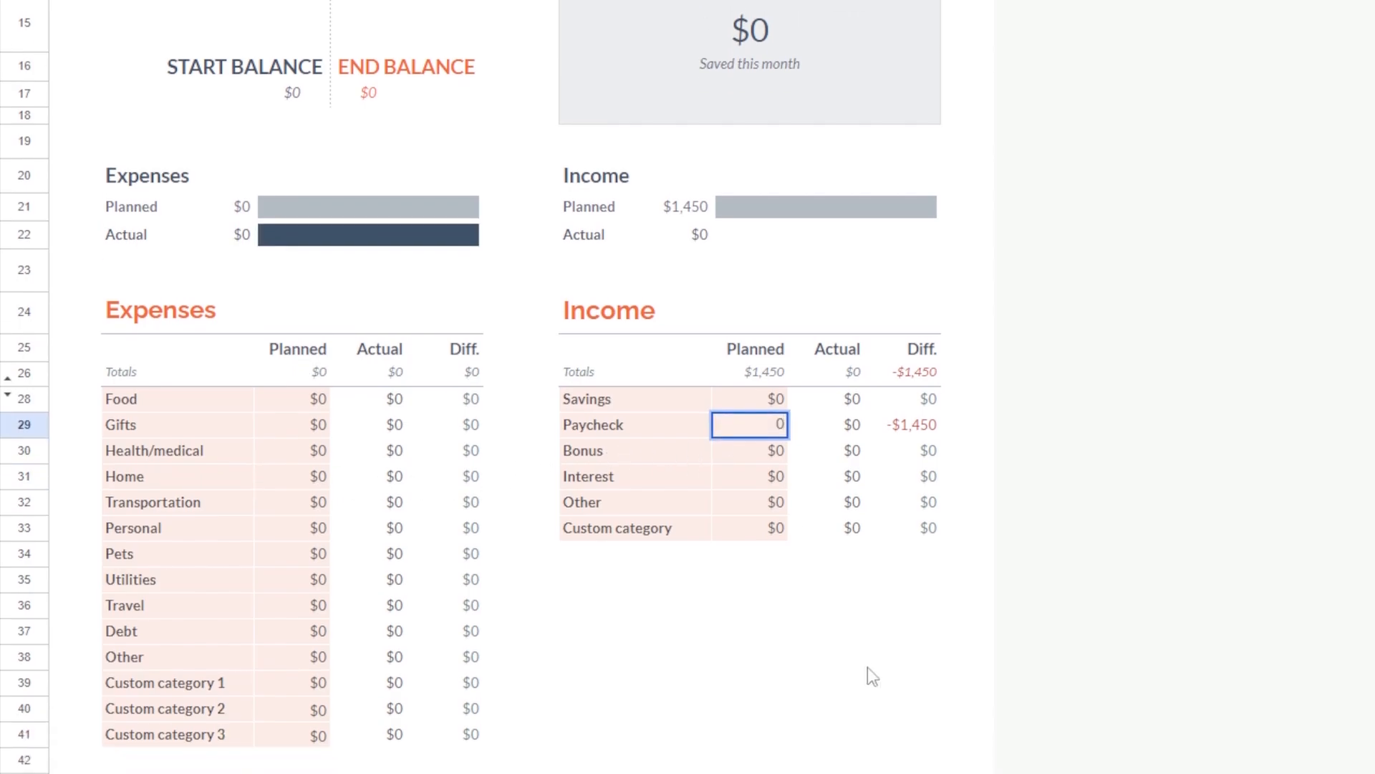
pyautogui.click(892, 609)
pyautogui.scroll(2, 578, 555)
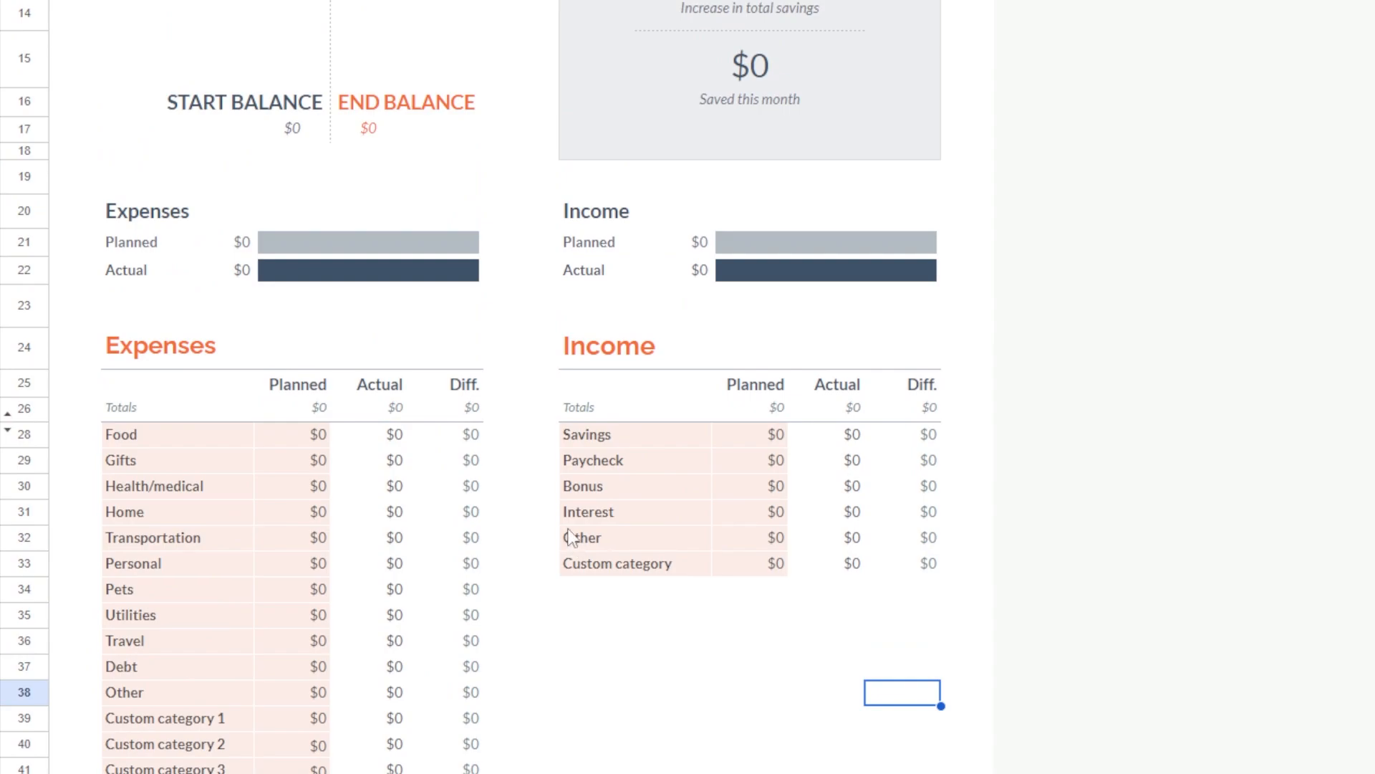
# Add a new sheet named "Fixed Monthly Expense" and place it after the Transactions sheet
pyautogui.scroll(-1, 571, 539)
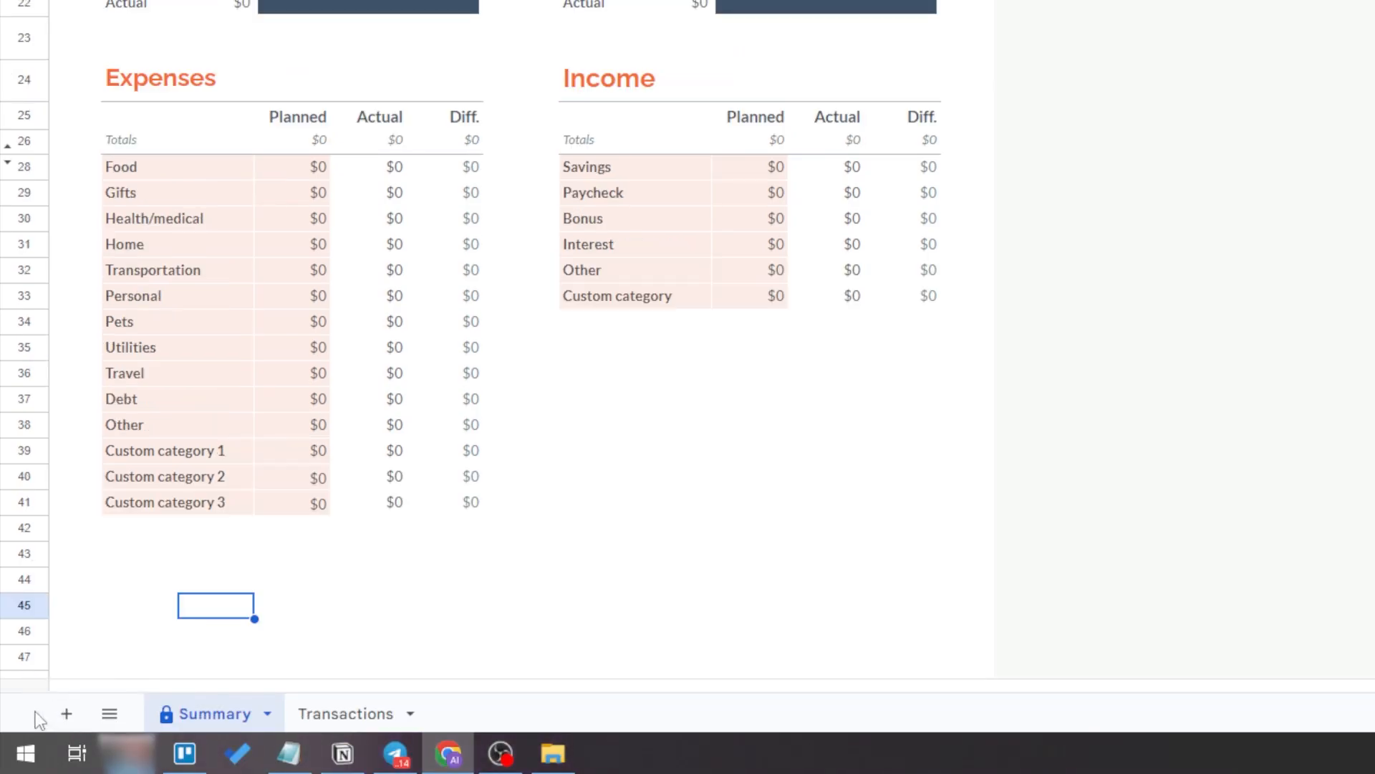
pyautogui.click(55, 718)
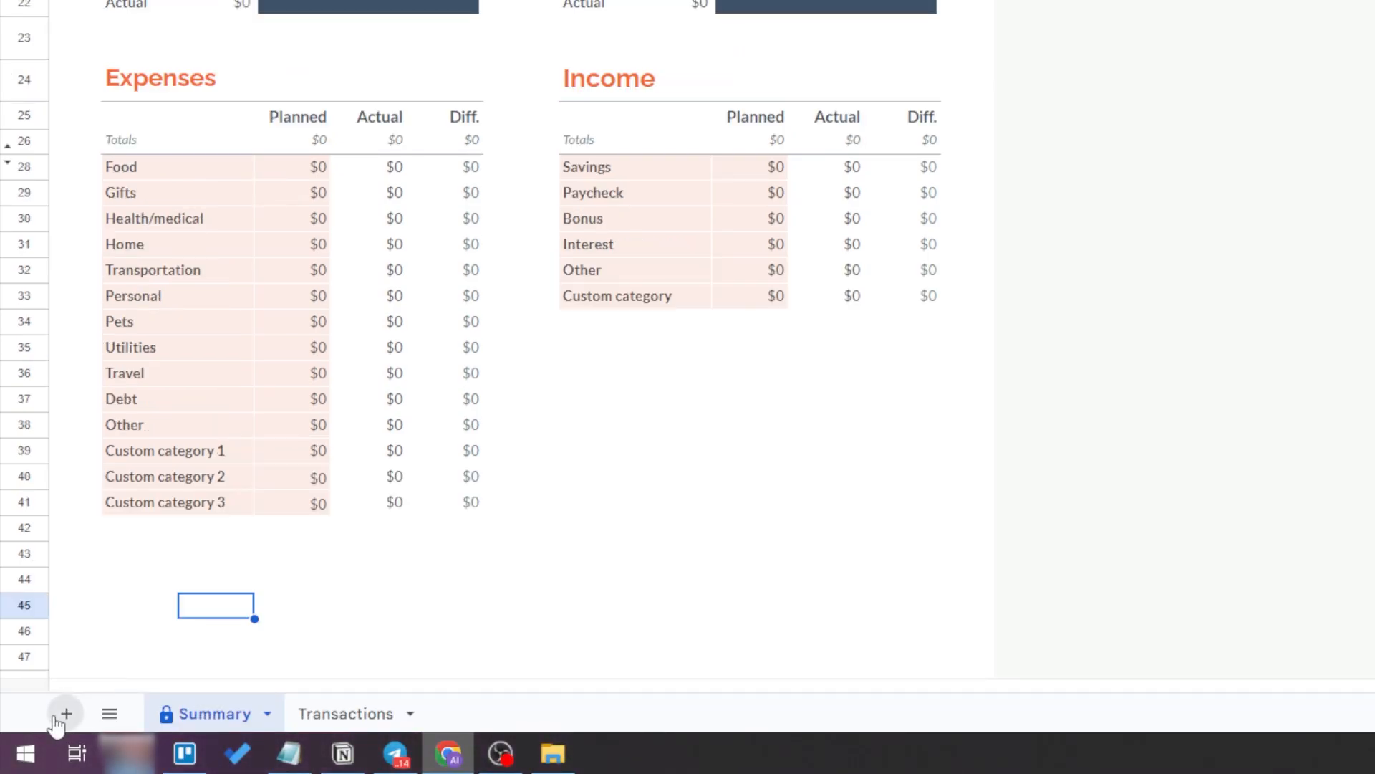
pyautogui.rightClick(326, 713)
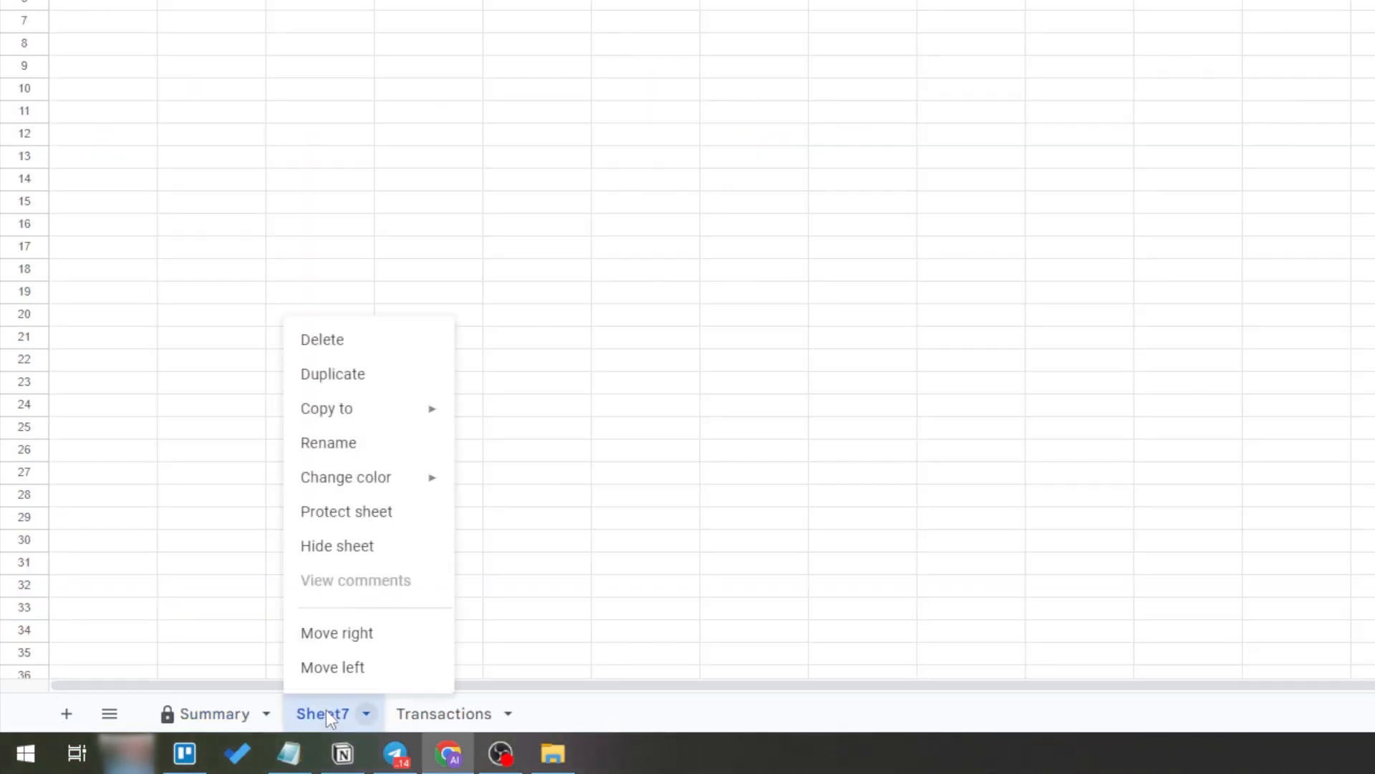
pyautogui.click(360, 444)
pyautogui.write('Fixed Monthly Expense')
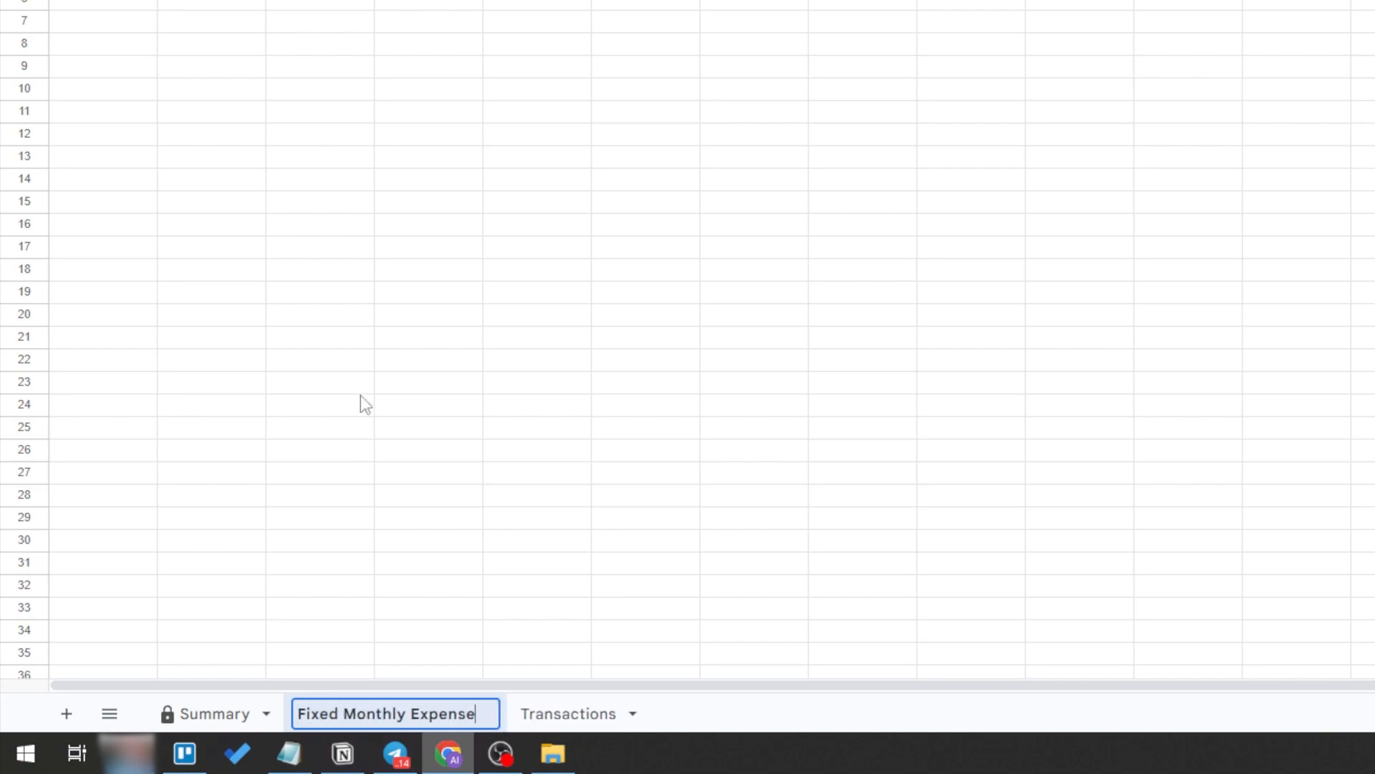
pyautogui.click(380, 654)
pyautogui.moveTo(382, 713); pyautogui.dragTo(558, 721)
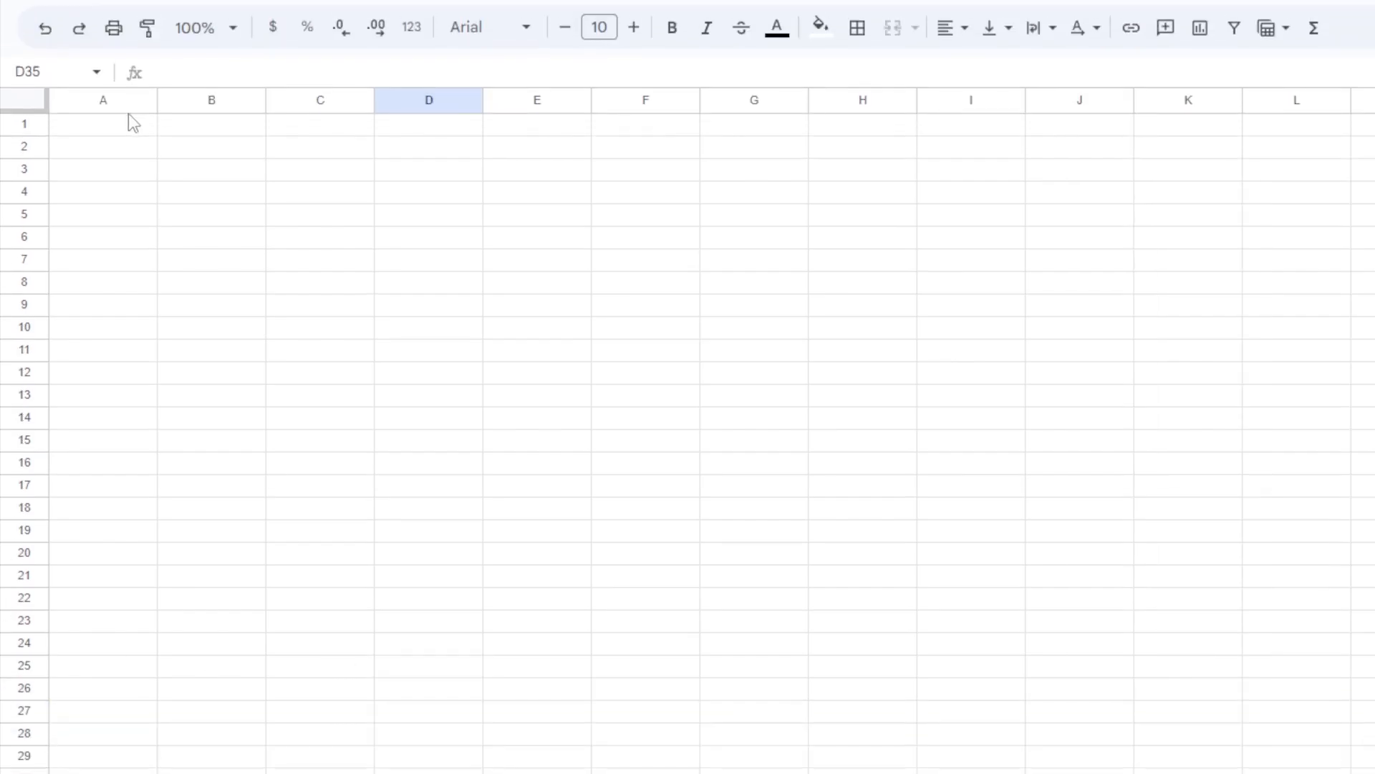
# Enter the column headers "Expense Name" in A1 and "Amount" in B1 of the new sheet
pyautogui.hotkey('ctrl', 'Home')
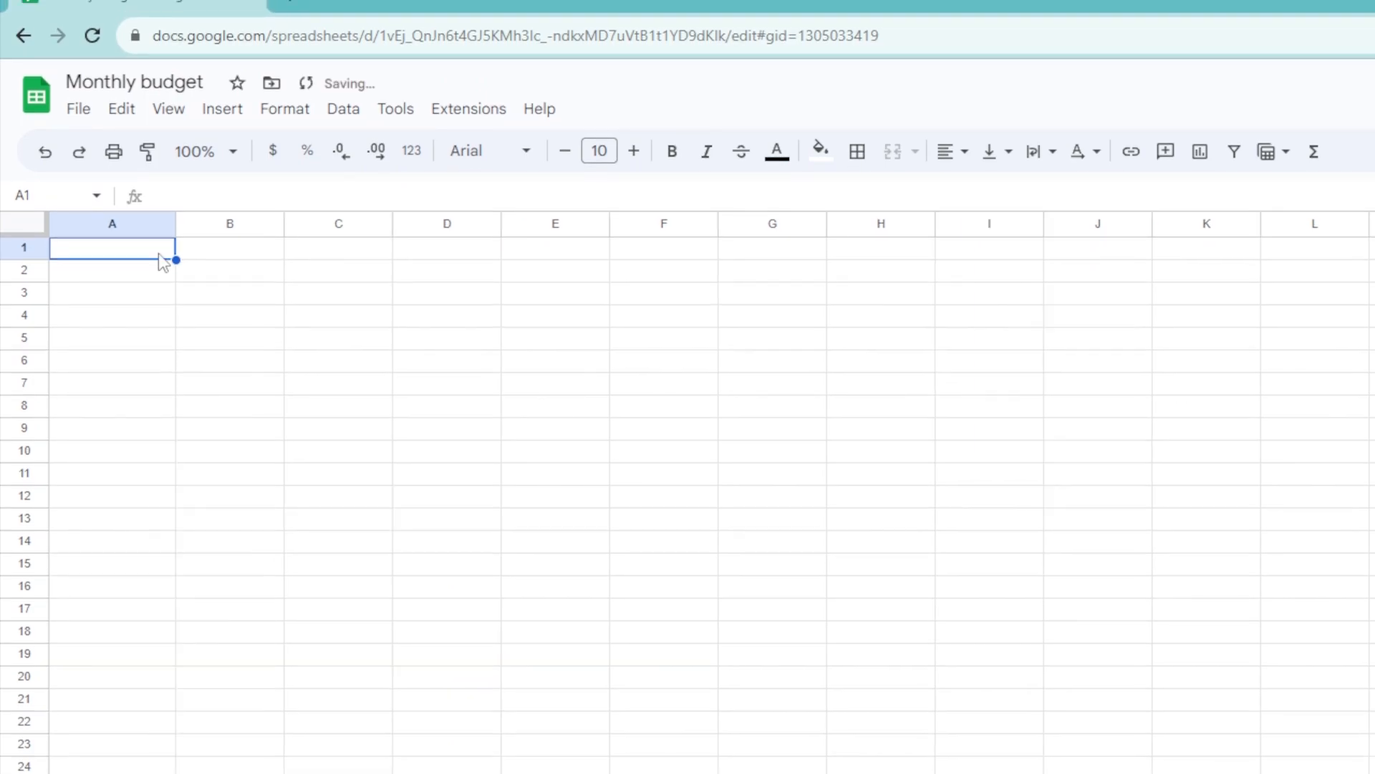
pyautogui.write('Exp')
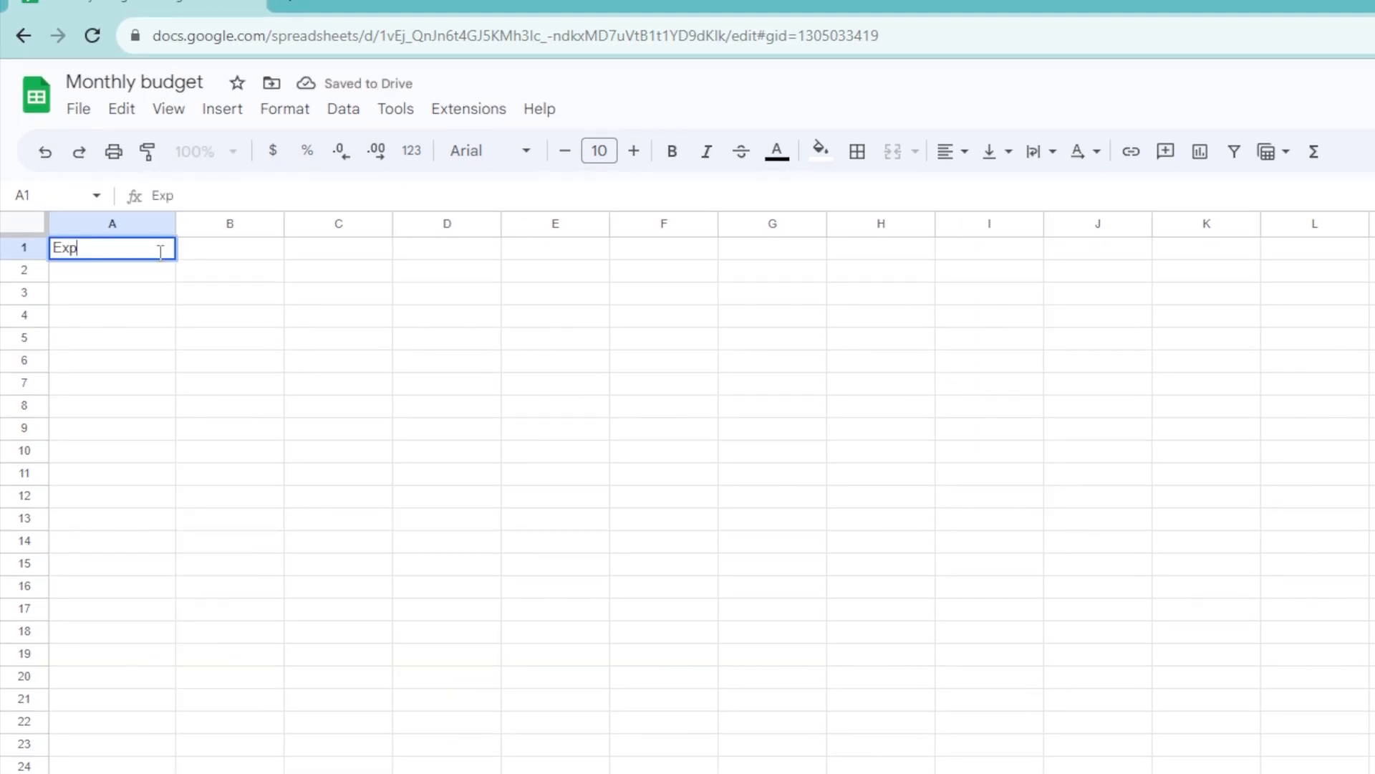
pyautogui.write('ense Name')
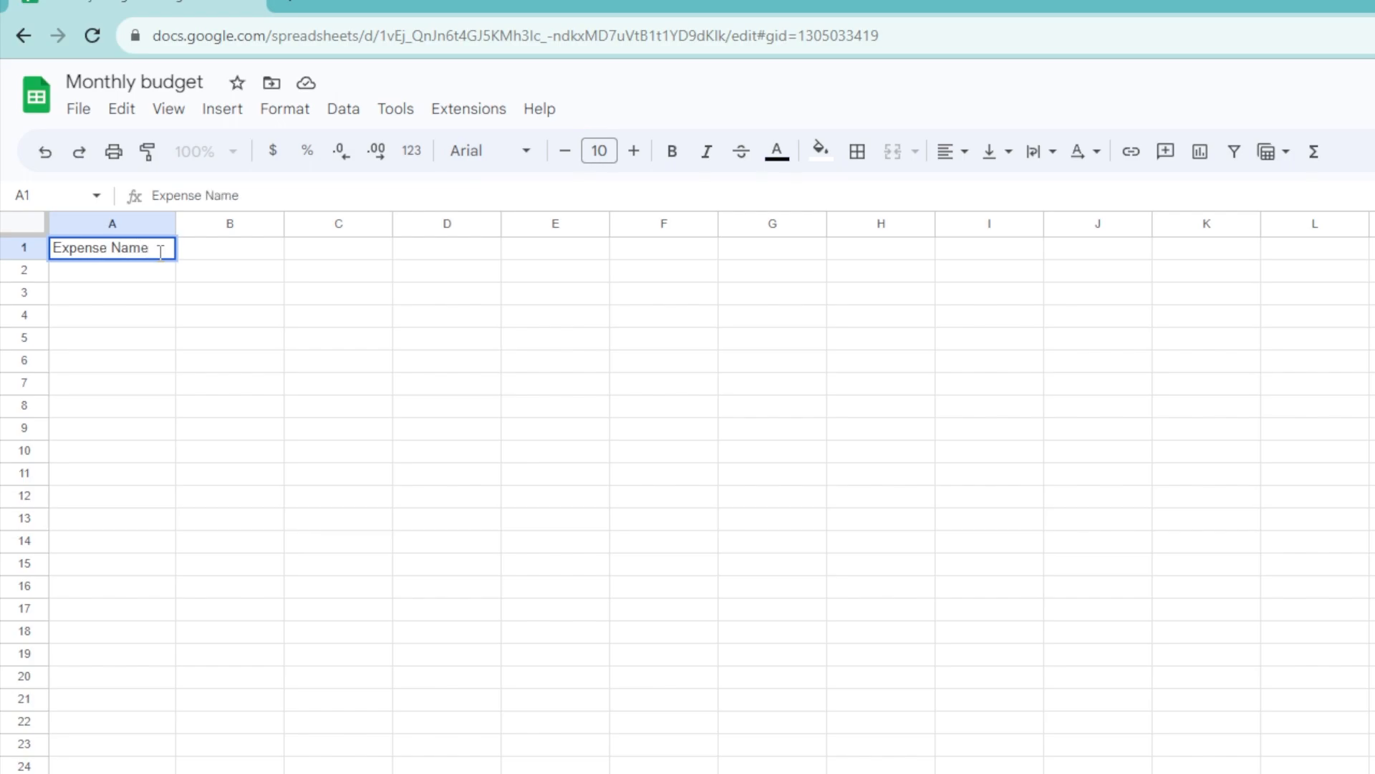
pyautogui.click(243, 252)
pyautogui.write('Amount')
# Enter the expense names House Rent, Phone Bill and Video Subscription in cells A2 to A4
pyautogui.click(146, 280)
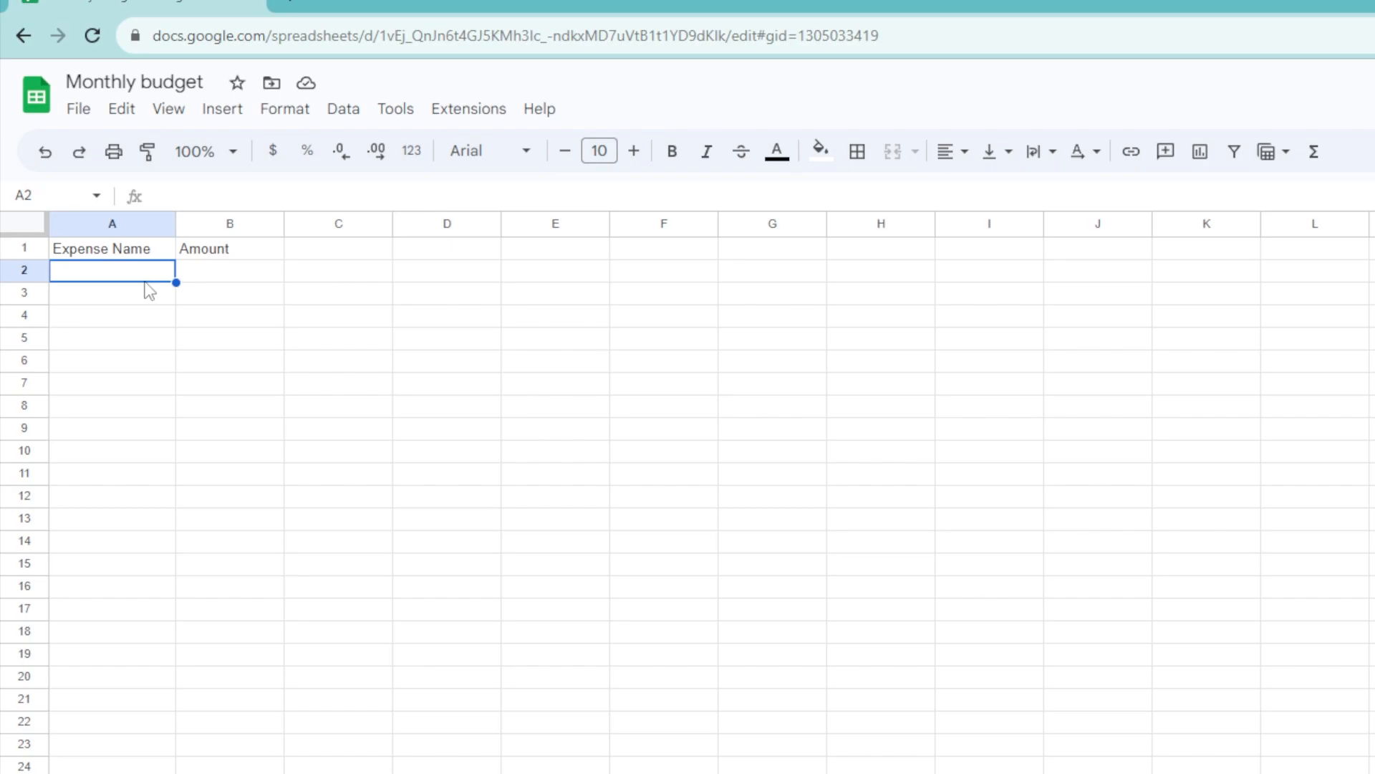
pyautogui.write('House Rent')
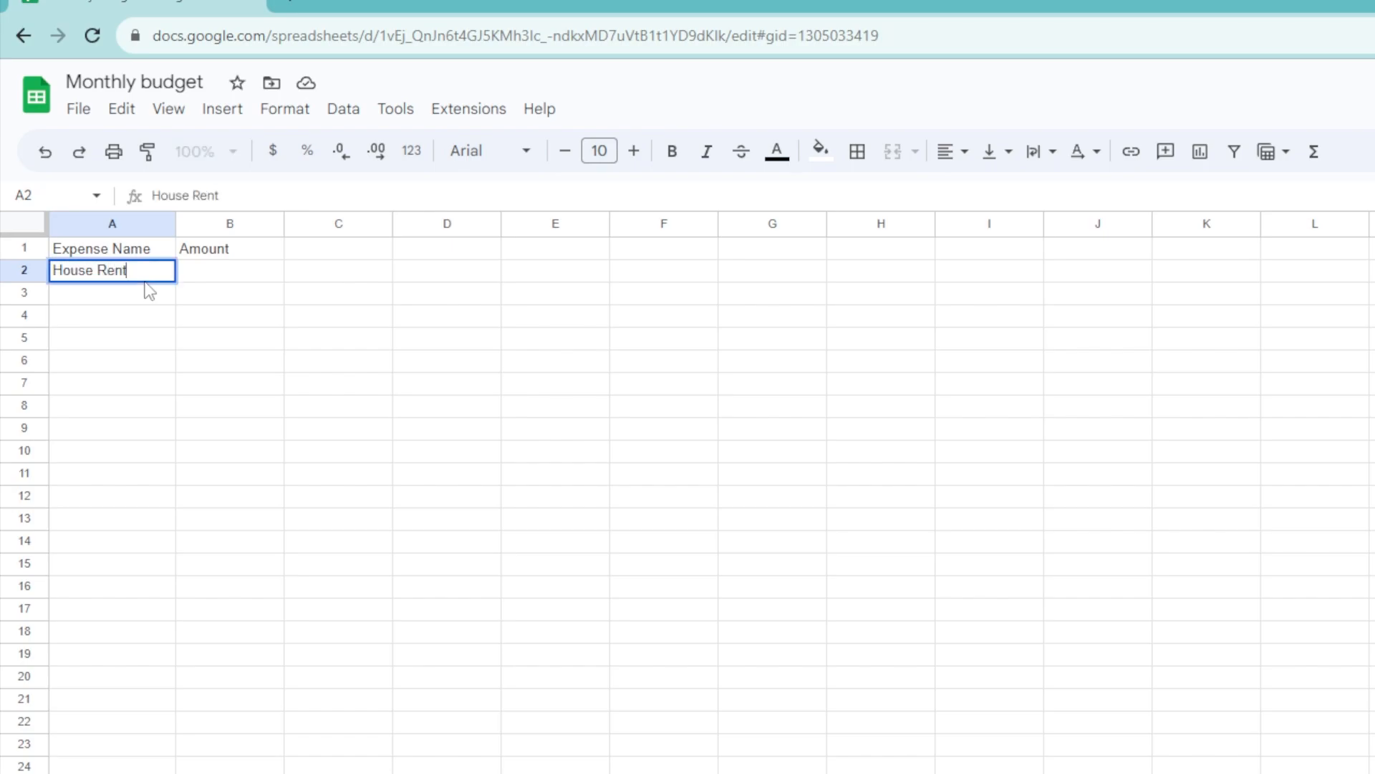
pyautogui.press('Return')
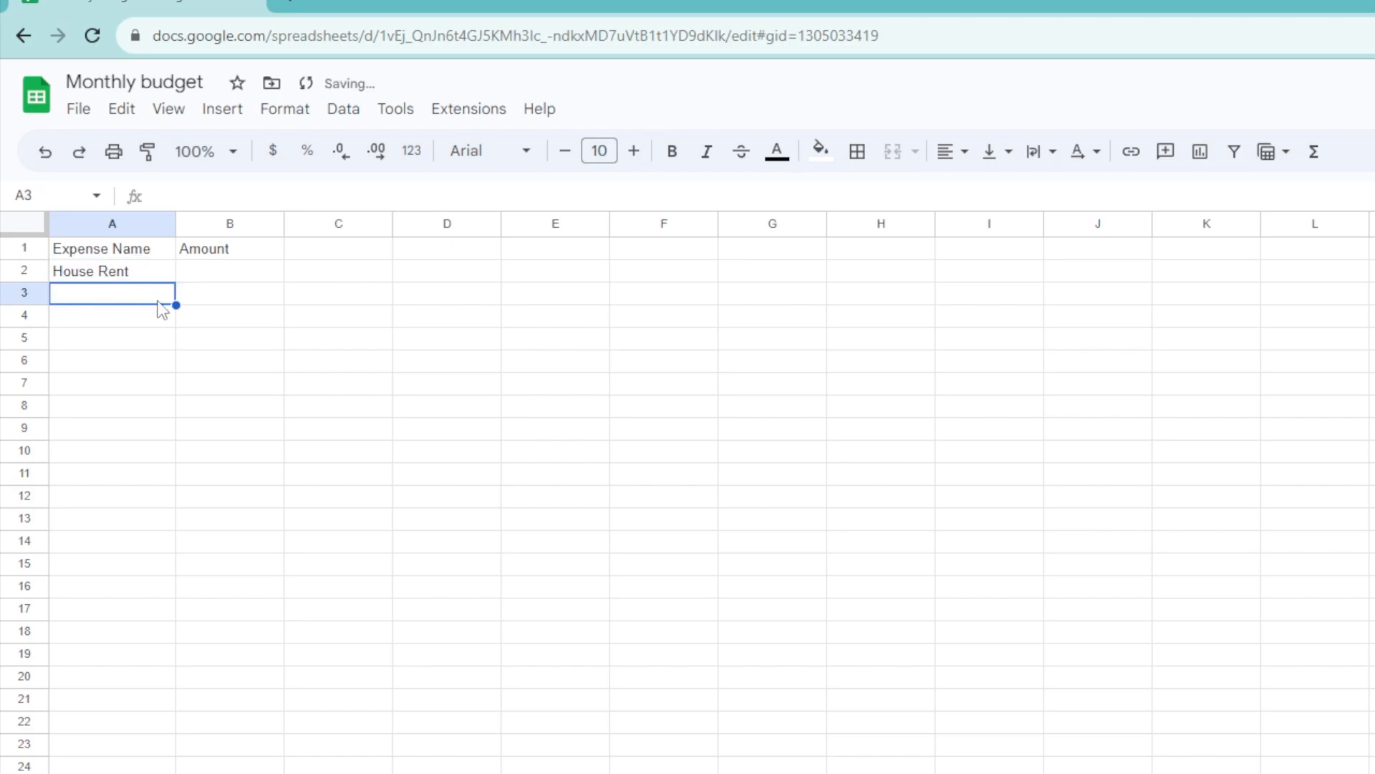
pyautogui.write('Phone Bill')
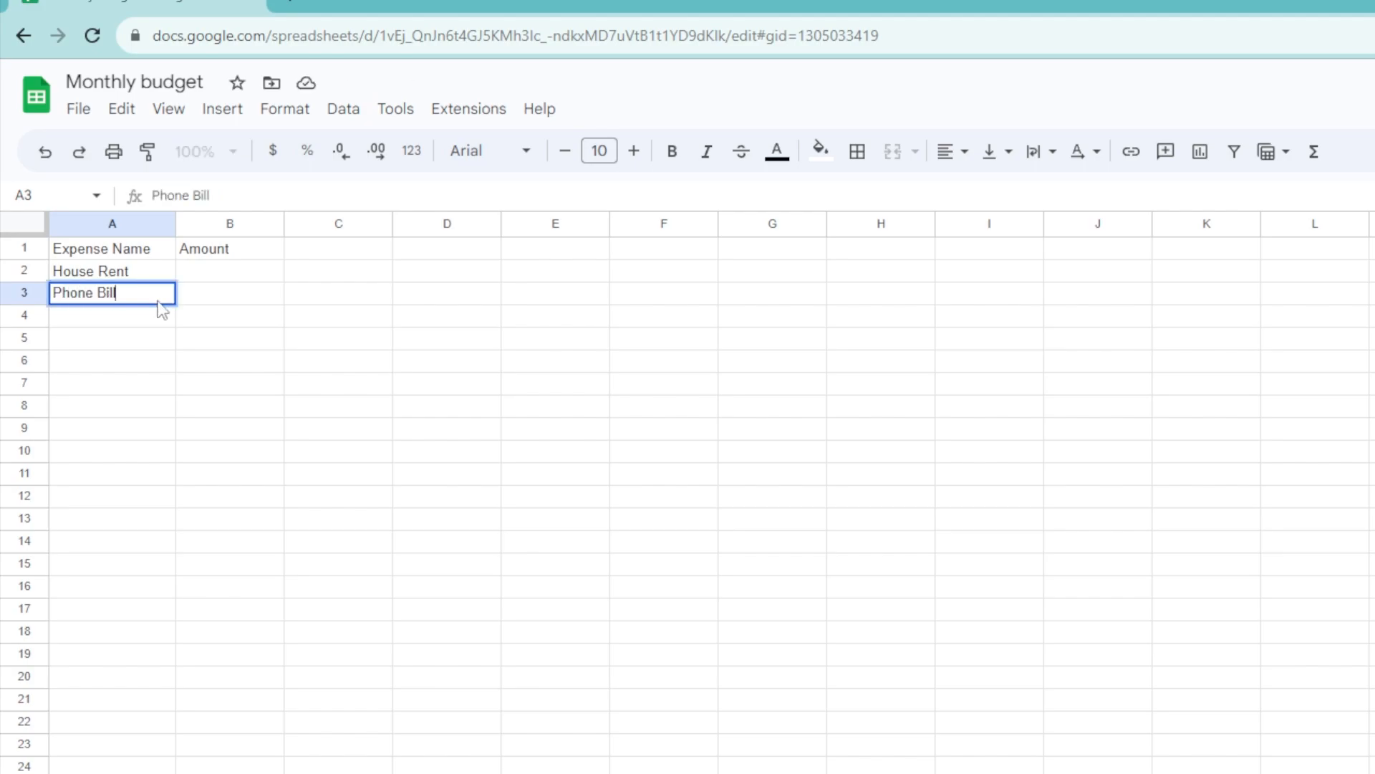
pyautogui.press('Return')
pyautogui.write('Video Subs')
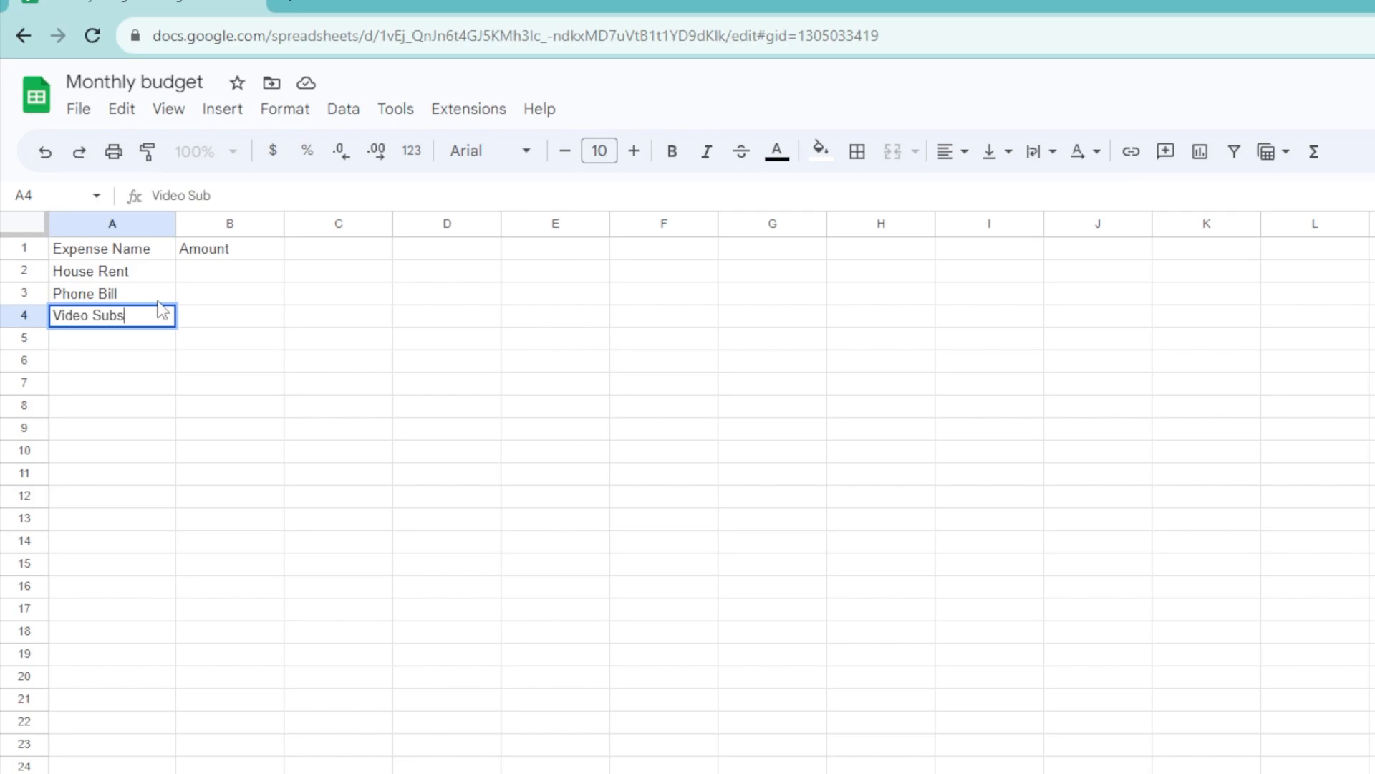
pyautogui.write('cription')
pyautogui.press('Return')
# Add the expense names Car Insurance in A5 and Car Monthly Bill in A6
pyautogui.write('Car Insurance')
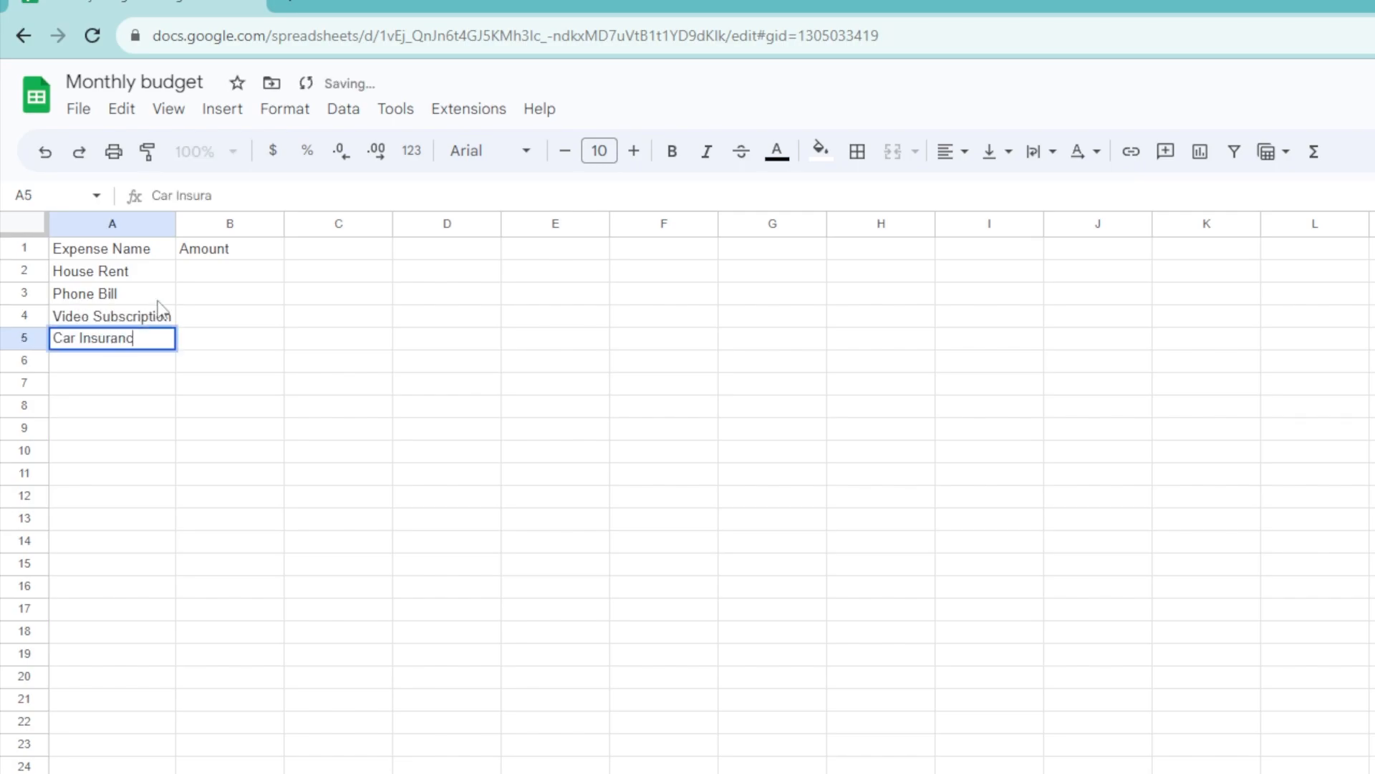
pyautogui.press('Return')
pyautogui.write('Car ')
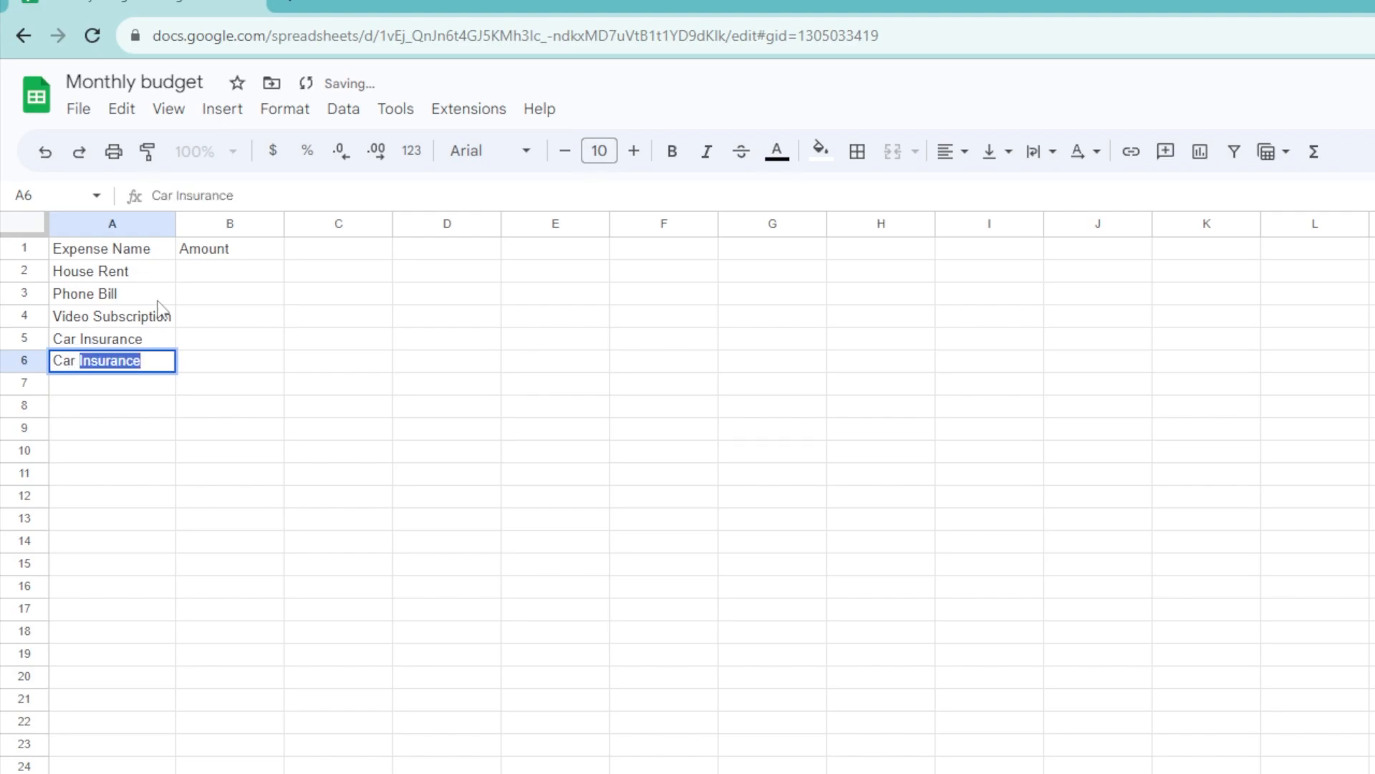
pyautogui.write('Monthly')
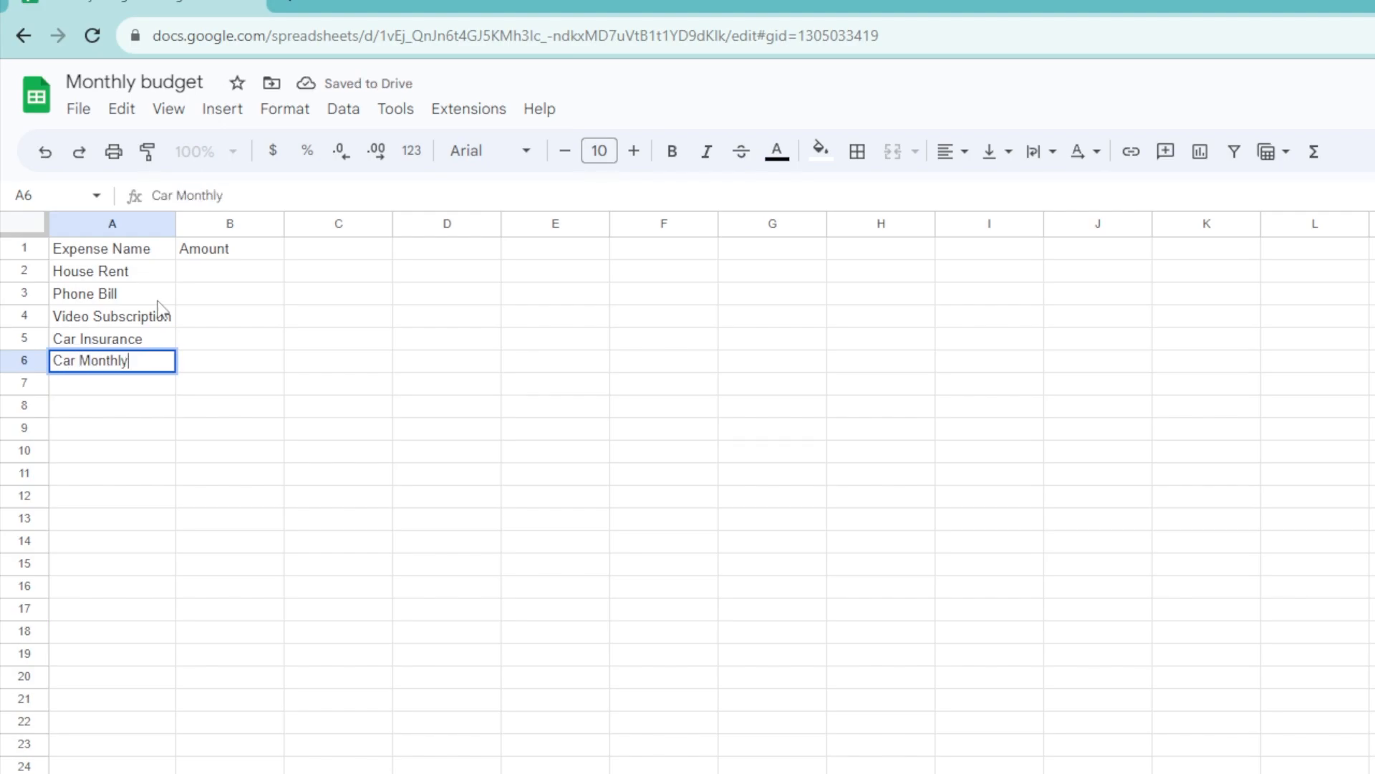
pyautogui.write(' Bill')
pyautogui.press('Return')
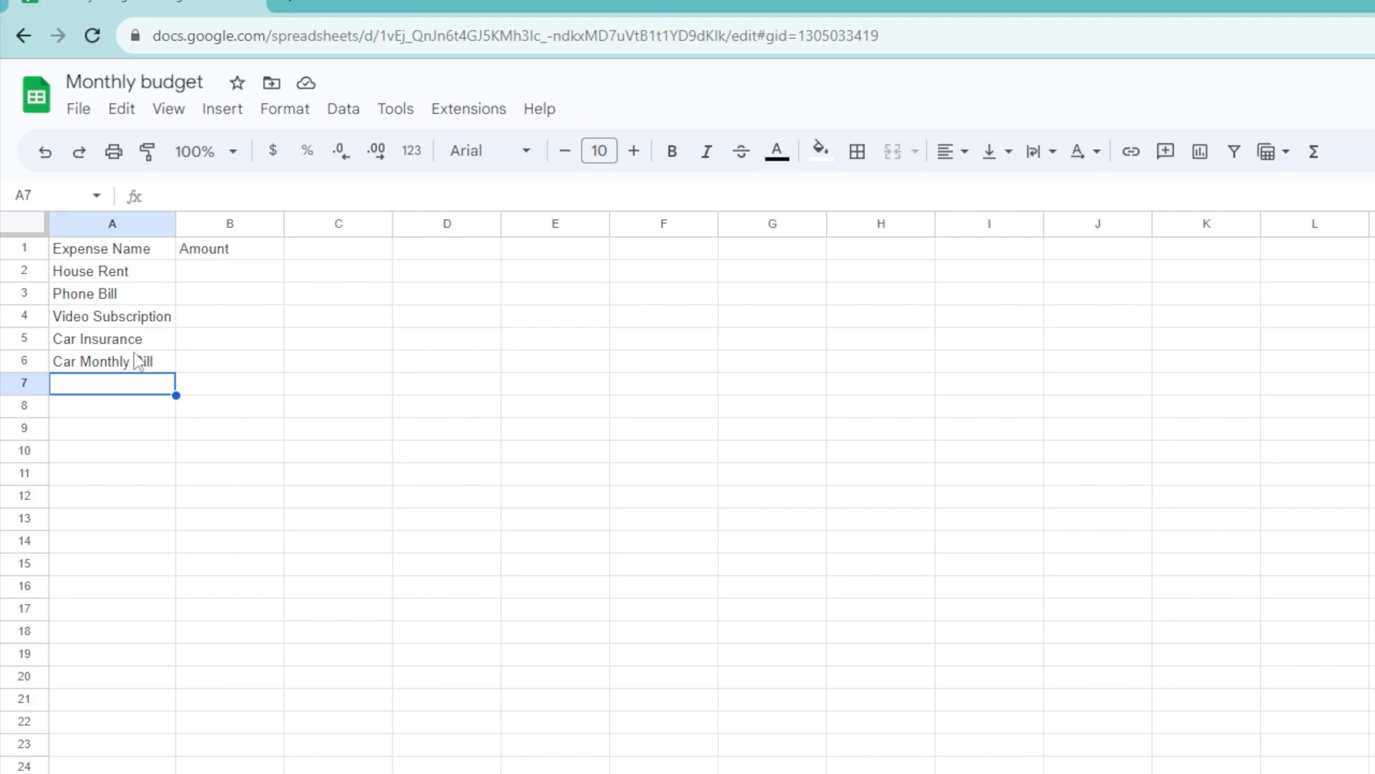
# Enter the amounts 1000 for House Rent, 50 for Phone Bill and 10 for Video Subscription in column B
pyautogui.click(222, 278)
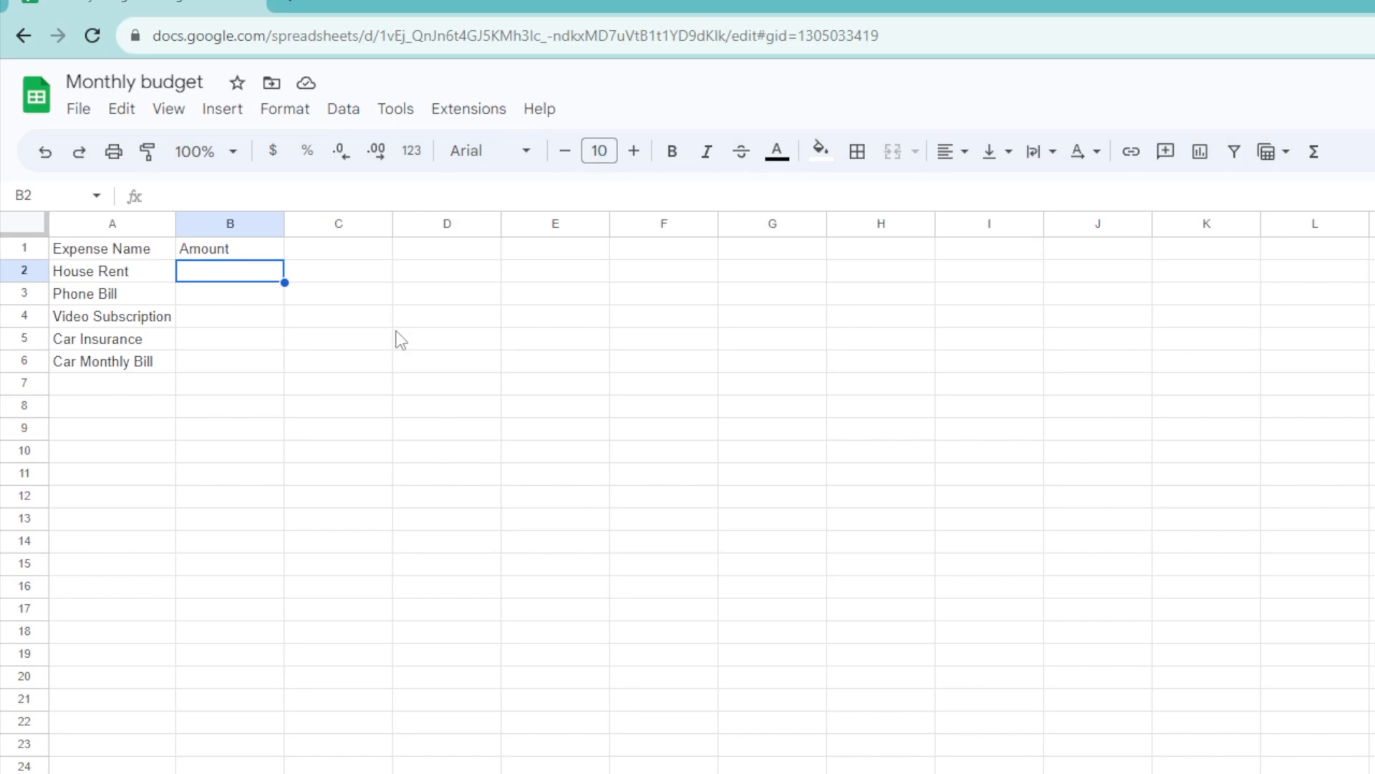
pyautogui.write('1000')
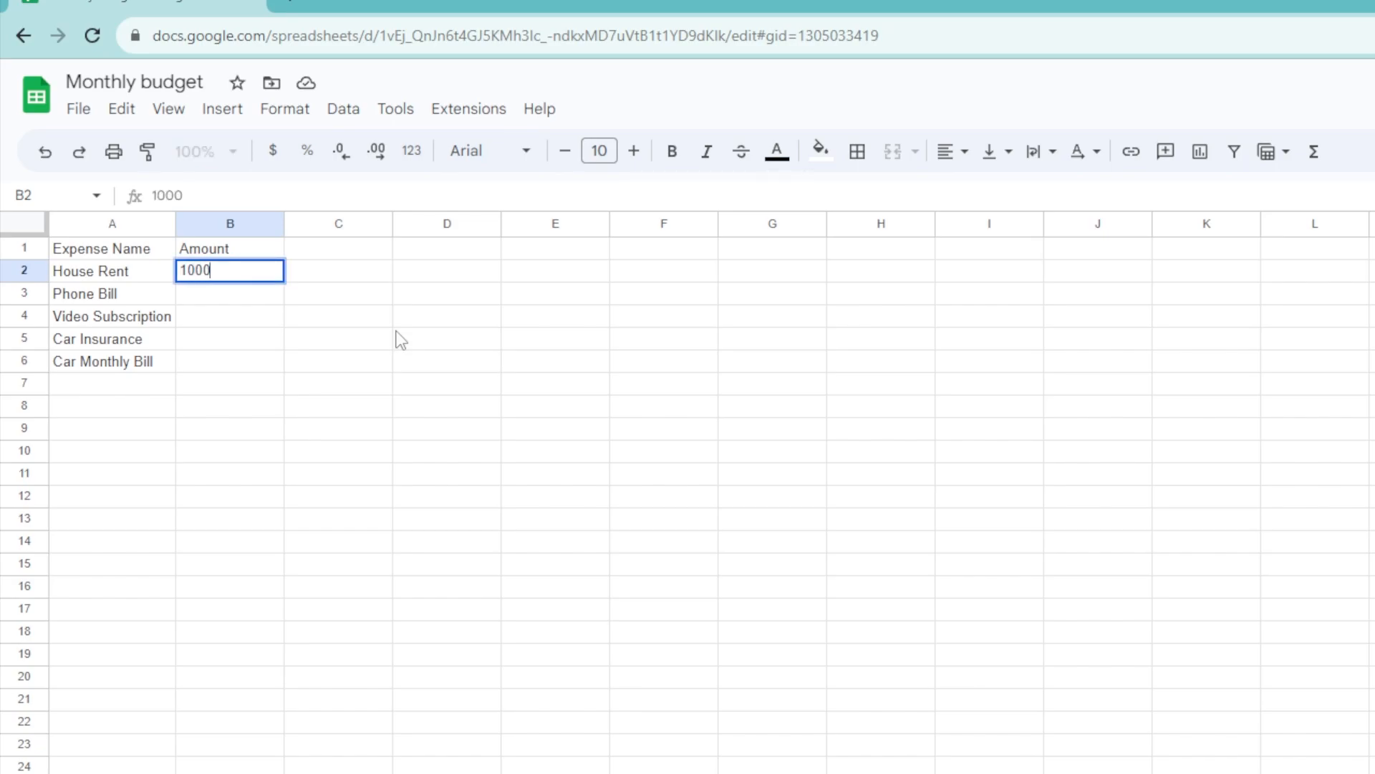
pyautogui.press('Return')
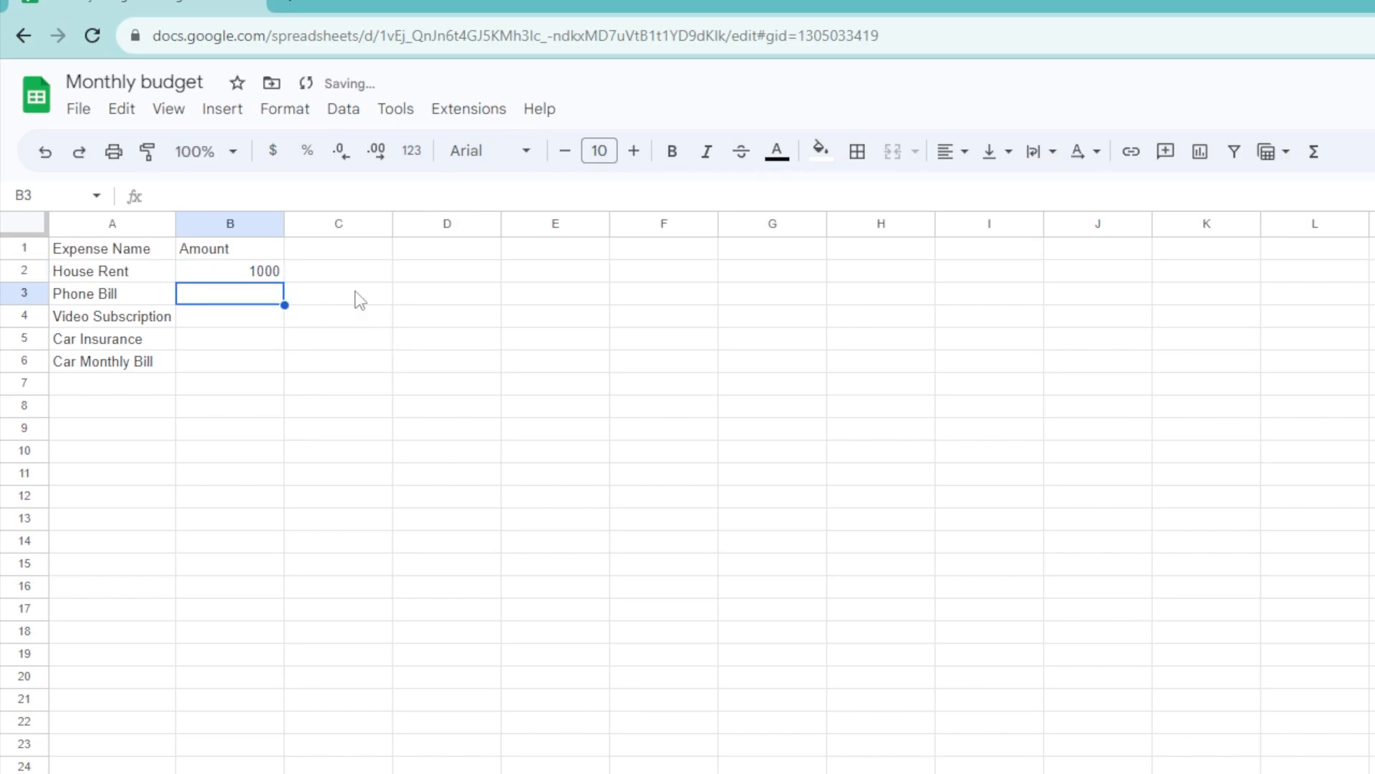
pyautogui.write('50')
pyautogui.press('Return')
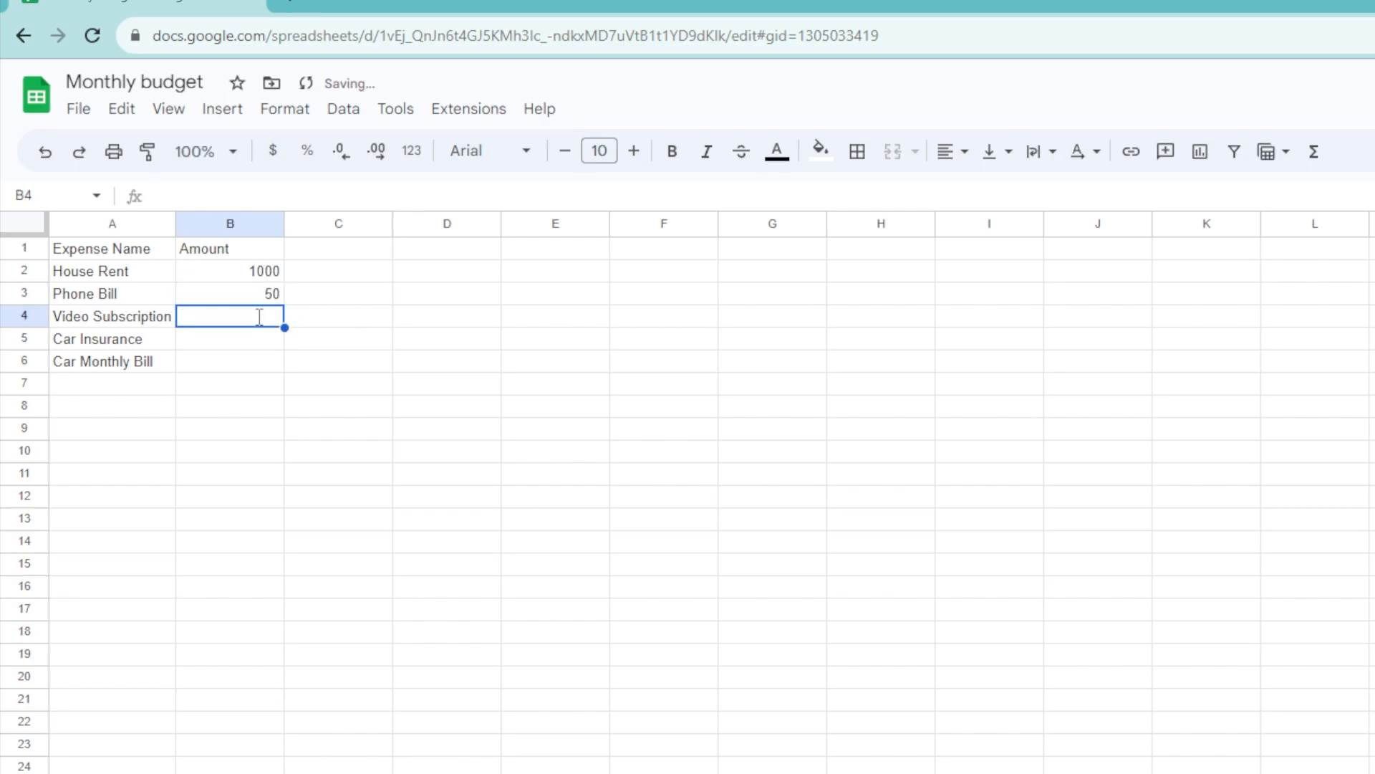
pyautogui.write('10')
pyautogui.press('Return')
# Enter the amounts 100 for Car Insurance and 300 for Car Monthly Bill in column B
pyautogui.write('100')
pyautogui.press('Return')
pyautogui.write('300')
pyautogui.press('BackSpace')
pyautogui.press('BackSpace')
pyautogui.press('BackSpace')
pyautogui.write('300')
# Label cell A7, directly below the last expense name, as "Total"
pyautogui.click(123, 384)
pyautogui.click(128, 407)
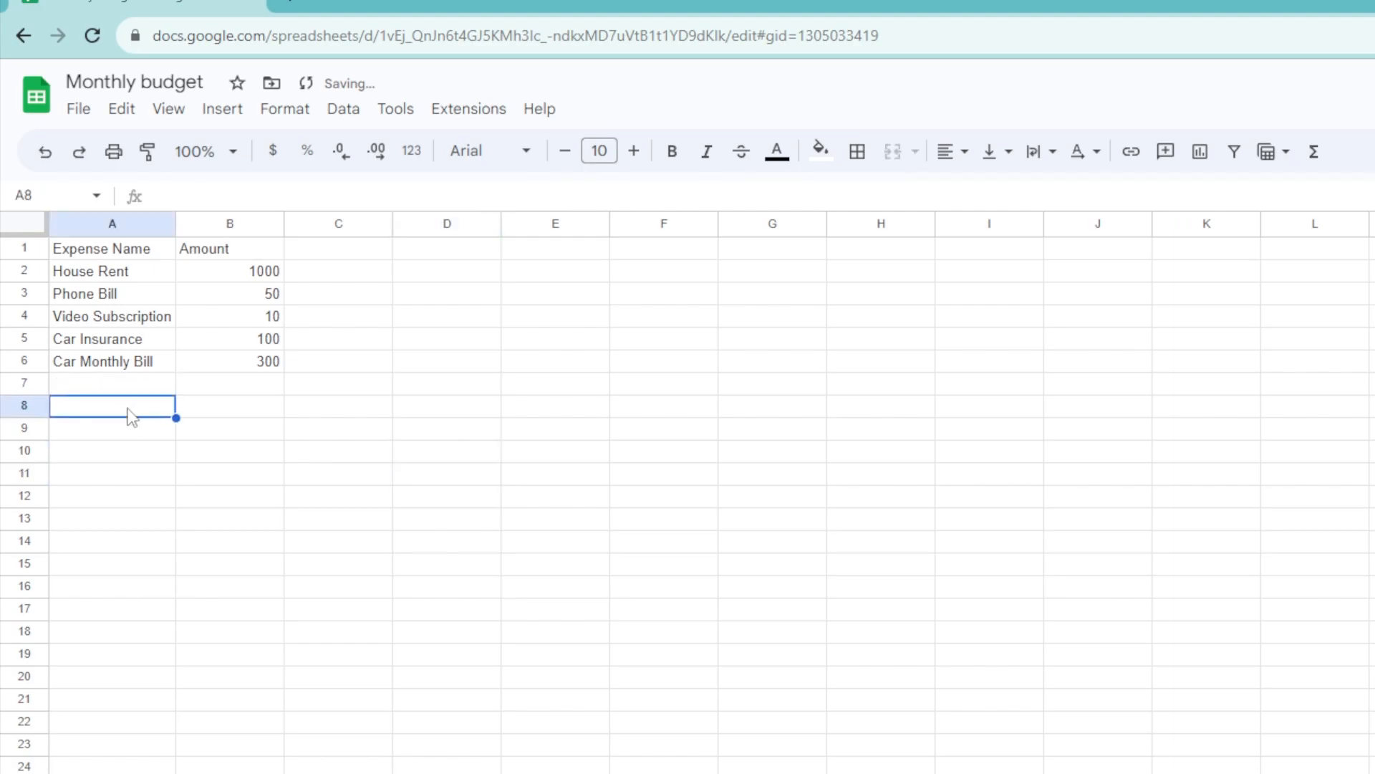
pyautogui.press('Up')
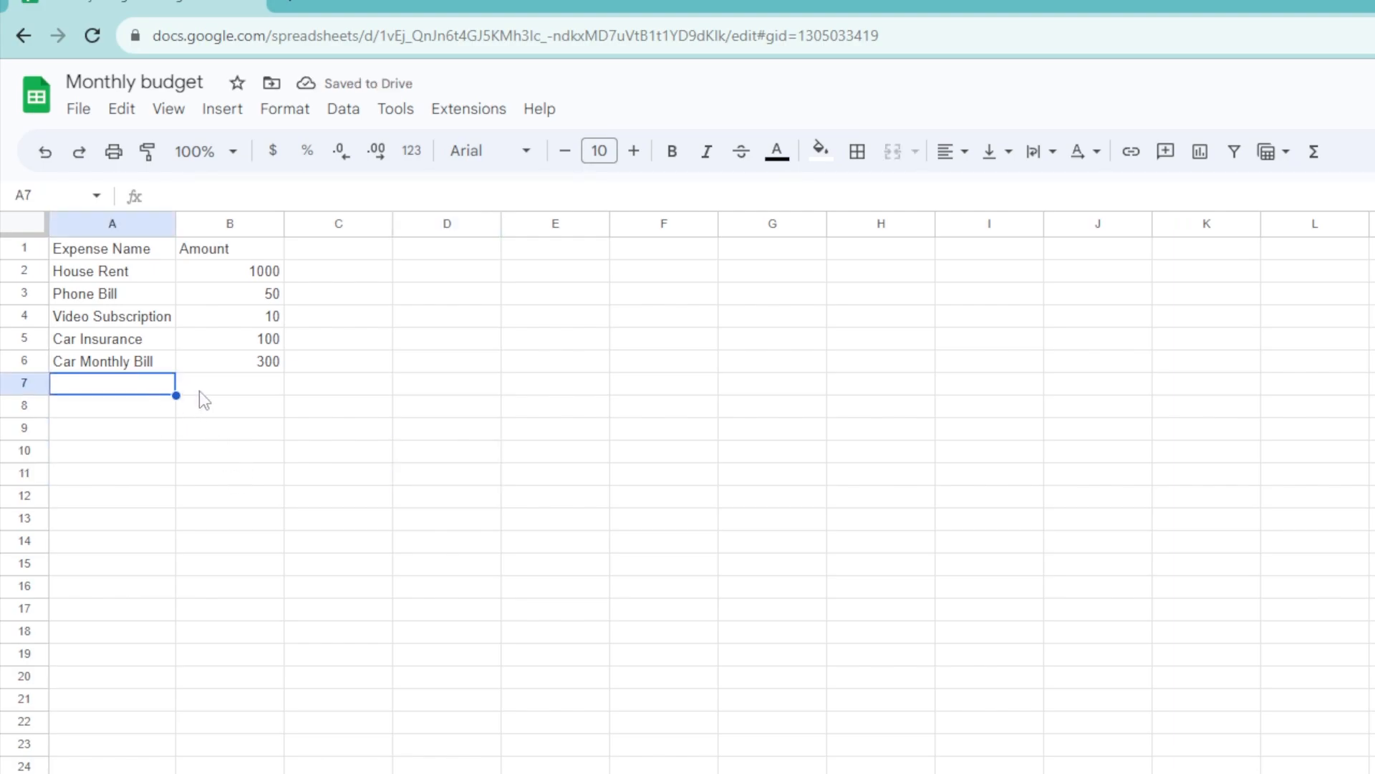
pyautogui.write('Total')
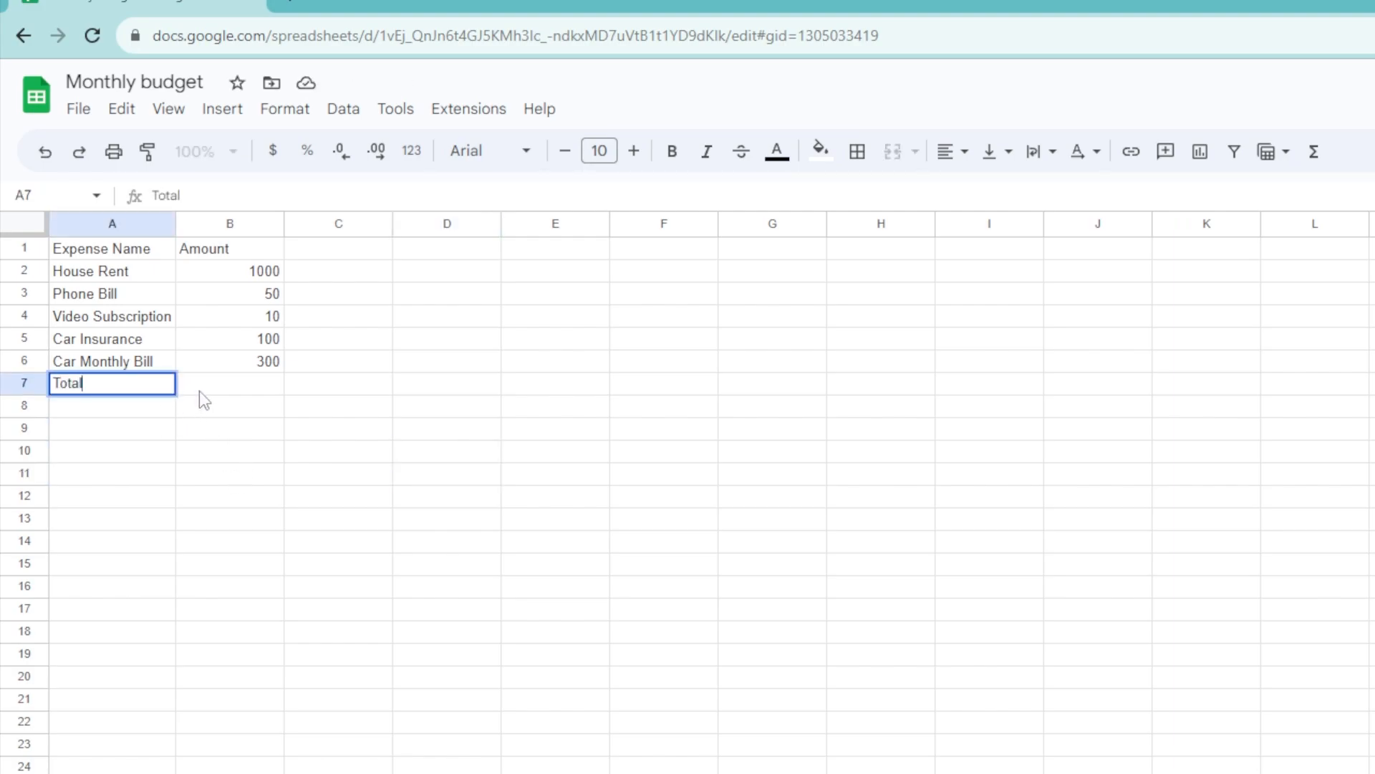
pyautogui.click(227, 396)
# Total the amounts in B2:B6 with a SUM function in cell B7
pyautogui.click(246, 277)
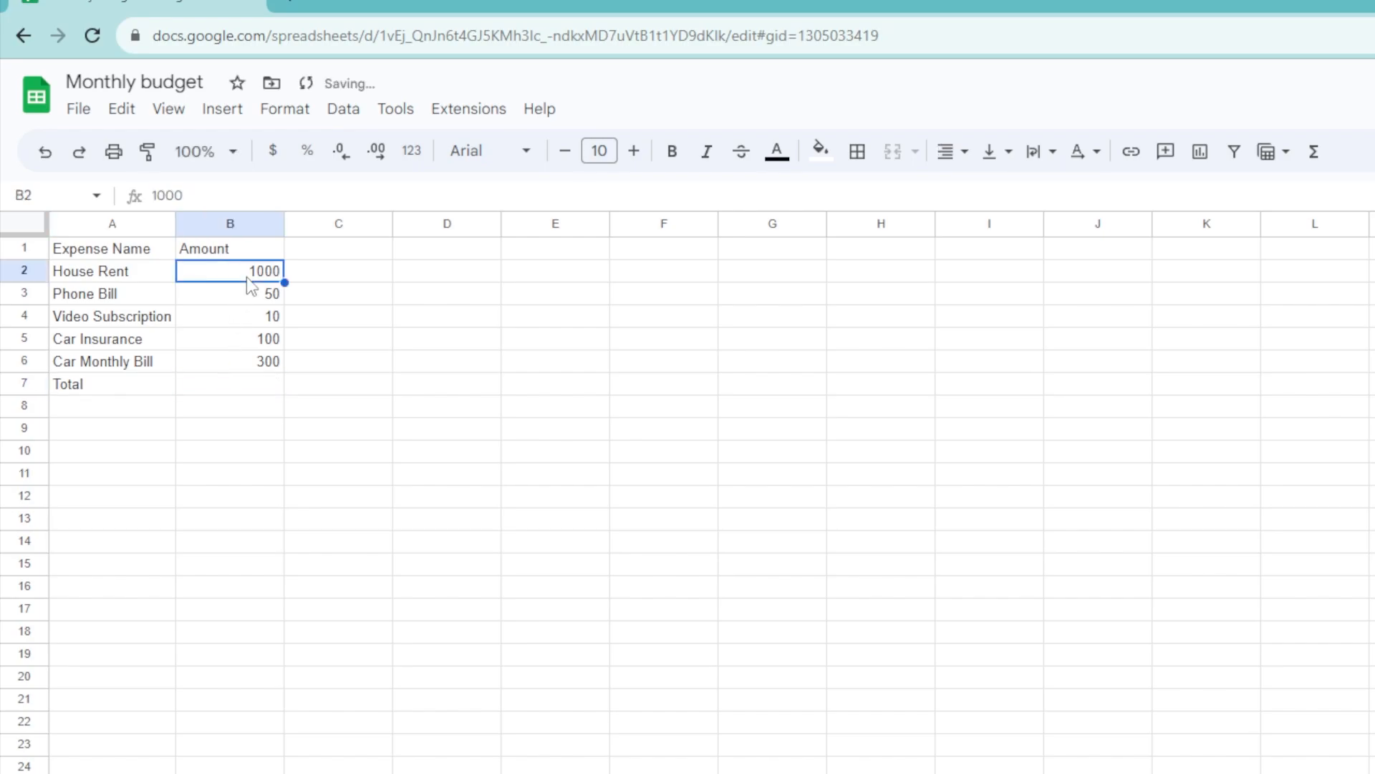
pyautogui.keyDown('shift'); pyautogui.click(271, 360); pyautogui.keyUp('shift')
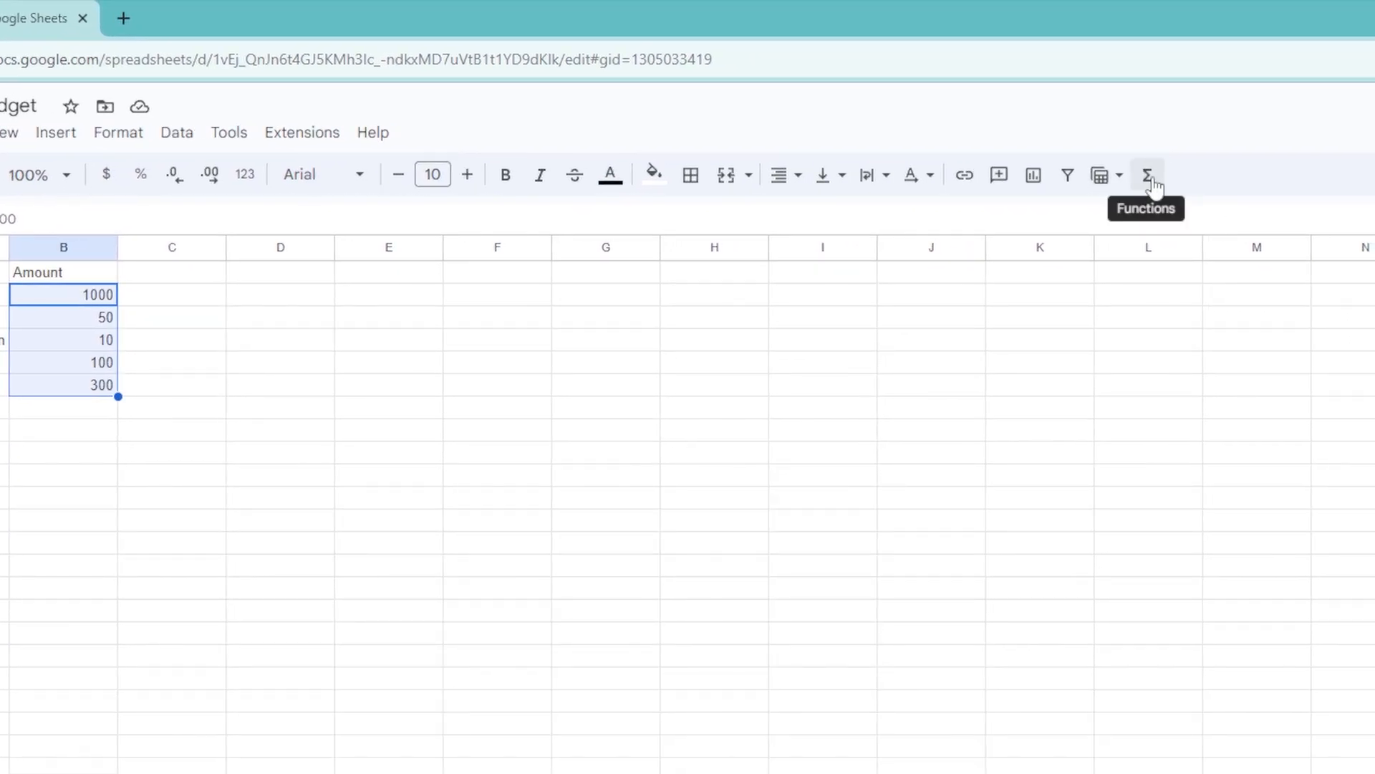
pyautogui.click(1150, 176)
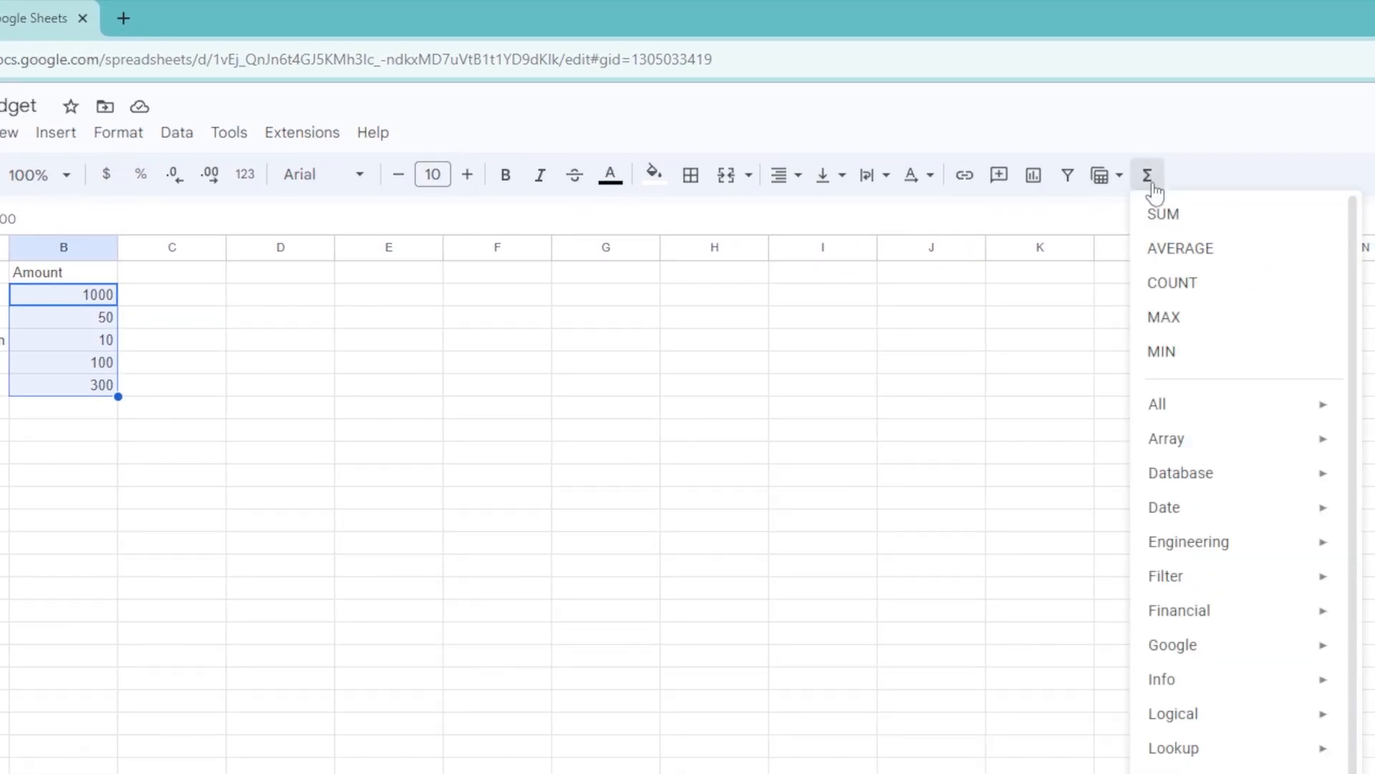
pyautogui.click(1182, 218)
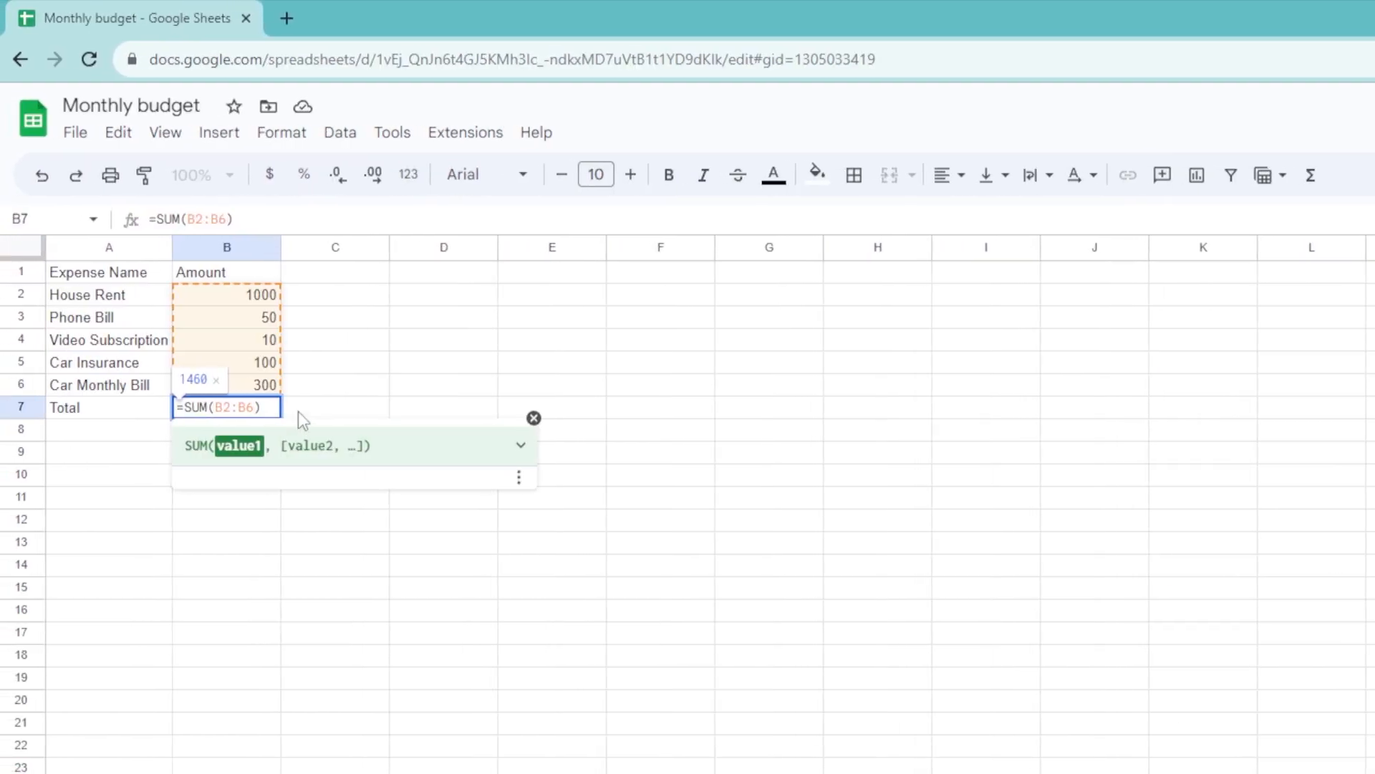
pyautogui.click(265, 407)
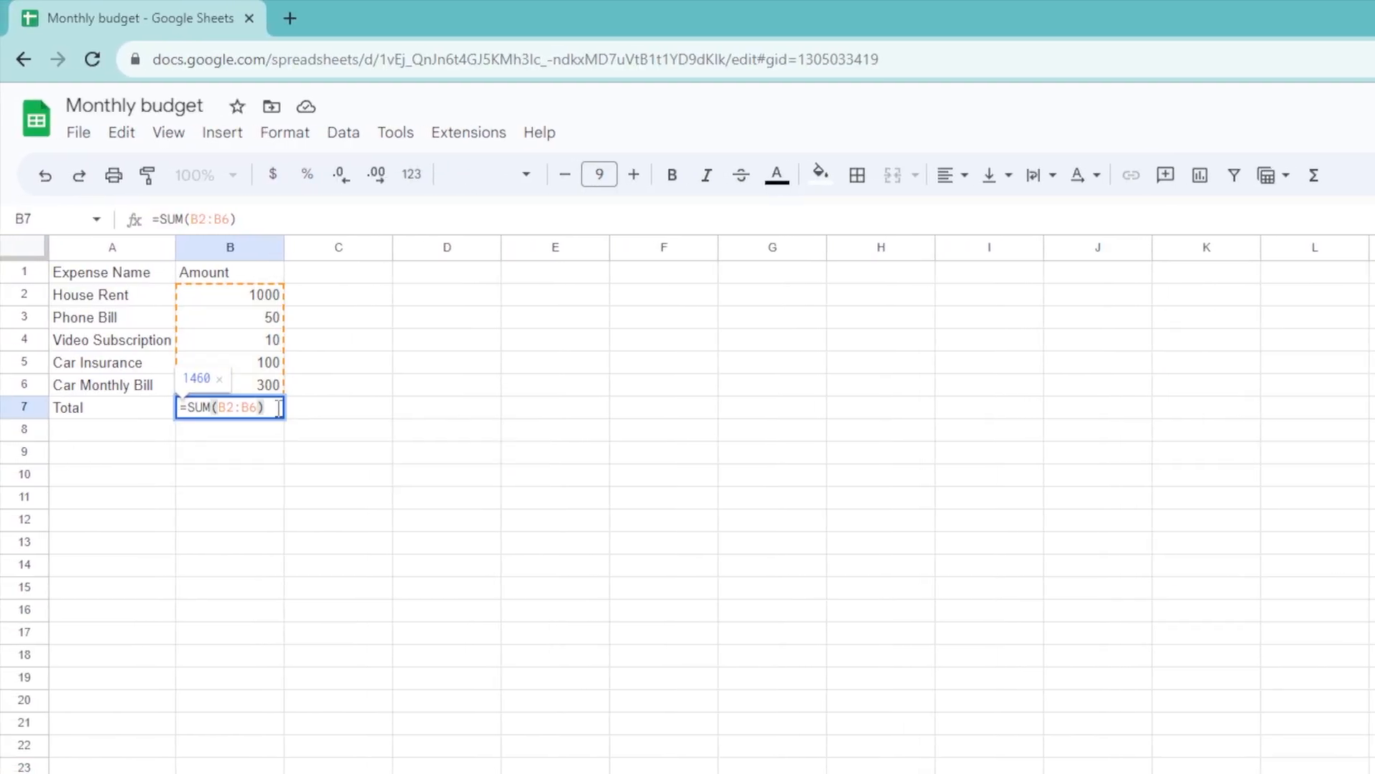
pyautogui.press('Return')
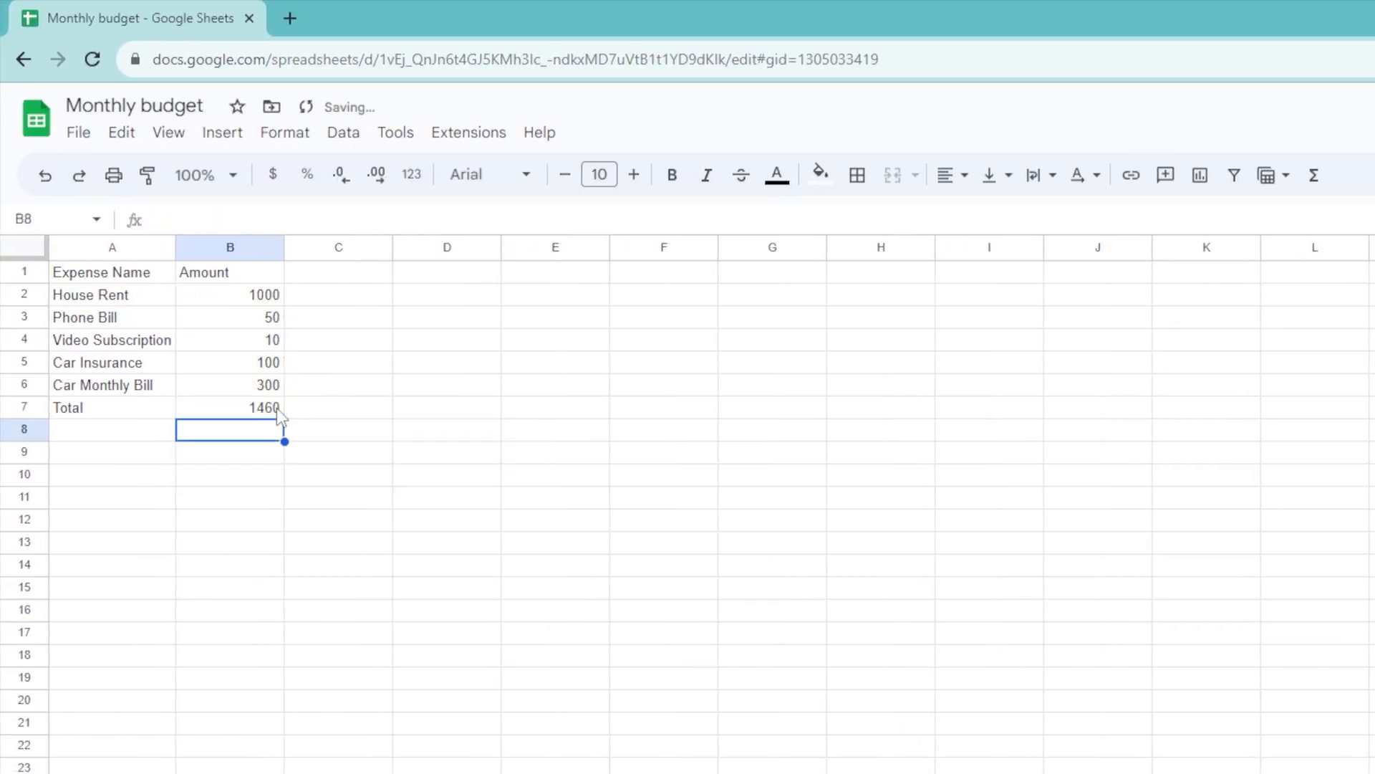
# Apply an outer border to the total amount in cell B7
pyautogui.click(335, 469)
pyautogui.click(258, 407)
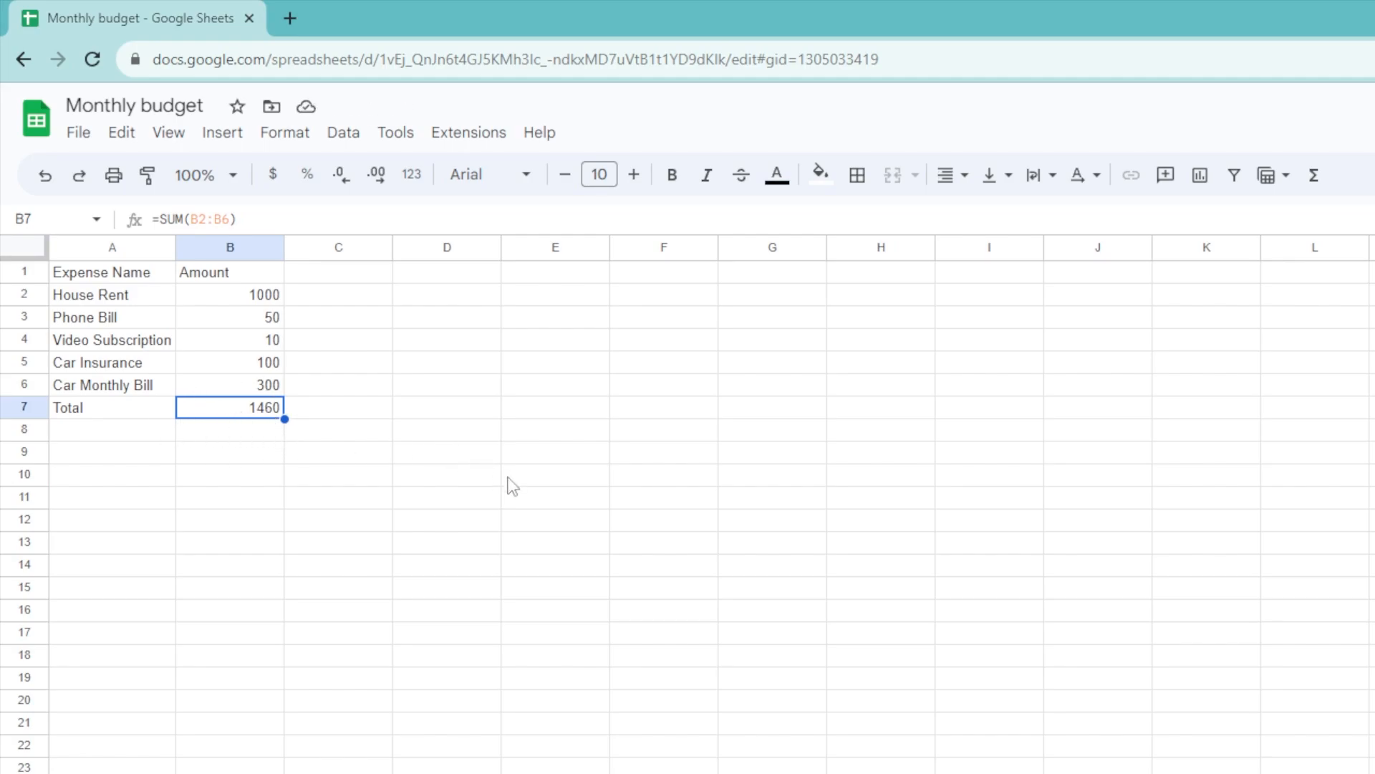
pyautogui.click(858, 174)
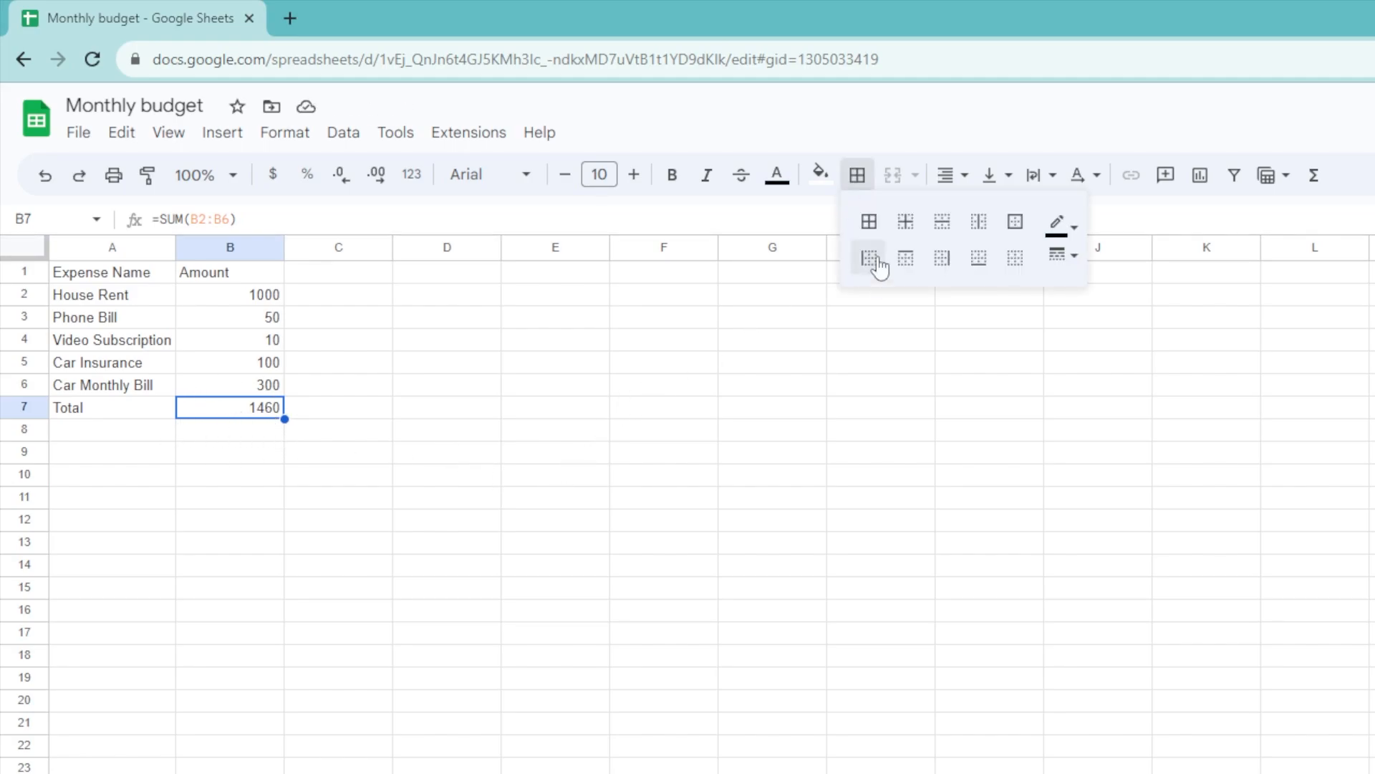
pyautogui.click(1011, 229)
pyautogui.moveTo(786, 459); pyautogui.dragTo(779, 472)
# Rename the Food expense category in row 28 of the Summary sheet to "Fixed Monthly"
pyautogui.click(485, 591)
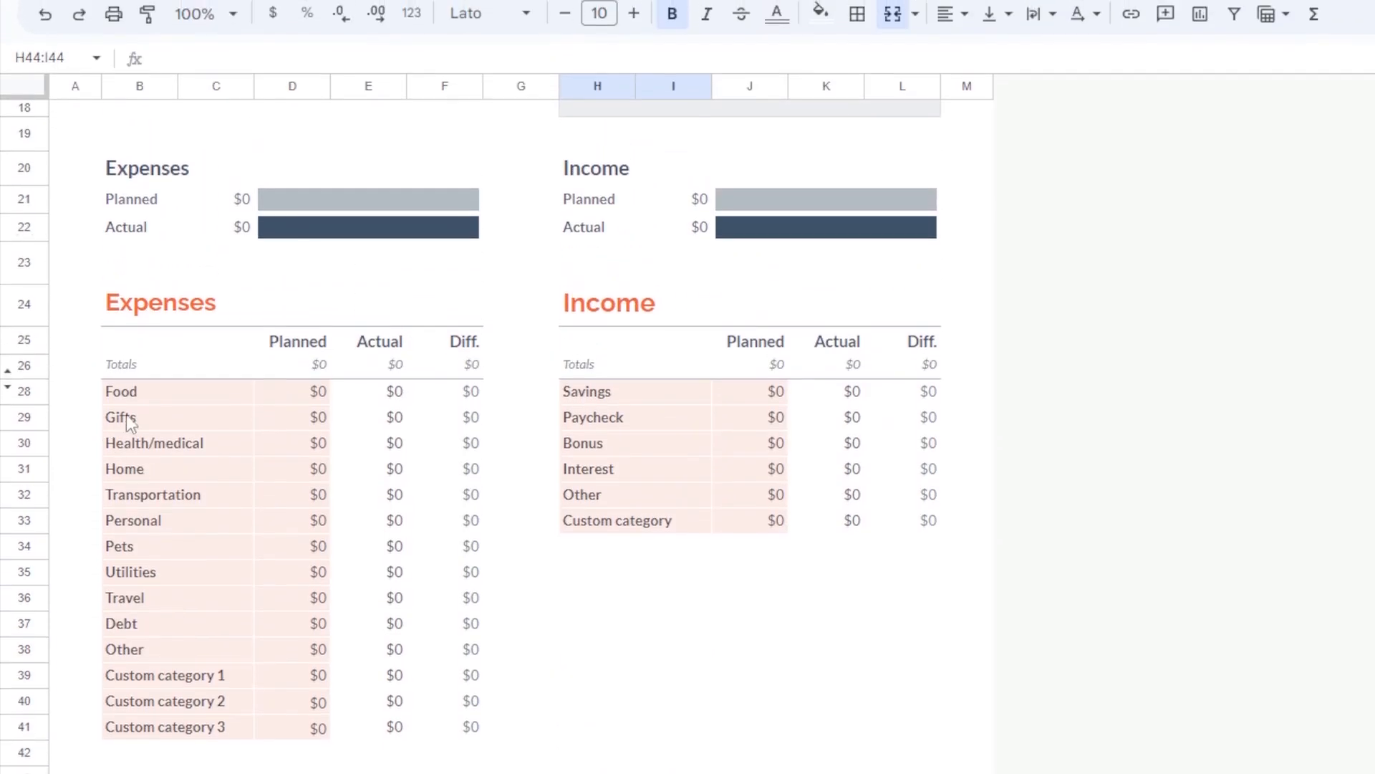
pyautogui.click(164, 391)
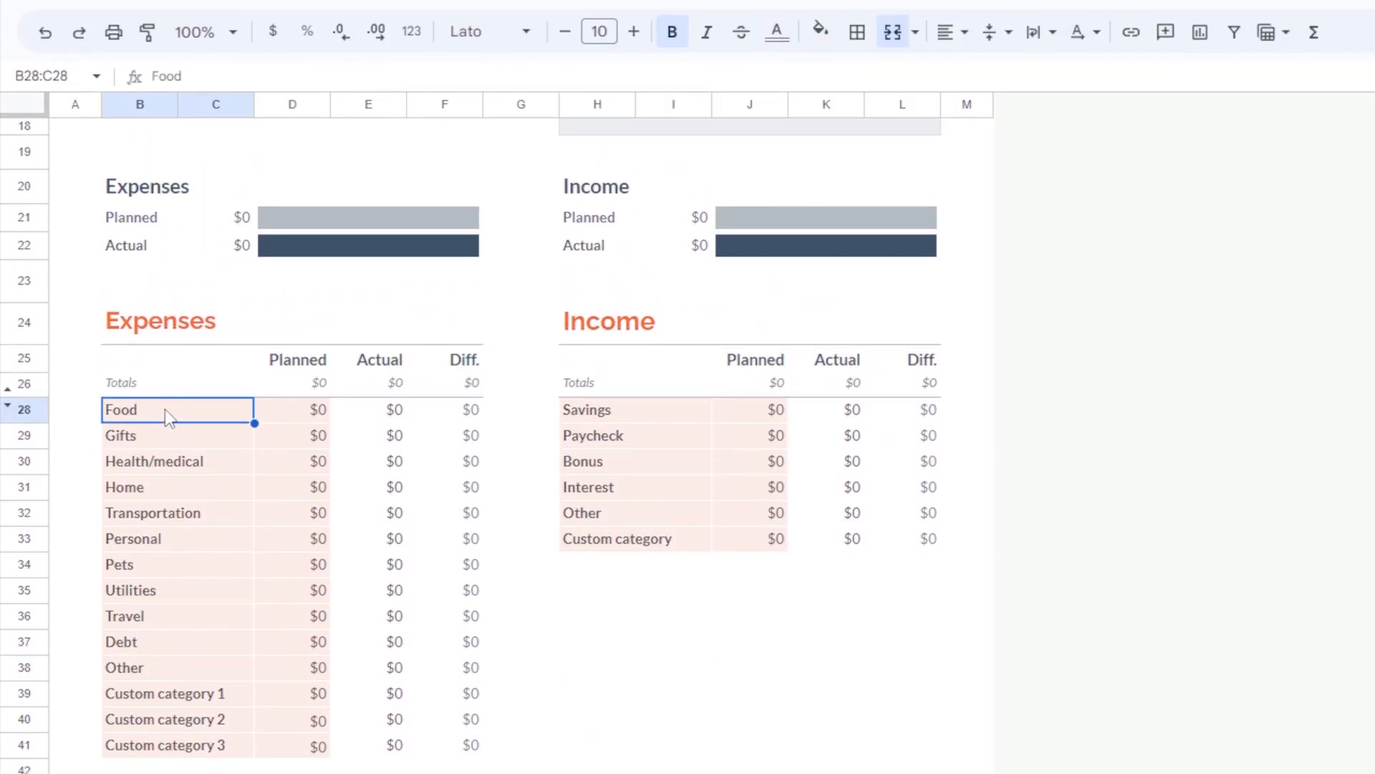
pyautogui.write('Fixed mo')
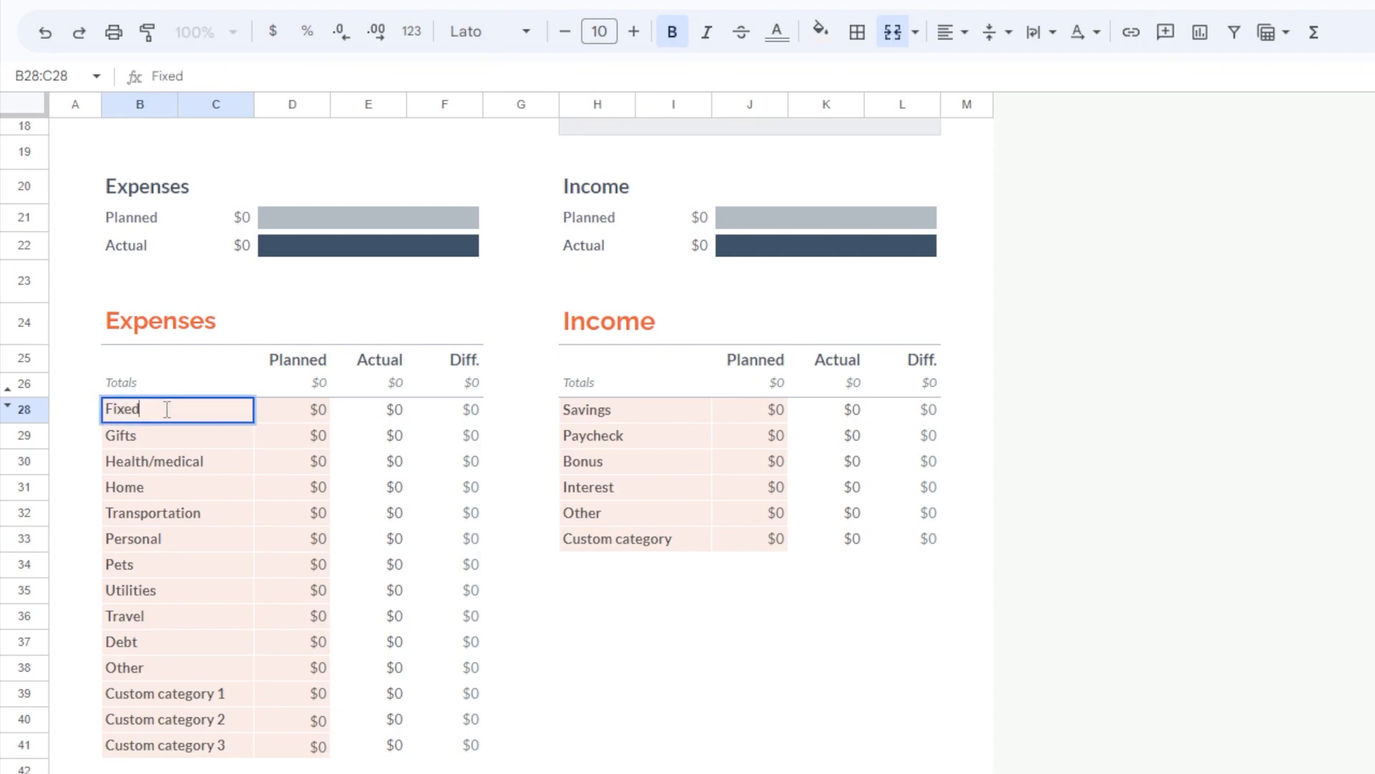
pyautogui.press('BackSpace')
pyautogui.press('BackSpace')
pyautogui.write('Monthly')
# Link the planned amount of Fixed Monthly in Summary cell D28 to the total in B7 of the Fixed Monthly Expense sheet
pyautogui.click(286, 410)
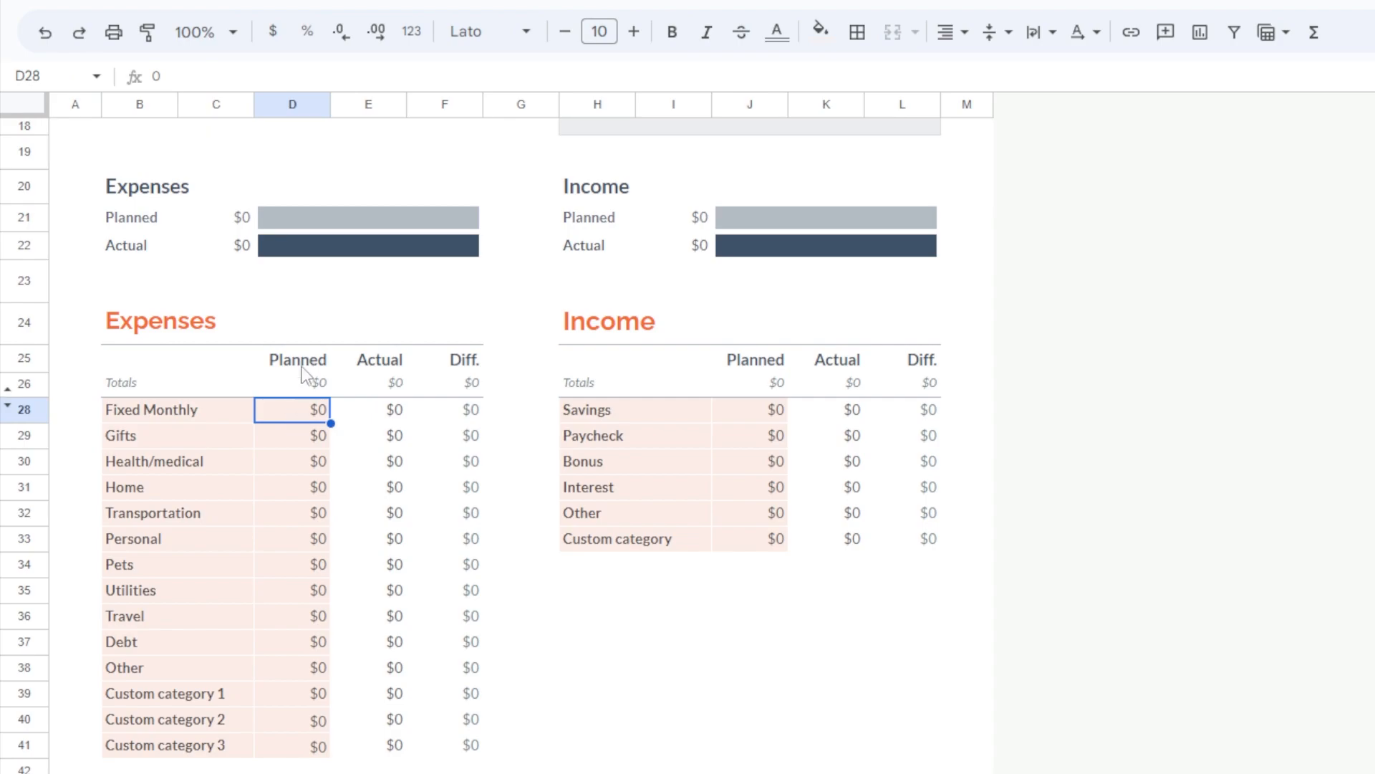
pyautogui.click(308, 438)
pyautogui.click(317, 414)
pyautogui.write('=')
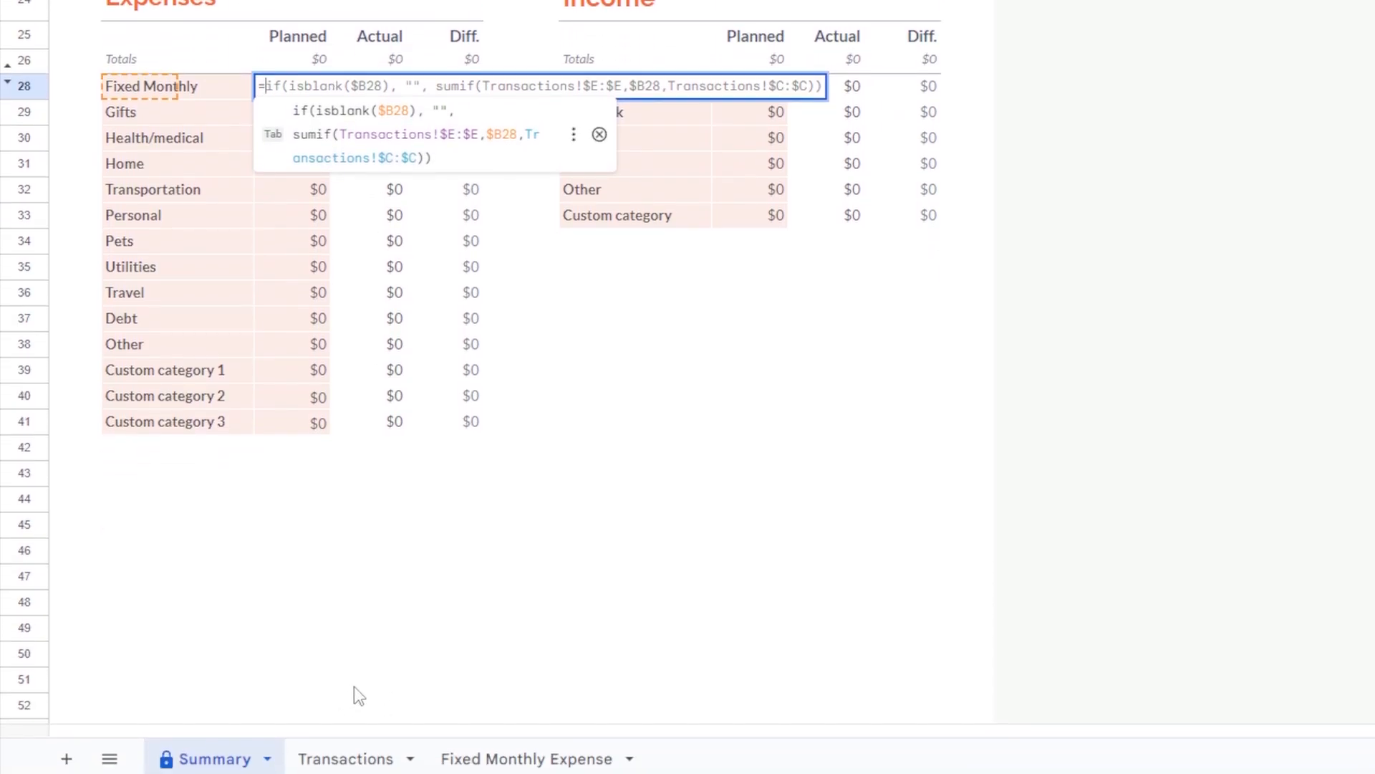
pyautogui.click(548, 765)
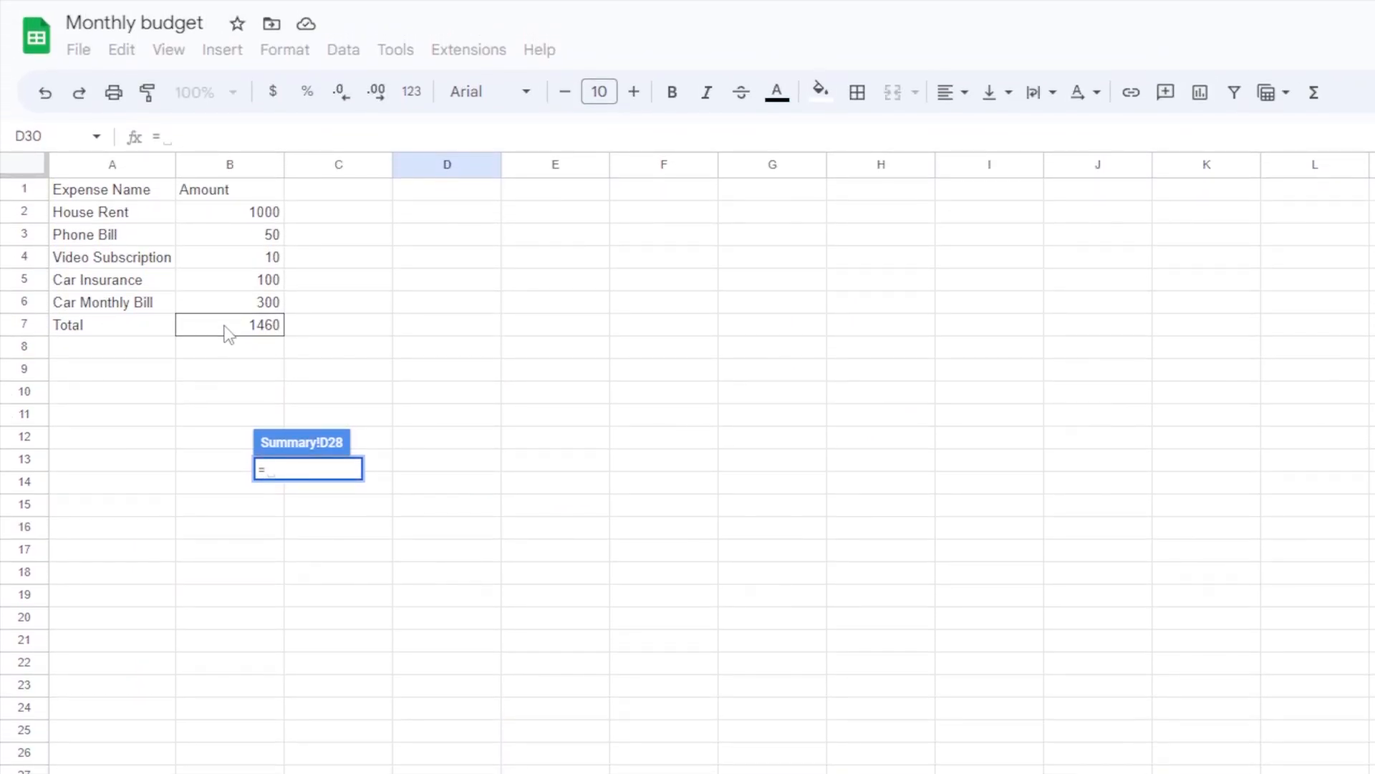
pyautogui.click(229, 326)
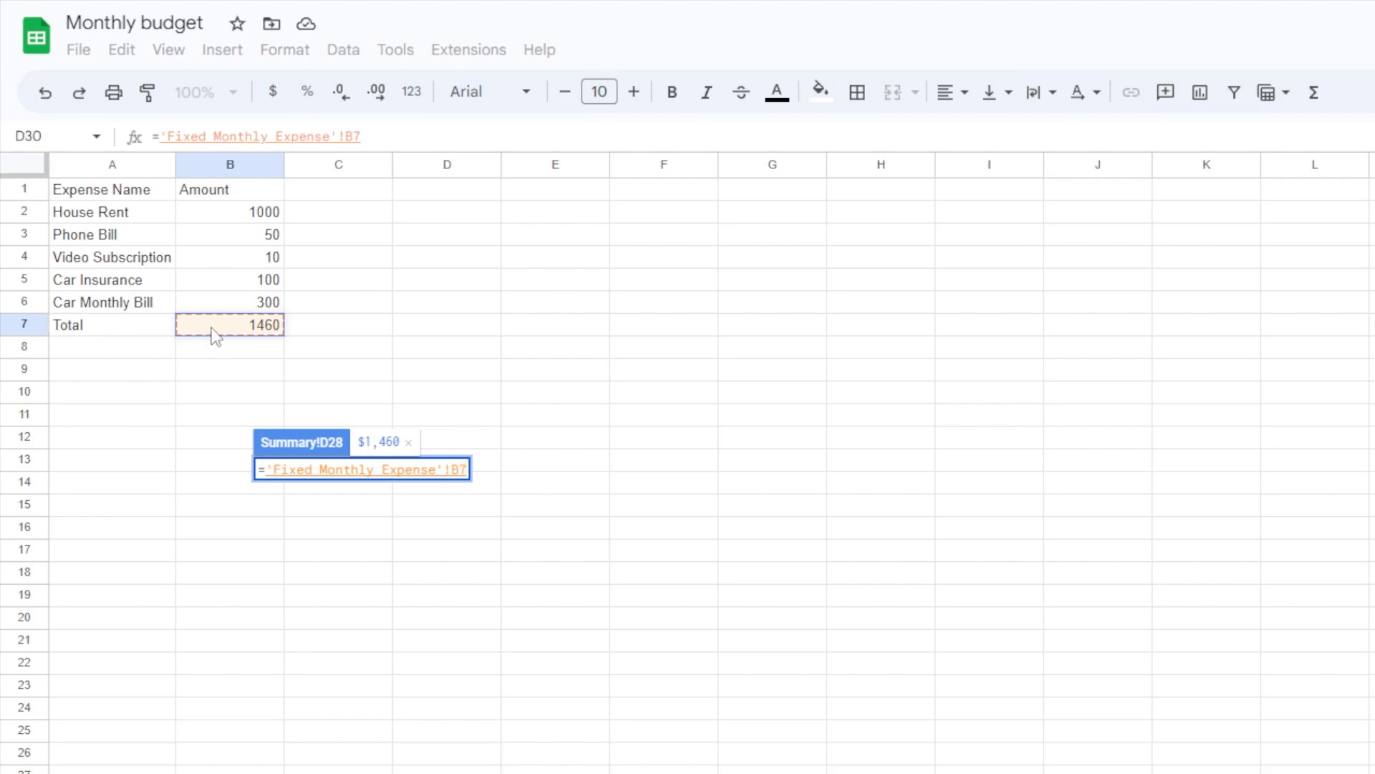
pyautogui.press('Return')
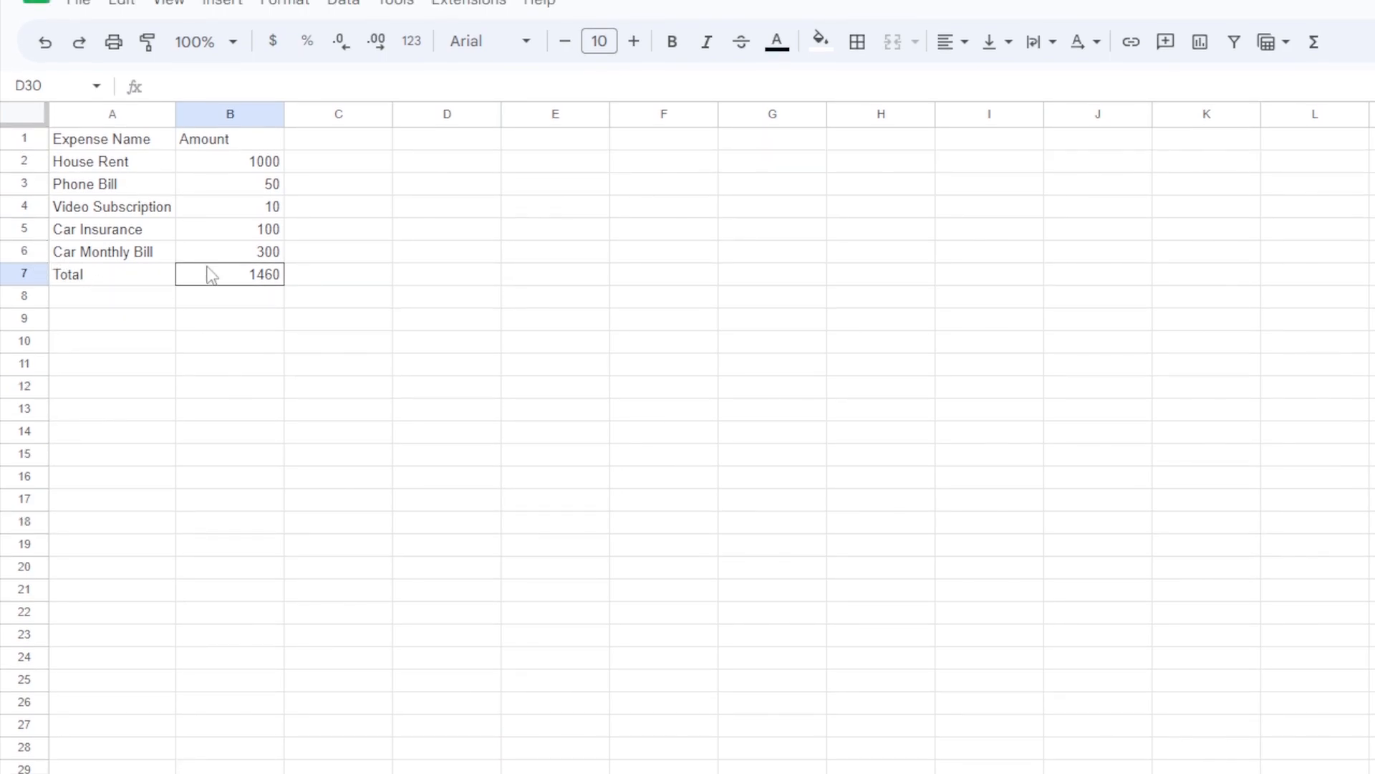
# Change the Video Subscription amount in B4 of the Fixed Monthly Expense sheet to 15
pyautogui.click(244, 210)
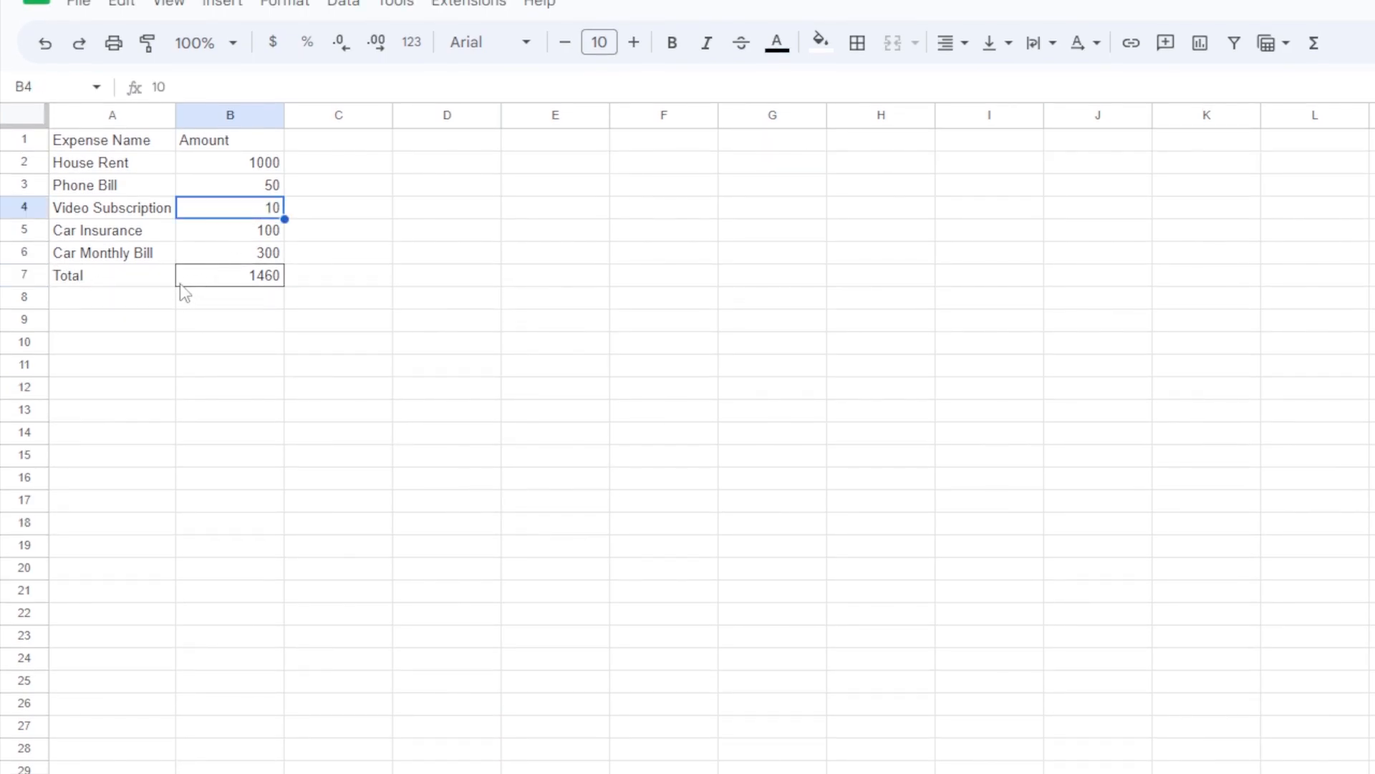
pyautogui.write('15')
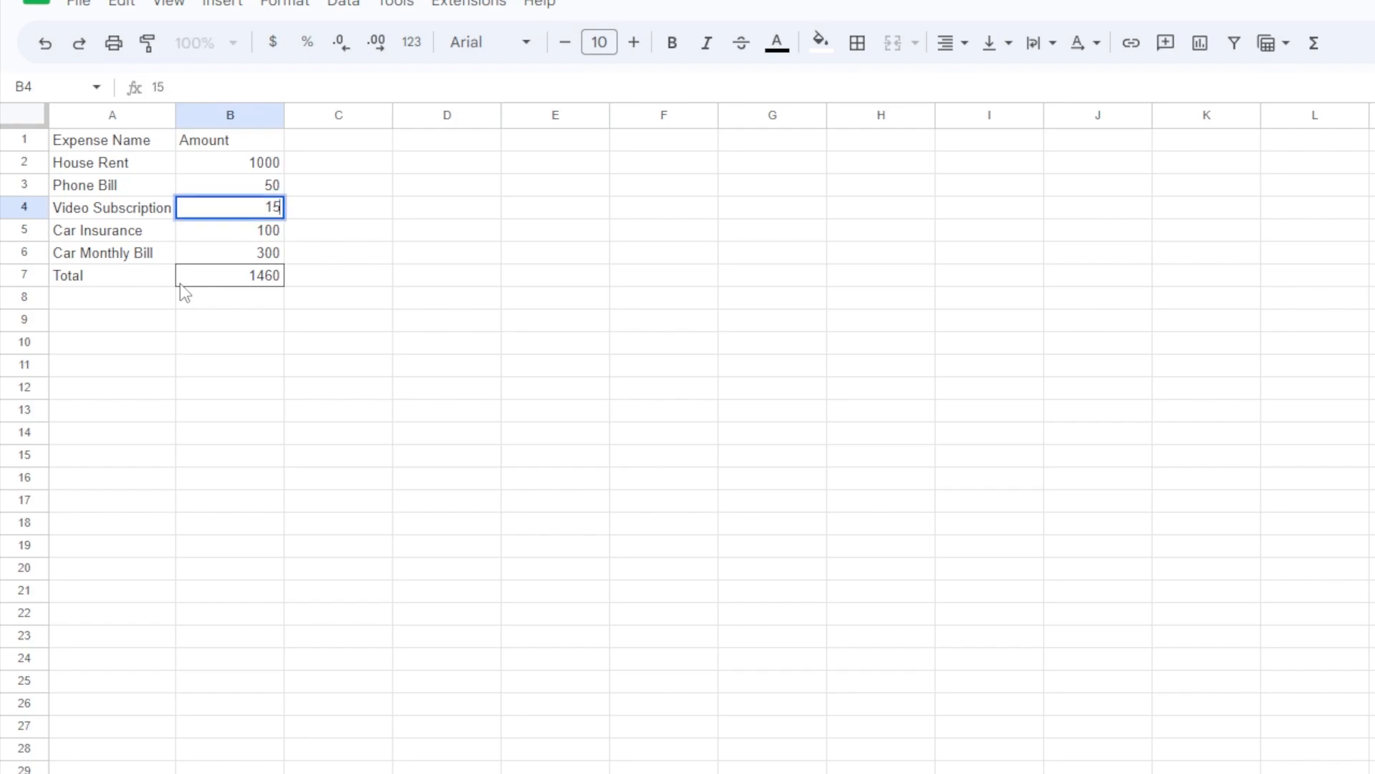
pyautogui.click(259, 325)
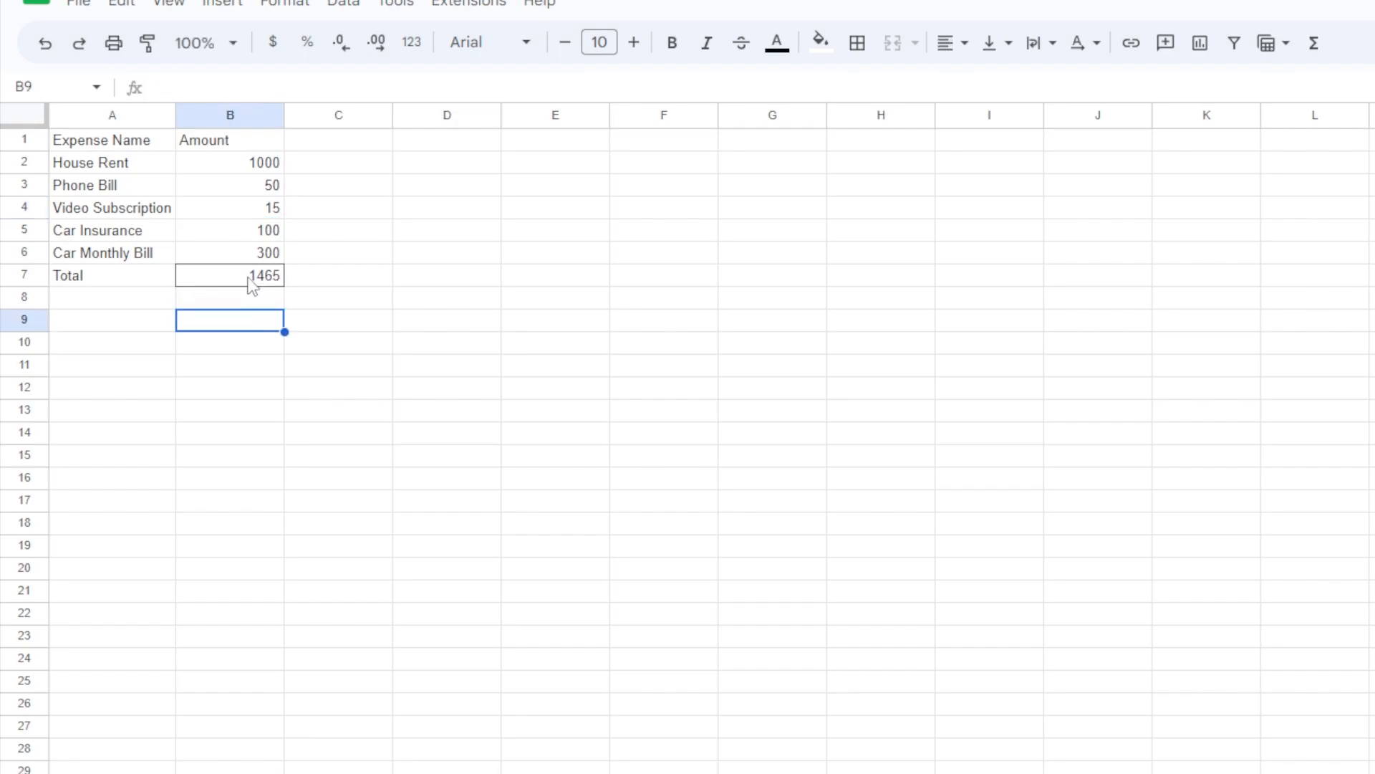
# Check the linked planned amount of Fixed Monthly in cell D28 of the Summary sheet
pyautogui.click(196, 769)
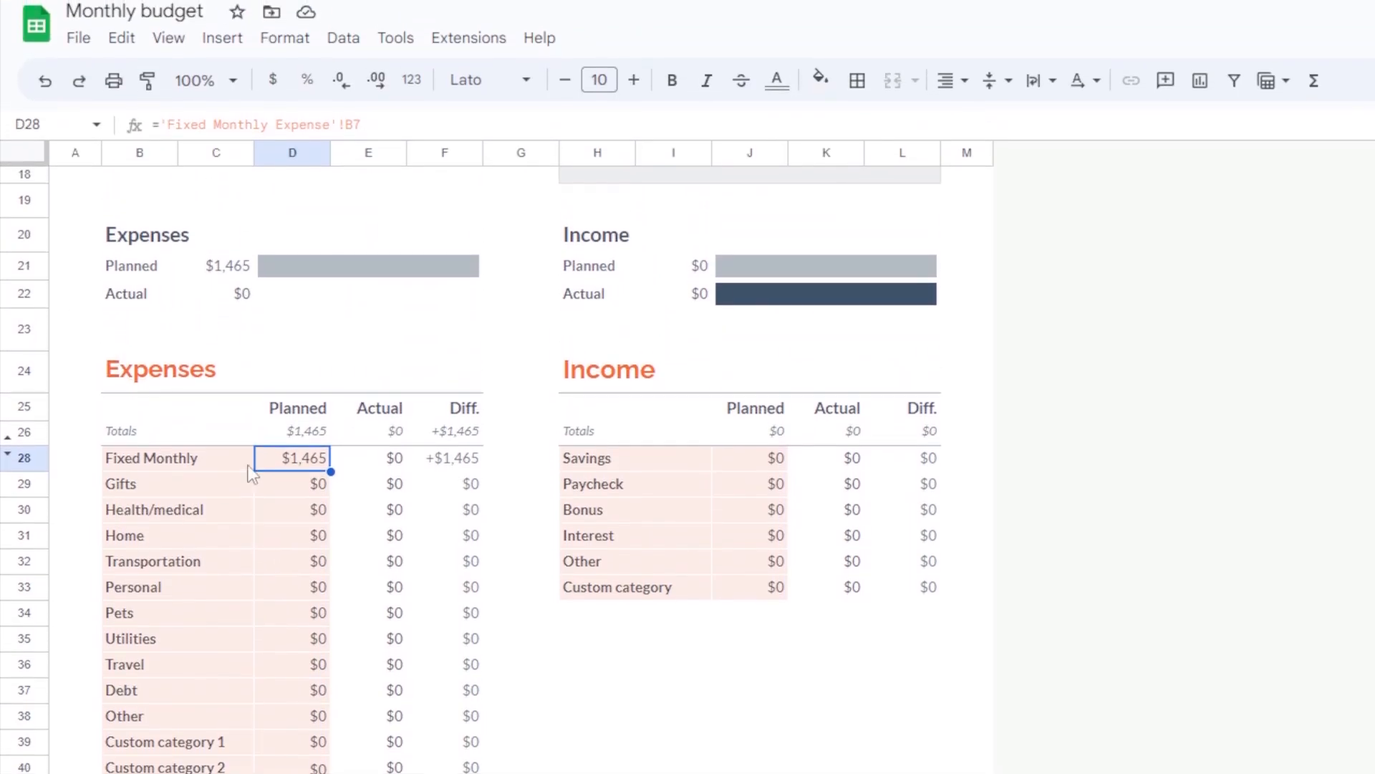
pyautogui.click(354, 456)
pyautogui.click(309, 464)
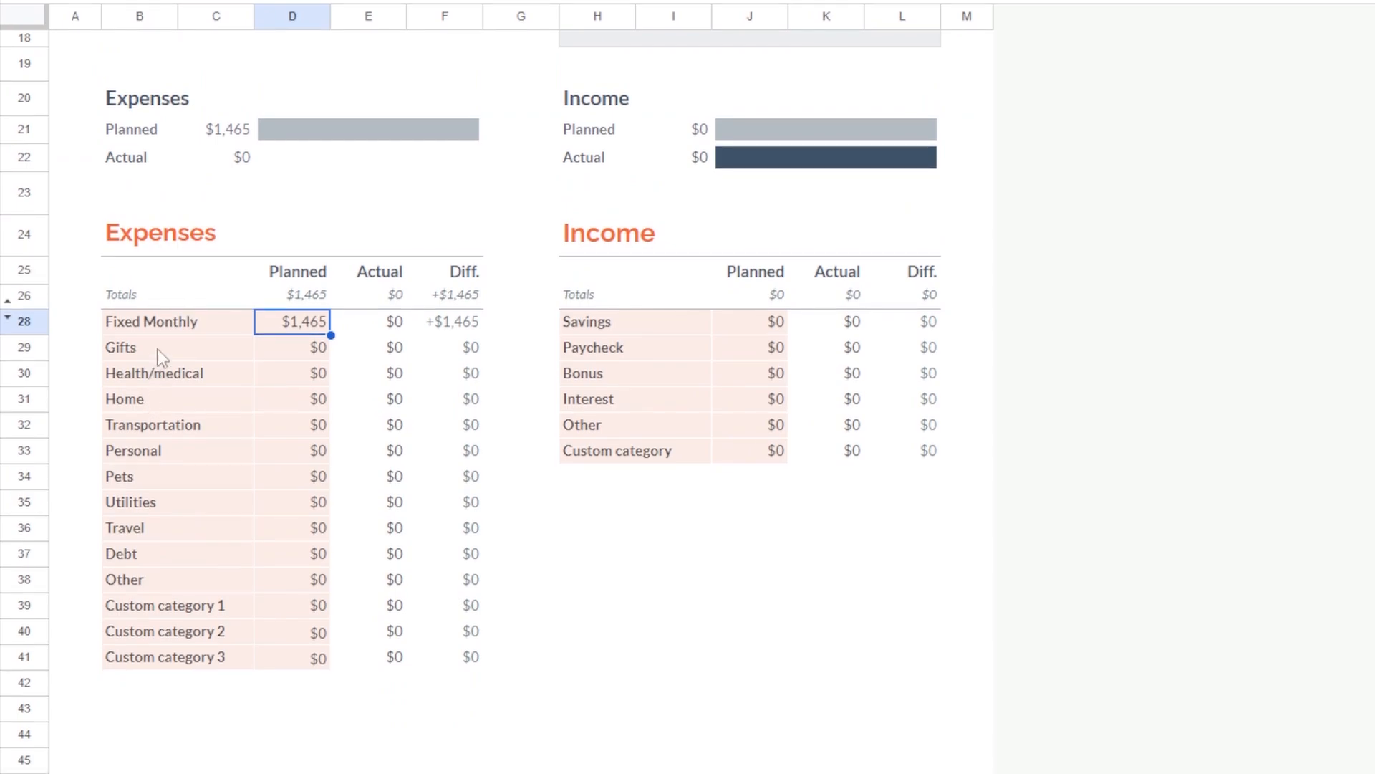
# Extend the Expenses table on the Summary sheet by filling the Custom category 3 row down through row 50, accepting the edit of the protected range
pyautogui.click(157, 350)
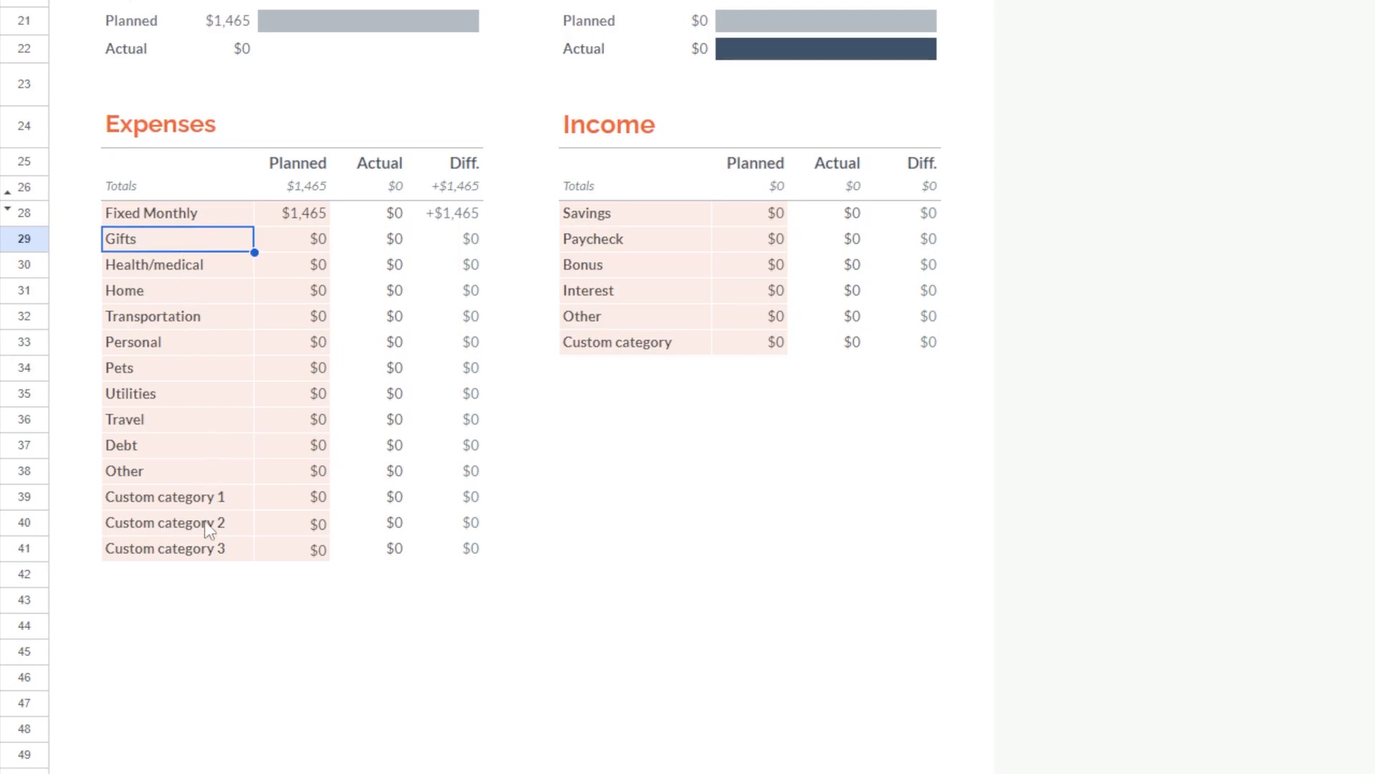
pyautogui.click(207, 551)
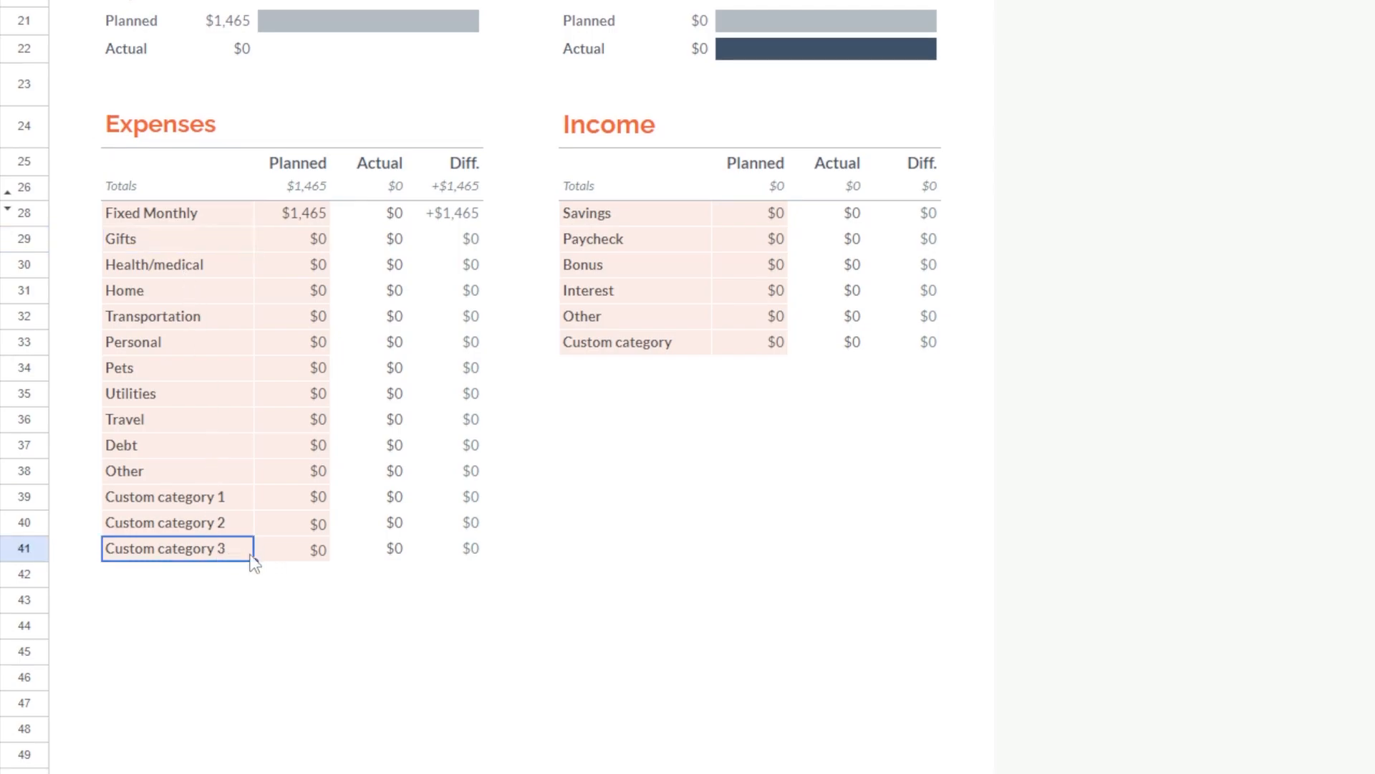
pyautogui.click(215, 498)
pyautogui.click(210, 552)
pyautogui.scroll(-1, 196, 603)
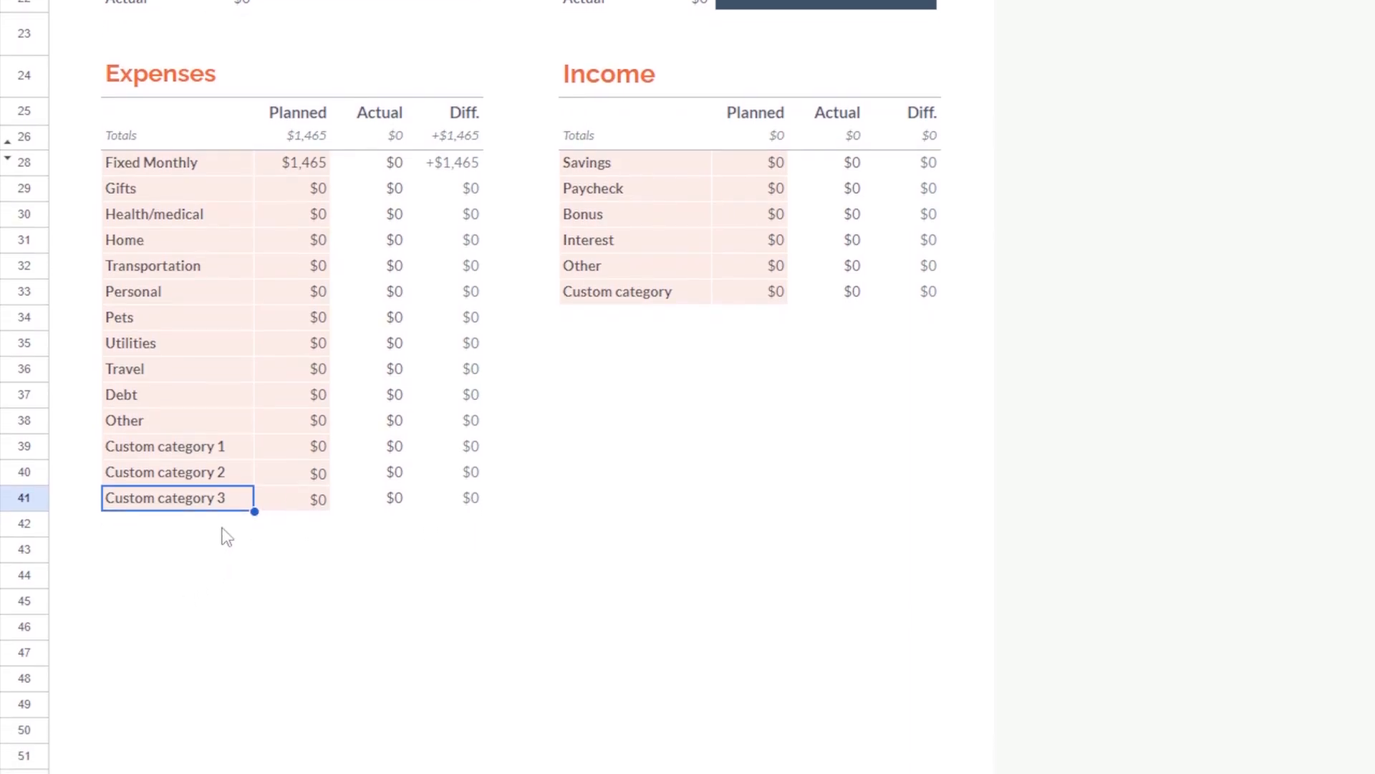
pyautogui.click(325, 483)
pyautogui.click(204, 484)
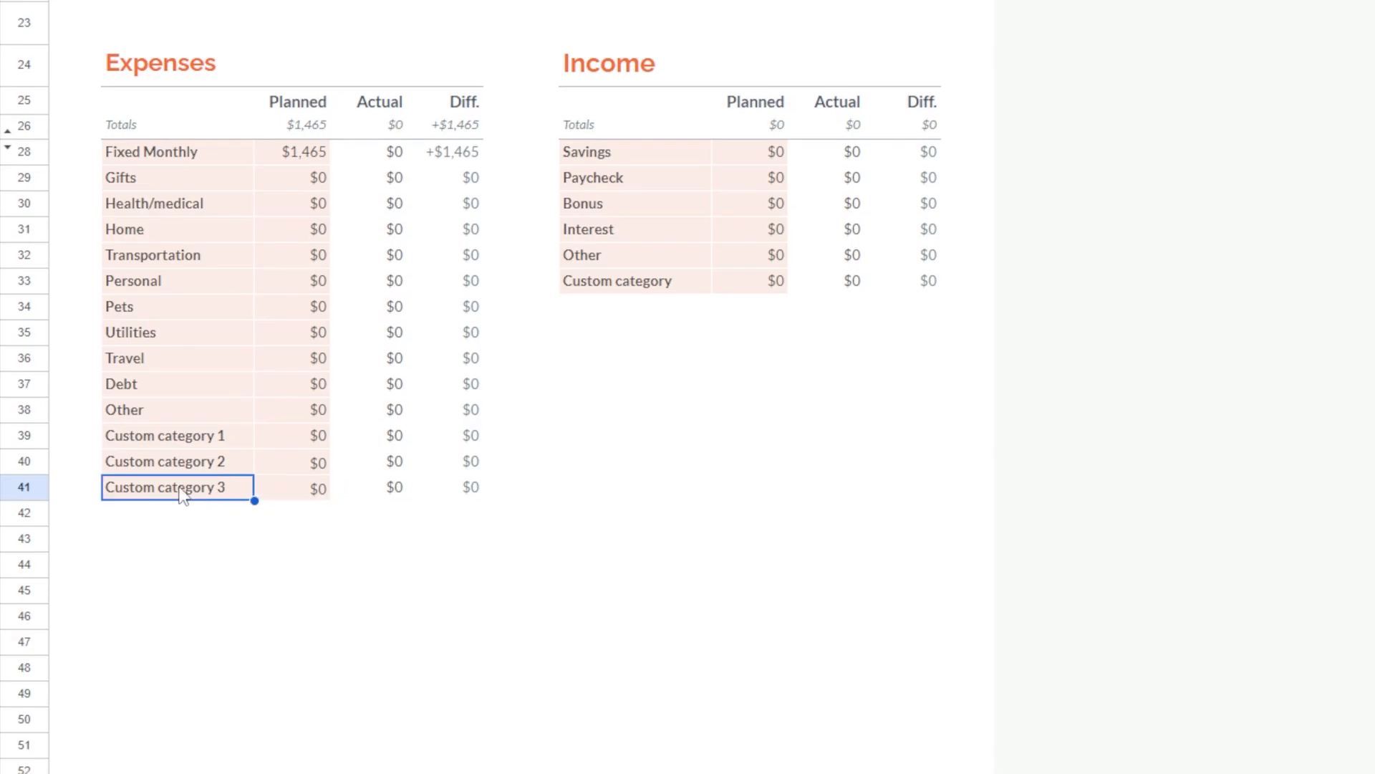
pyautogui.moveTo(194, 485); pyautogui.dragTo(470, 501)
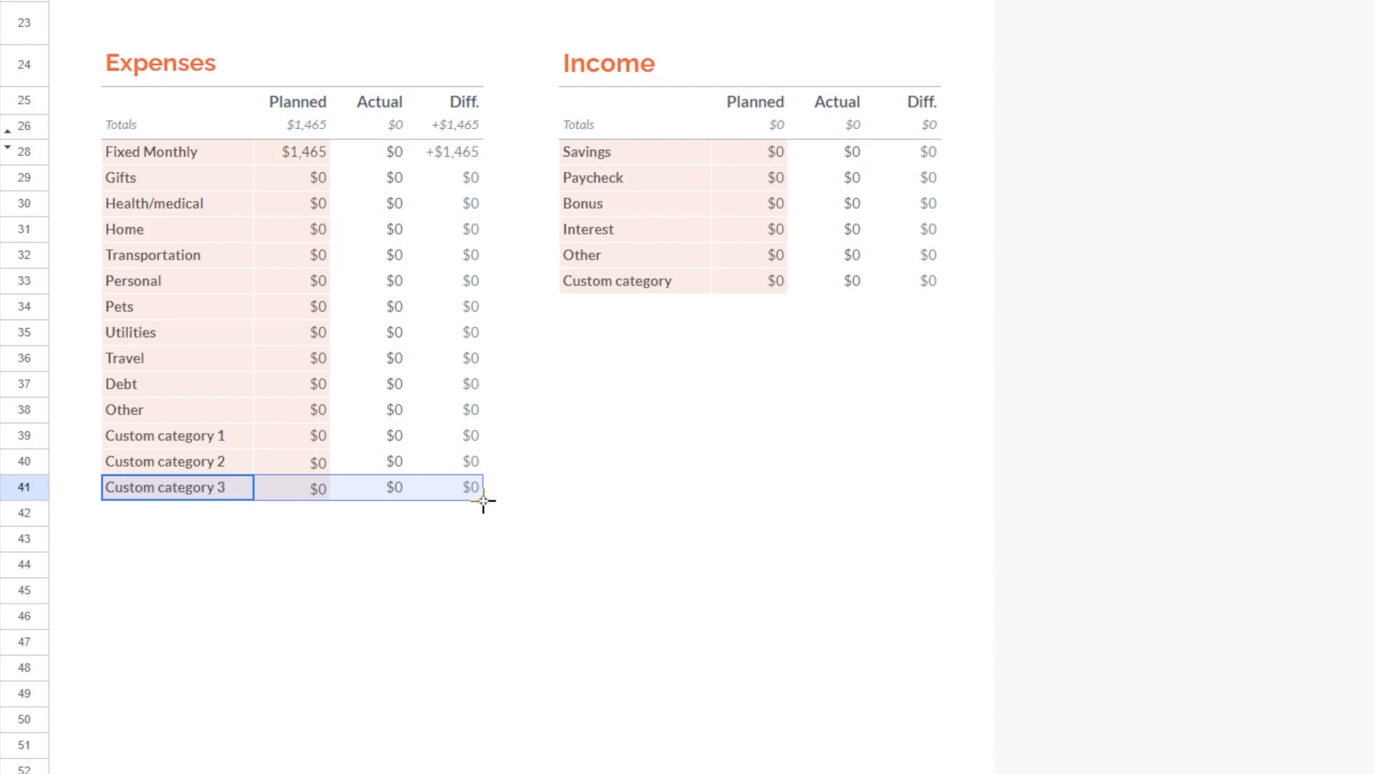
pyautogui.moveTo(484, 500); pyautogui.dragTo(460, 646)
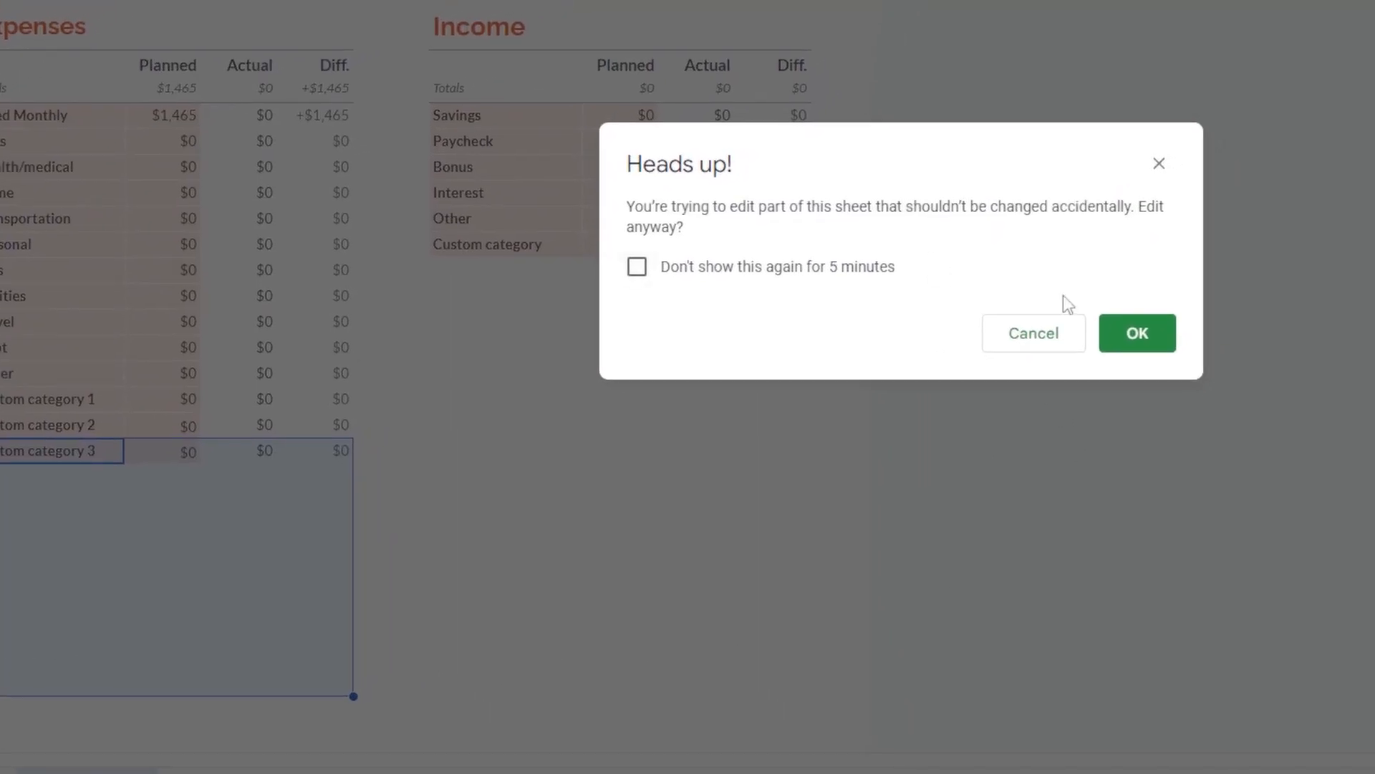
pyautogui.click(1150, 345)
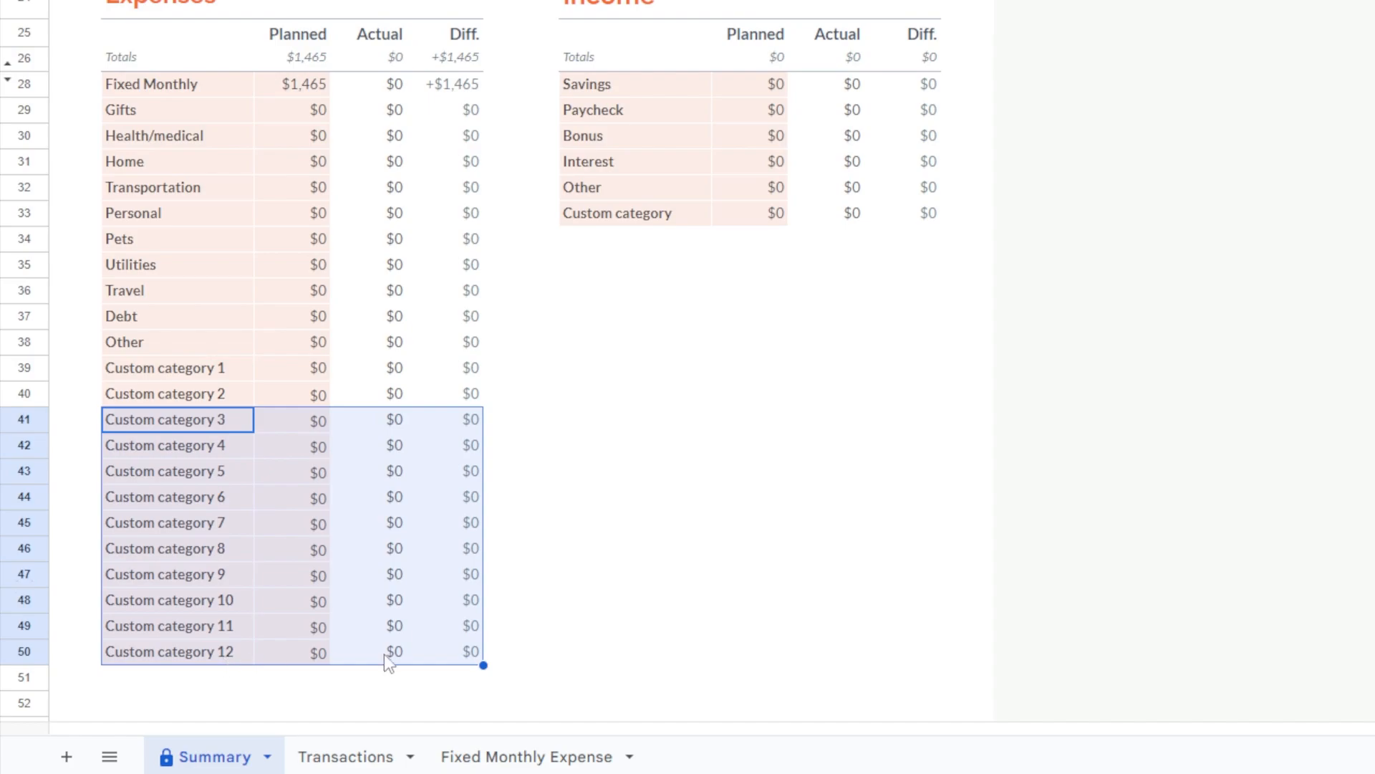
pyautogui.click(521, 651)
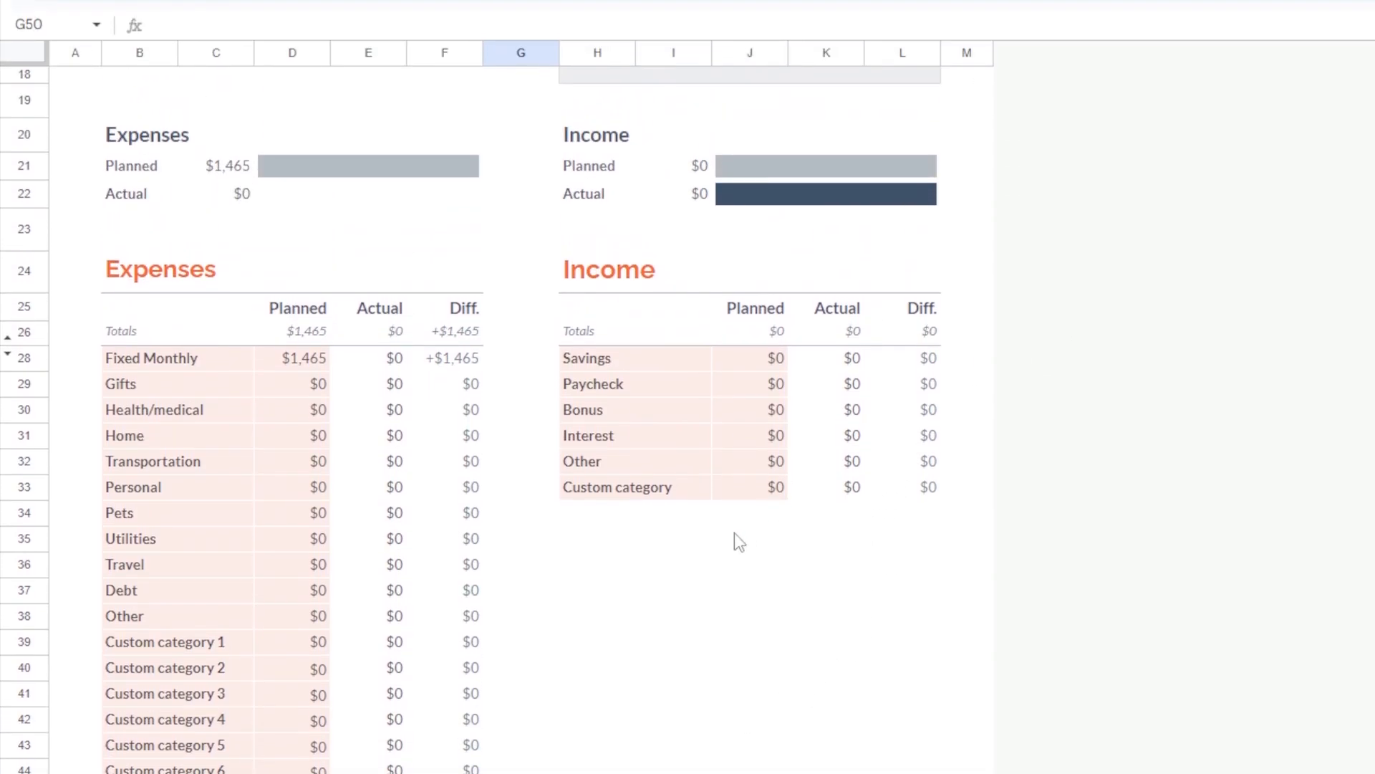
# Extend the Income table by filling its Custom category row 33 down through row 37, accepting the edit of the protected range
pyautogui.click(633, 491)
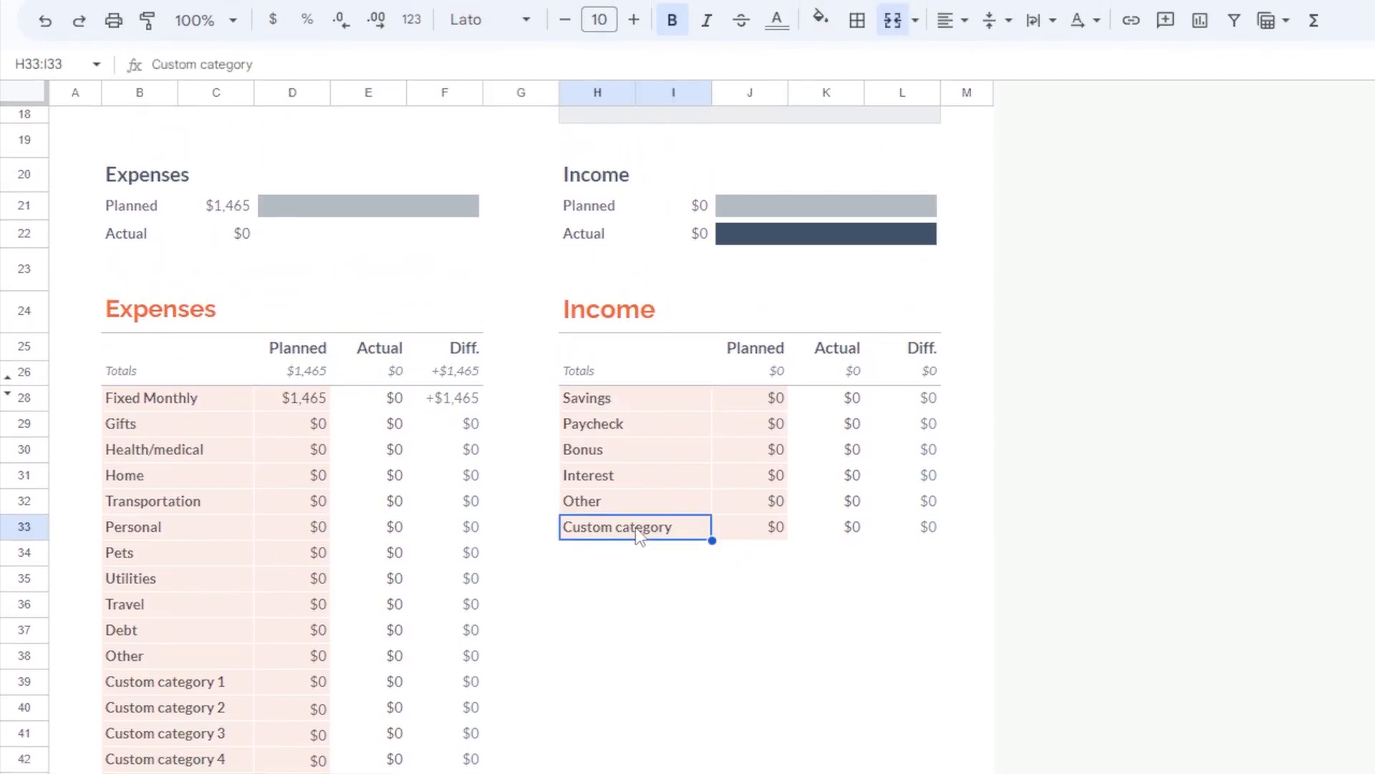
pyautogui.click(681, 581)
pyautogui.click(642, 530)
pyautogui.moveTo(646, 530); pyautogui.dragTo(934, 643)
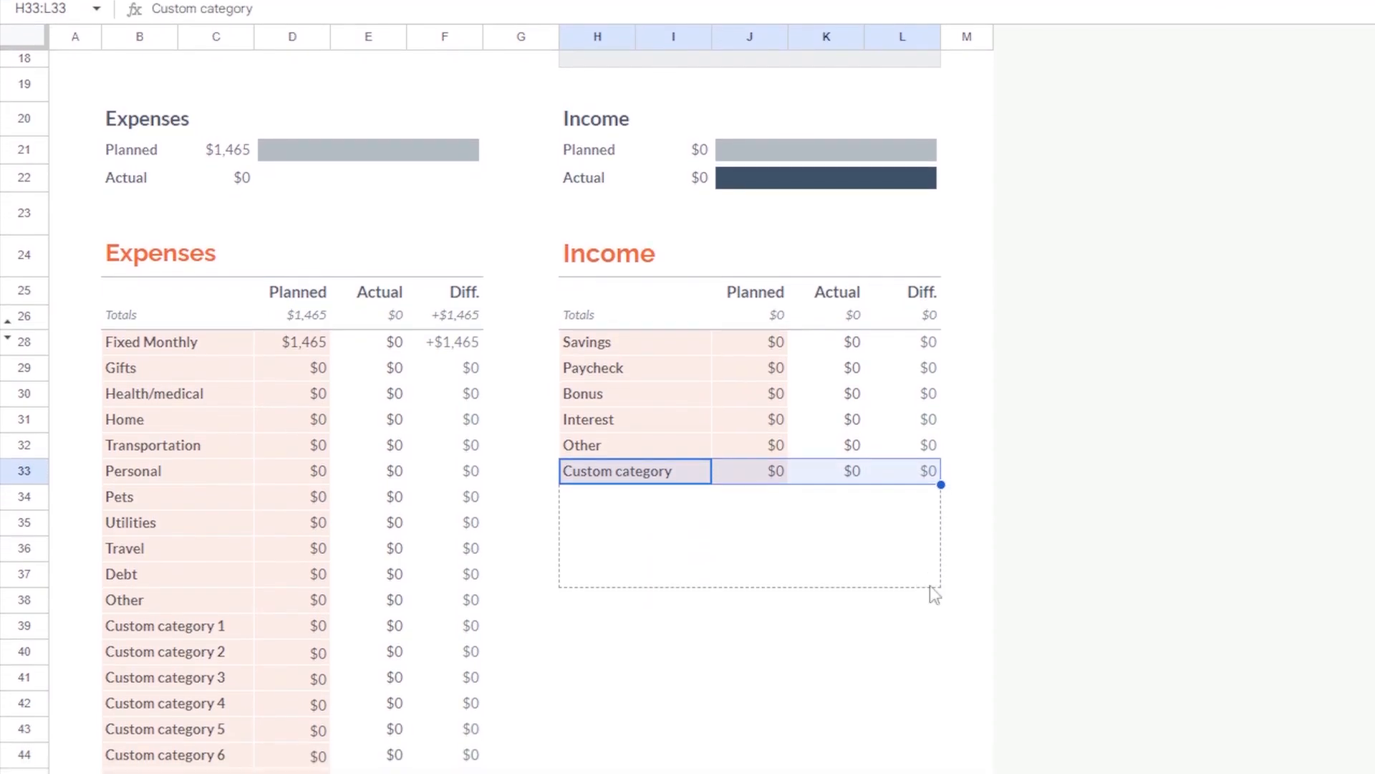
pyautogui.moveTo(934, 594); pyautogui.dragTo(927, 590)
pyautogui.click(1265, 558)
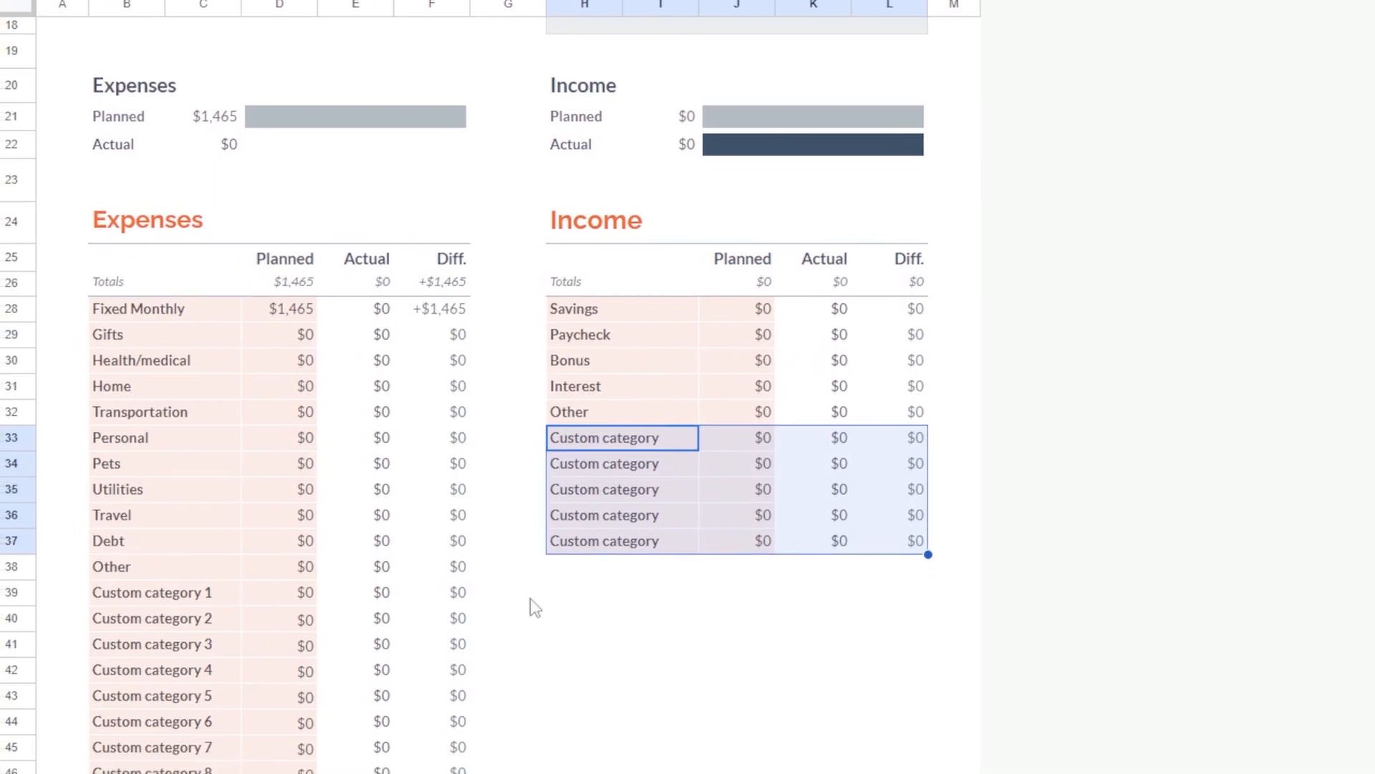
pyautogui.click(516, 598)
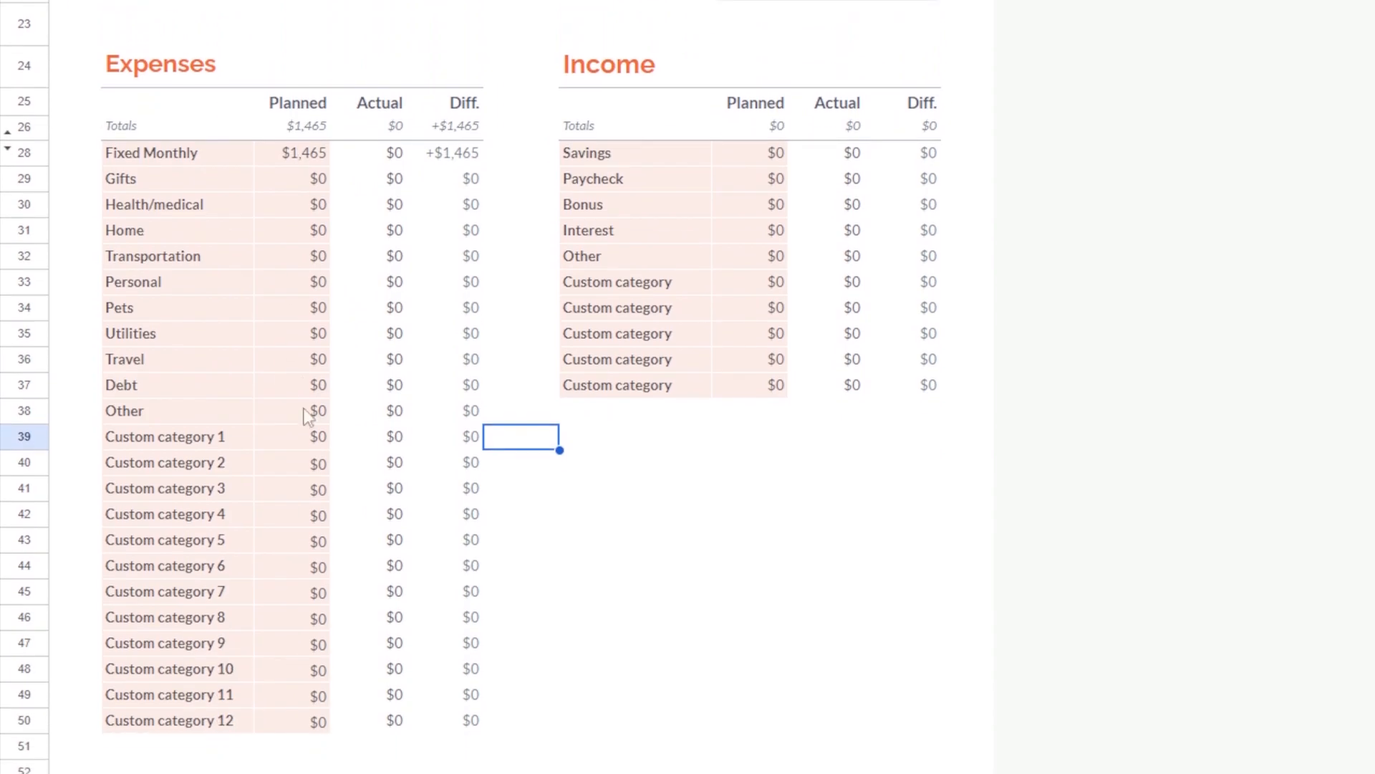
# Set the planned expenses for Gifts and Health/medical to 100 each
pyautogui.click(308, 182)
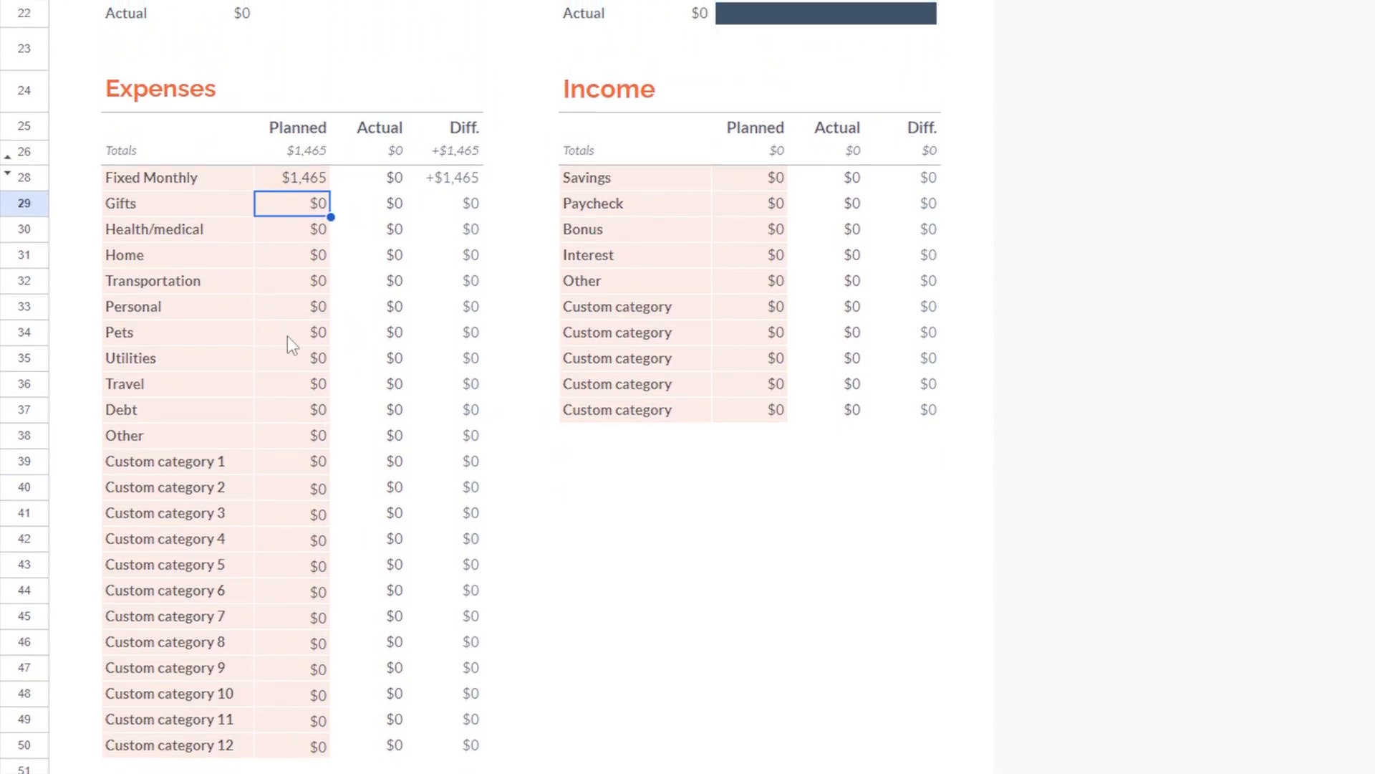
pyautogui.write('100')
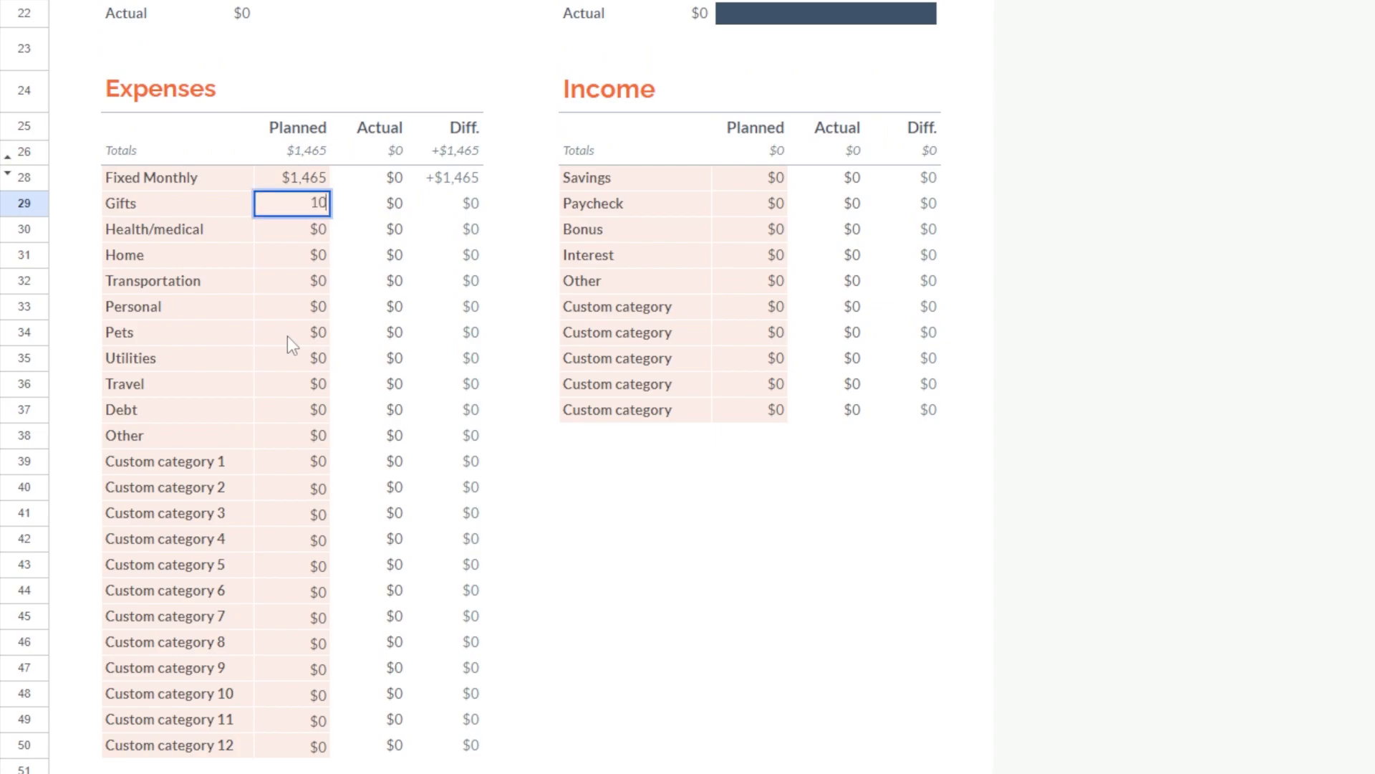
pyautogui.press('Return')
pyautogui.write('100')
pyautogui.press('Return')
# Rename the Home expense category in row 31 to "Games" and set its planned amount to 20
pyautogui.write('4')
pyautogui.press('Left')
pyautogui.press('Delete')
pyautogui.write('Games')
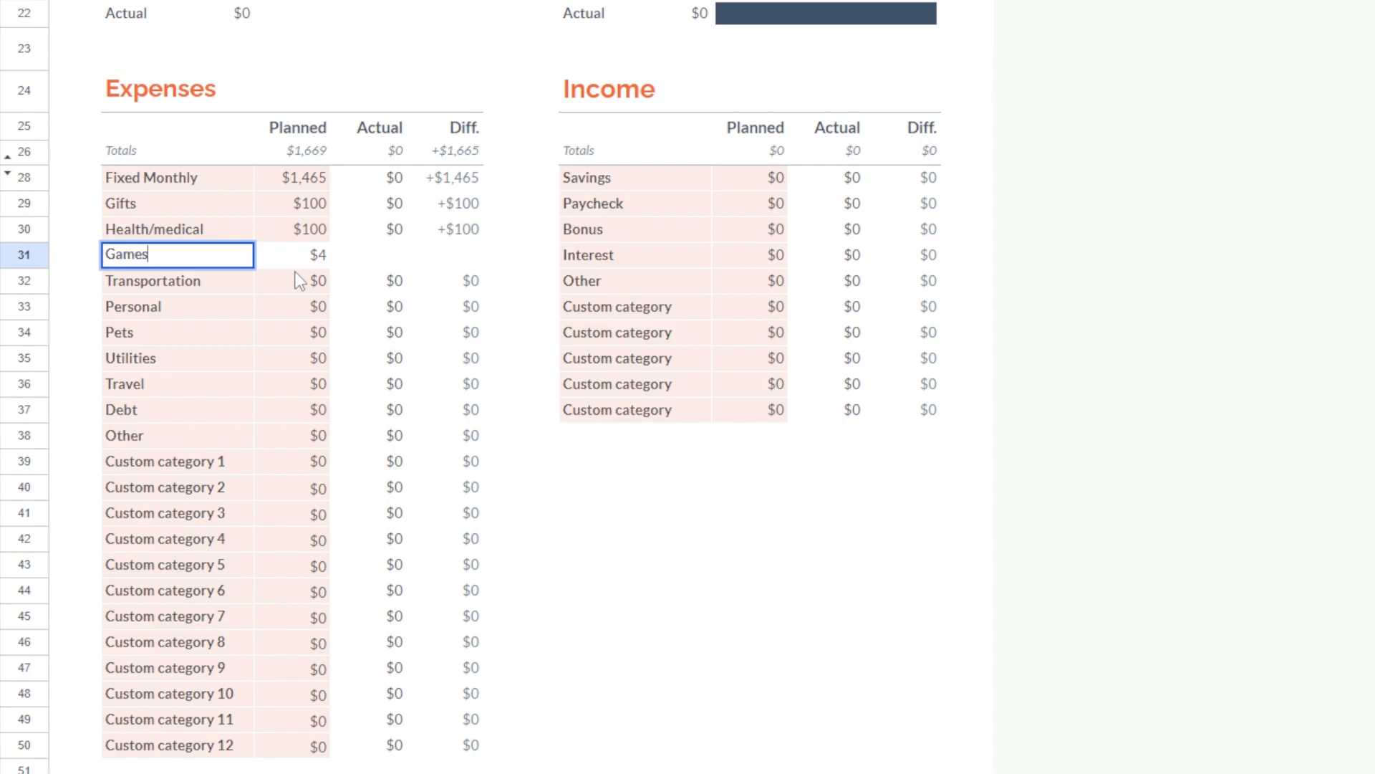
pyautogui.press('Right')
pyautogui.write('20')
pyautogui.press('Return')
# Set the planned expenses for Transportation, Personal and Debt to 100 each, and for Pets, Utilities and Travel to 50 each
pyautogui.write('15')
pyautogui.press('BackSpace')
pyautogui.press('BackSpace')
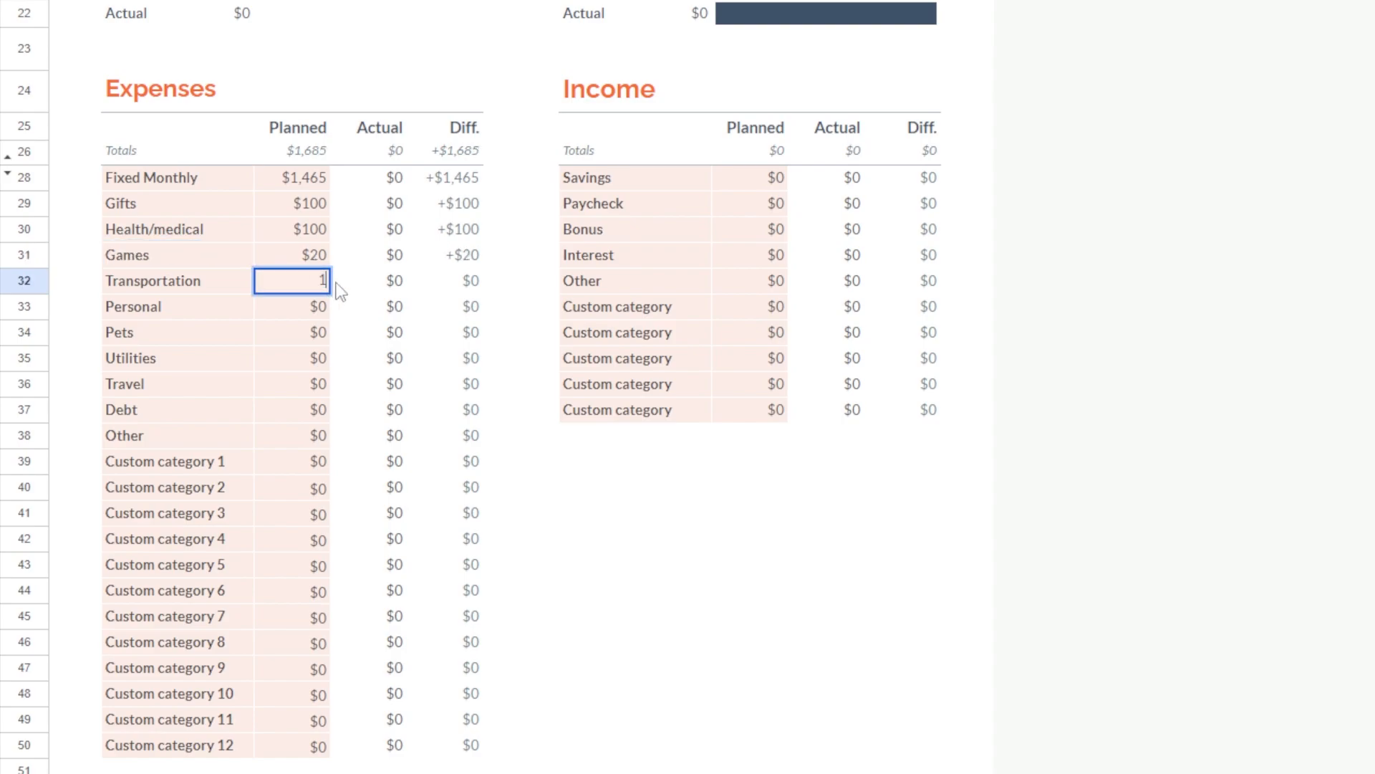
pyautogui.write('100')
pyautogui.press('Return')
pyautogui.write('100')
pyautogui.click(304, 332)
pyautogui.write('50')
pyautogui.click(287, 384)
pyautogui.write('50')
pyautogui.click(301, 410)
pyautogui.write('100')
# Enter the planned income amounts: Savings 150, Paycheck 2,000, Bonus 150 and Interest 100
pyautogui.click(761, 178)
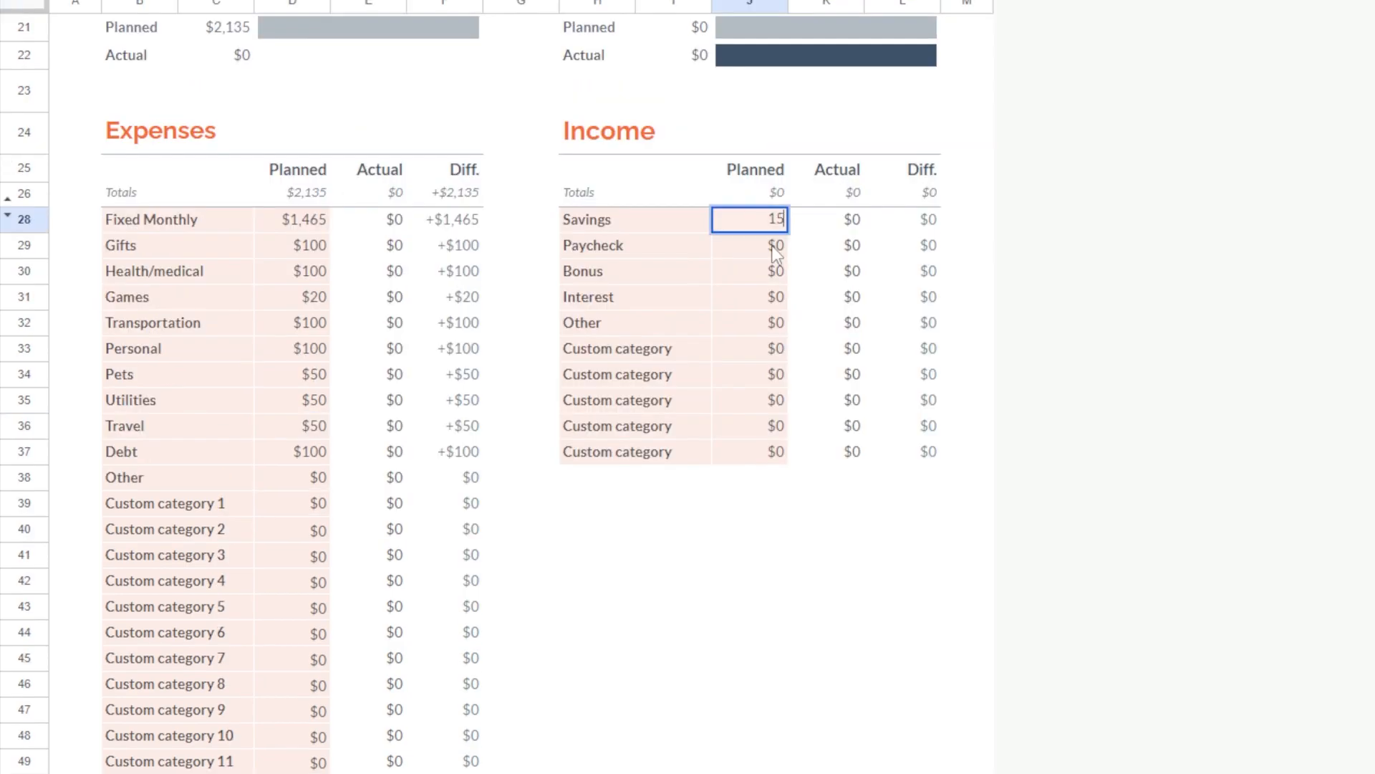
pyautogui.write('0')
pyautogui.click(776, 251)
pyautogui.press('BackSpace')
pyautogui.write('2,000')
pyautogui.press('Return')
pyautogui.write('150')
pyautogui.press('Return')
pyautogui.write('100')
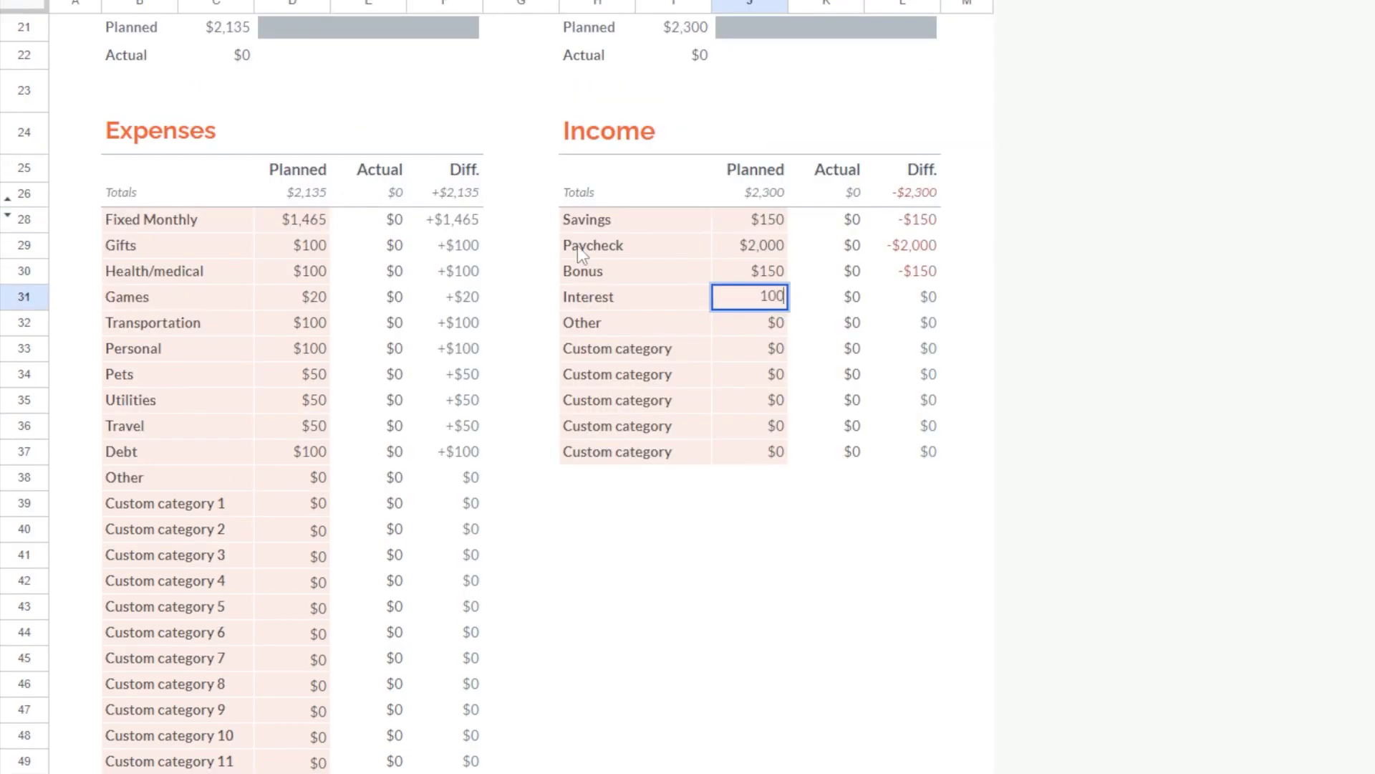
# Rename the Other income category in row 32 to "Side Hustle" and set its planned amount to 400
pyautogui.click(582, 313)
pyautogui.write('Side Hus')
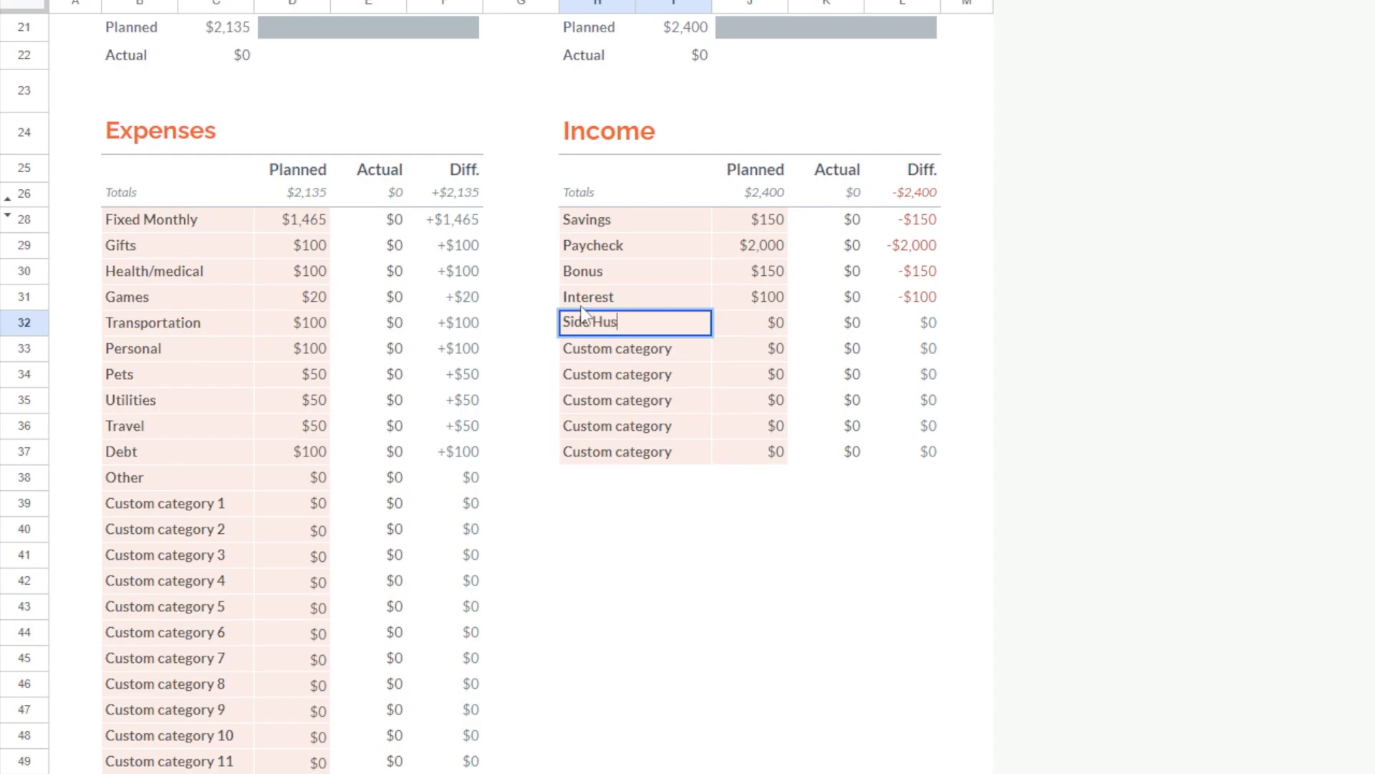
pyautogui.write('tle')
pyautogui.click(773, 330)
pyautogui.write('400')
pyautogui.click(752, 400)
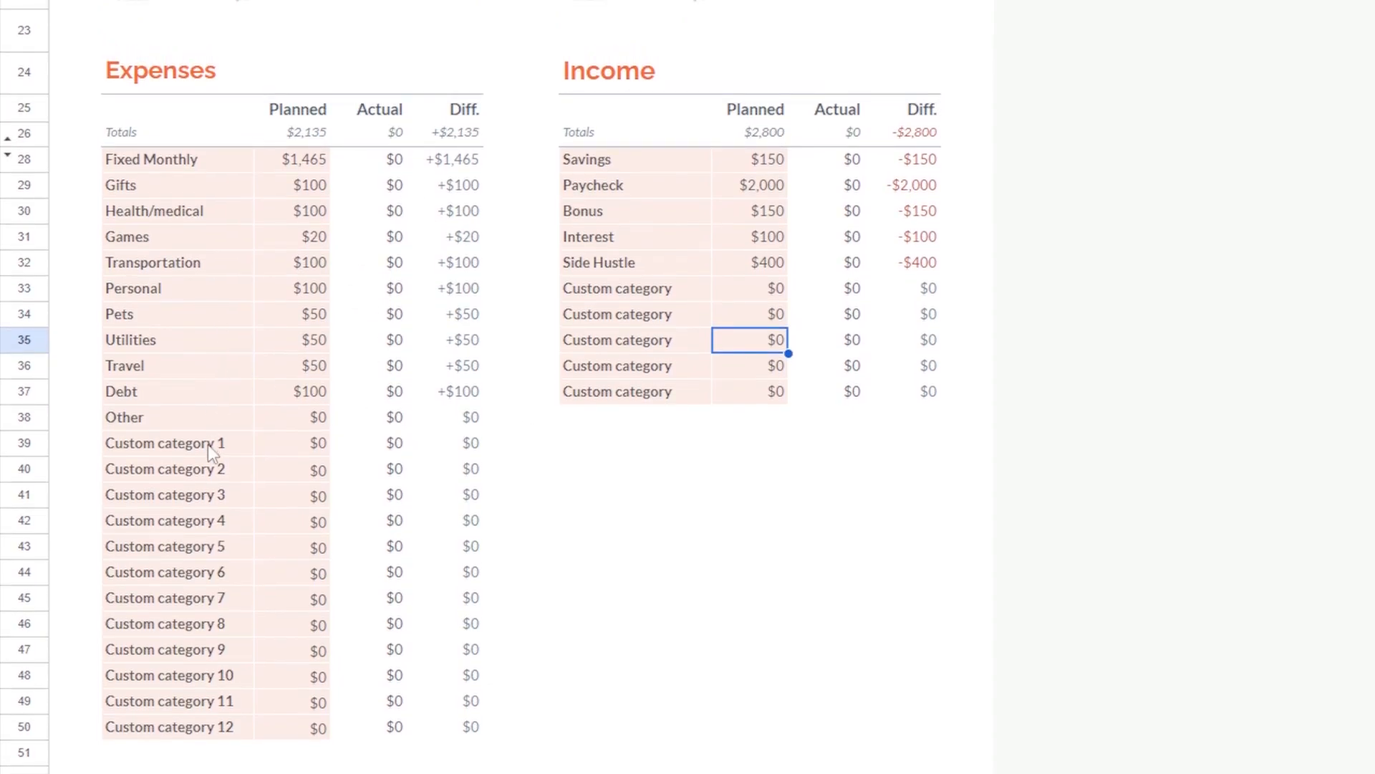
# Review the Summary tables and examine the category options for expense cell E5 on the Transactions sheet
pyautogui.scroll(-2, 255, 455)
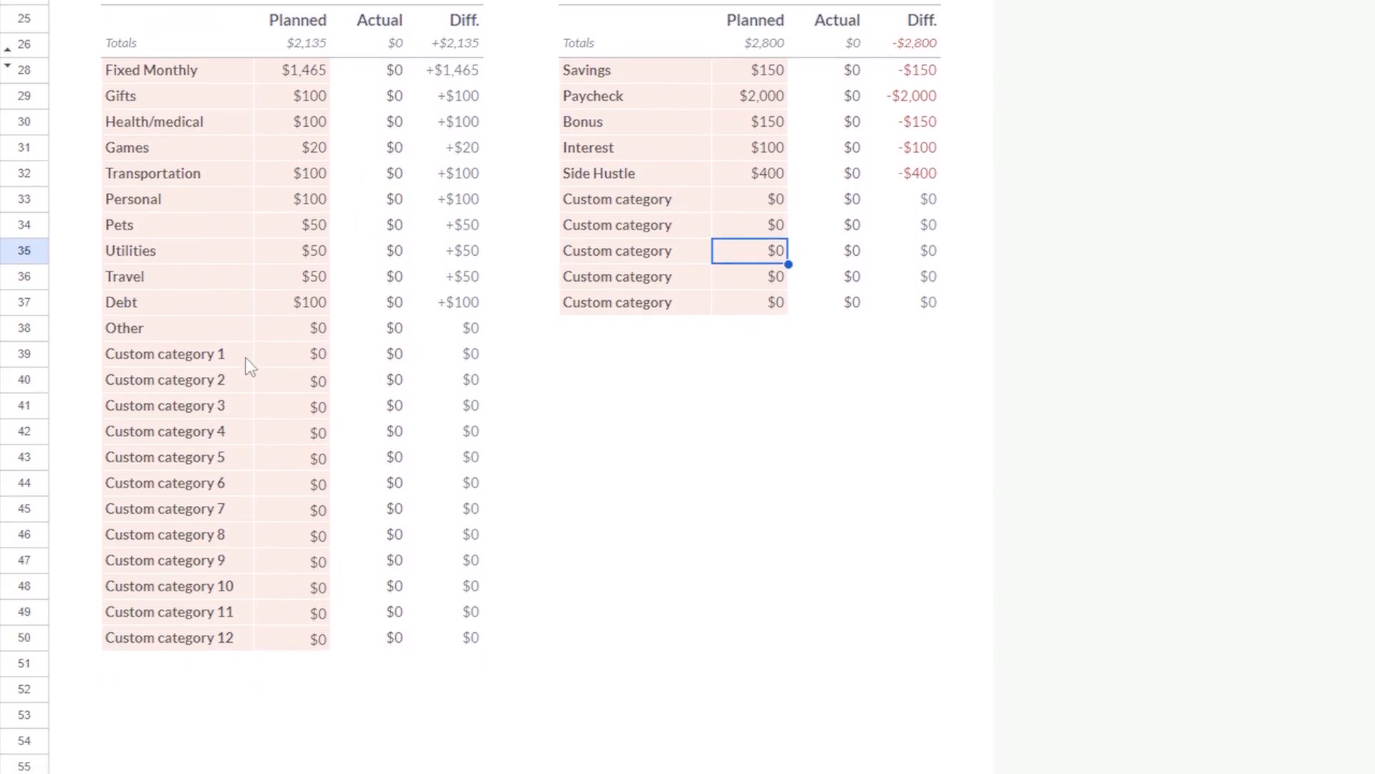
pyautogui.scroll(3, 260, 320)
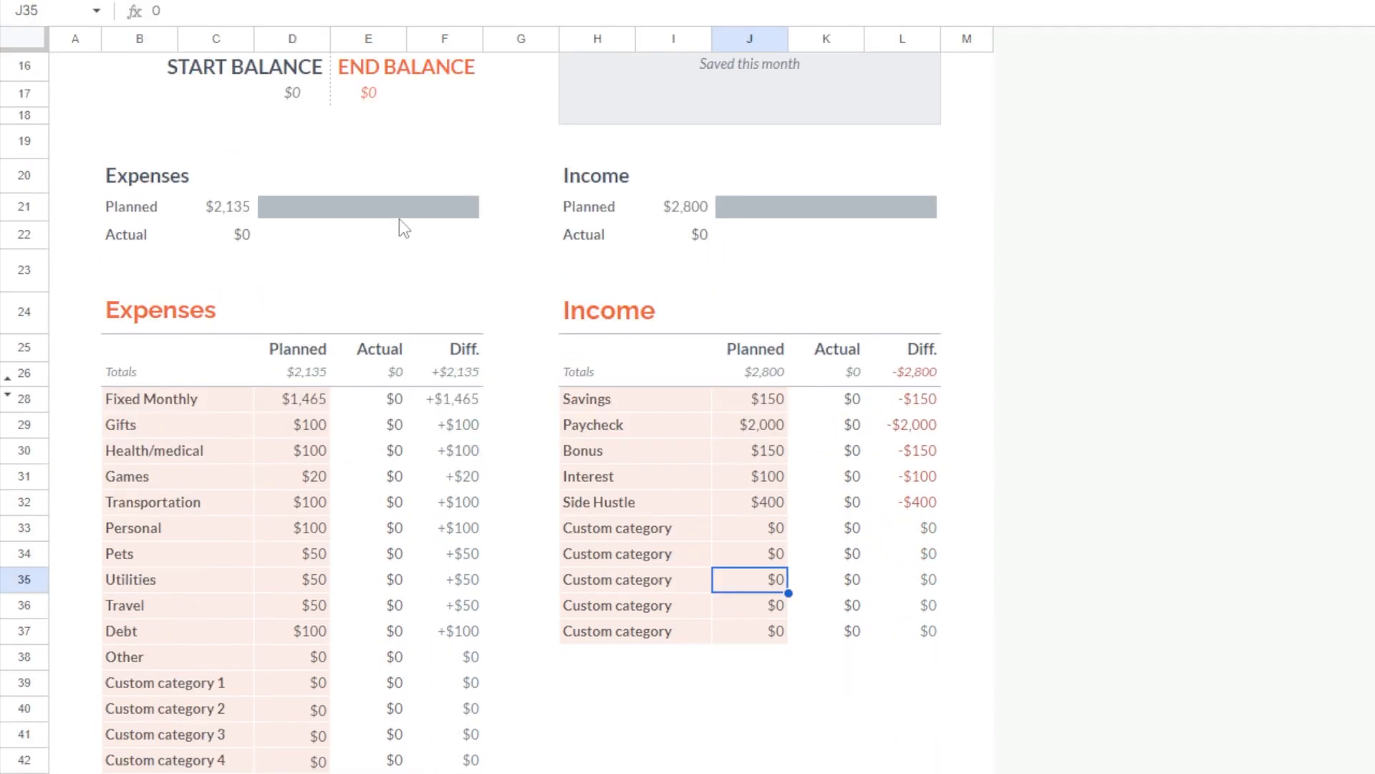
pyautogui.scroll(-2, 384, 270)
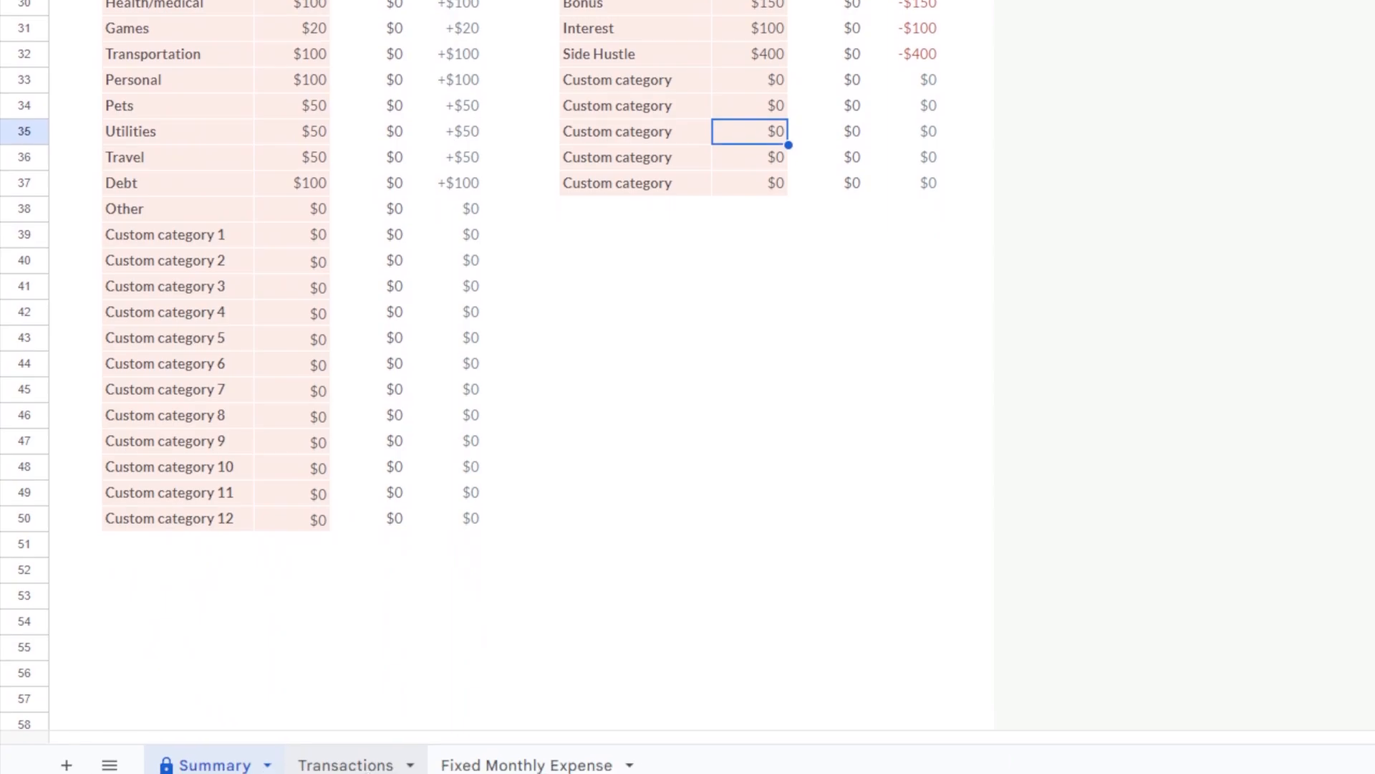
pyautogui.click(344, 757)
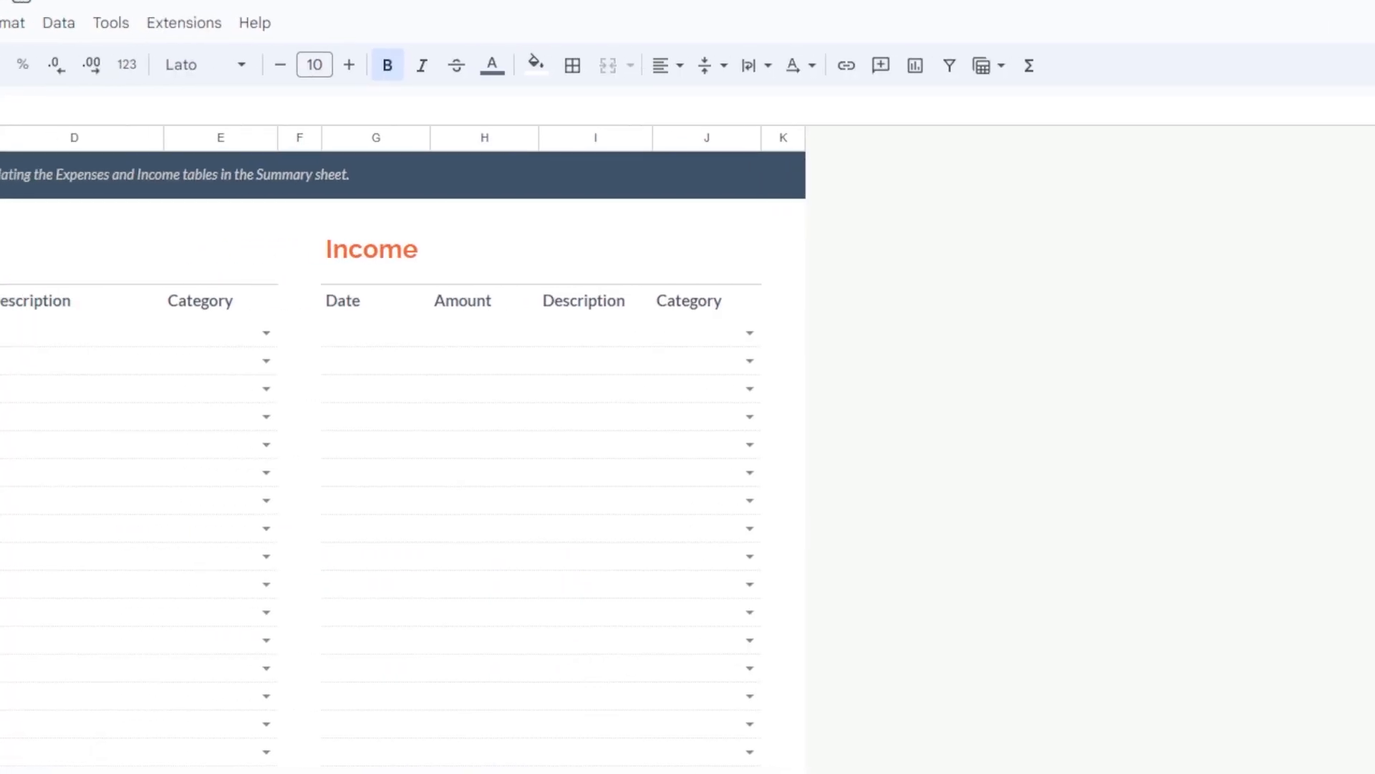
pyautogui.click(107, 315)
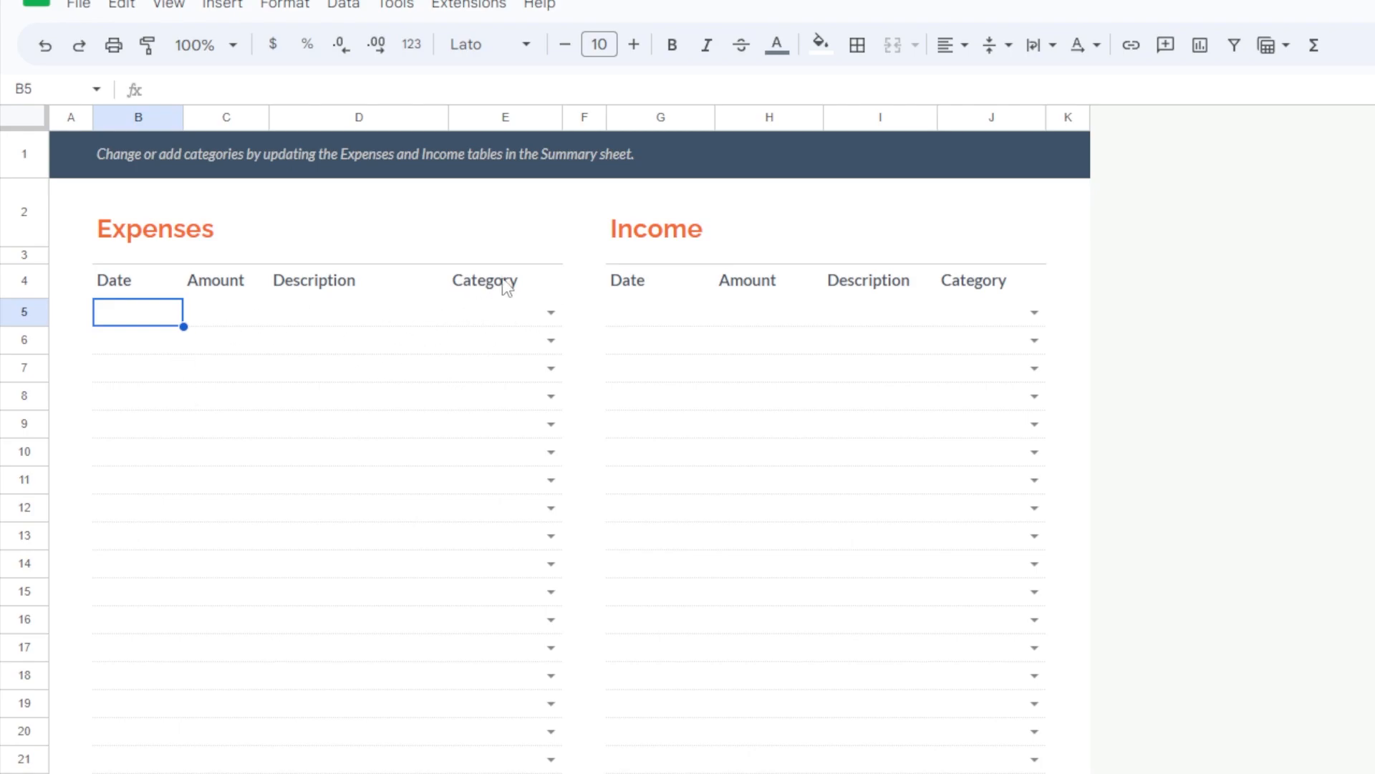
pyautogui.click(552, 314)
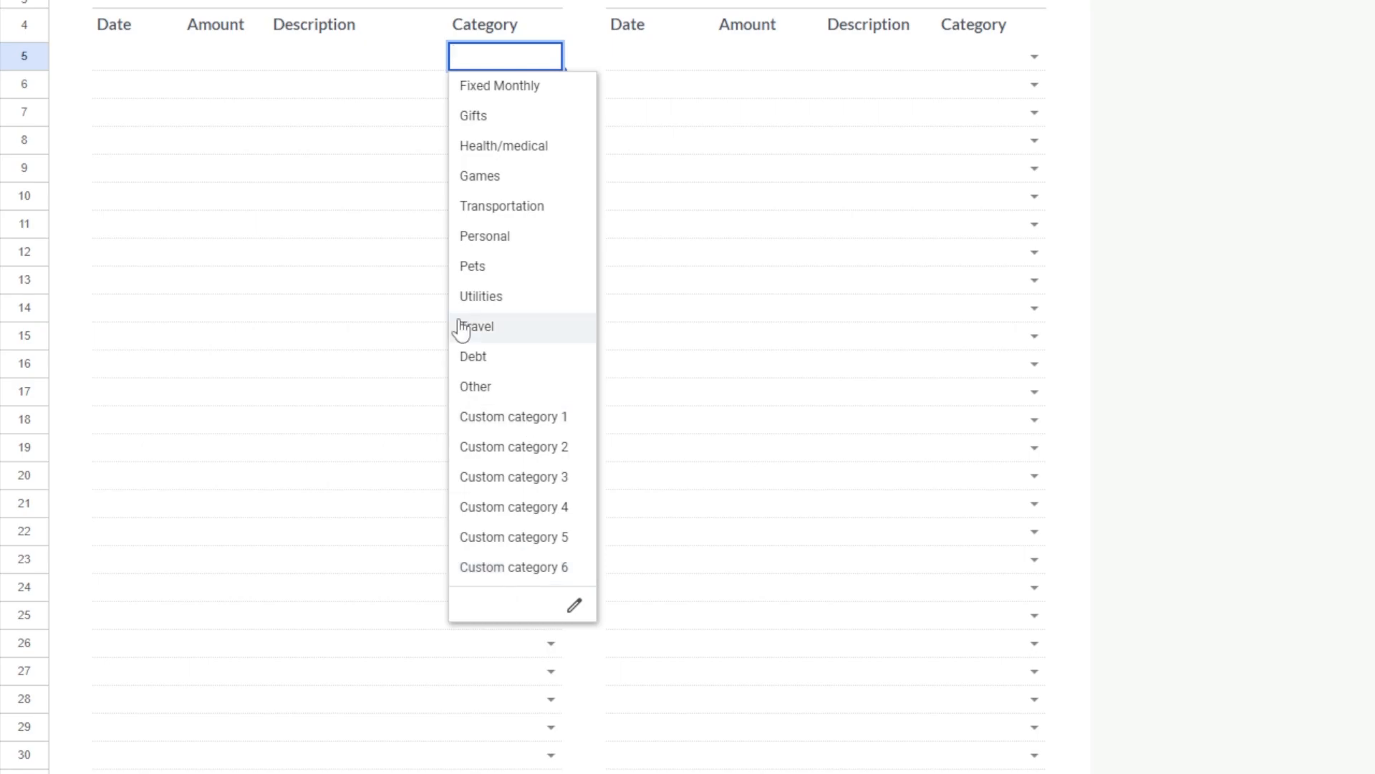
pyautogui.click(390, 56)
pyautogui.click(494, 59)
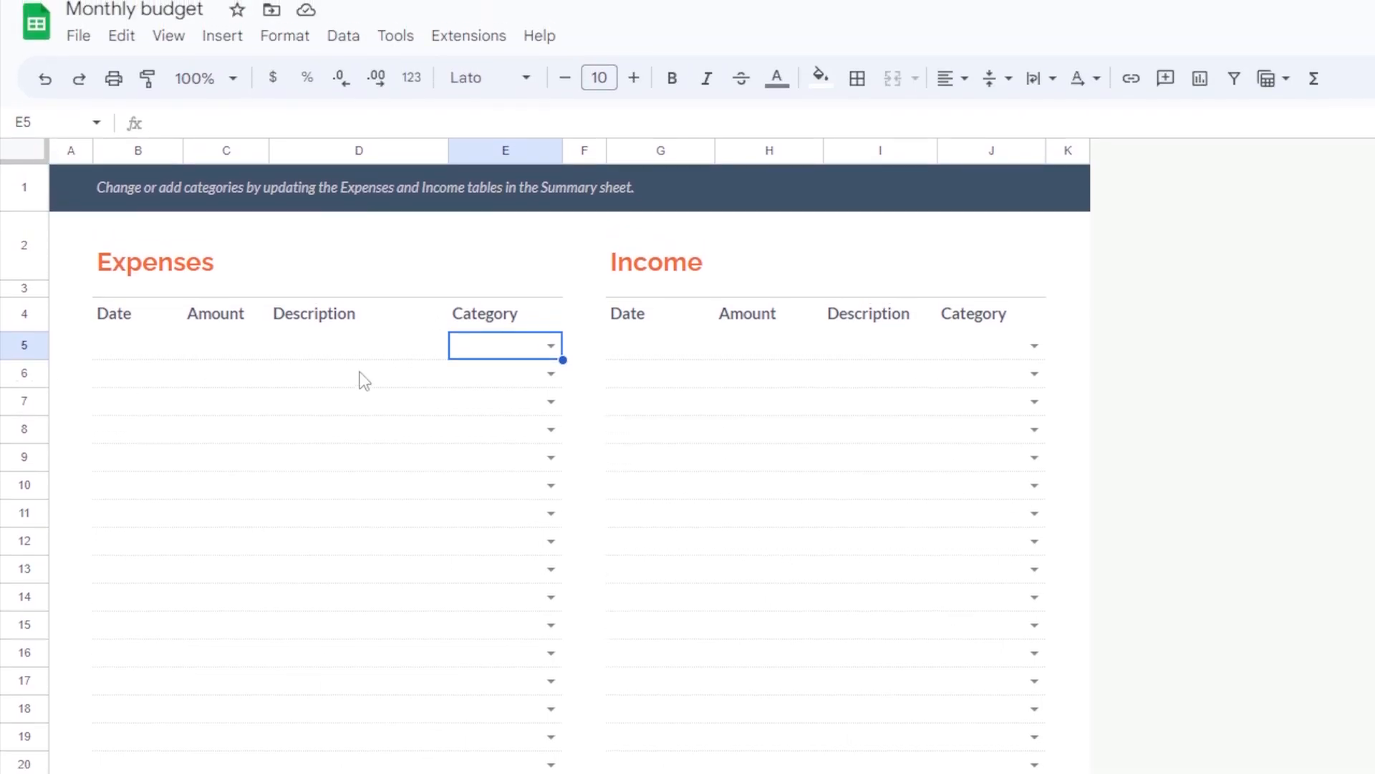
# Open the data validation rule for the expense Category range E5:E3033 and review the categories in its dropdown list
pyautogui.click(344, 50)
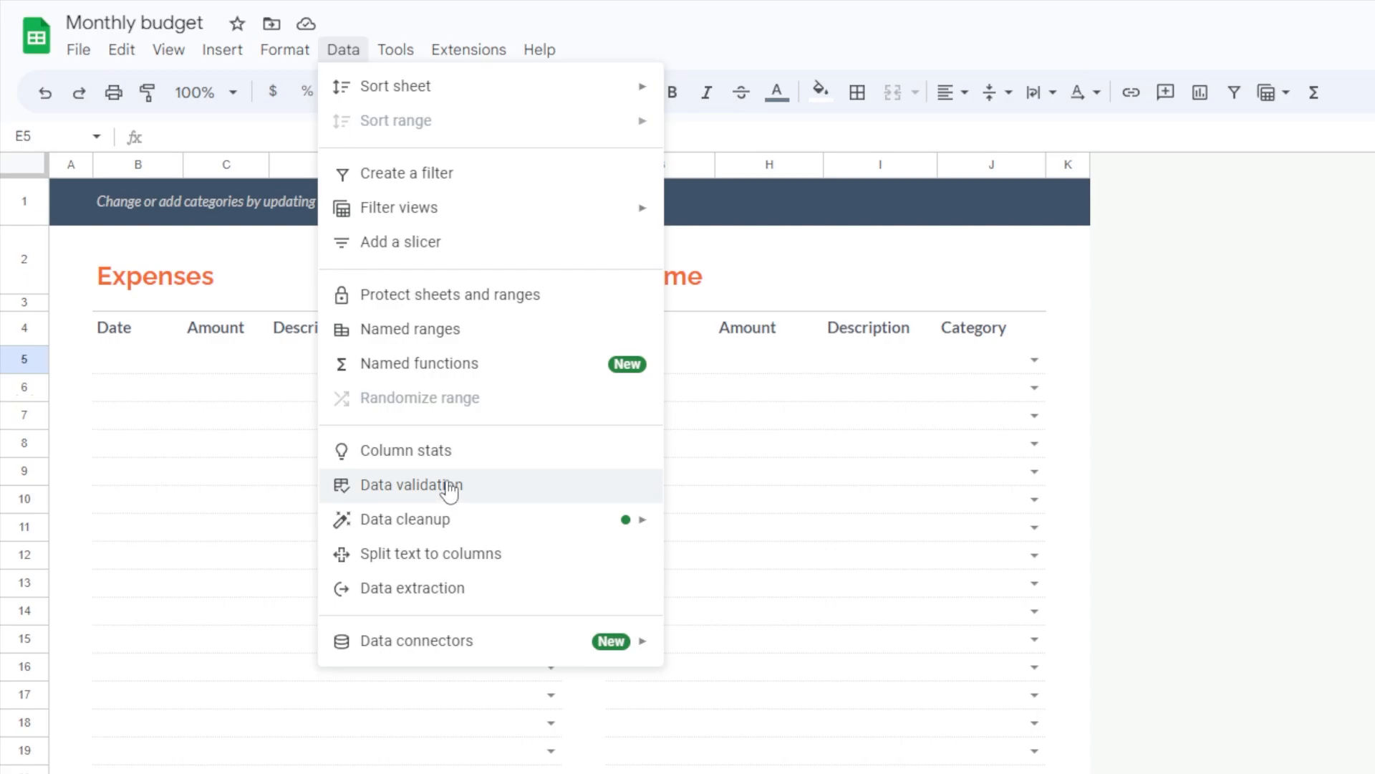
pyautogui.click(449, 487)
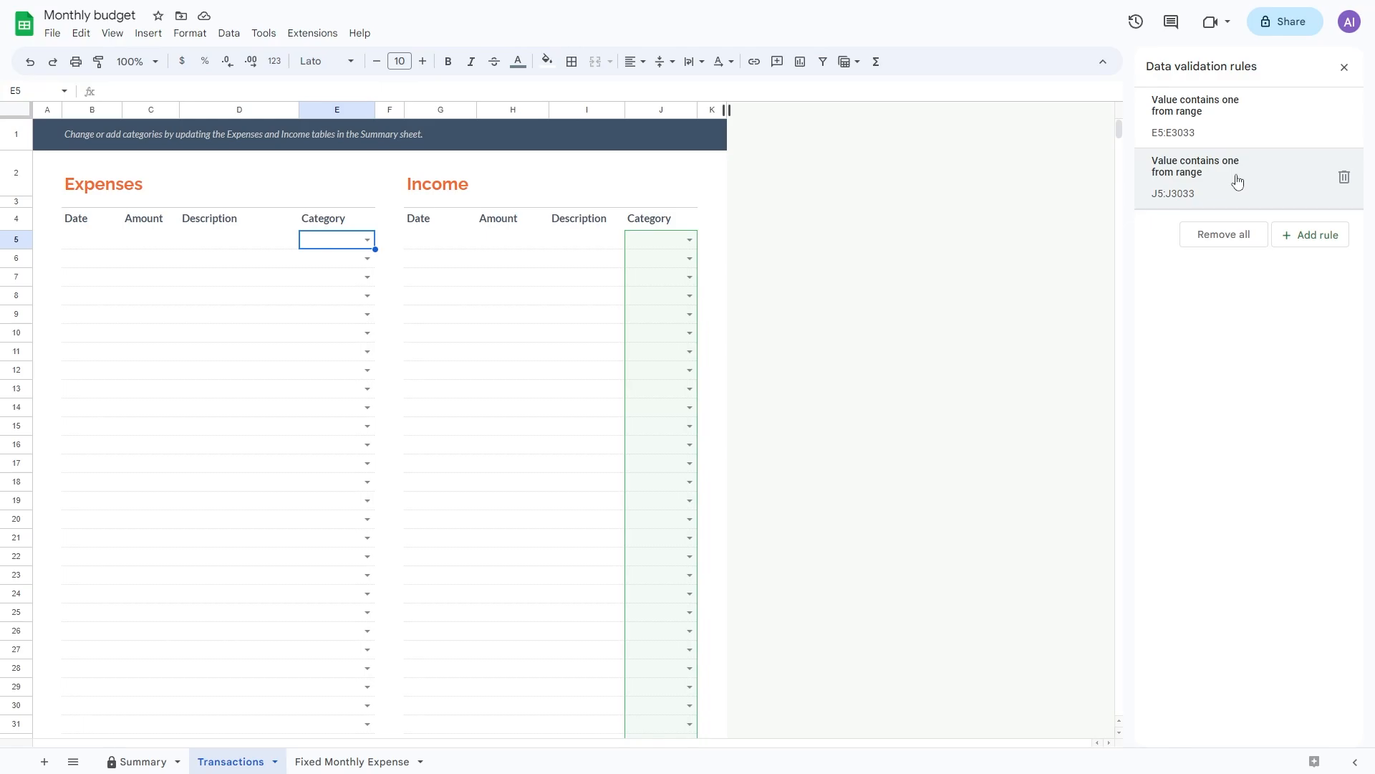
pyautogui.click(1227, 125)
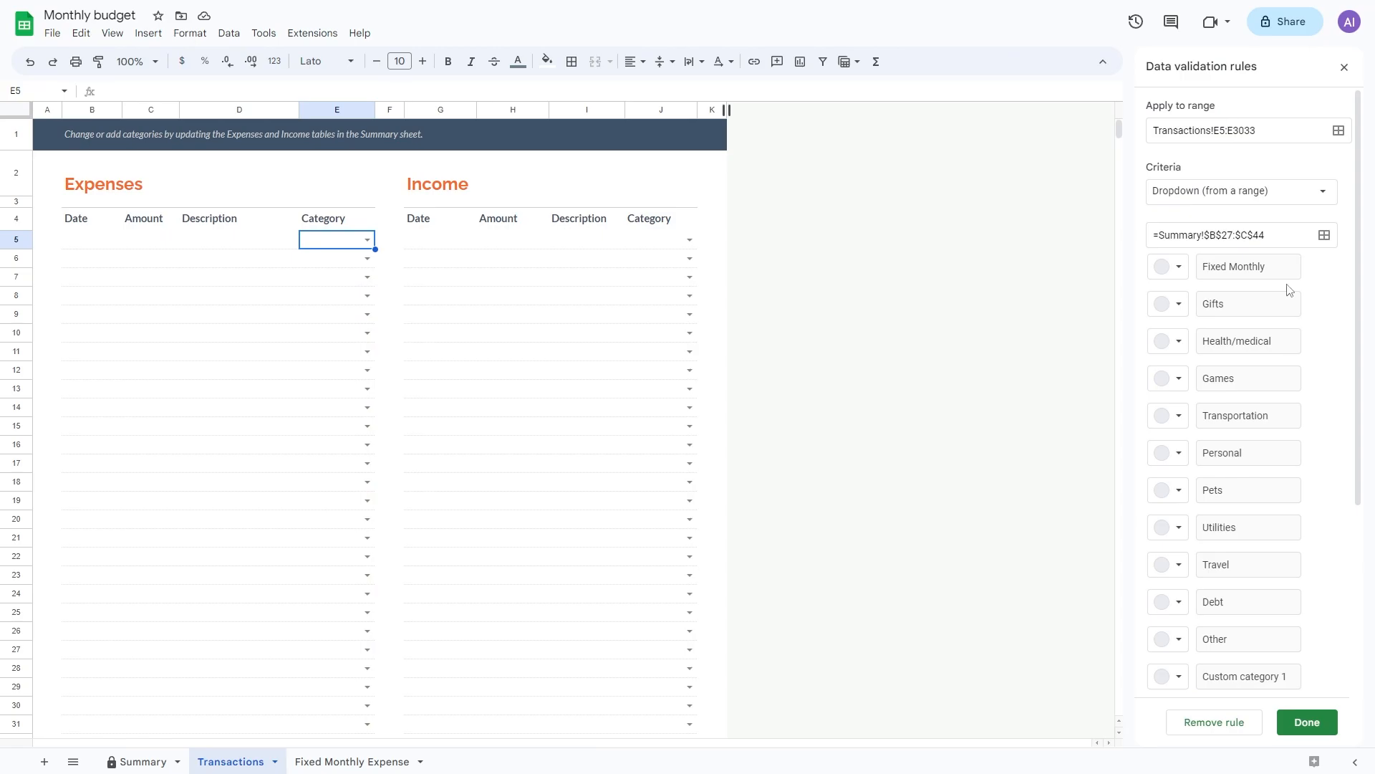
pyautogui.scroll(-4, 1326, 443)
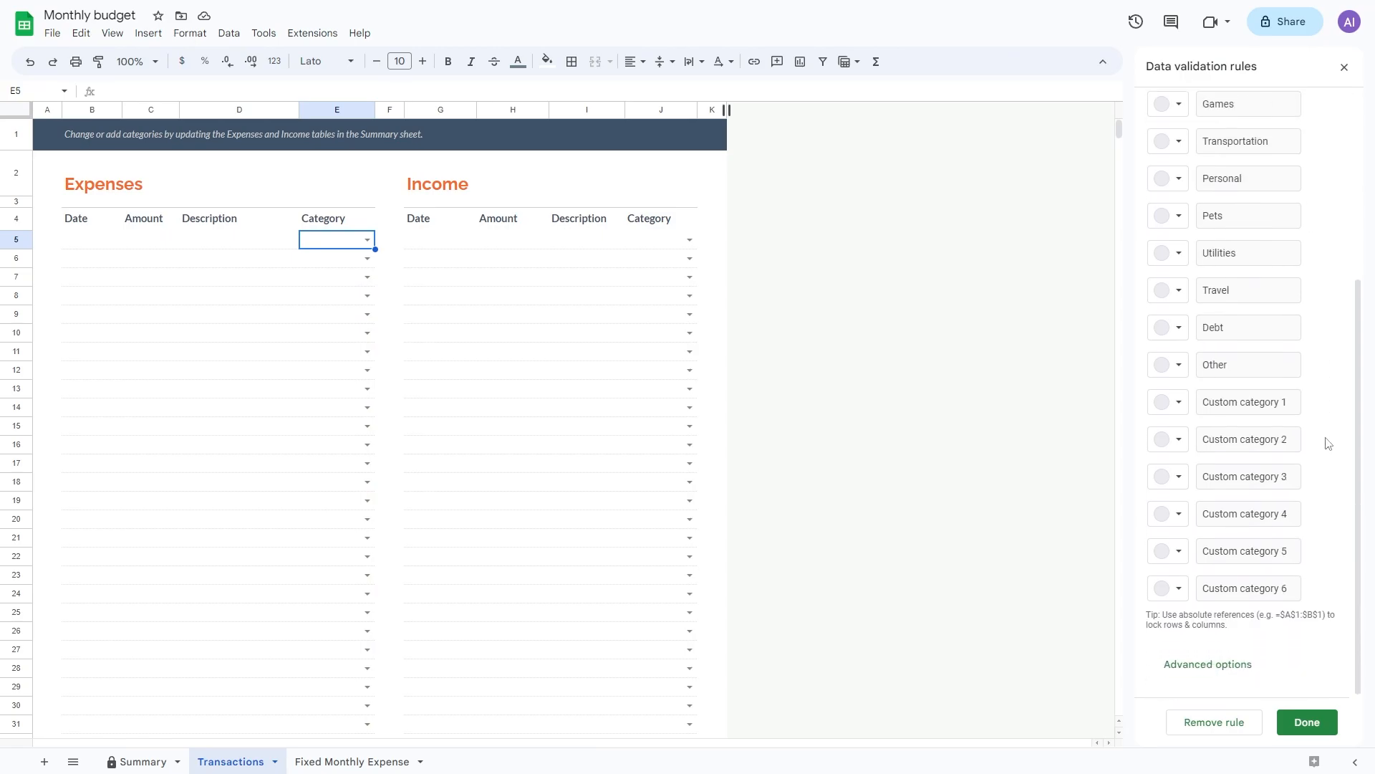
pyautogui.scroll(1, 1284, 593)
pyautogui.scroll(-1, 1284, 593)
pyautogui.scroll(4, 1287, 601)
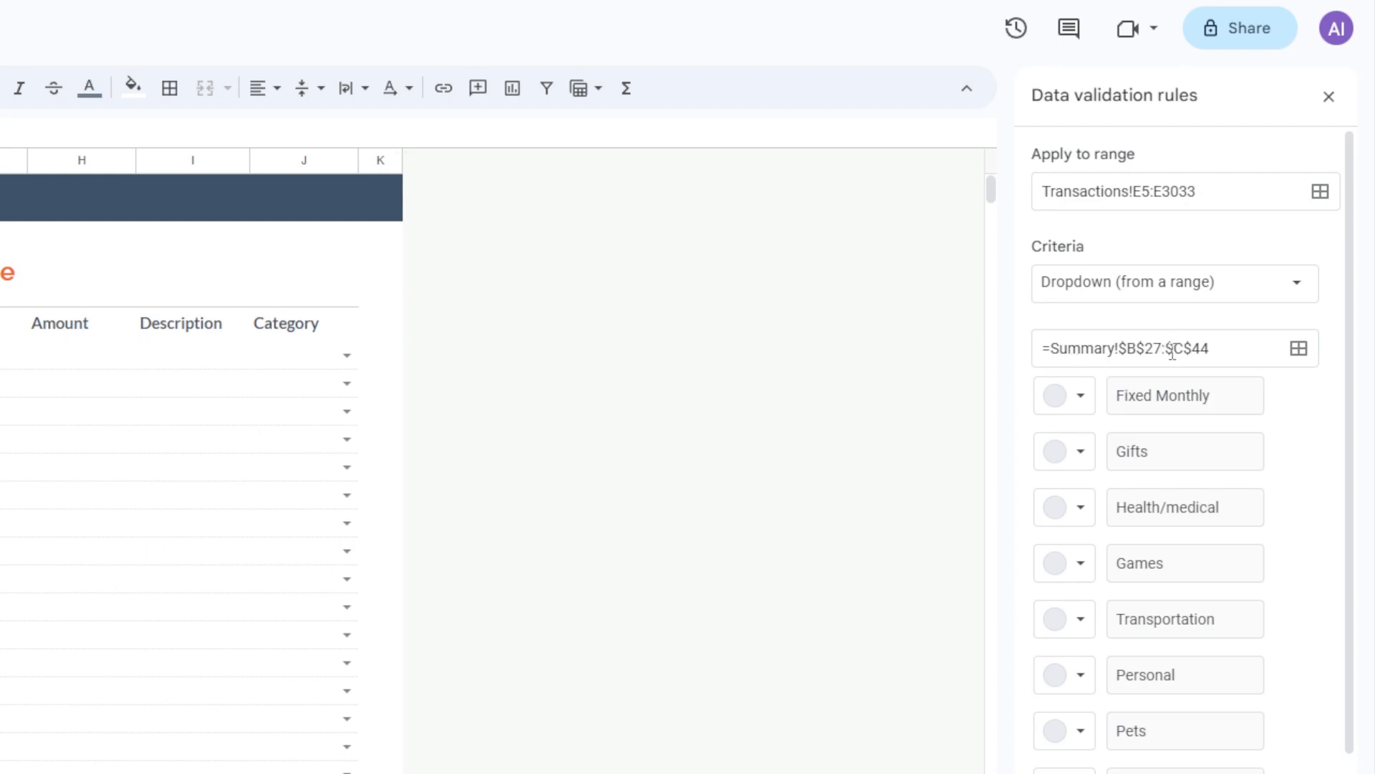
# Extend the expense category dropdown's source range to Summary!$B$27:$C$50, check the listed categories and save the rule
pyautogui.moveTo(1229, 349); pyautogui.dragTo(1204, 348)
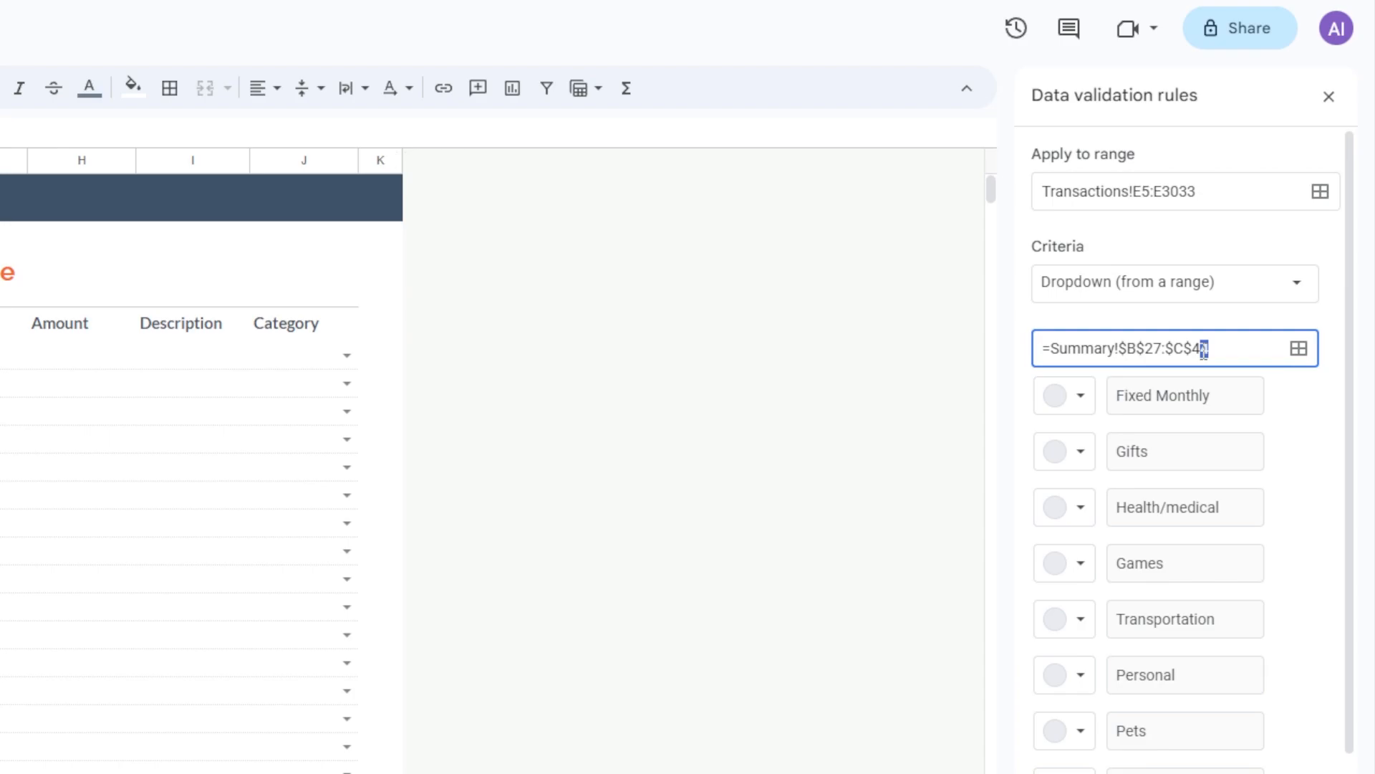
pyautogui.click(1294, 401)
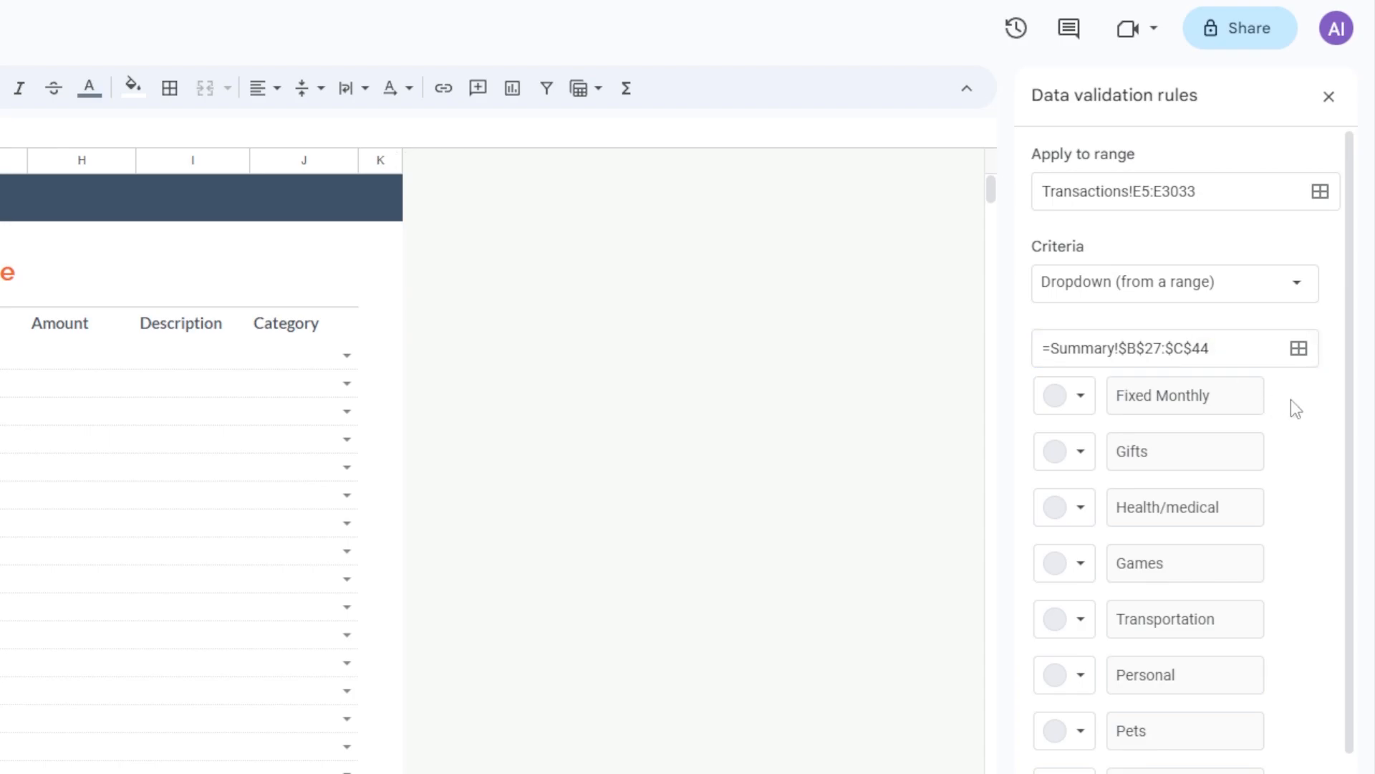
pyautogui.click(1299, 349)
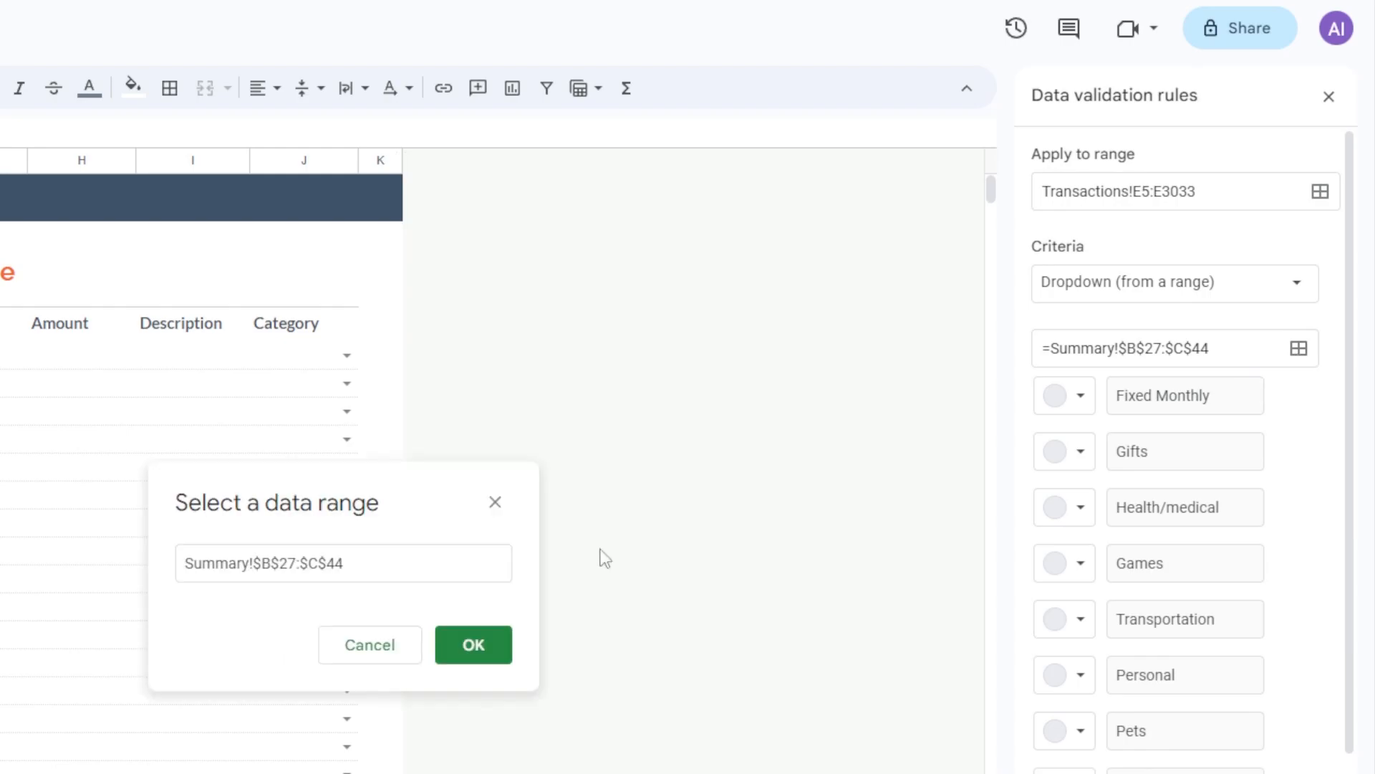
pyautogui.click(450, 563)
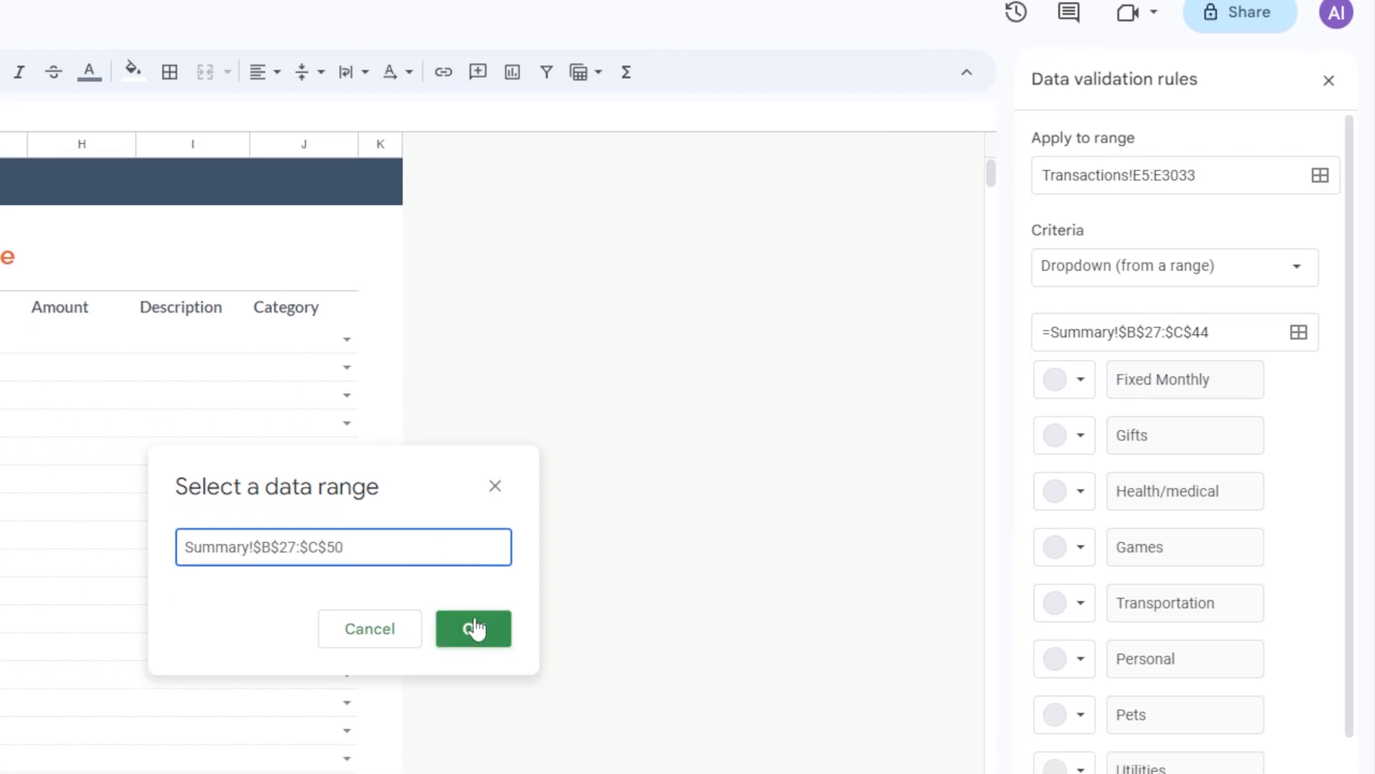
pyautogui.click(473, 643)
pyautogui.scroll(-8, 1147, 641)
pyautogui.scroll(-3, 1150, 584)
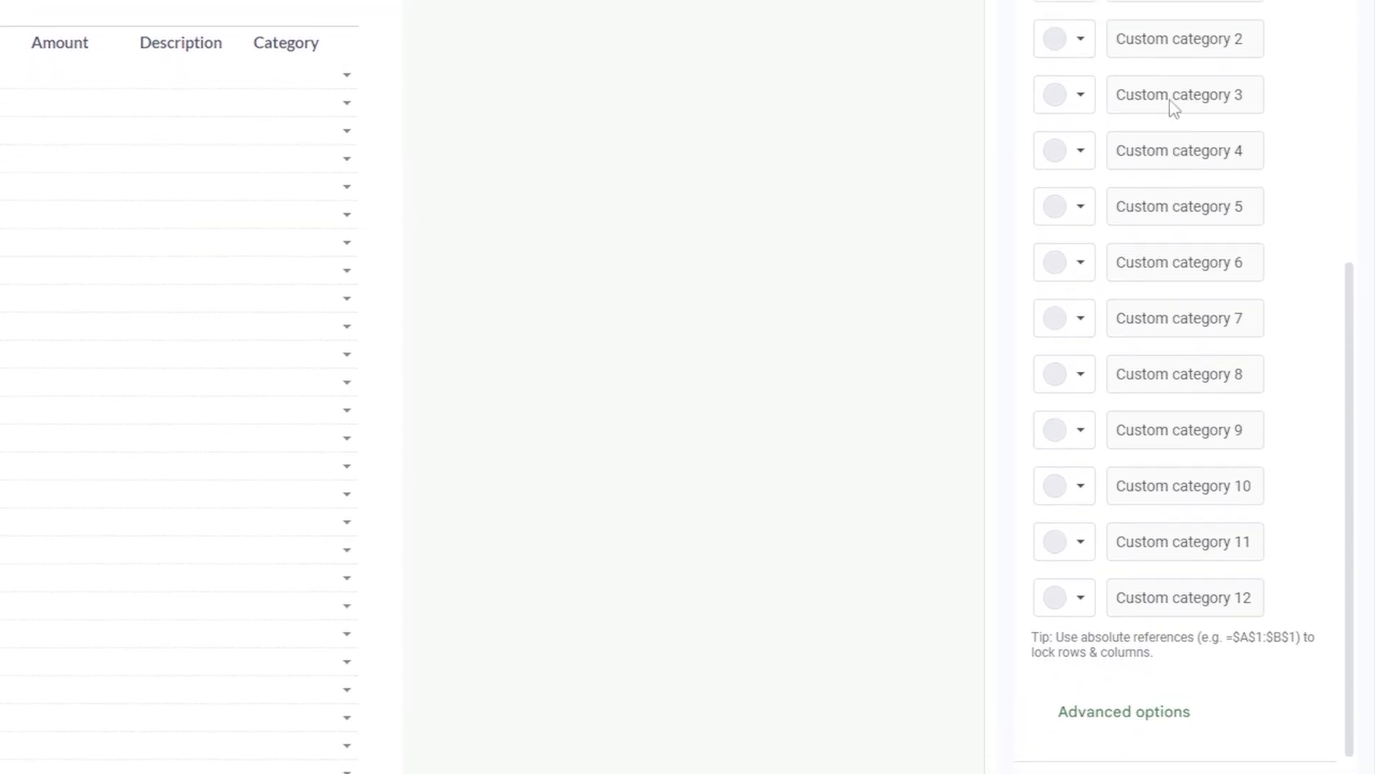
pyautogui.scroll(8, 1209, 140)
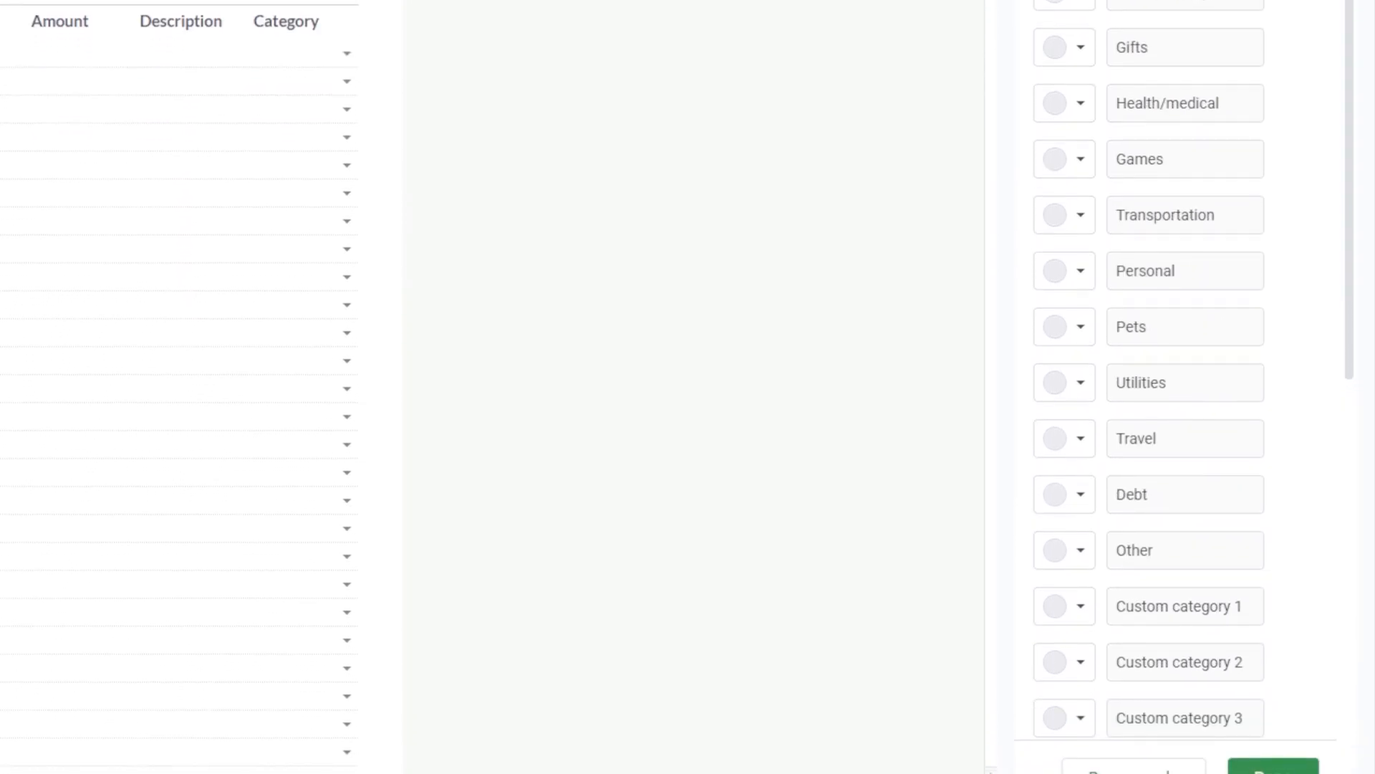
pyautogui.click(1268, 731)
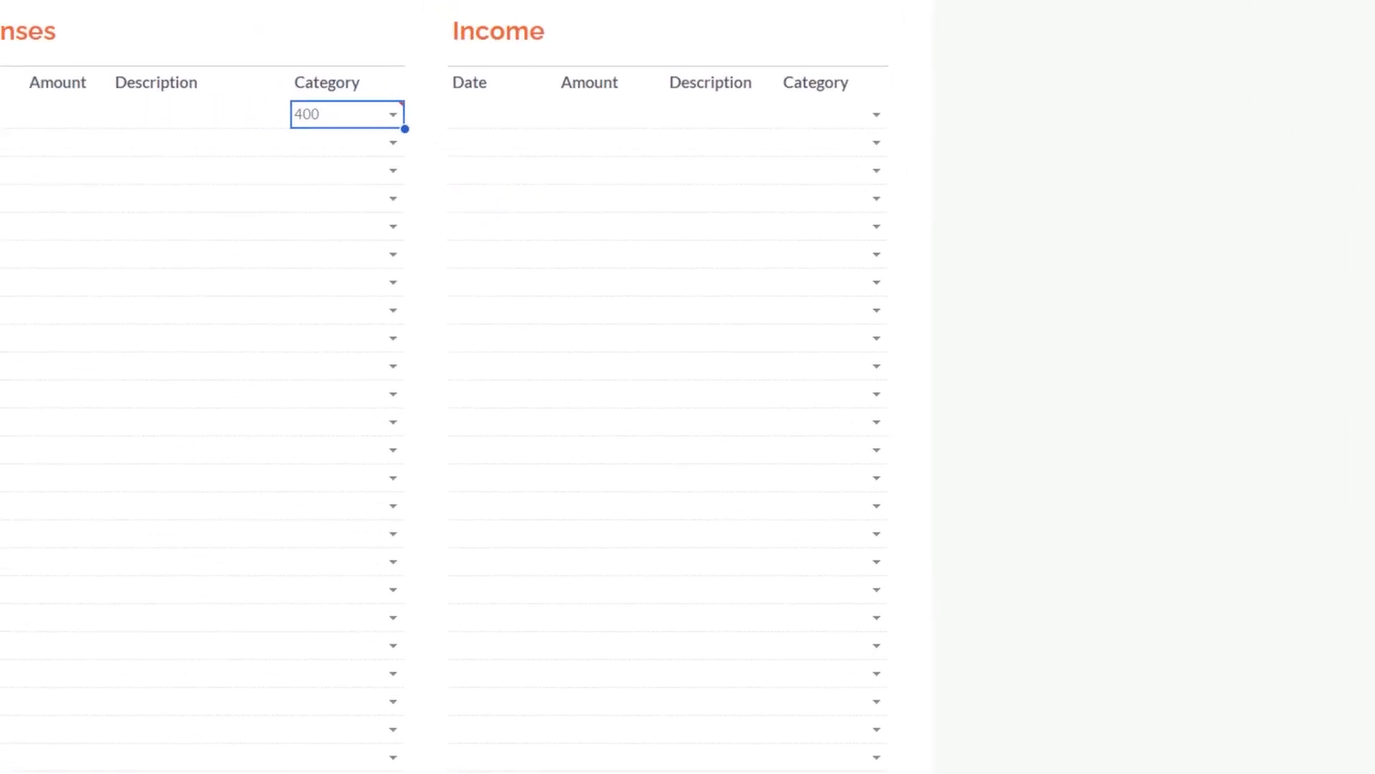
# Check the expanded category options in expense cell E5 and choose Fixed Monthly to replace the invalid entry
pyautogui.click(347, 310)
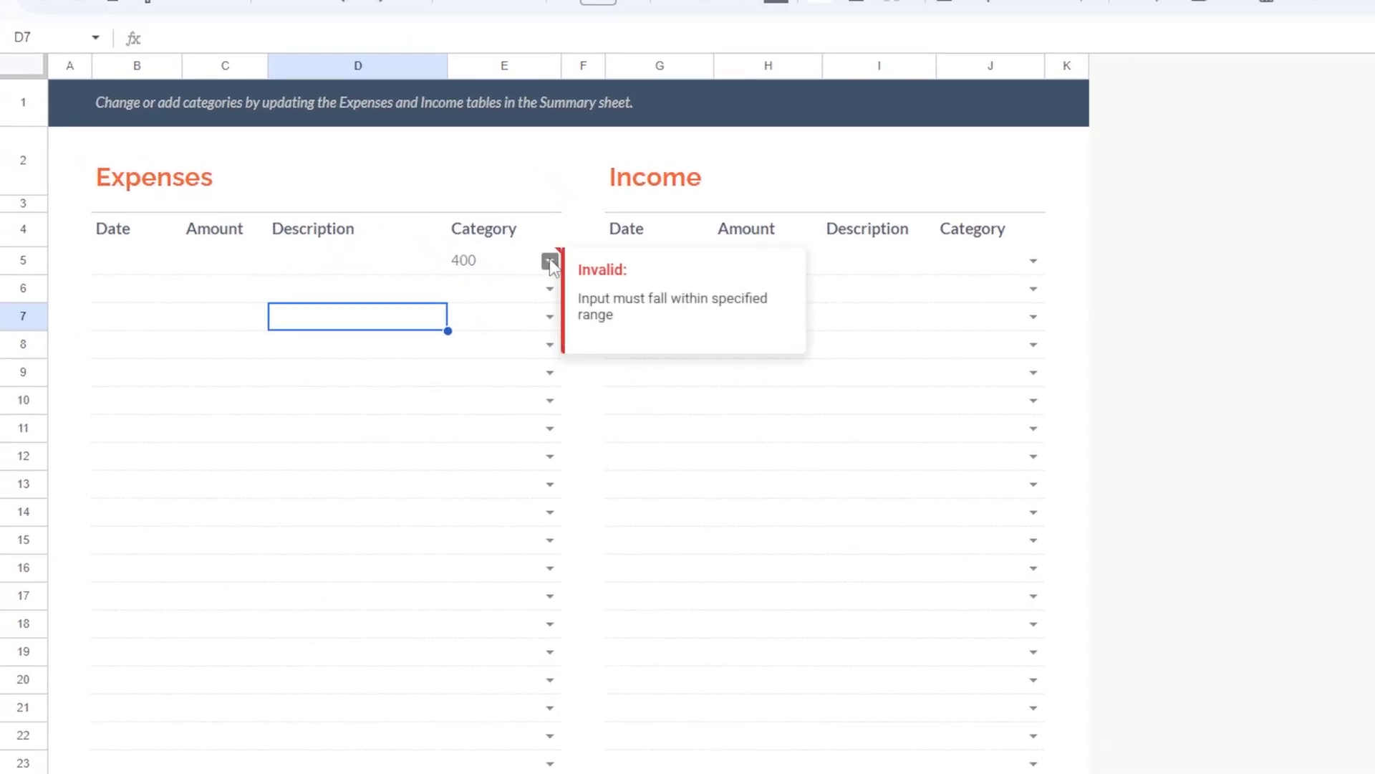
pyautogui.click(548, 259)
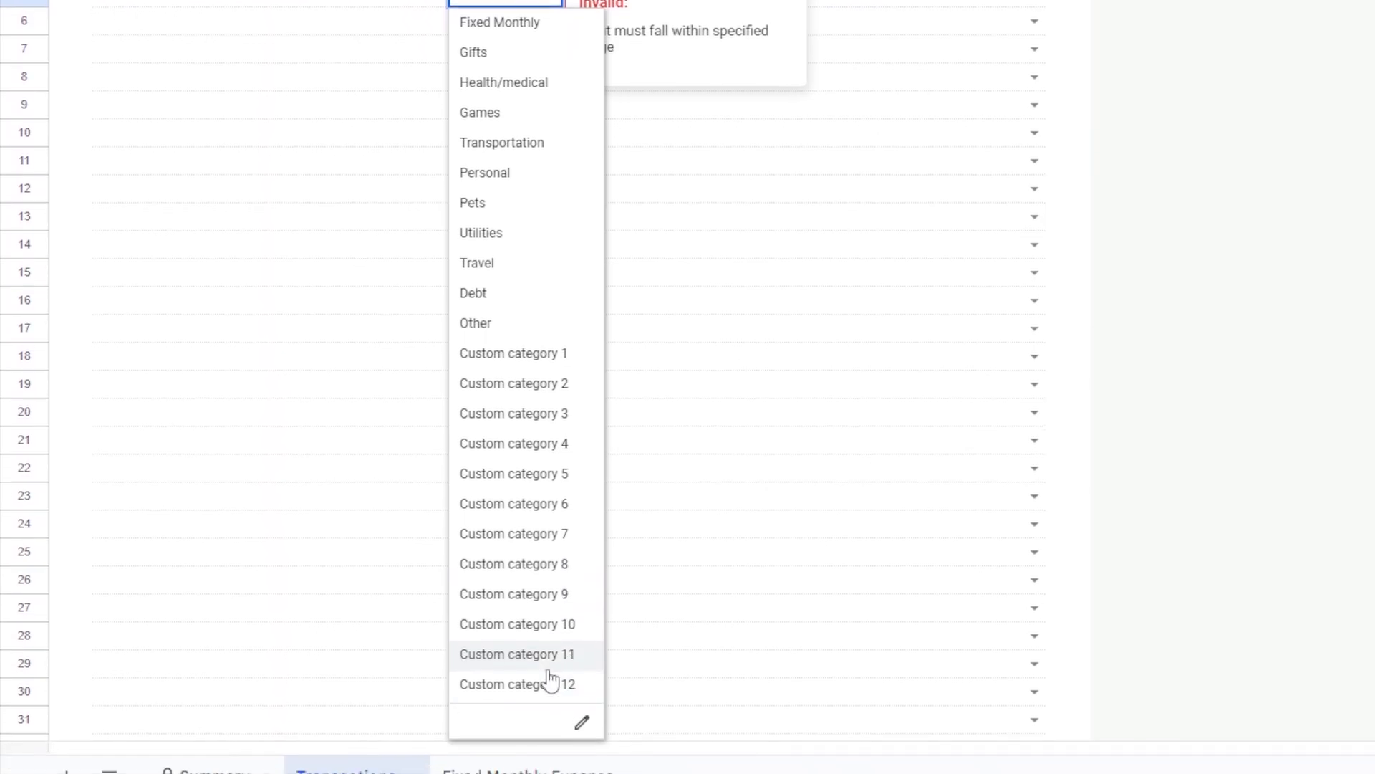
pyautogui.click(516, 63)
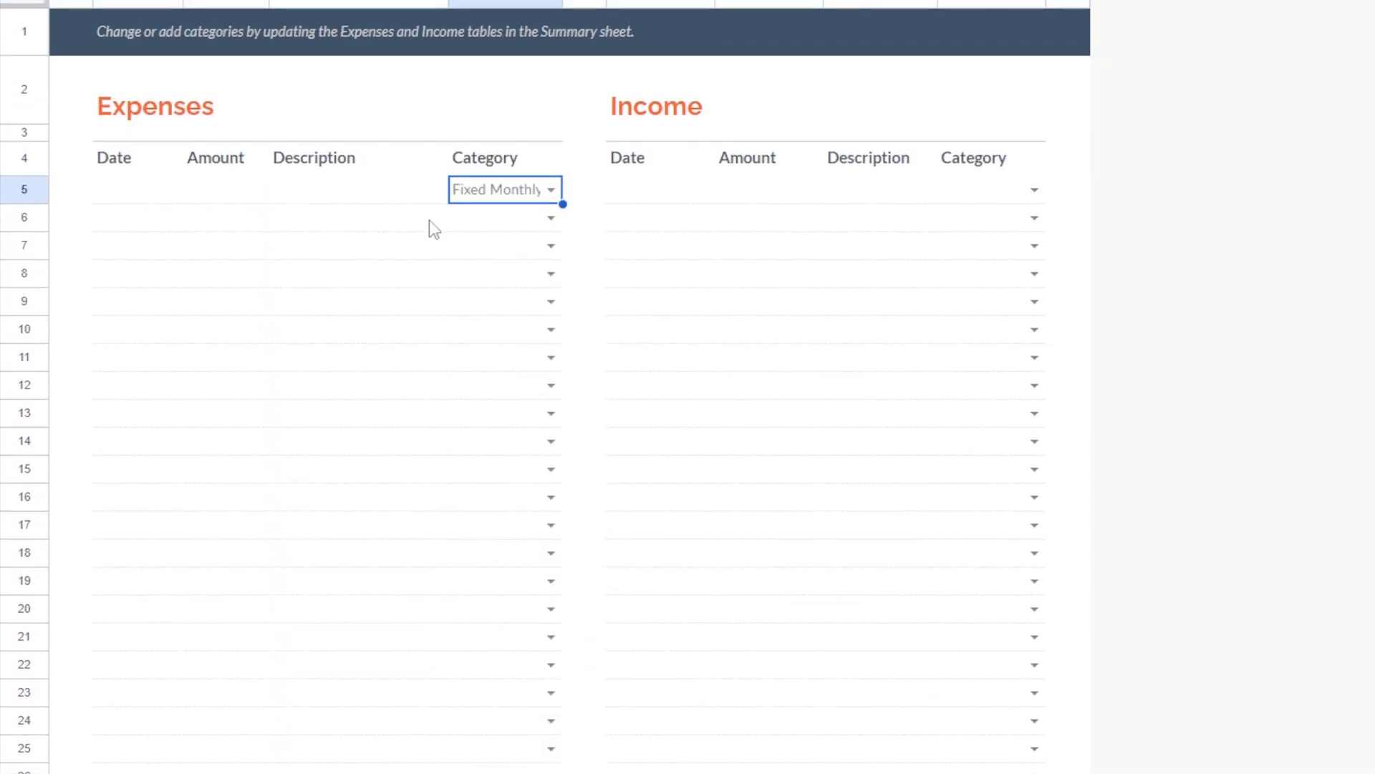
pyautogui.click(435, 229)
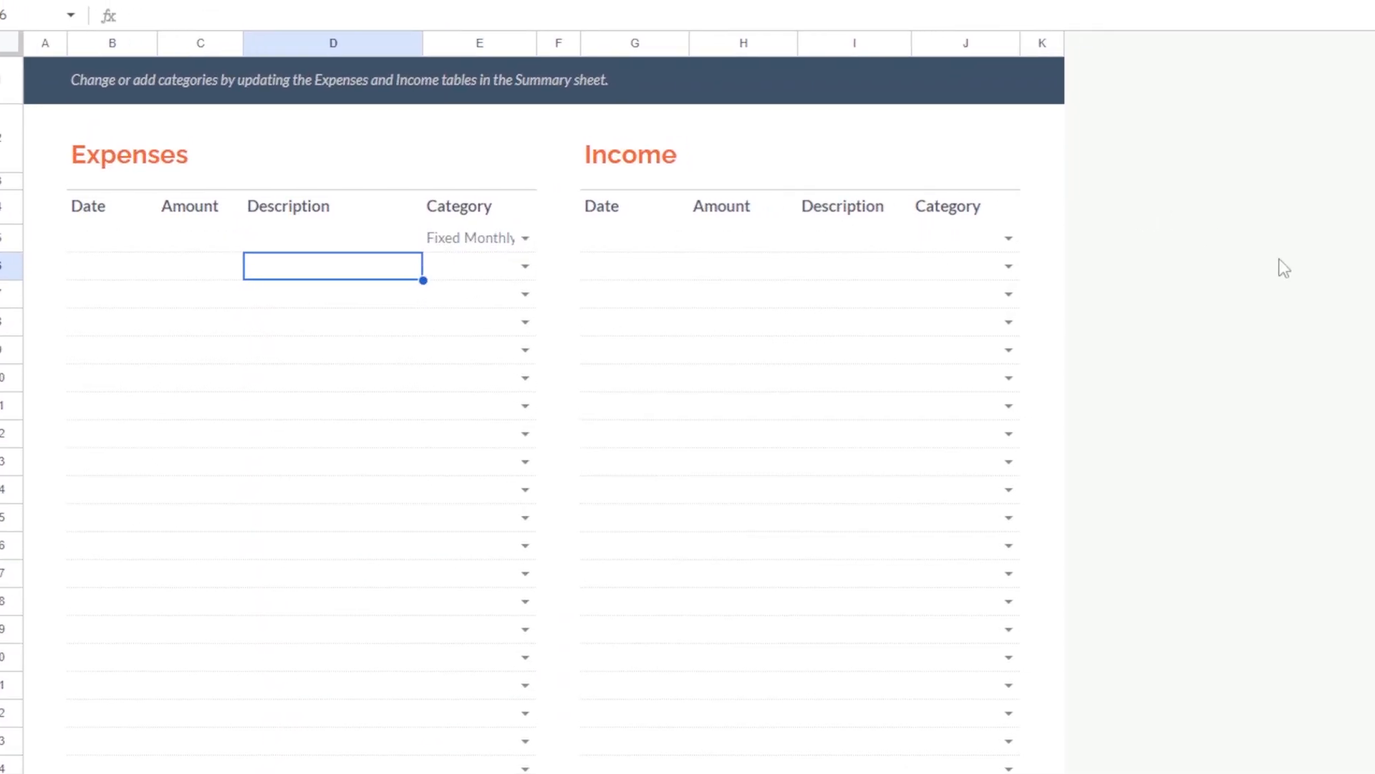
pyautogui.click(1068, 292)
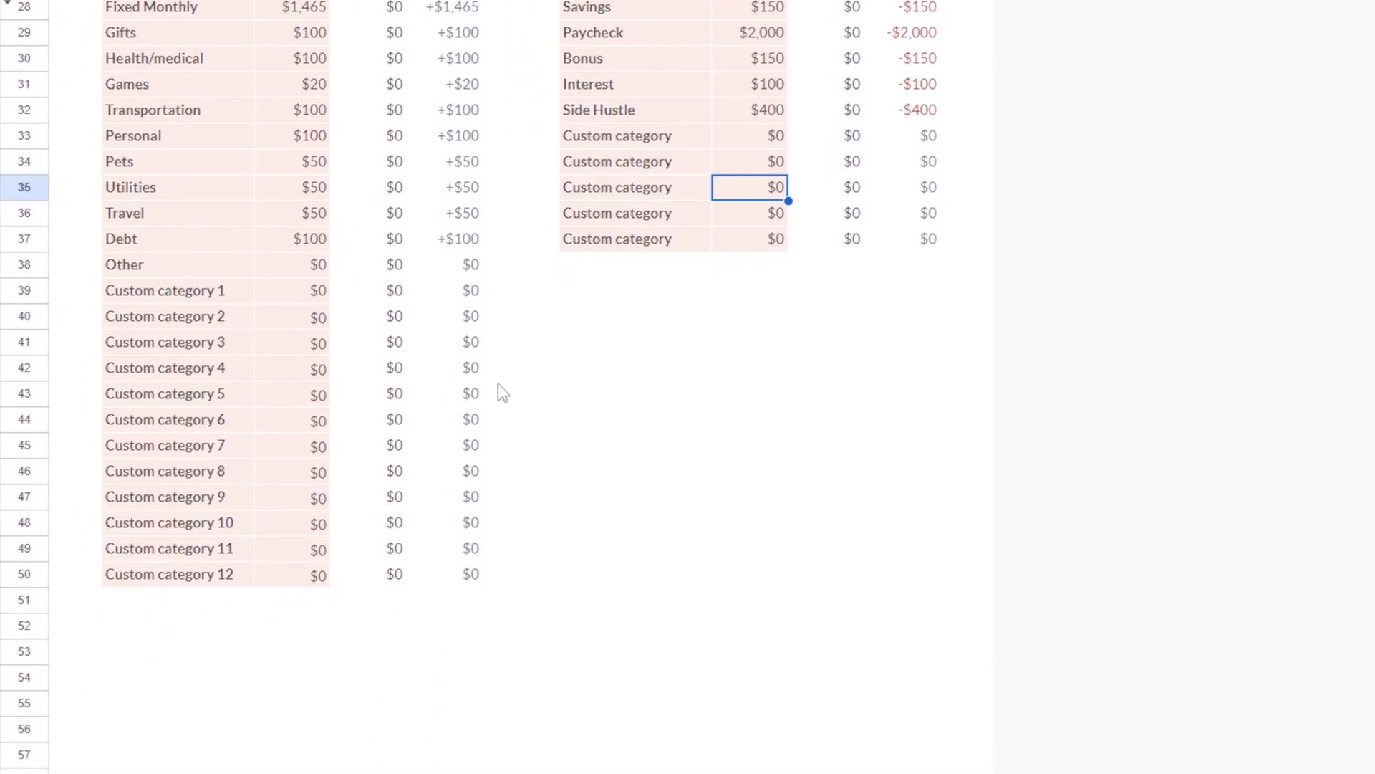
# Review the Summary income categories and examine the source range of the Transactions dropdown rule for J5:J3033
pyautogui.click(947, 245)
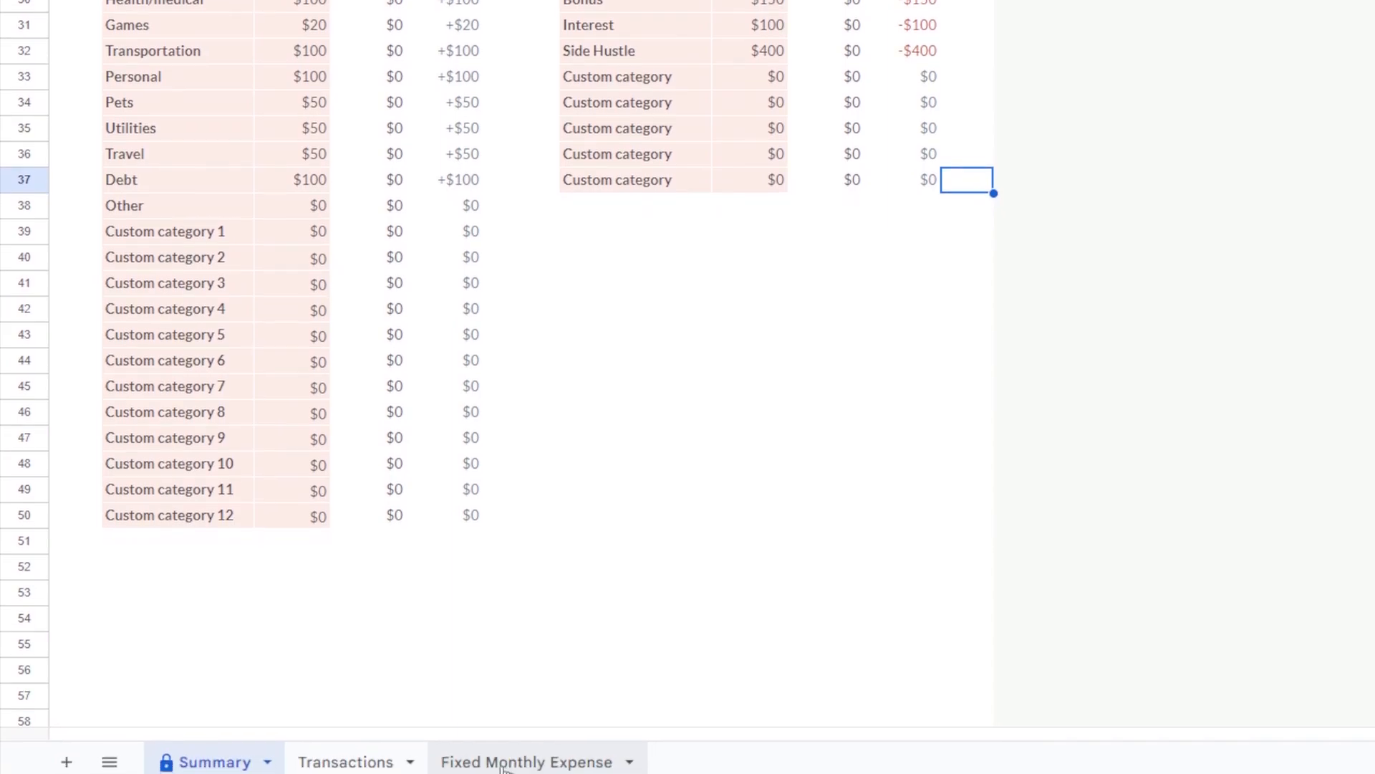
pyautogui.click(373, 768)
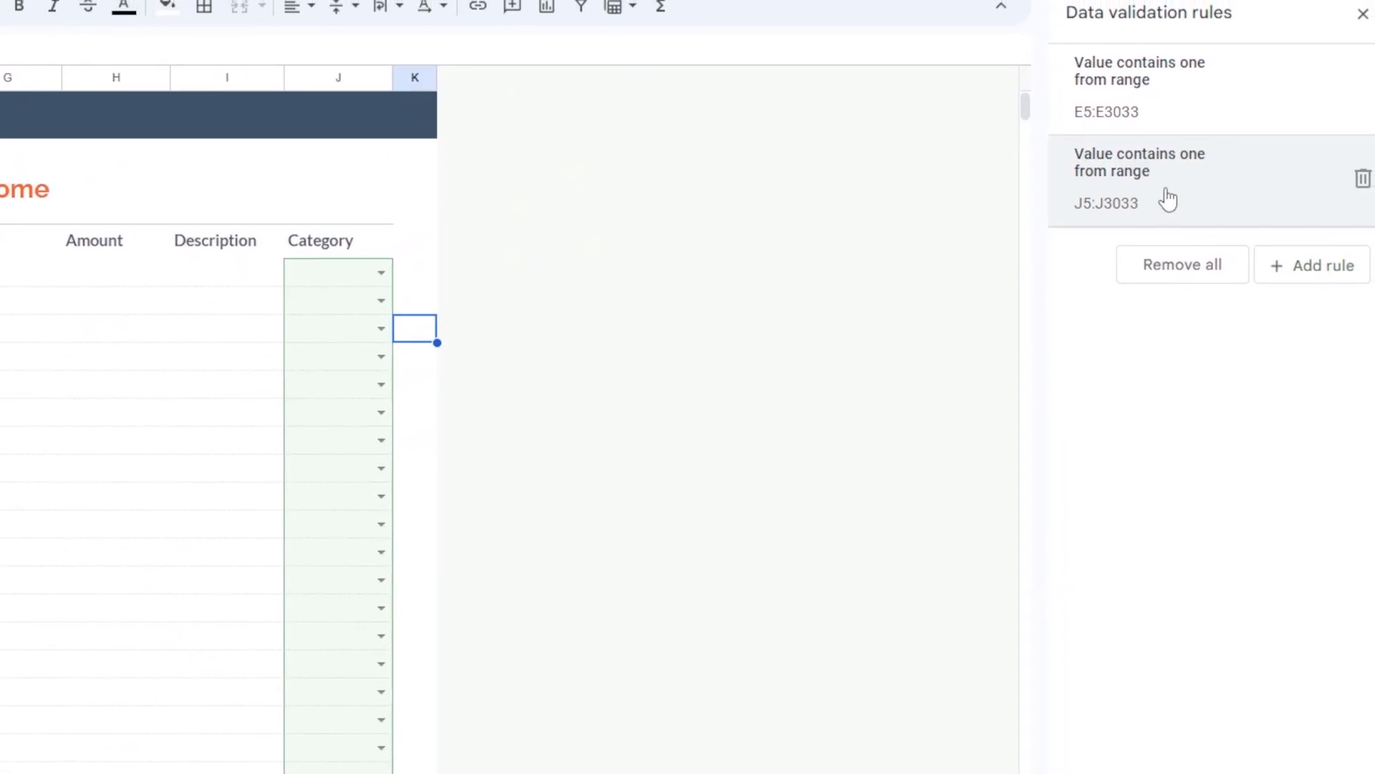
pyautogui.click(1166, 201)
pyautogui.click(1280, 268)
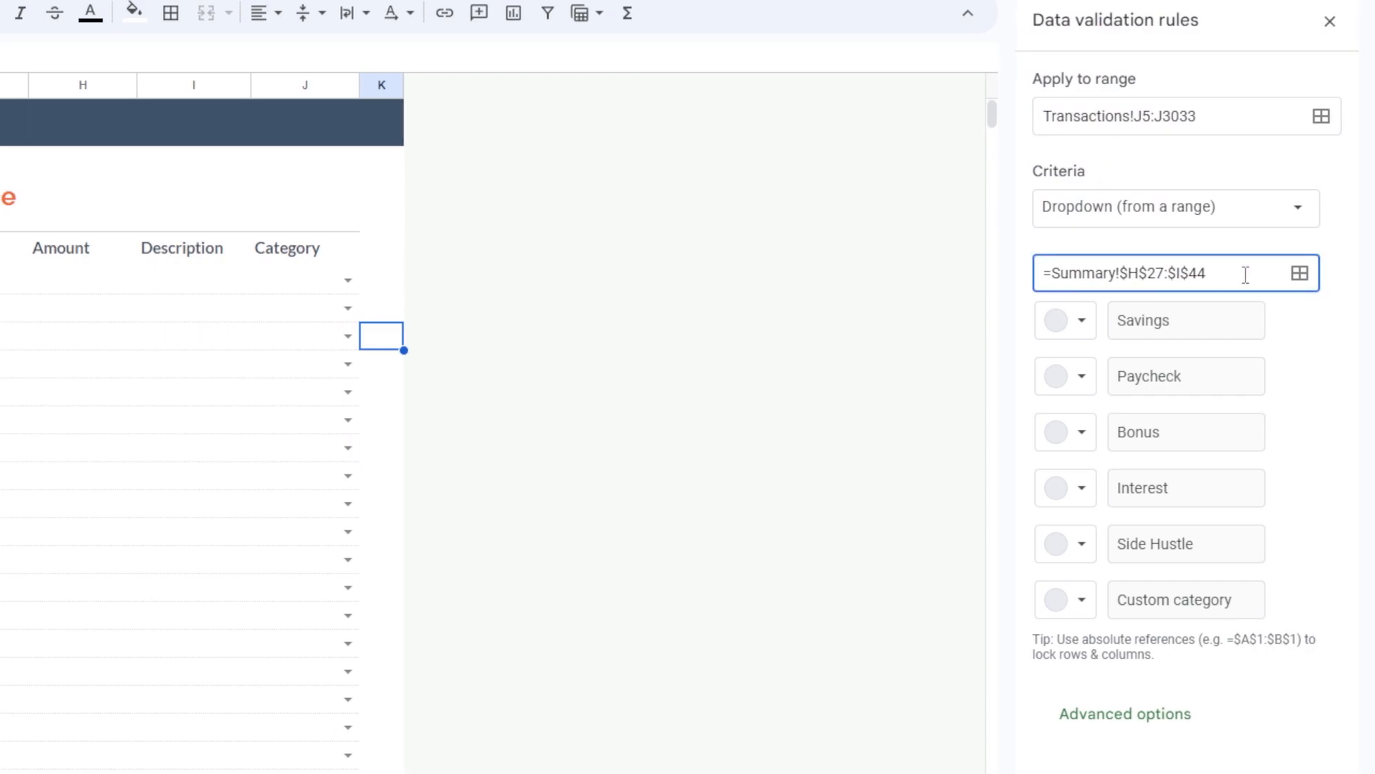
pyautogui.moveTo(1216, 278); pyautogui.dragTo(1201, 280)
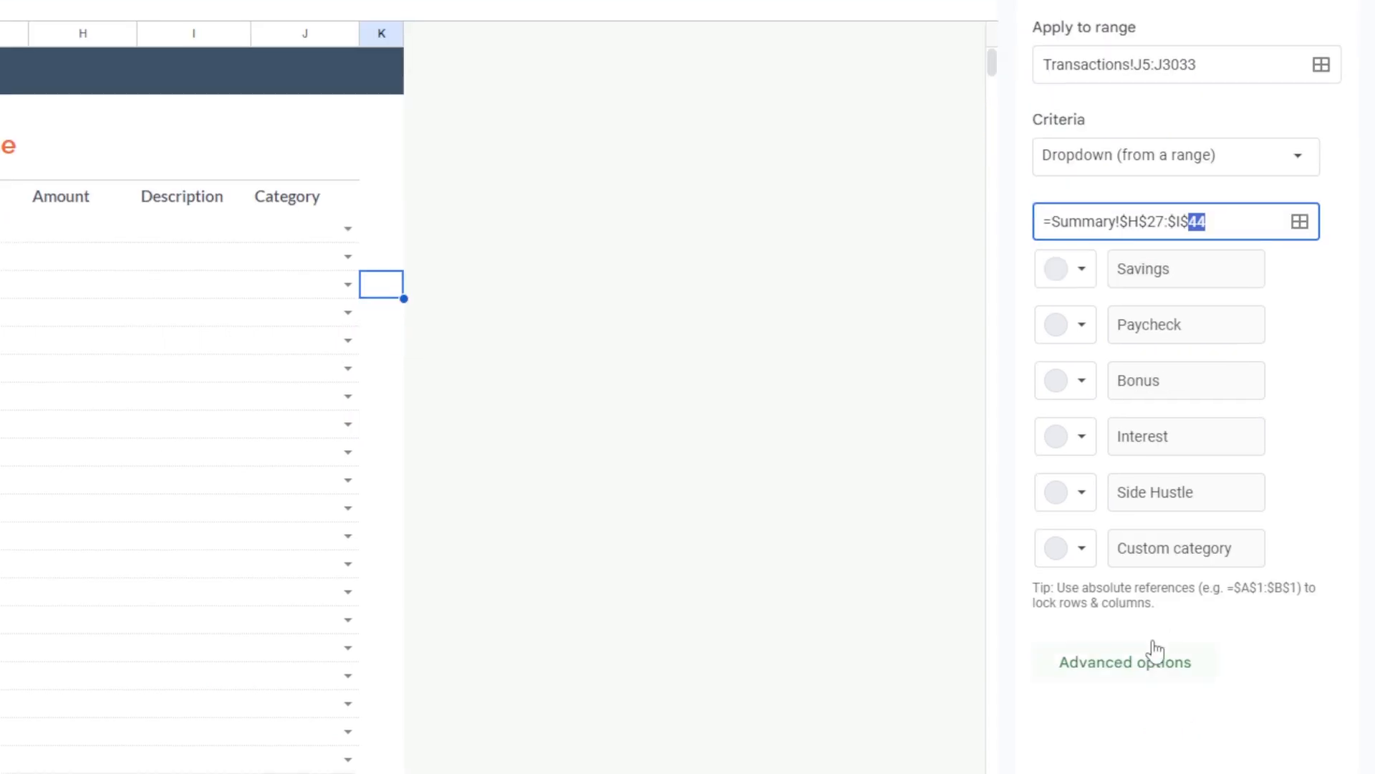
pyautogui.click(1234, 571)
pyautogui.click(1321, 113)
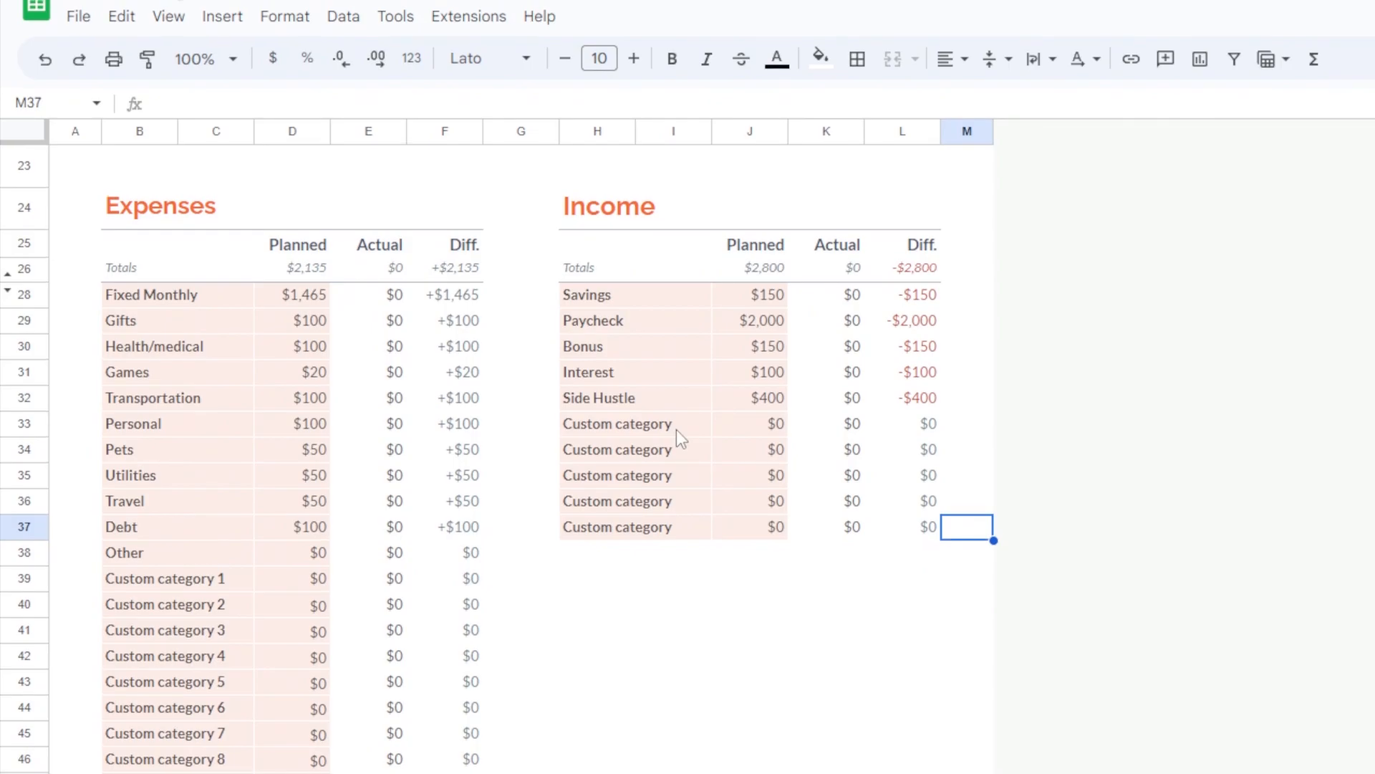
# Number the Summary sheet's income custom categories in rows 33 to 37 as Custom category 1 through Custom category 5
pyautogui.doubleClick(677, 428)
pyautogui.write('1')
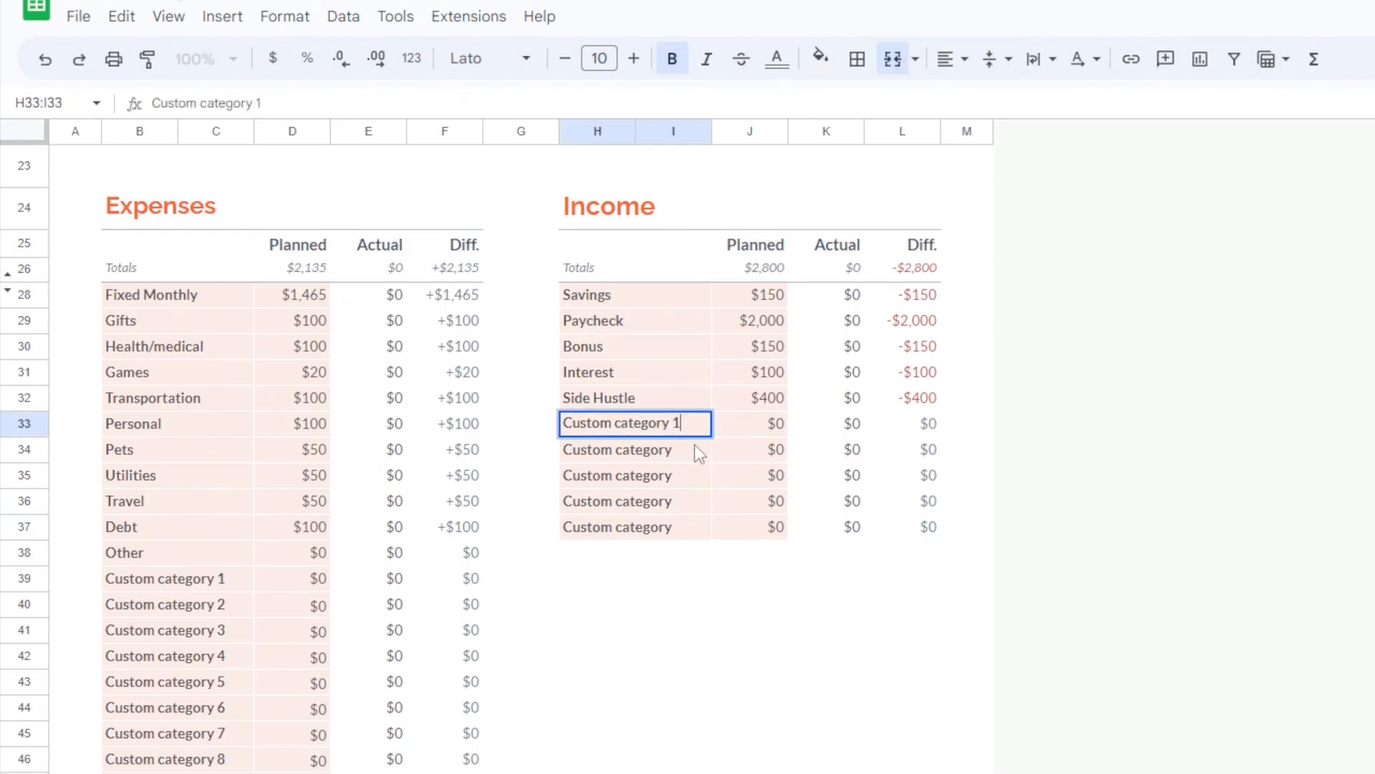
pyautogui.press('Return')
pyautogui.doubleClick(683, 450)
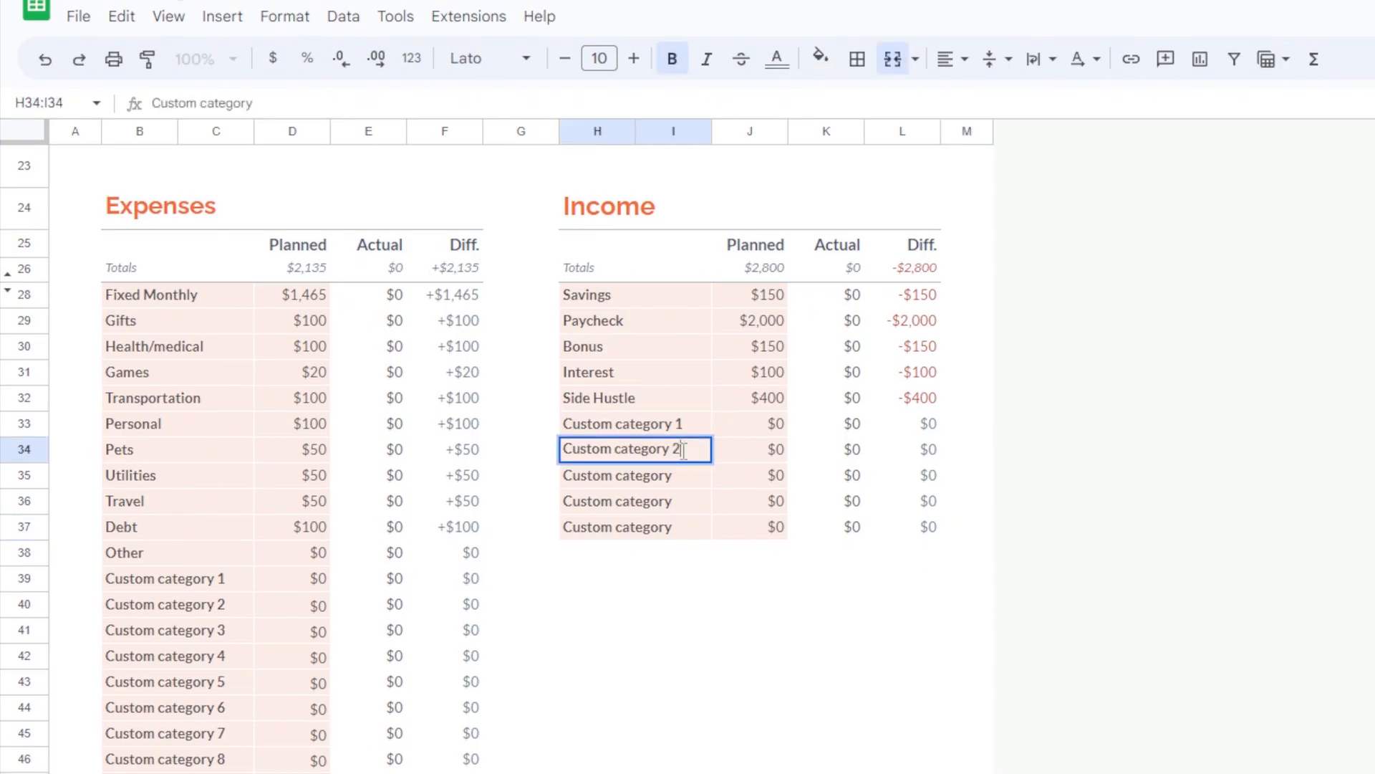
pyautogui.press('Return')
pyautogui.click(688, 425)
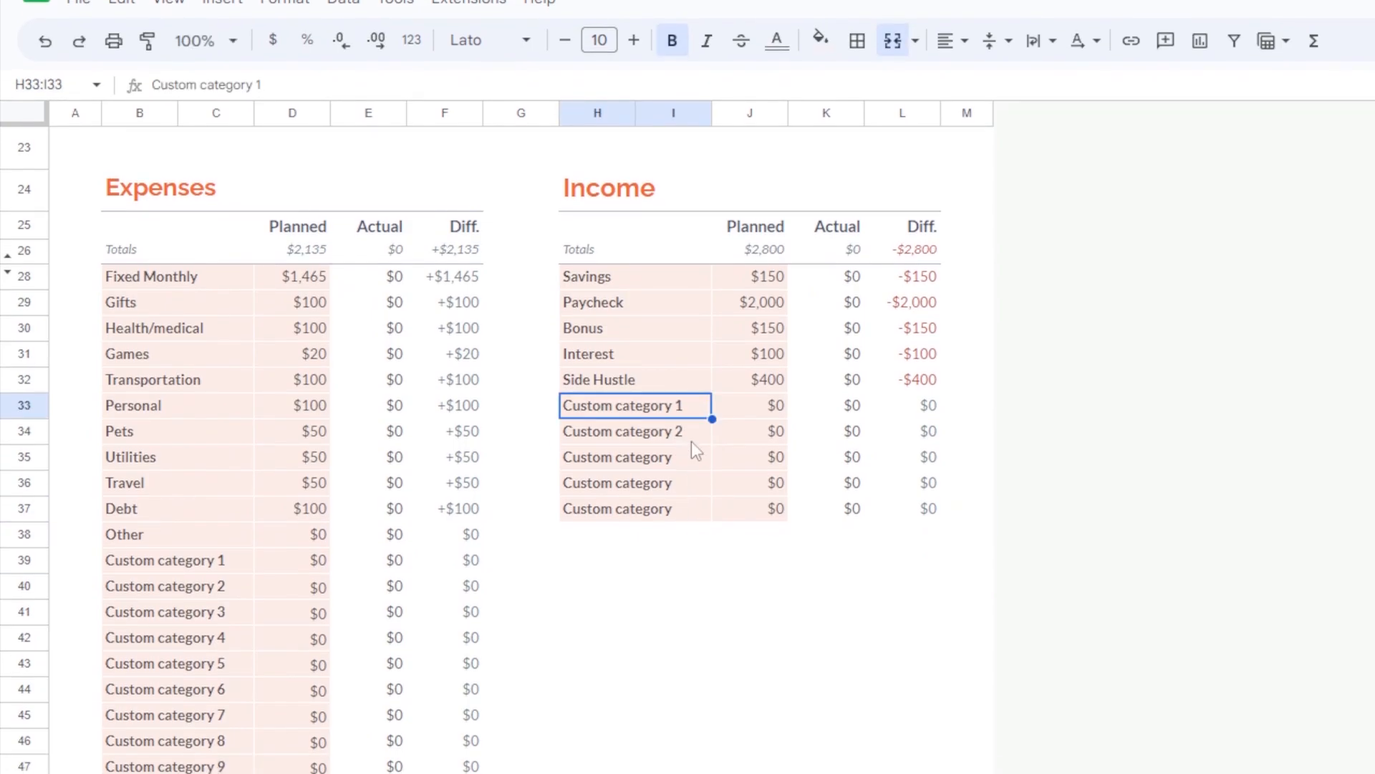
pyautogui.keyDown('shift'); pyautogui.click(690, 458); pyautogui.keyUp('shift')
pyautogui.moveTo(712, 464); pyautogui.dragTo(711, 528)
pyautogui.click(722, 622)
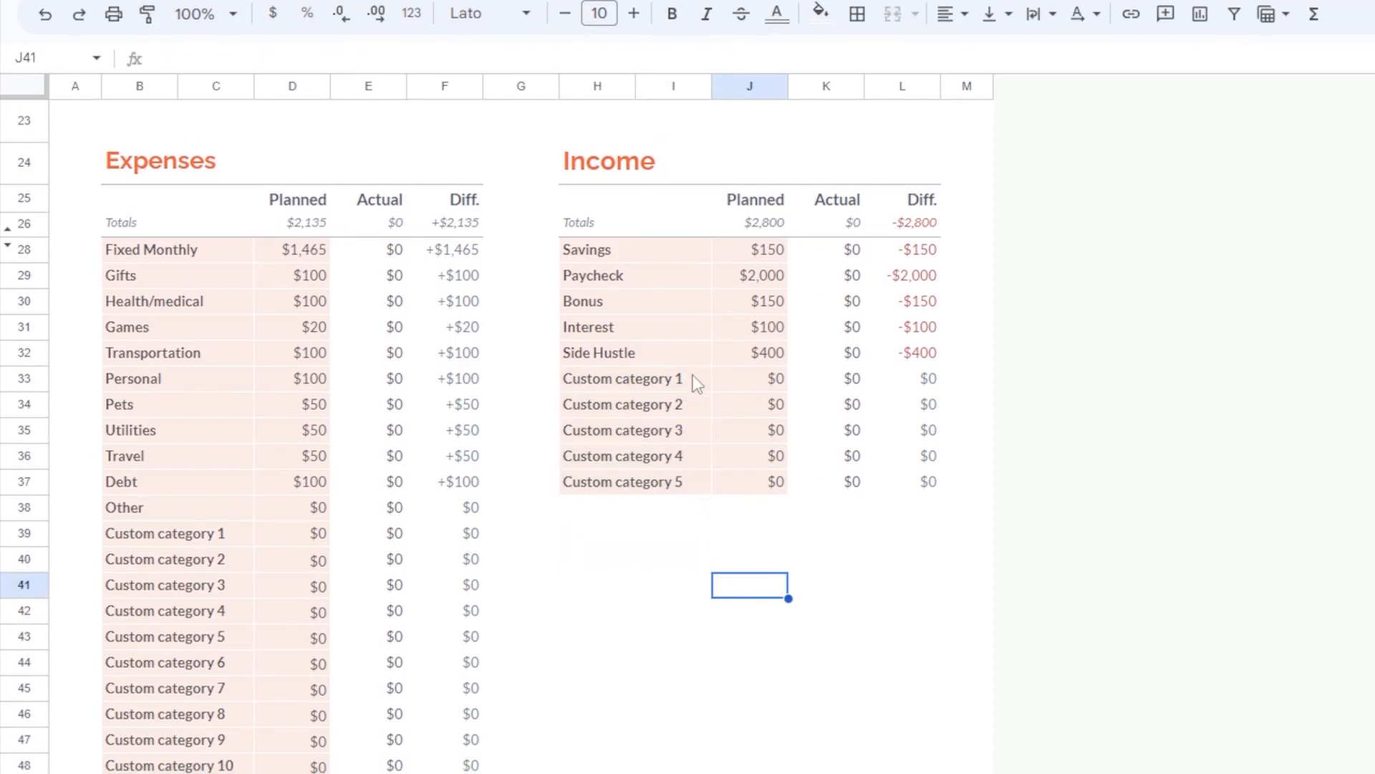
# Check the category list in the data validation rule for the Transactions income Category column, keeping its source range
pyautogui.click(355, 761)
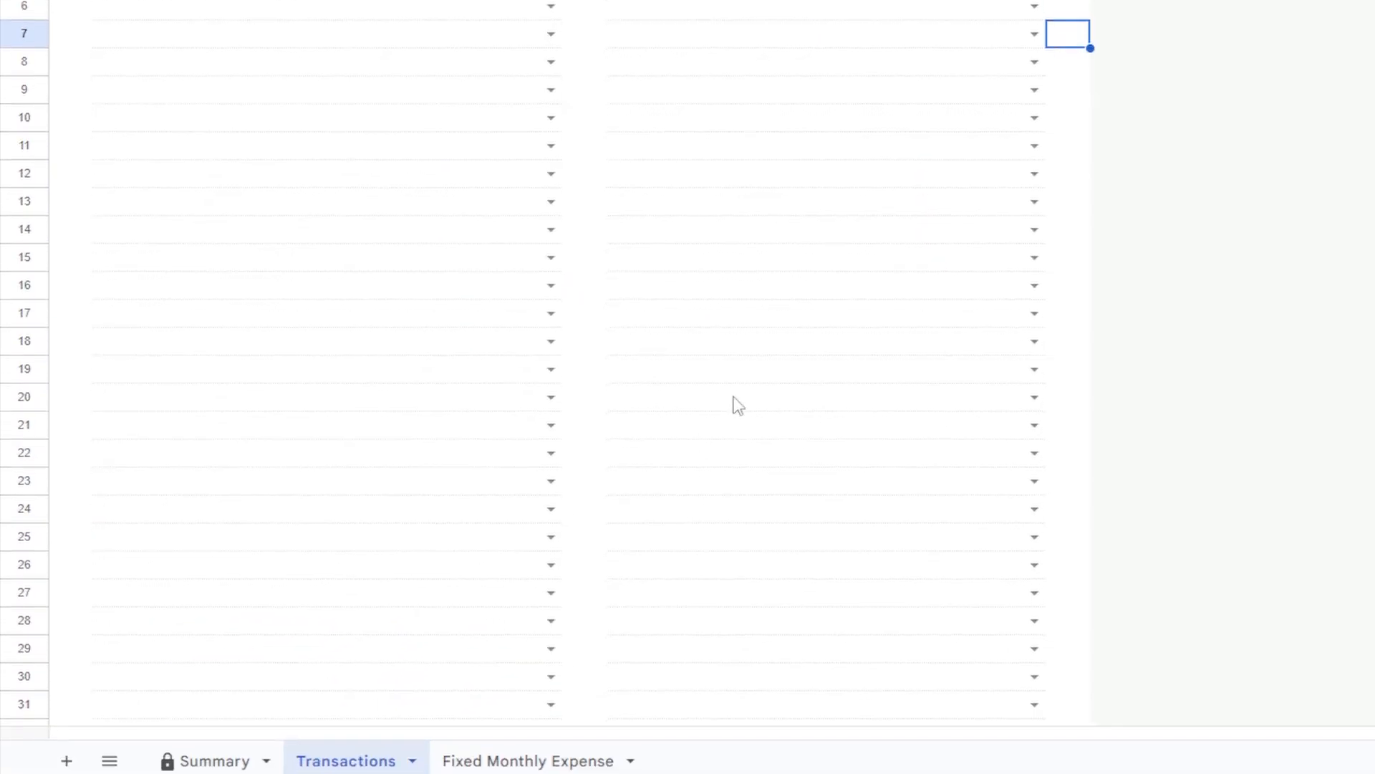
pyautogui.click(924, 37)
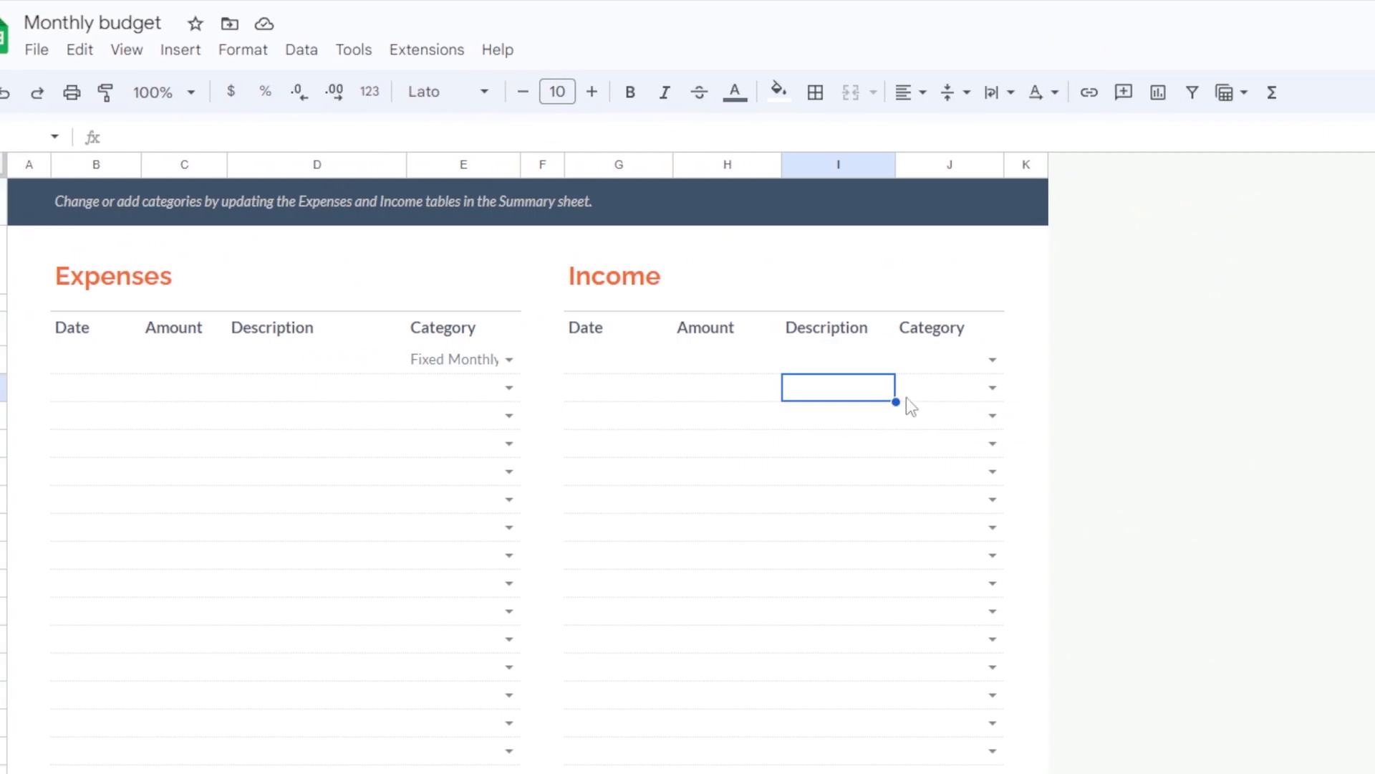
pyautogui.click(904, 393)
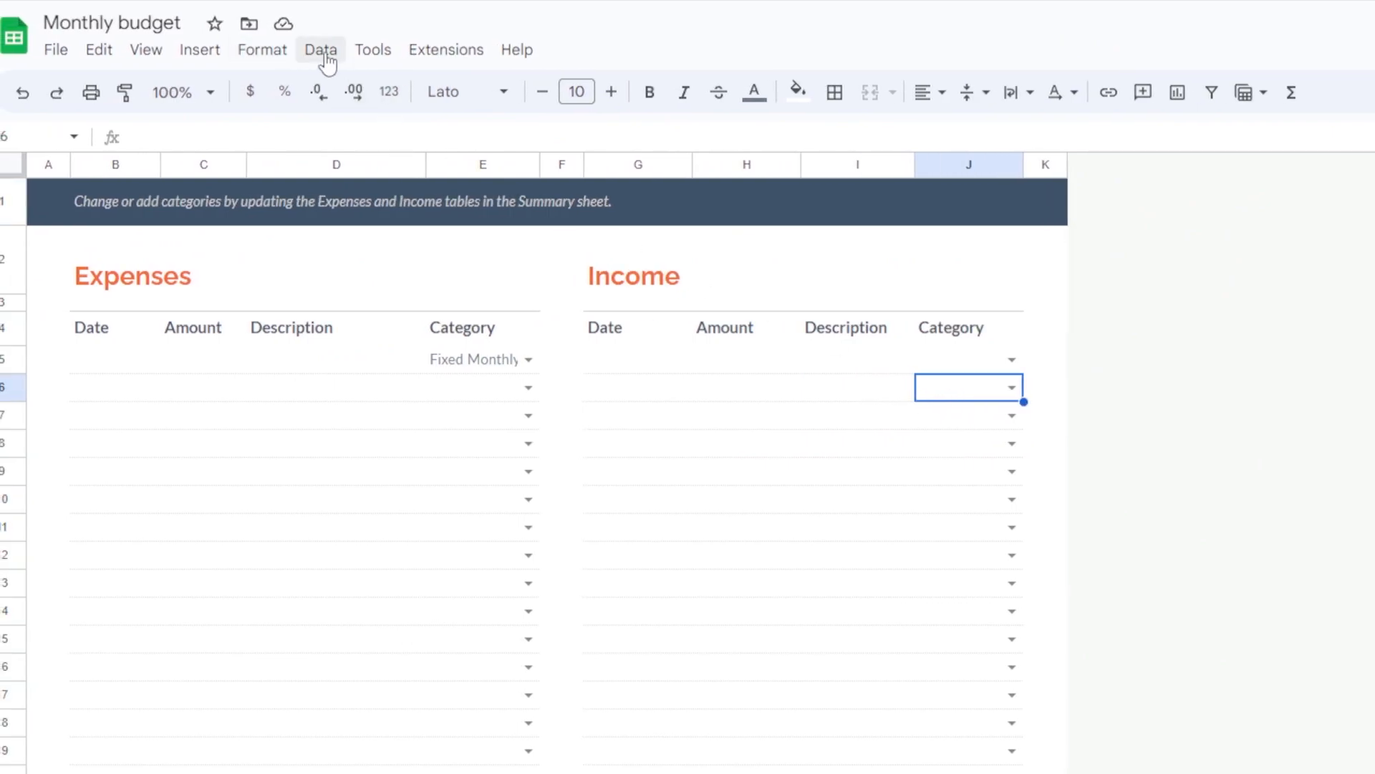
pyautogui.click(323, 51)
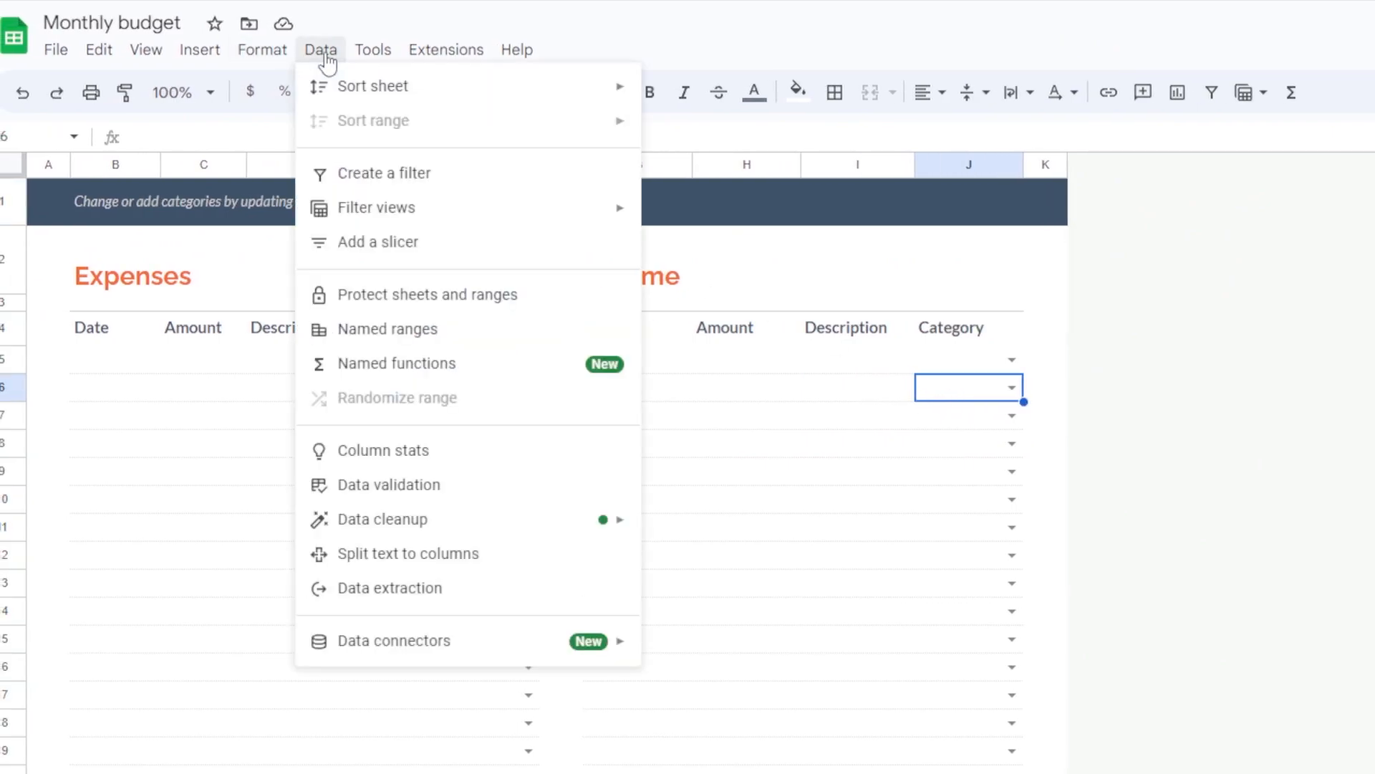
pyautogui.click(435, 485)
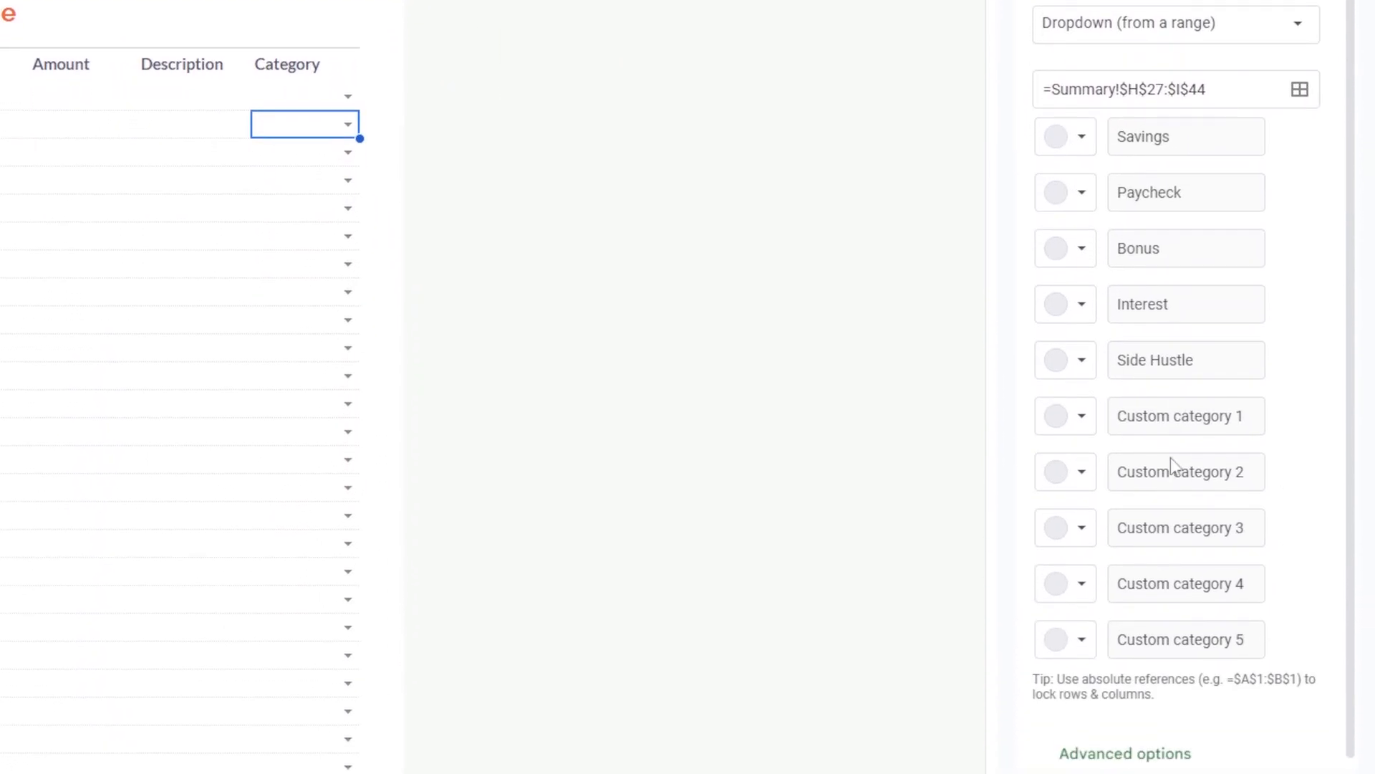
pyautogui.click(1275, 764)
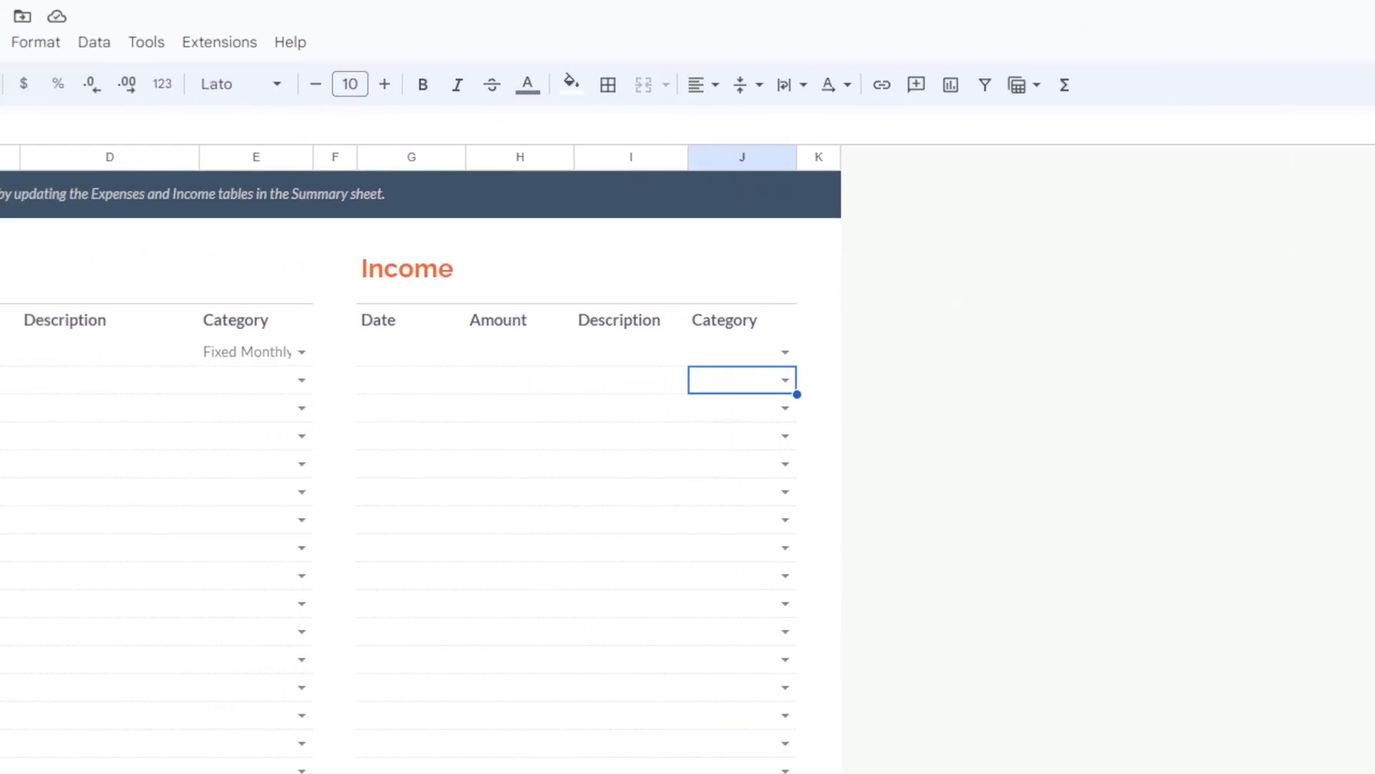
# Enter the date 01/08/2023 for the first expense transaction in cell B5
pyautogui.click(111, 361)
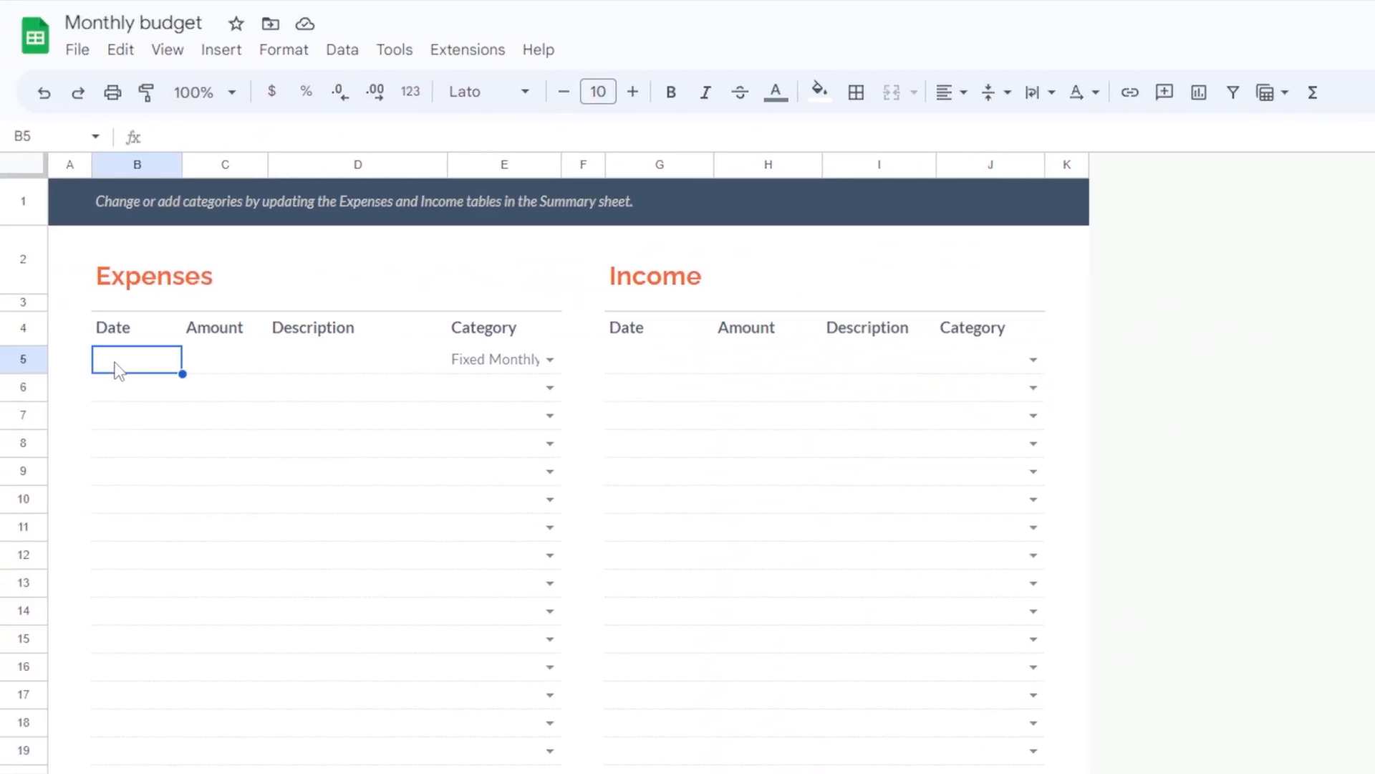
pyautogui.doubleClick(116, 362)
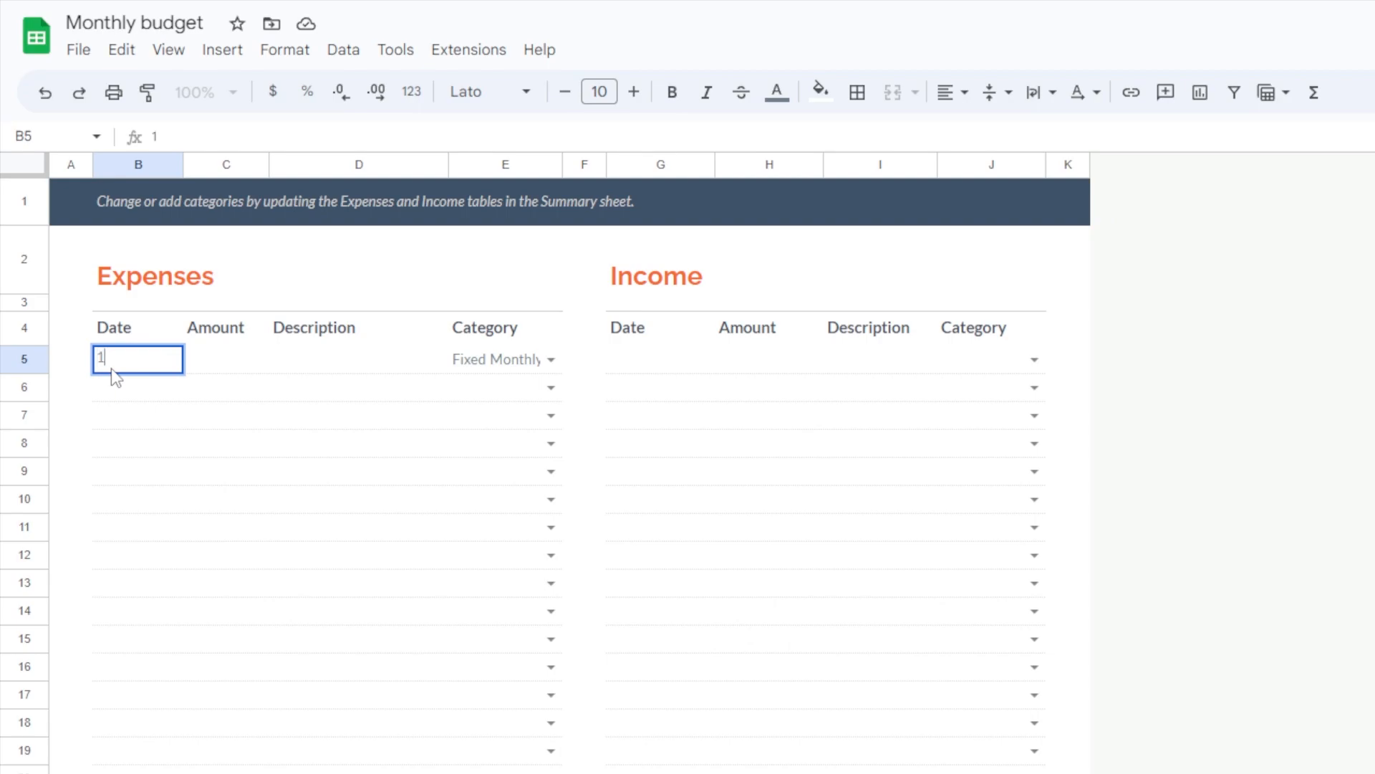
pyautogui.write('1/08')
pyautogui.press('BackSpace')
pyautogui.press('BackSpace')
pyautogui.press('BackSpace')
pyautogui.write('01/08/2023')
pyautogui.click(213, 370)
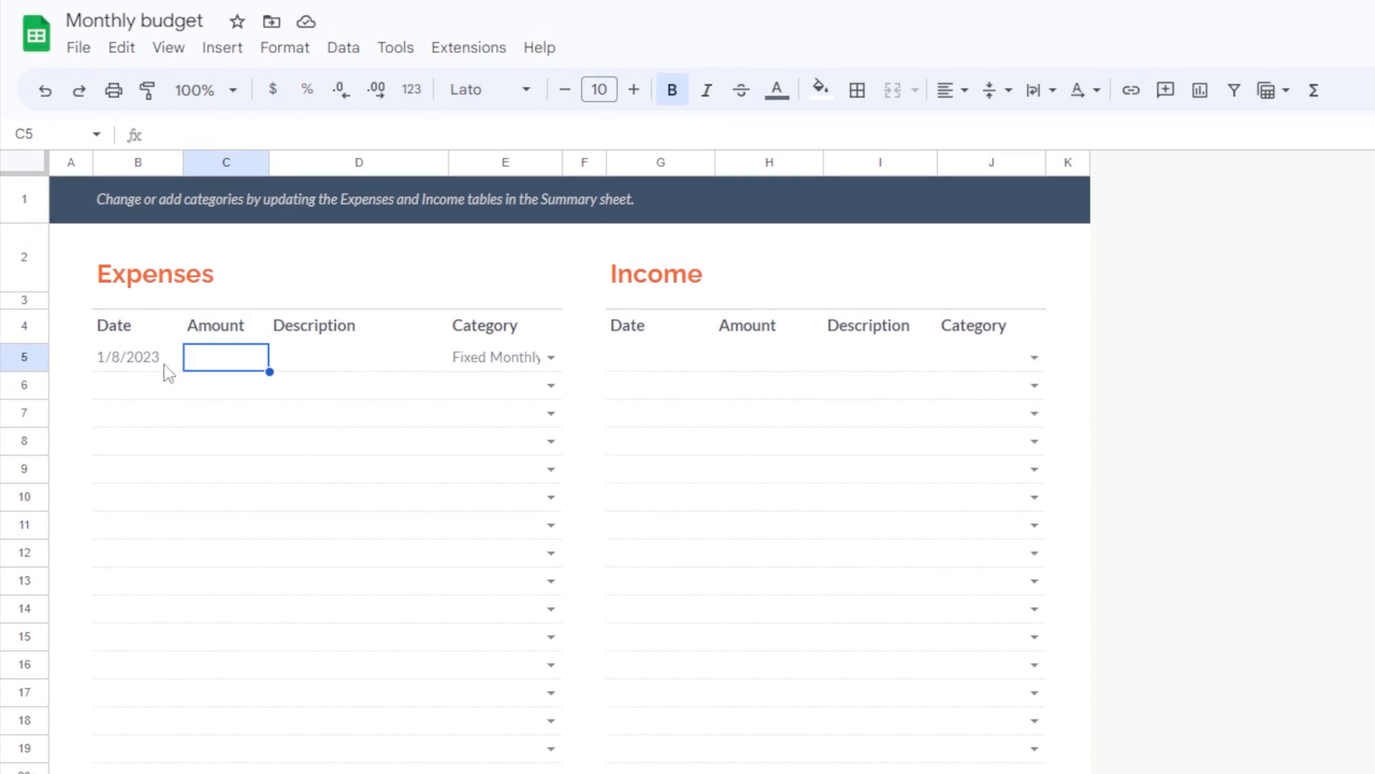
# Complete the first expense transaction in row 5 with the amount 1,465 and the description "Total fixed montly expense"
pyautogui.doubleClick(217, 361)
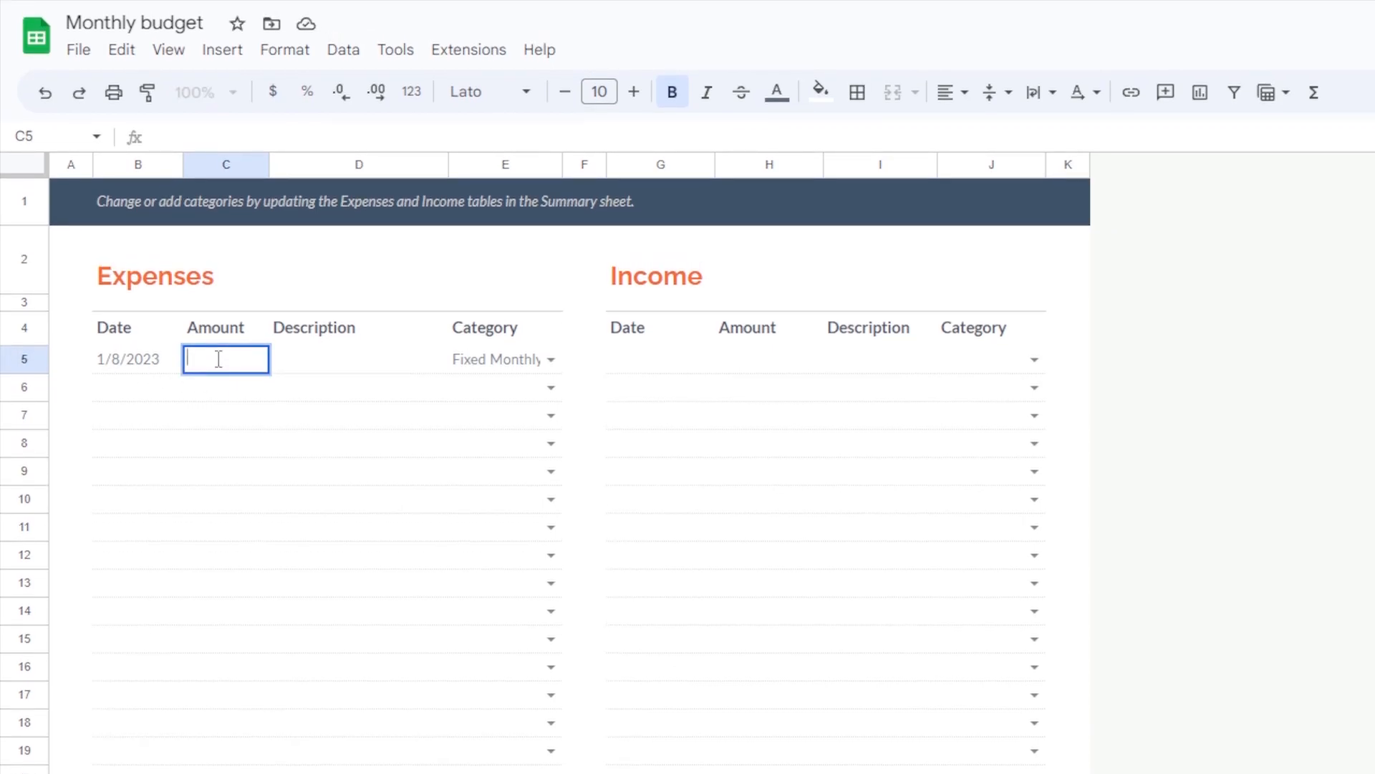
pyautogui.write('1,465')
pyautogui.press('Tab')
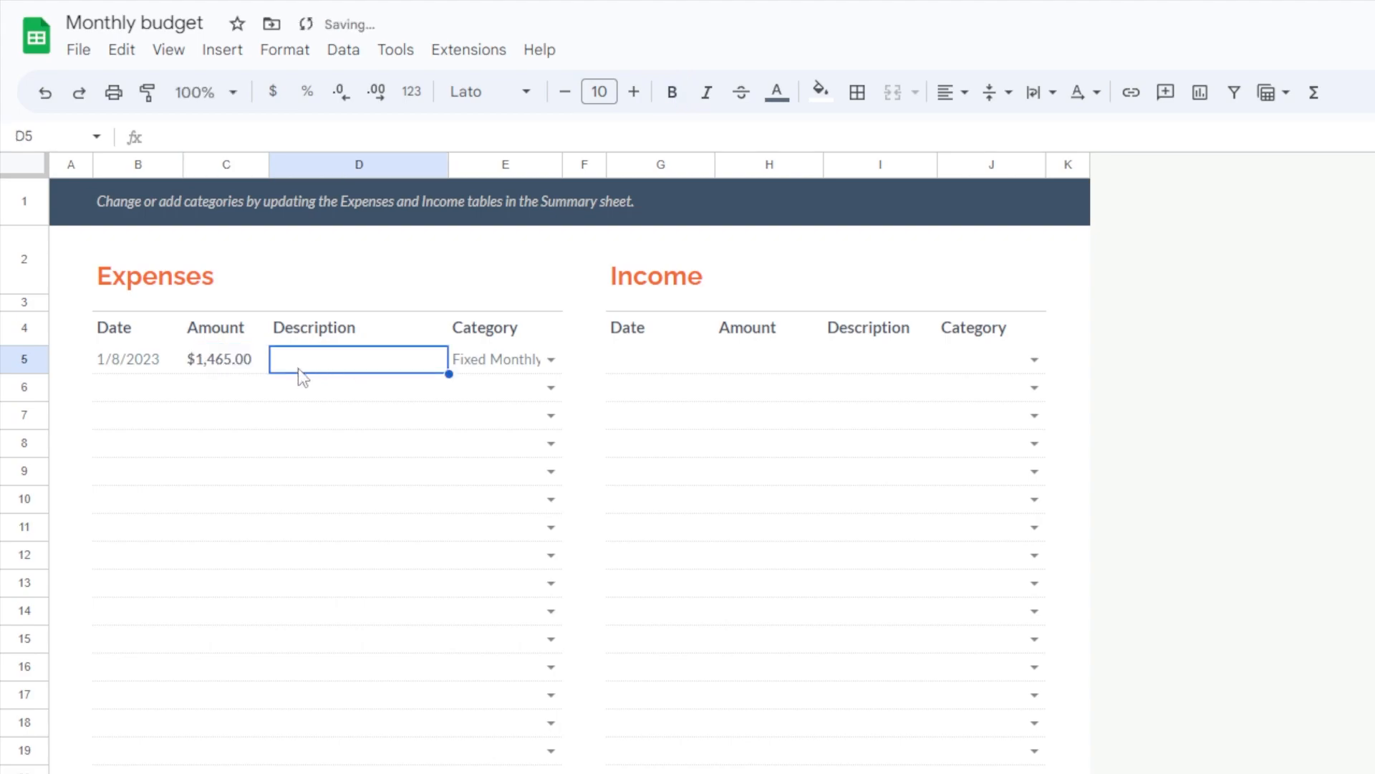
pyautogui.doubleClick(385, 359)
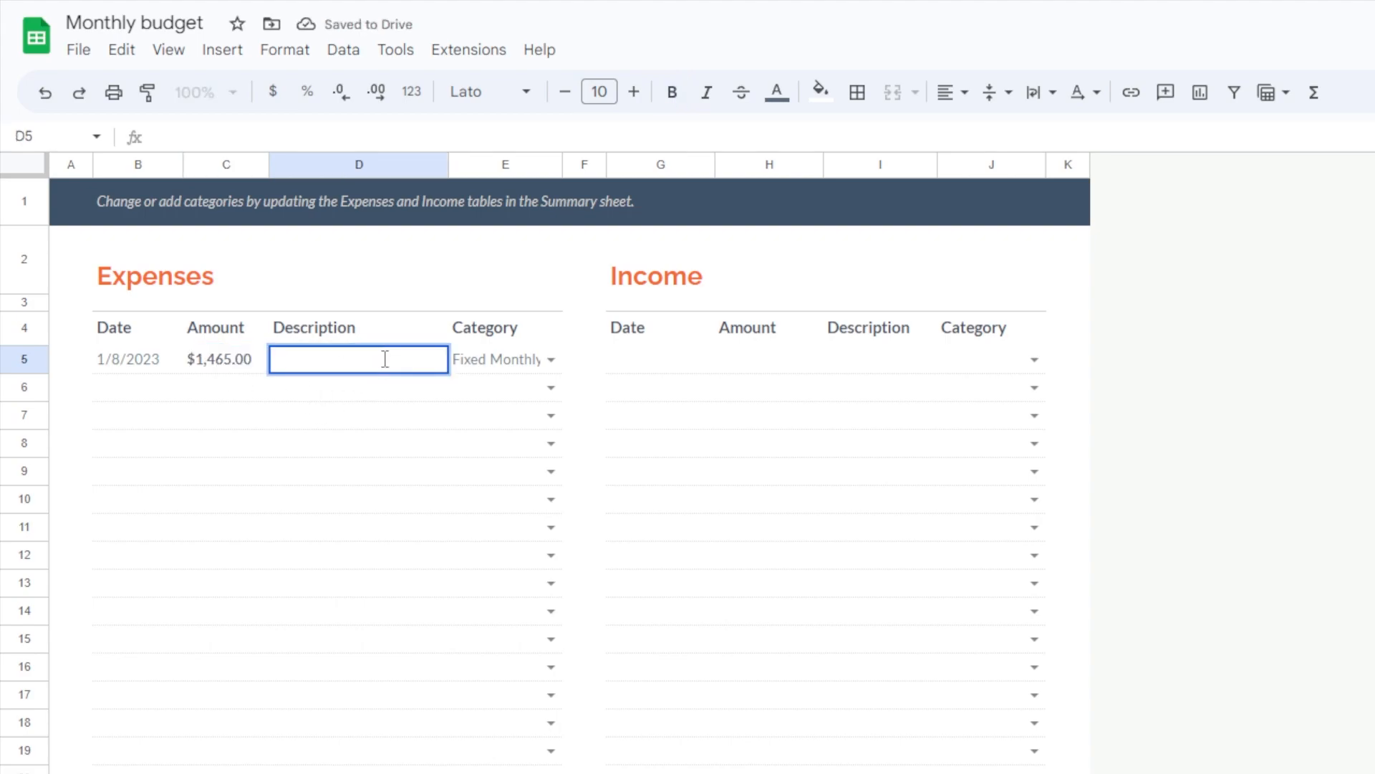
pyautogui.write('Total ex')
pyautogui.press('BackSpace')
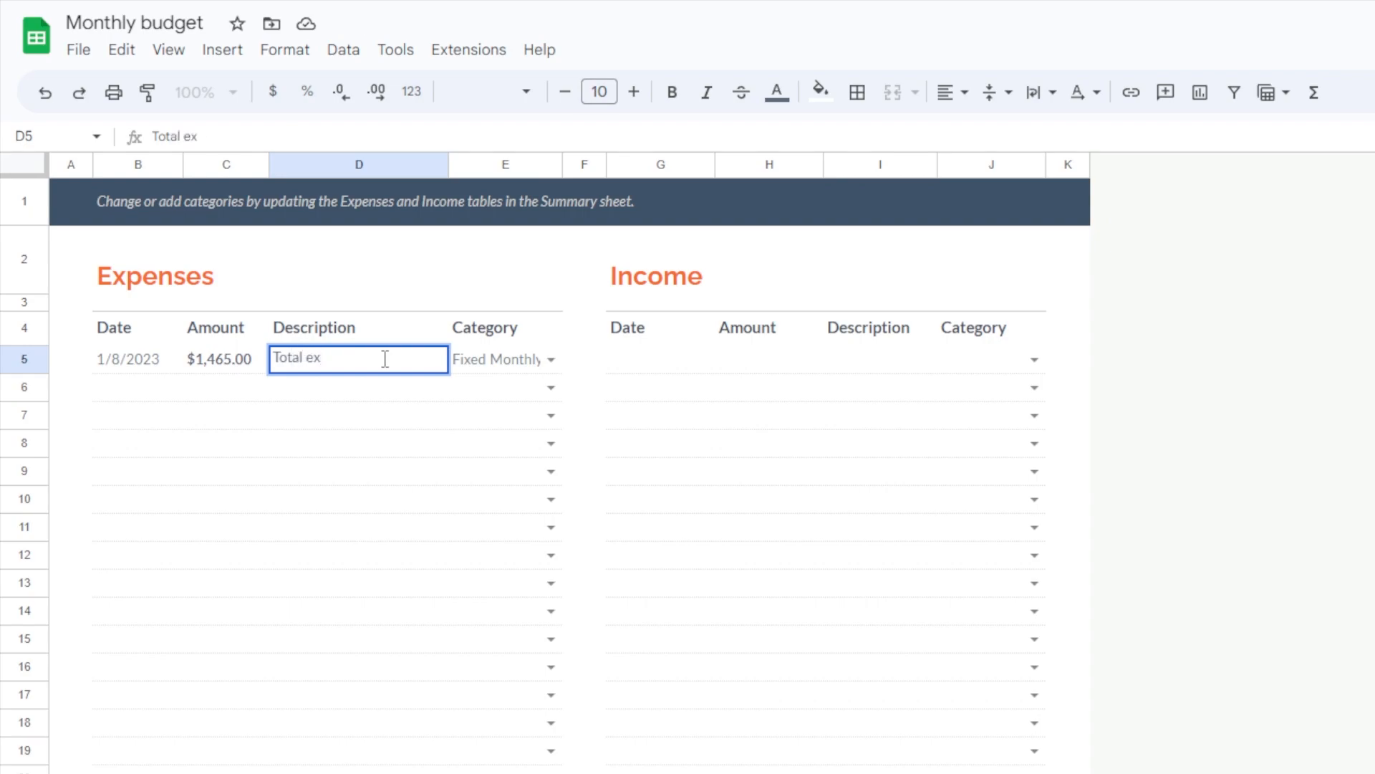
pyautogui.press('BackSpace')
pyautogui.write('fixed montly expense')
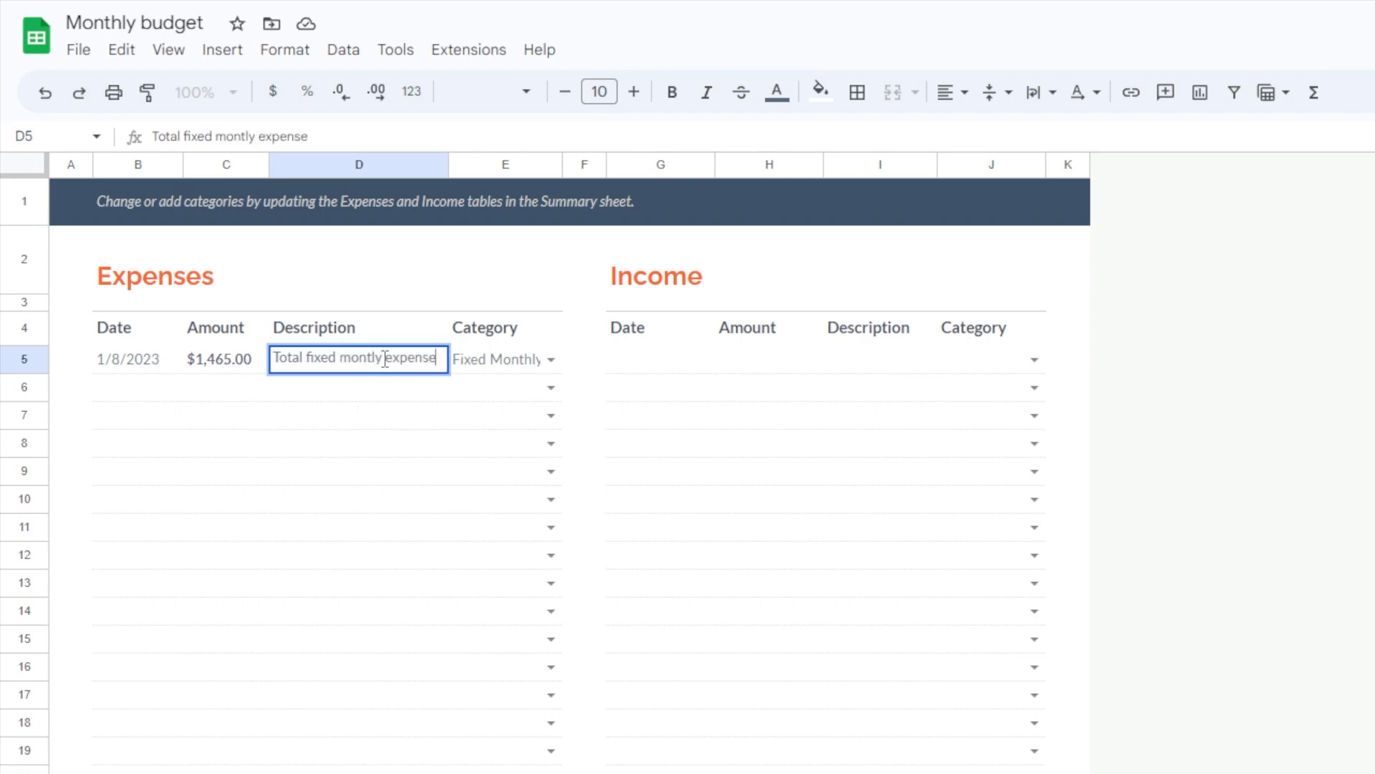
# Enter the date 1/8/2023 and the amount 2,100 for the first income transaction in row 5
pyautogui.click(652, 366)
pyautogui.click(706, 417)
pyautogui.click(659, 370)
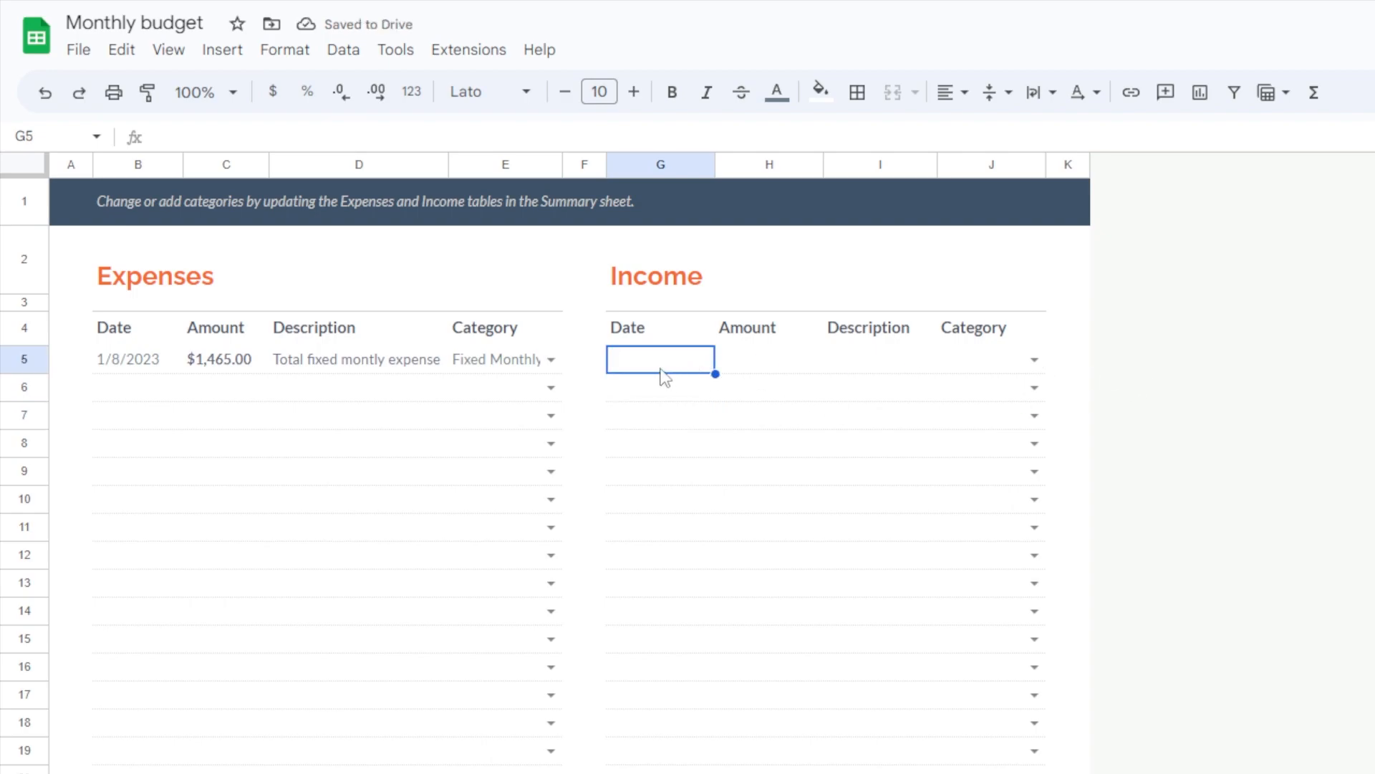
pyautogui.doubleClick(674, 294)
pyautogui.write('1/8')
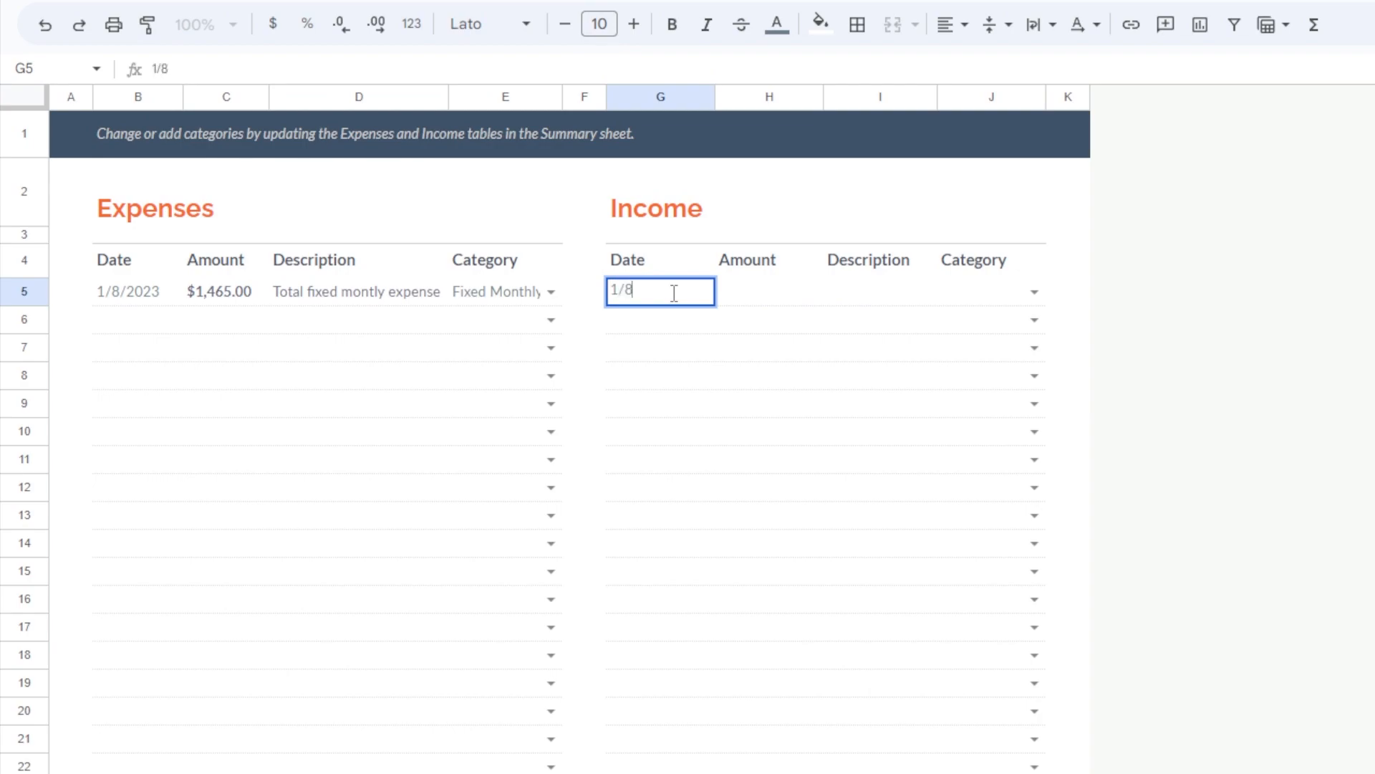
pyautogui.write('/2023')
pyautogui.doubleClick(764, 291)
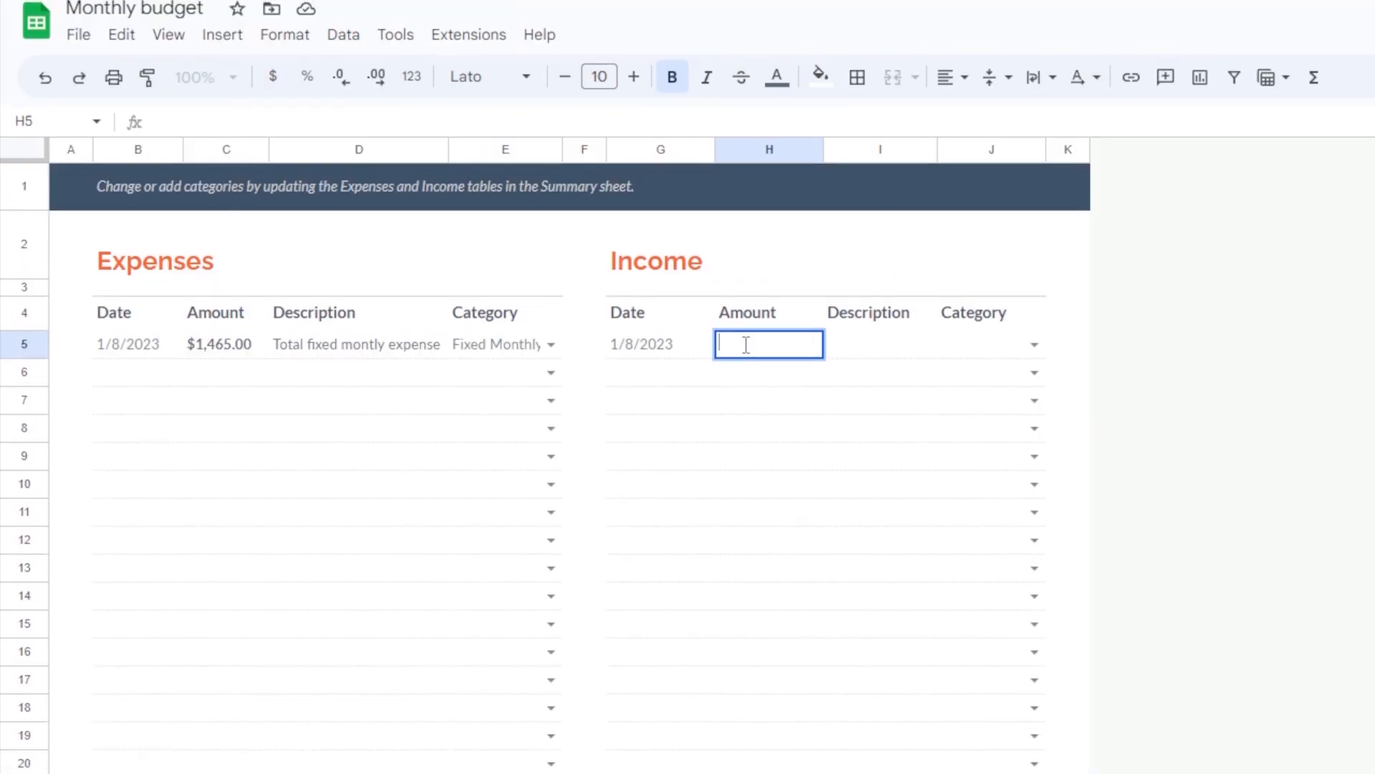
pyautogui.write('2,10')
pyautogui.write('00')
# Describe the first income transaction as "Pay Check" and assign it the Paycheck category
pyautogui.doubleClick(893, 372)
pyautogui.write('Pay Check')
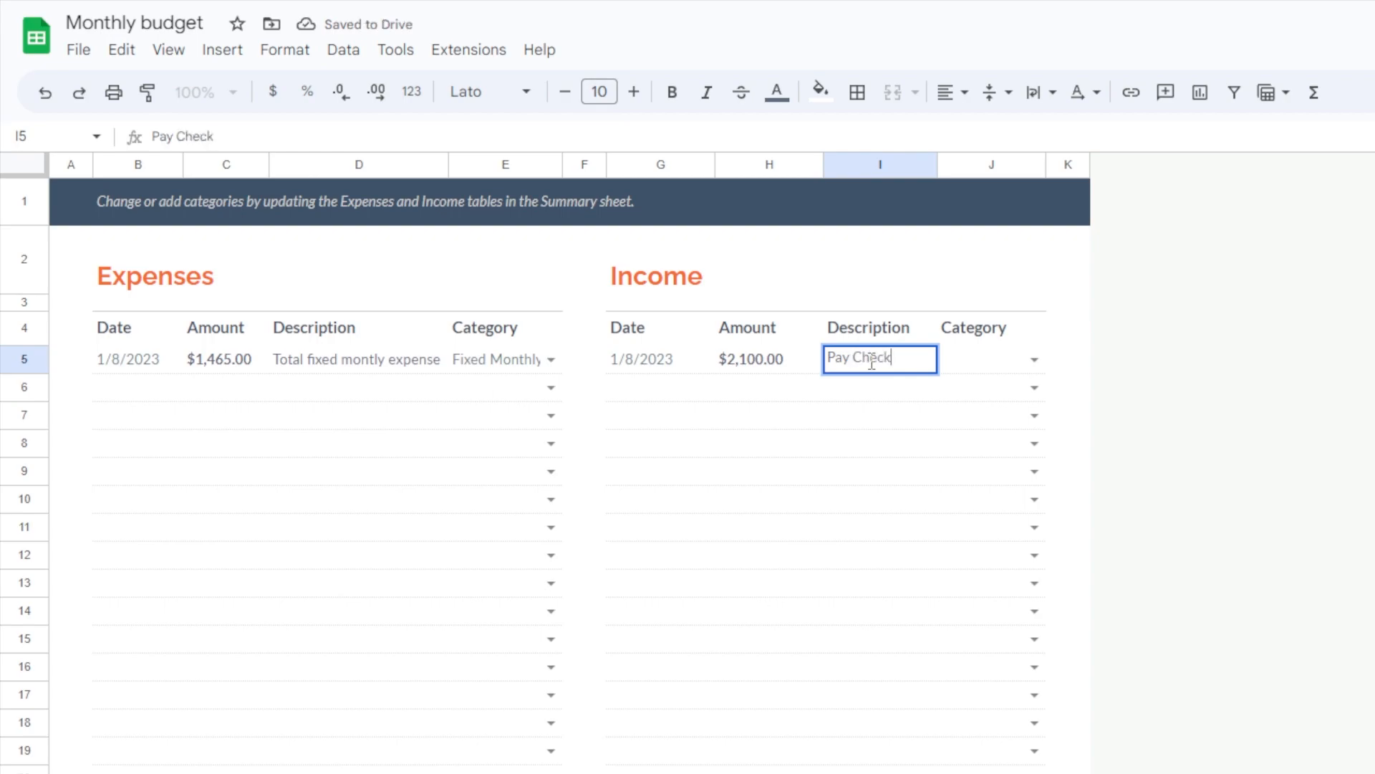
pyautogui.click(1028, 364)
pyautogui.click(1035, 359)
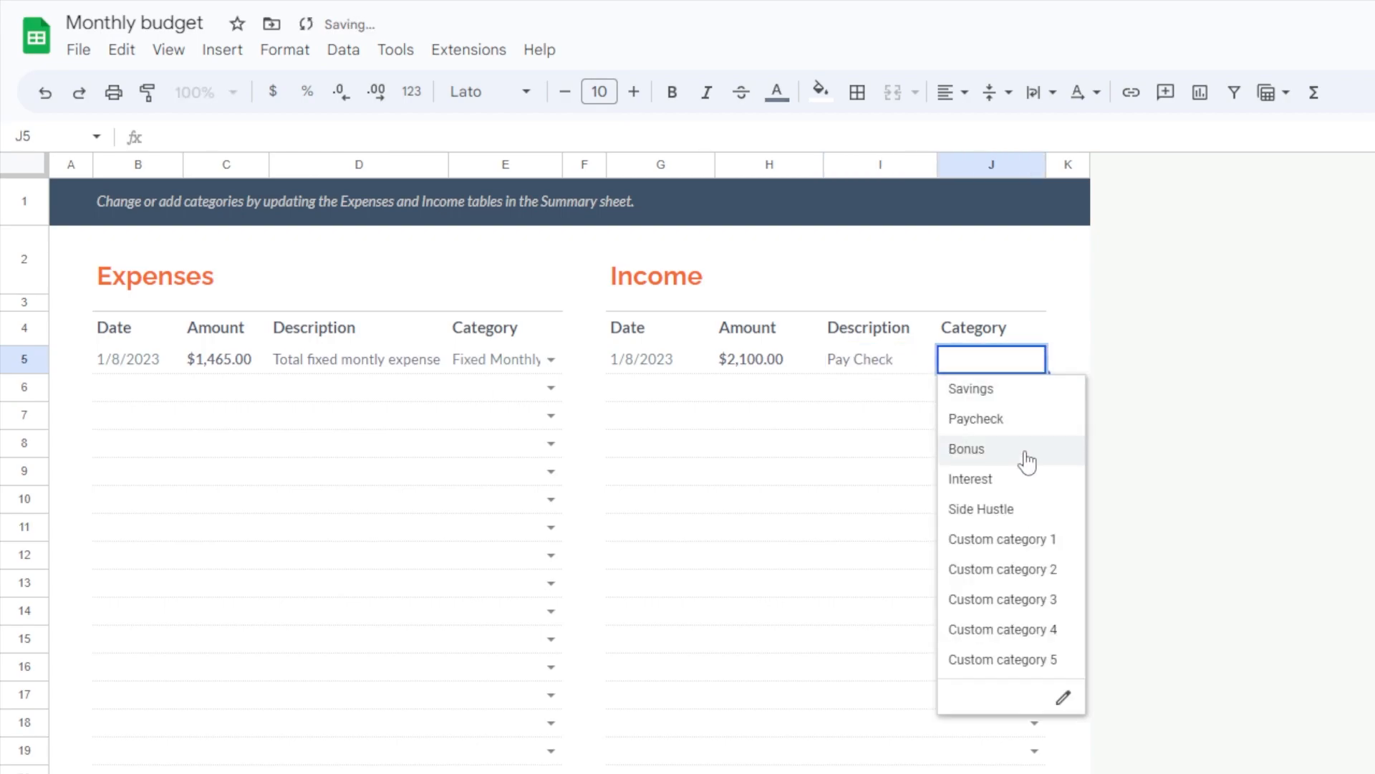
pyautogui.click(1030, 421)
pyautogui.click(881, 390)
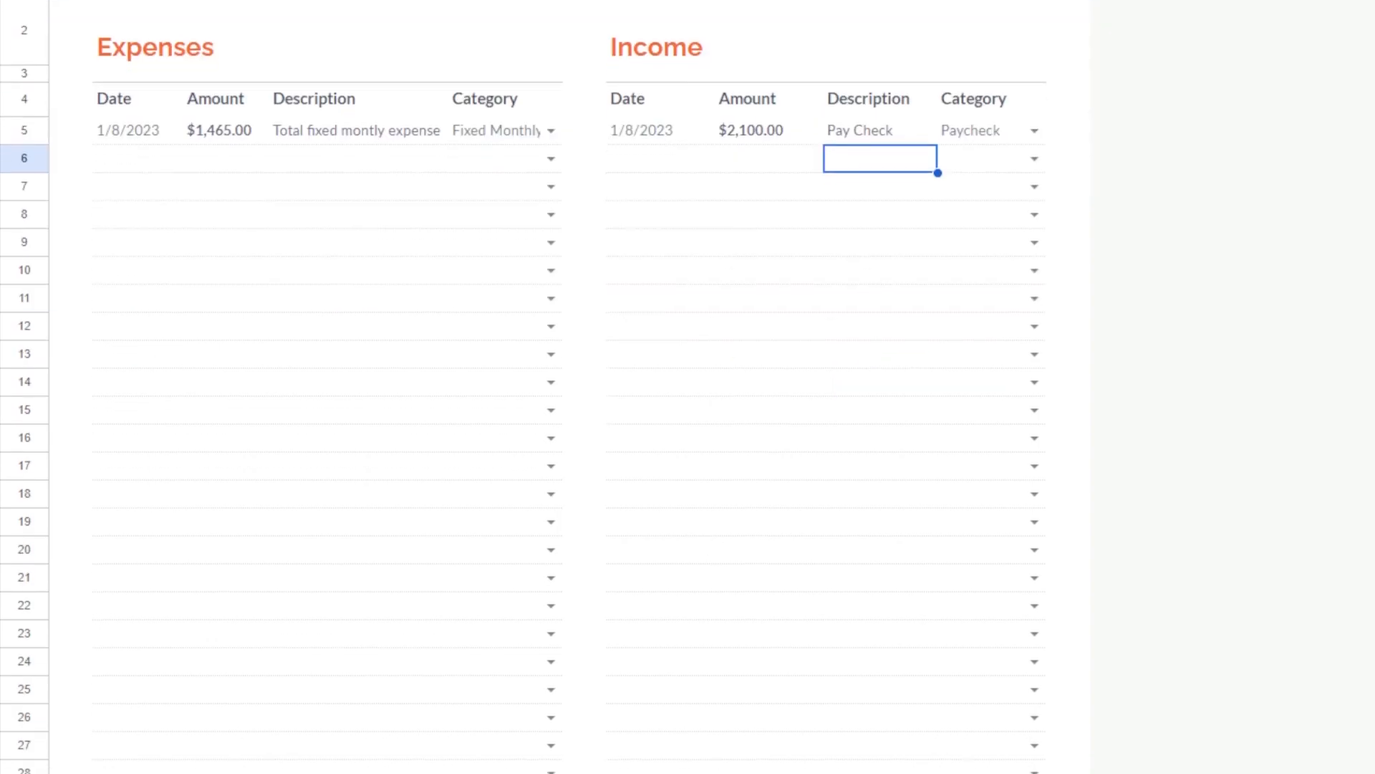
# Review the Summary sheet's planned and actual amounts, differences, end balance and monthly savings
pyautogui.click(215, 768)
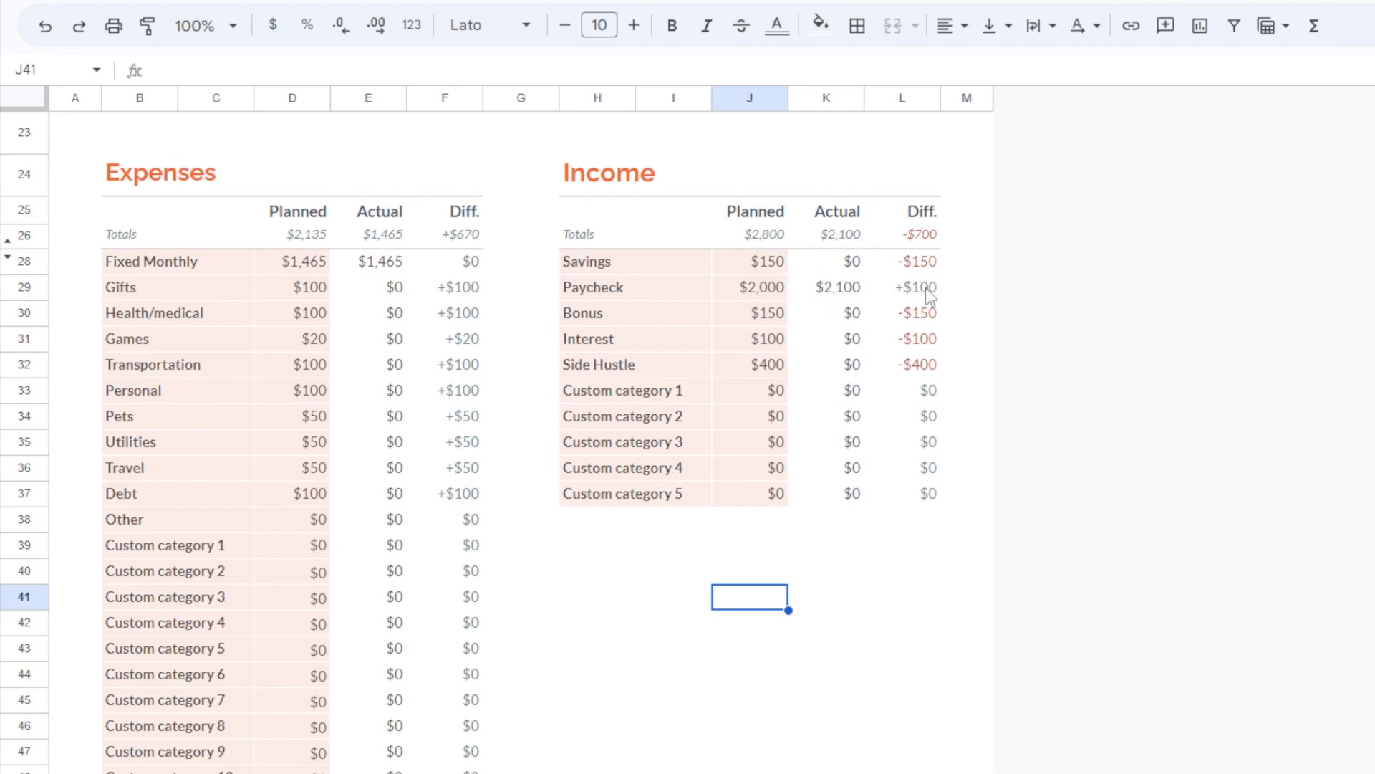
pyautogui.scroll(5, 928, 295)
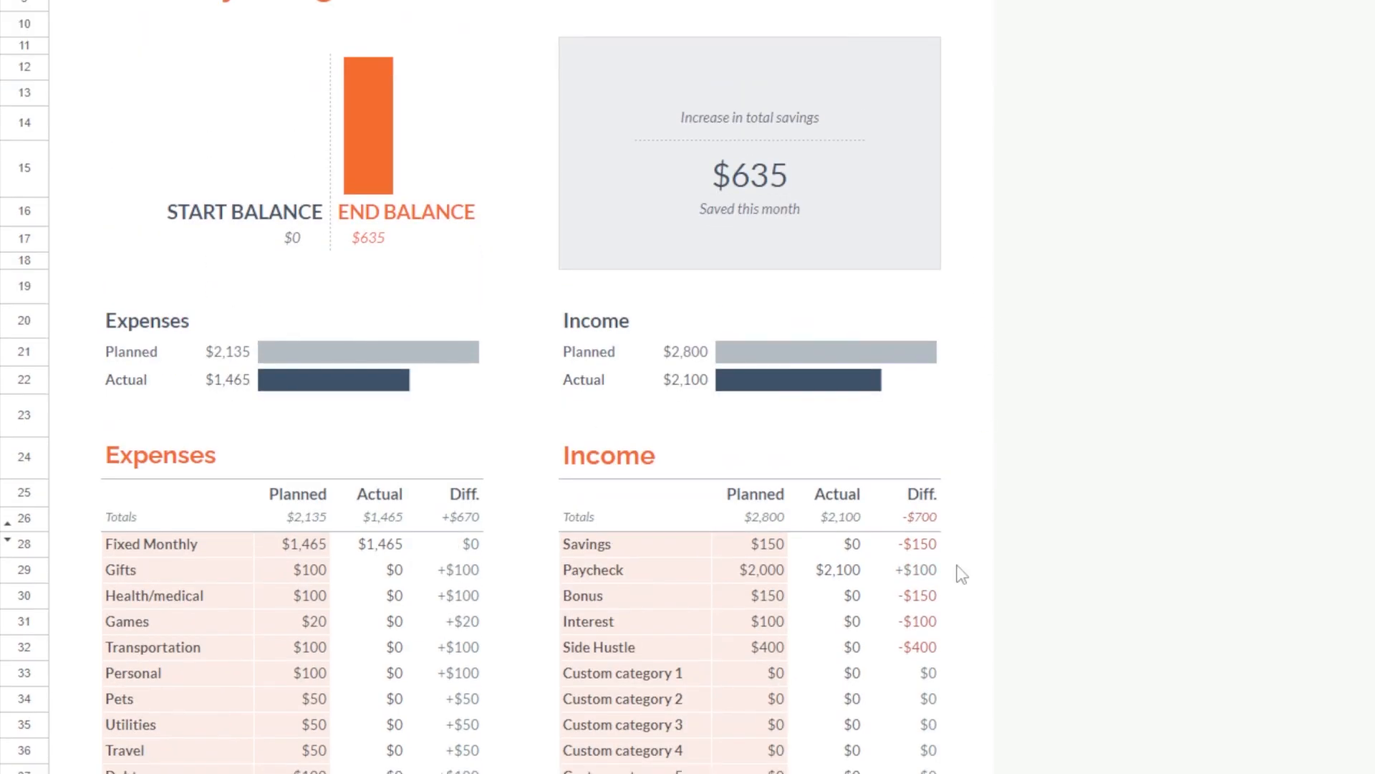
pyautogui.scroll(1, 410, 435)
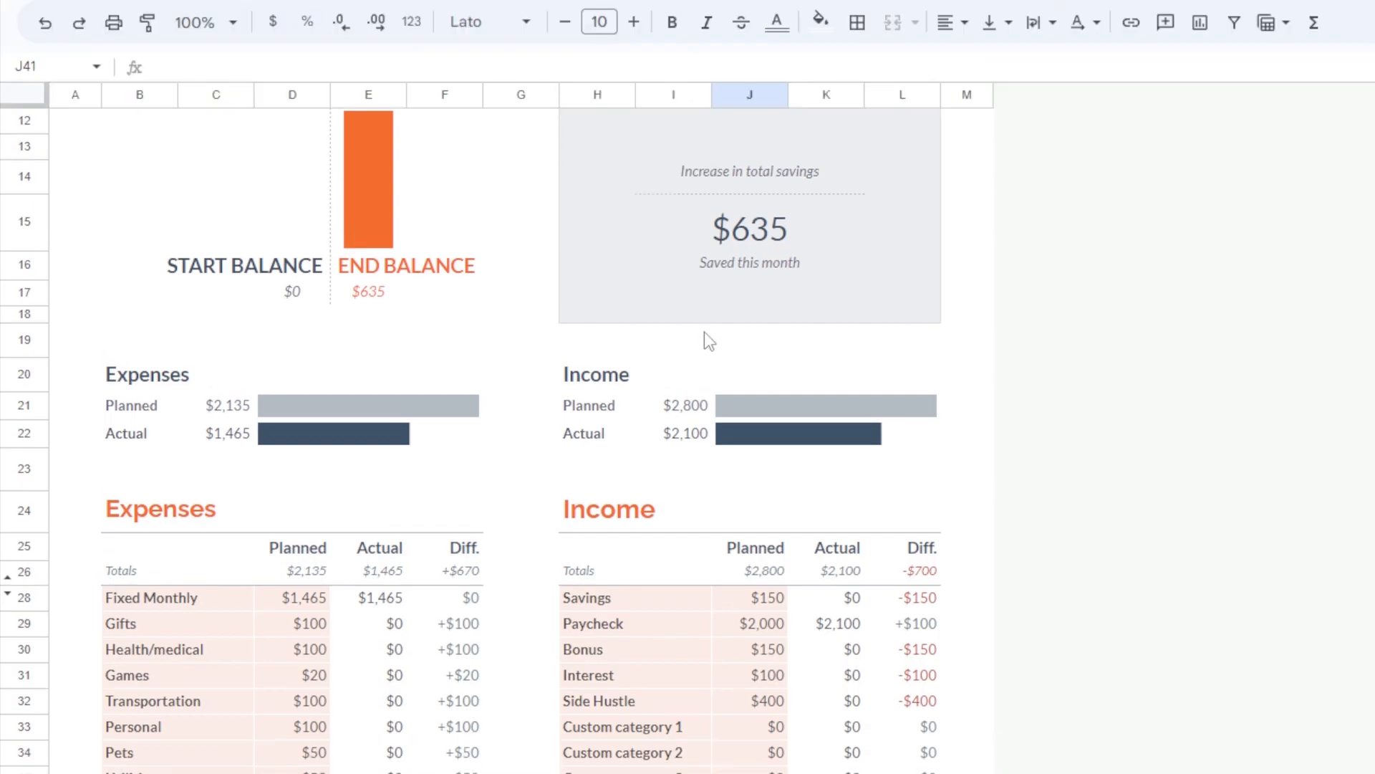
pyautogui.scroll(-5, 704, 332)
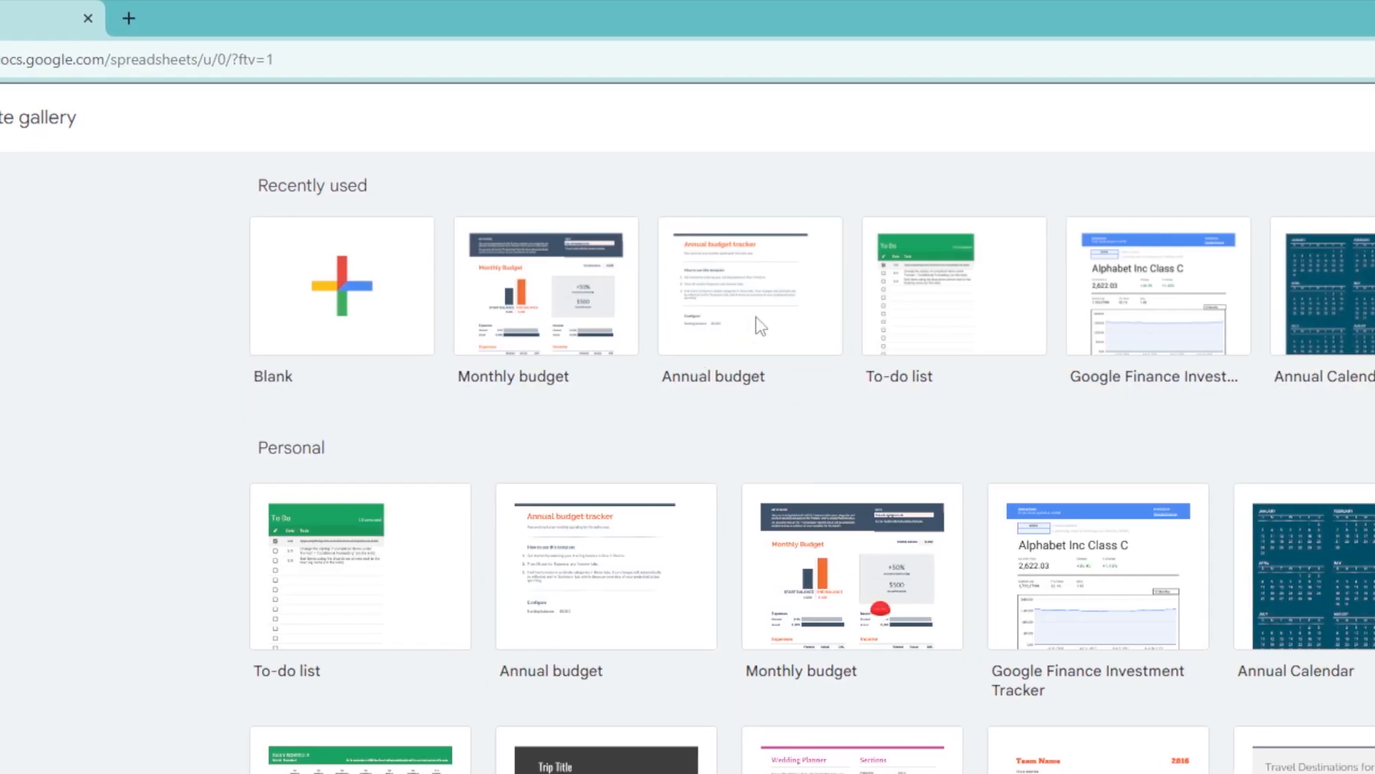
# Create a spreadsheet from the Annual budget template and set its starting balance in row 13 to 0
pyautogui.click(757, 318)
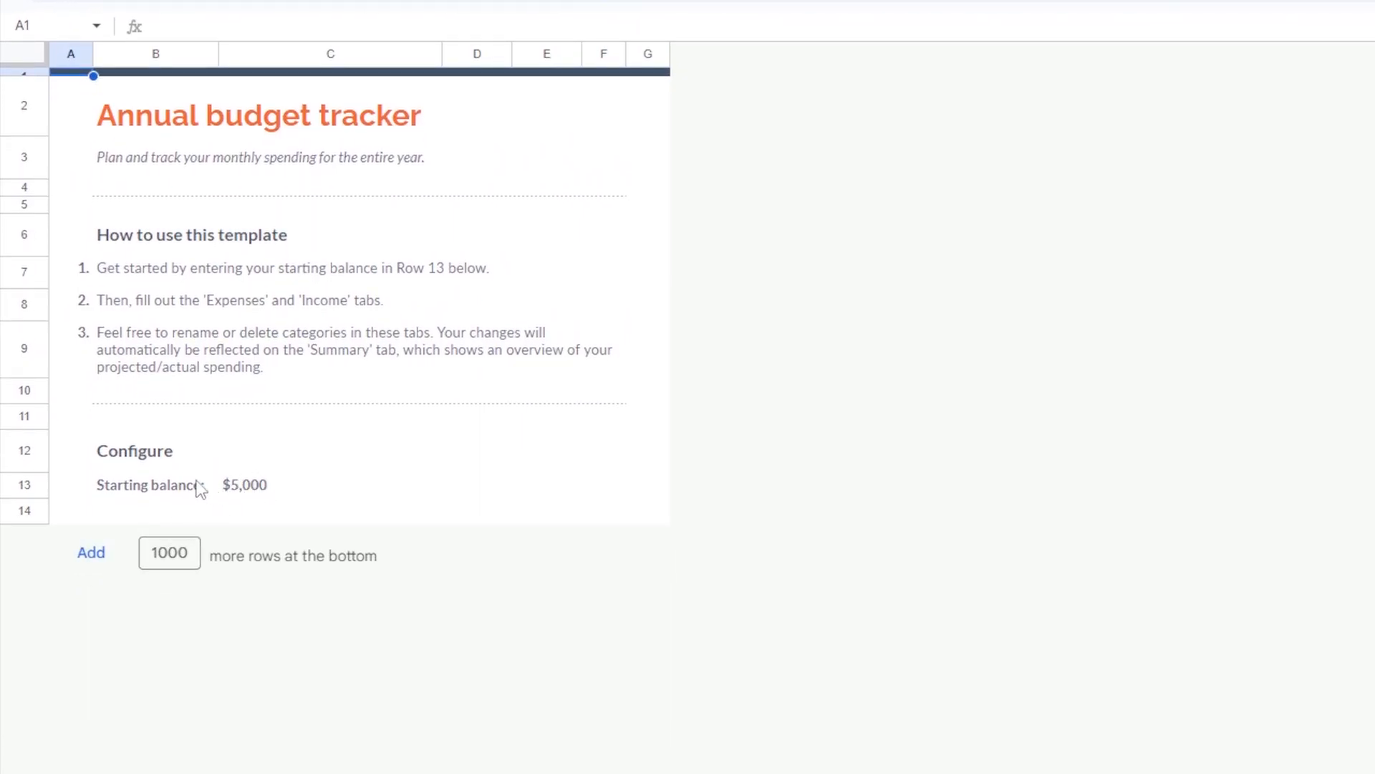
pyautogui.click(261, 497)
pyautogui.doubleClick(278, 488)
pyautogui.moveTo(280, 487); pyautogui.dragTo(179, 484)
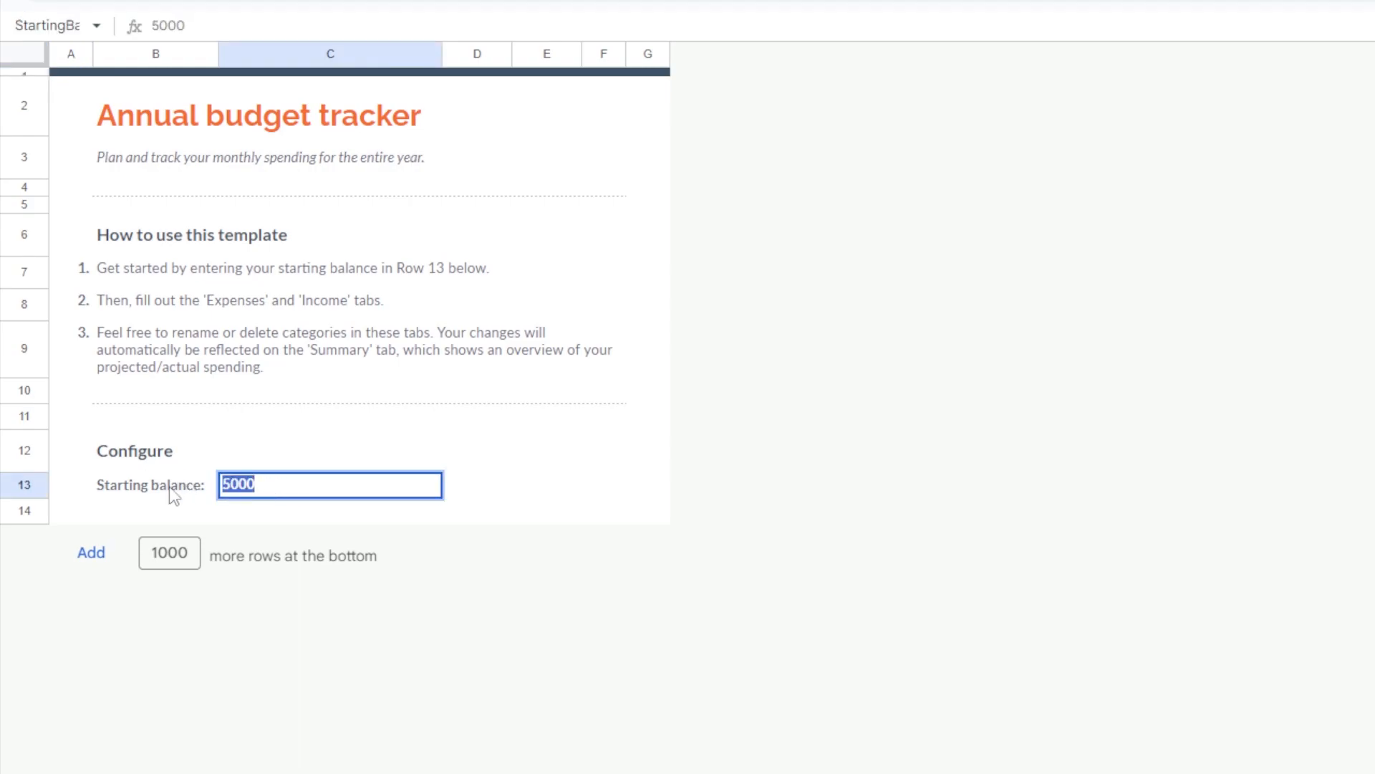
pyautogui.write('0')
pyautogui.scroll(-1, 283, 605)
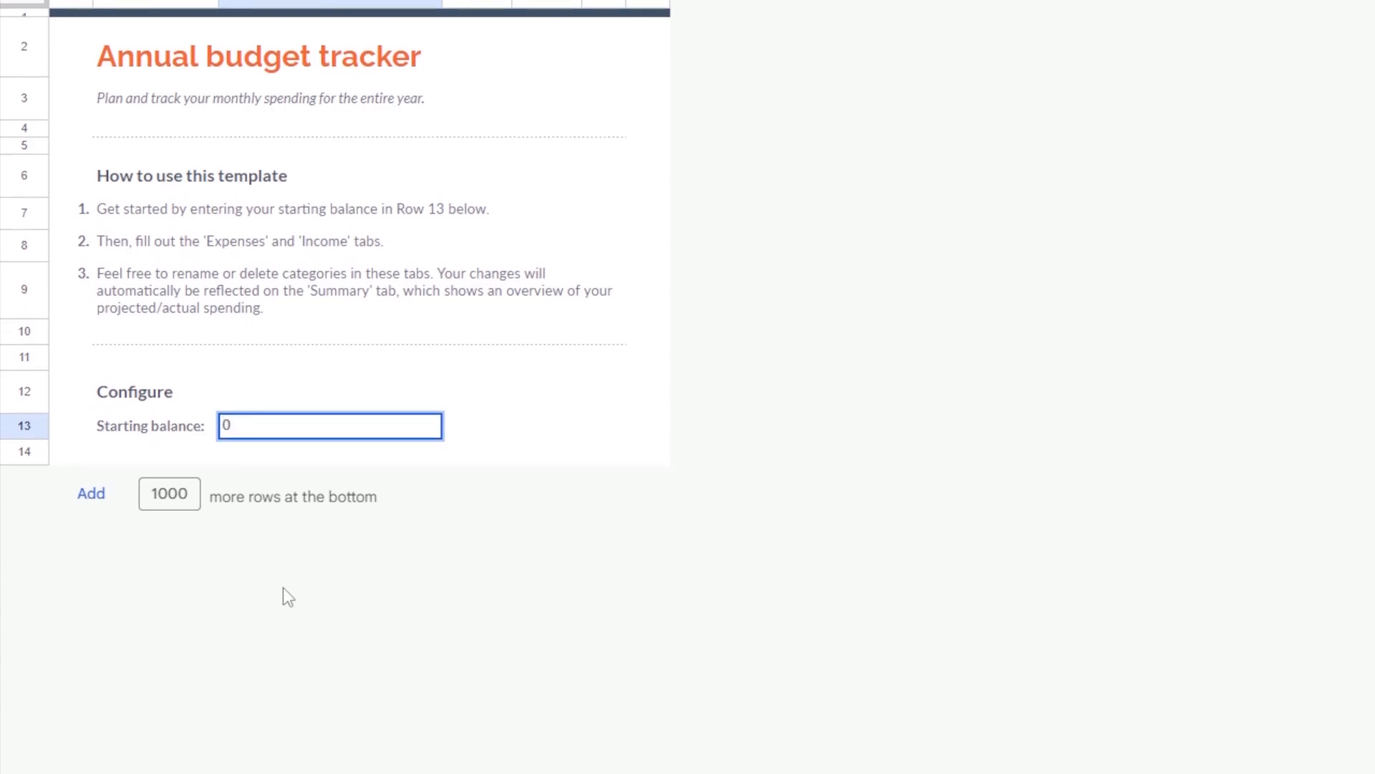
pyautogui.scroll(-1, 284, 584)
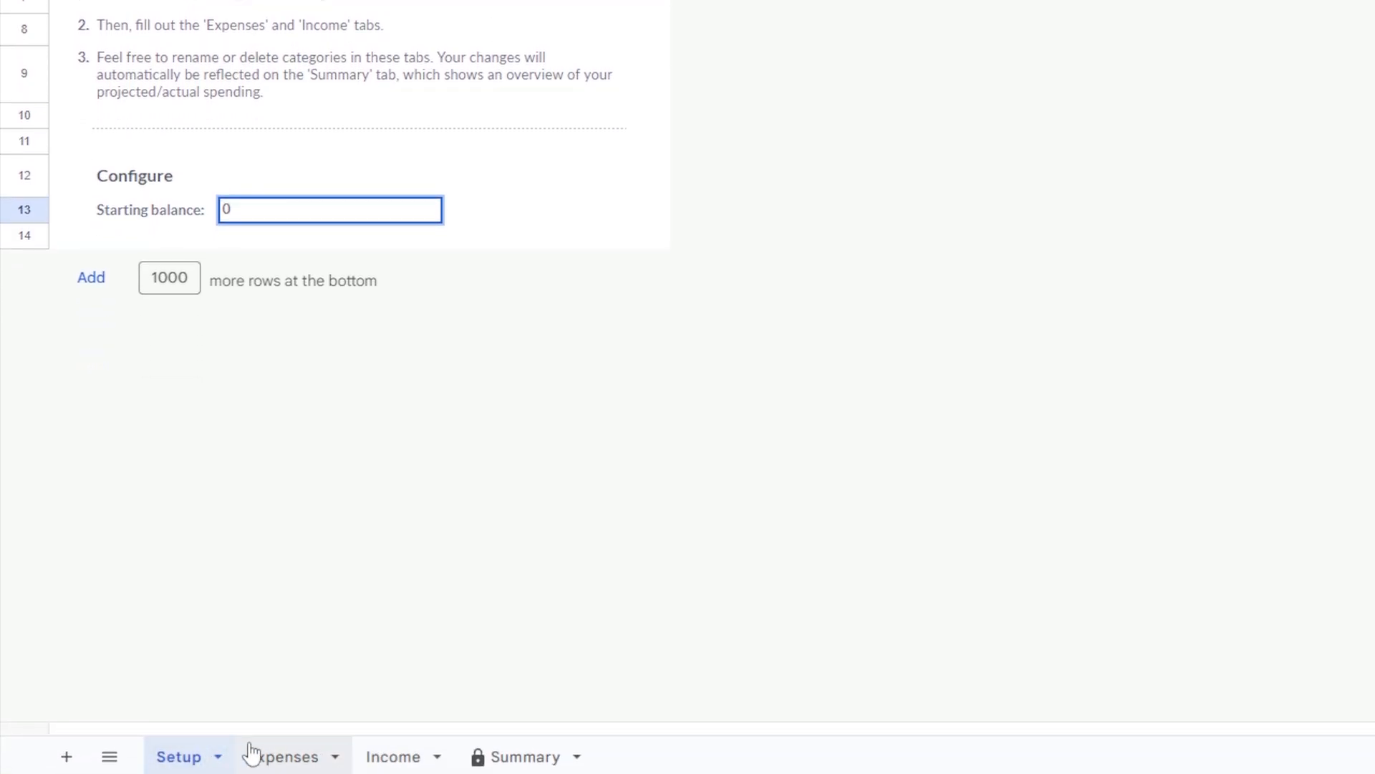
# Examine the category groups and subcategories on the annual budget's Expenses sheet, from Children through Other
pyautogui.click(276, 758)
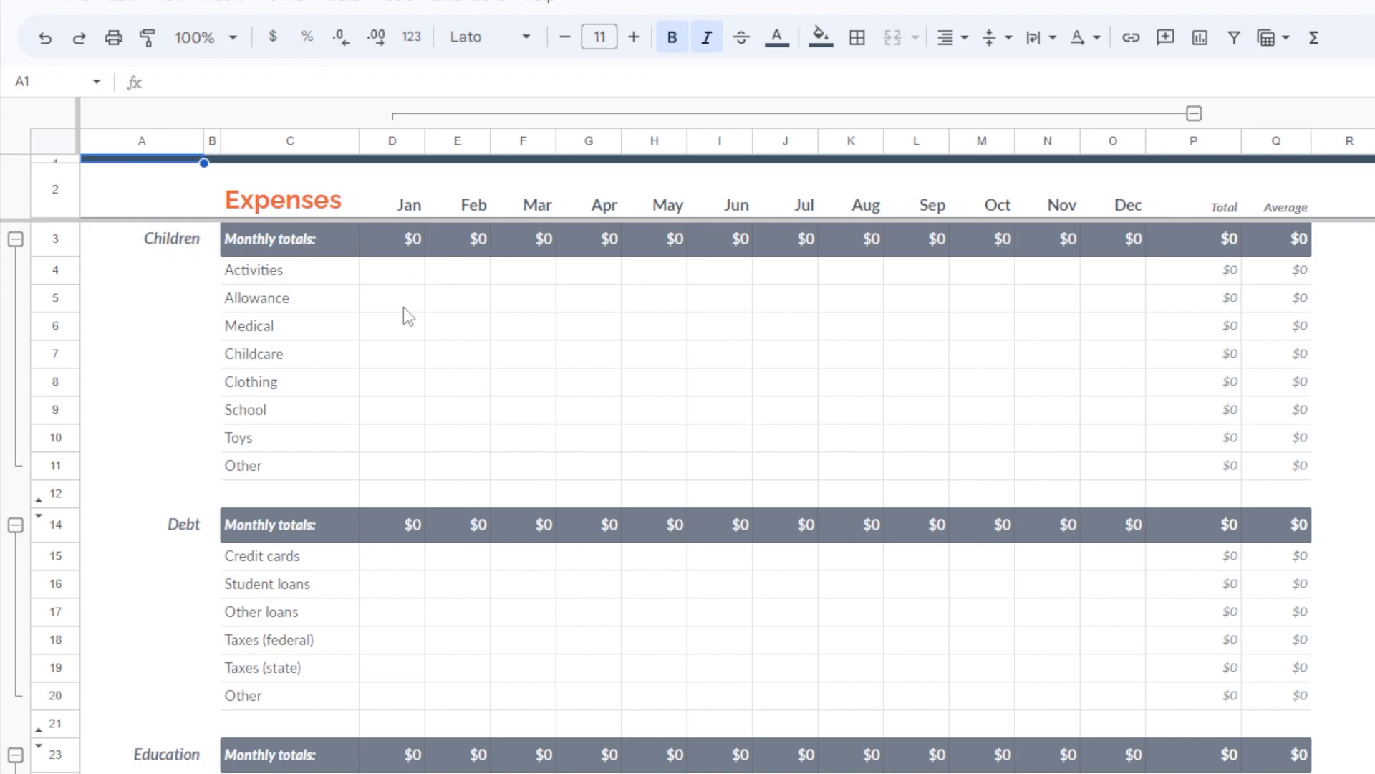
pyautogui.click(293, 272)
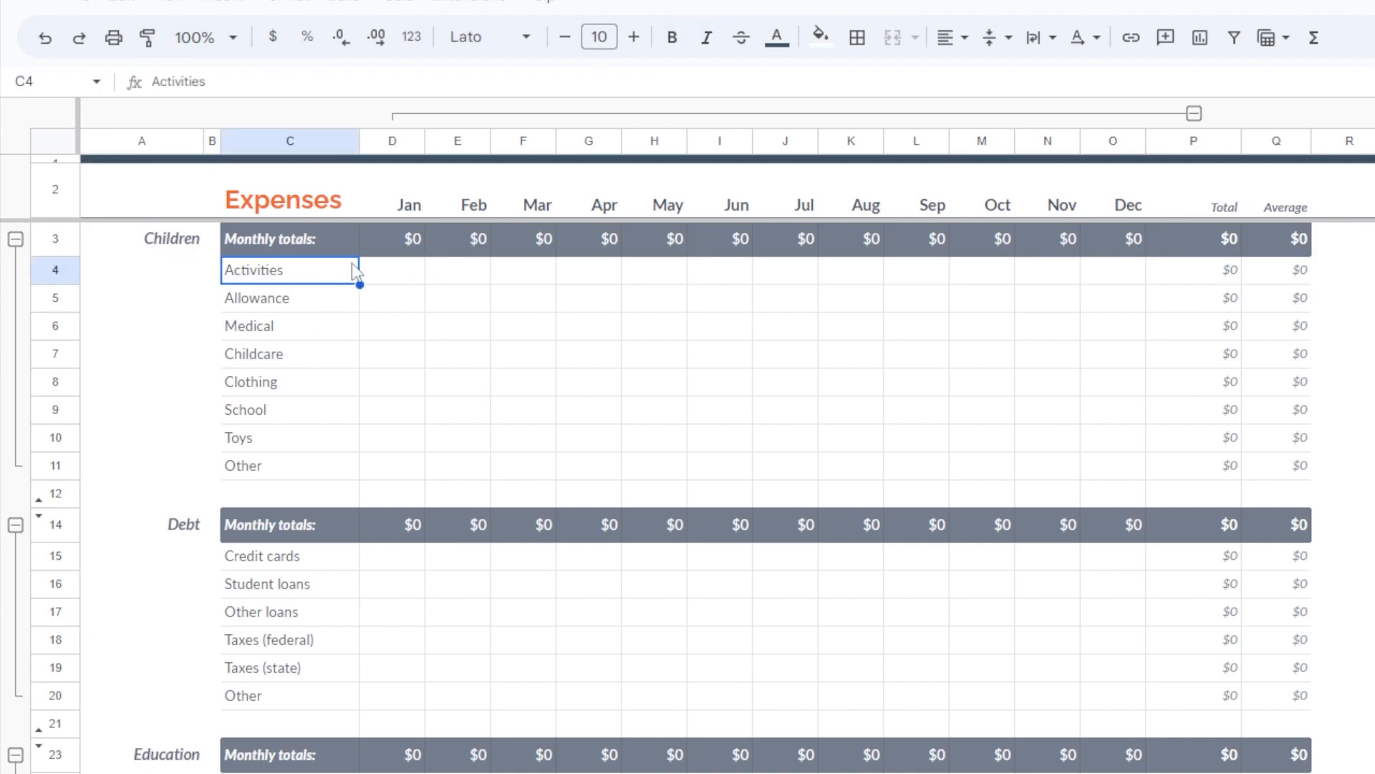
pyautogui.click(298, 302)
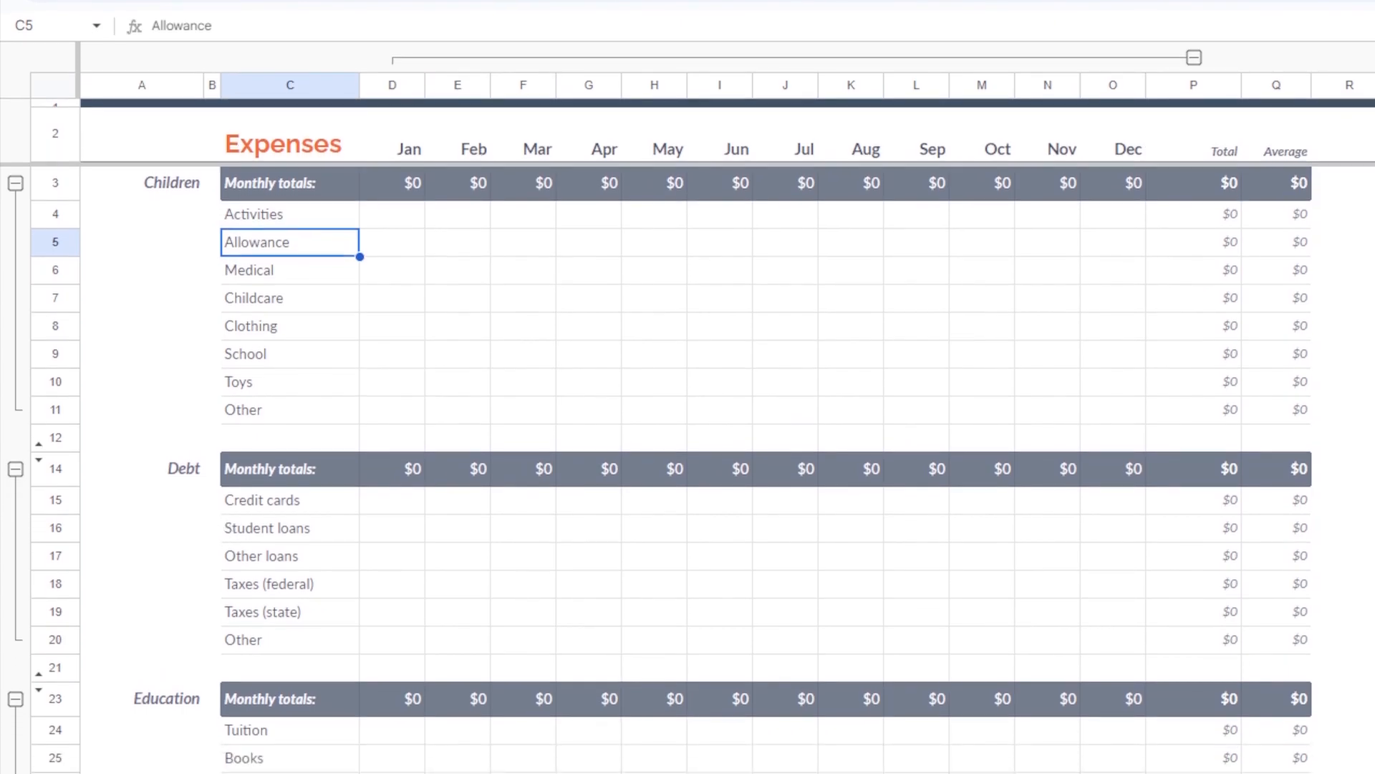
pyautogui.scroll(-5, 167, 237)
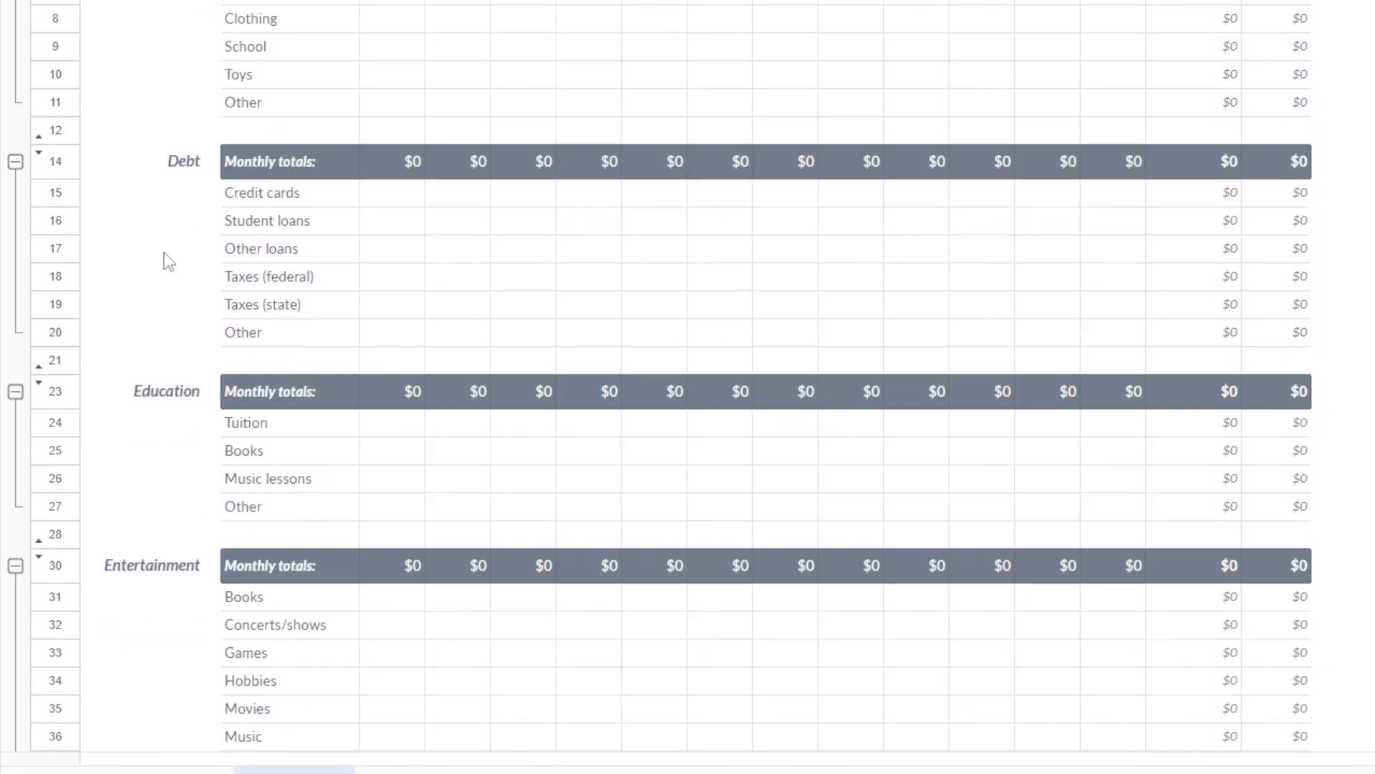
pyautogui.scroll(-15, 158, 350)
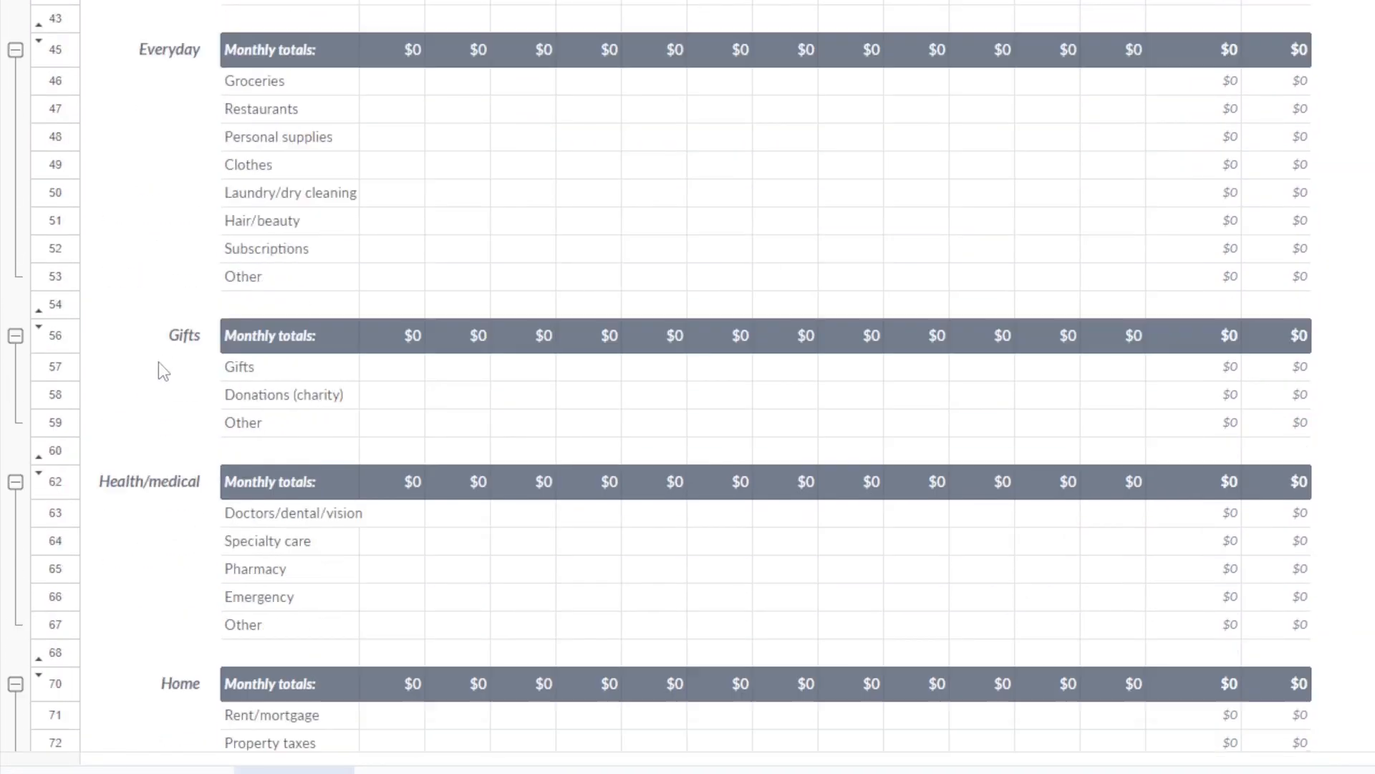
pyautogui.scroll(-12, 169, 552)
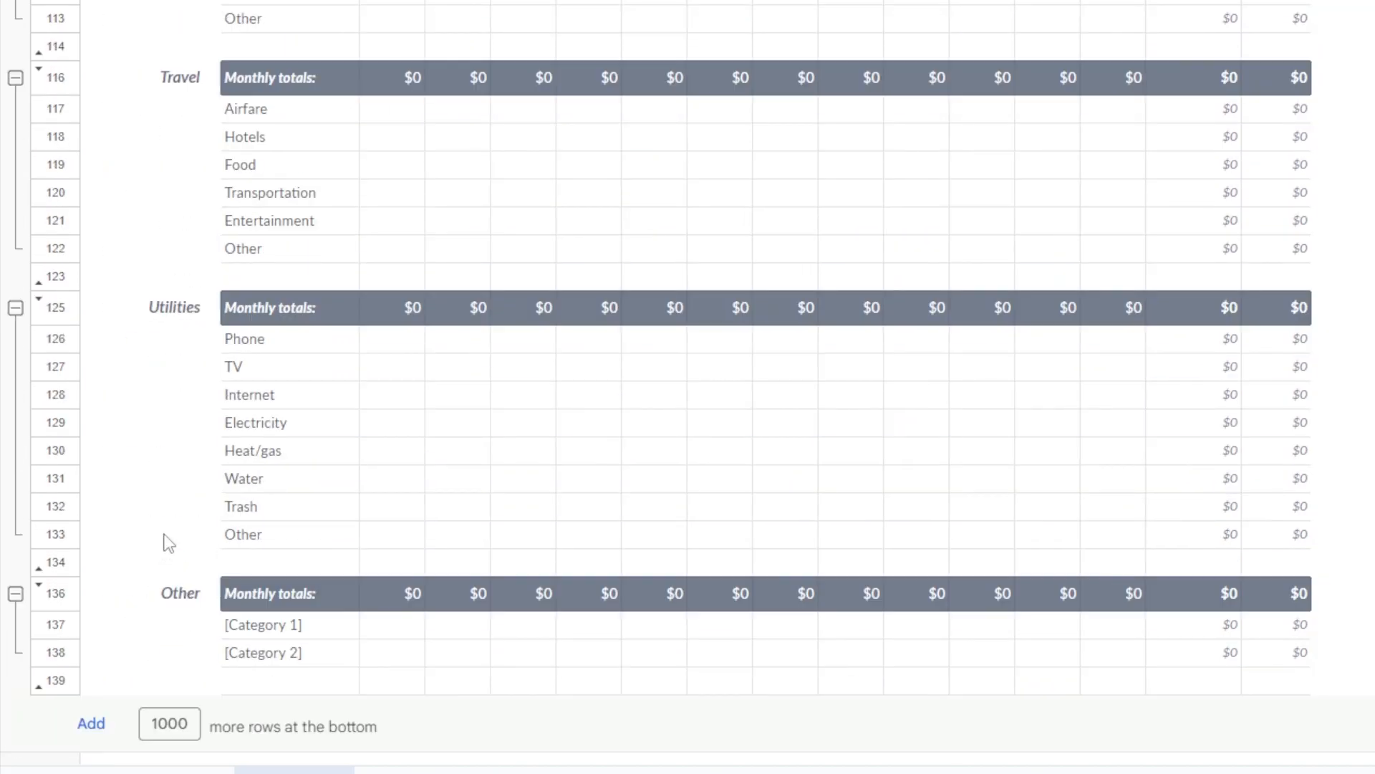
pyautogui.scroll(20, 186, 520)
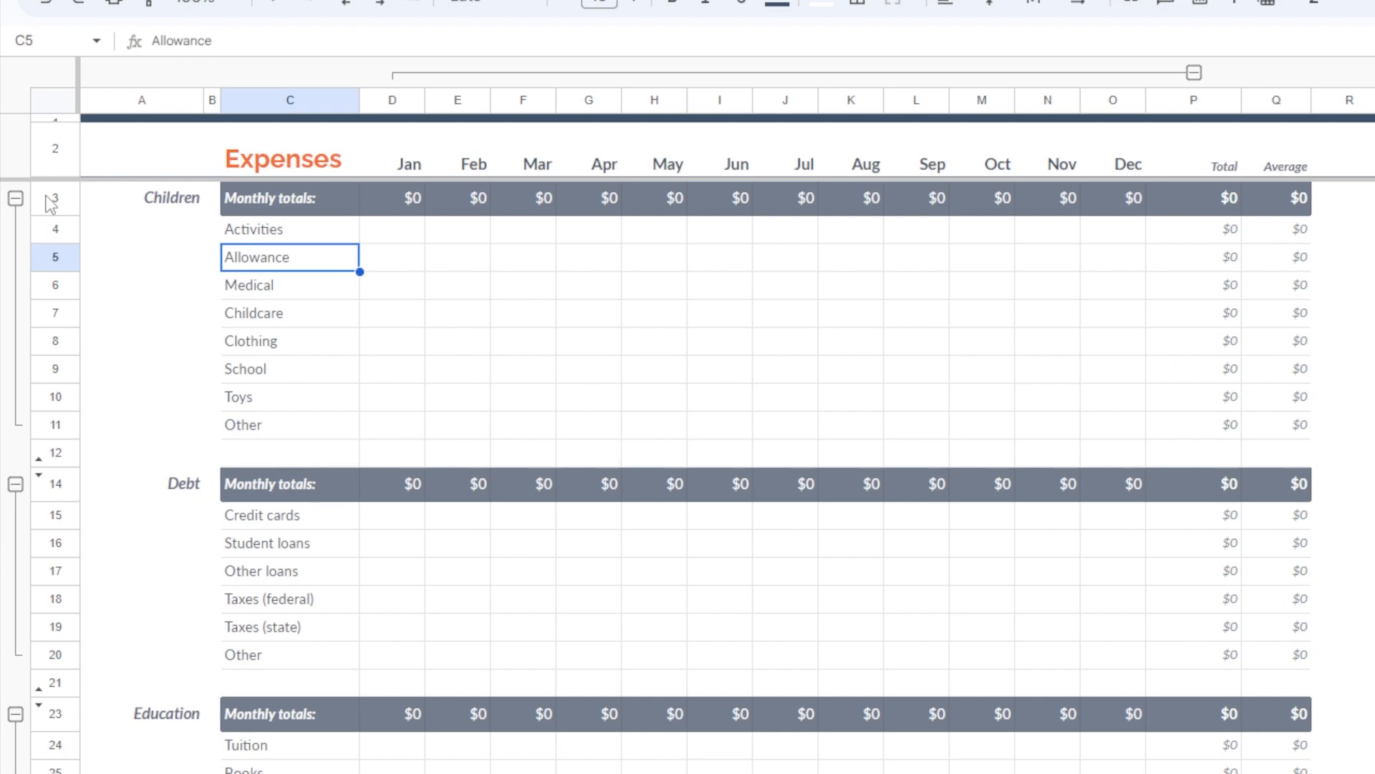
# Delete rows 3 to 11 of the Expenses sheet, which hold the Children category group
pyautogui.click(51, 202)
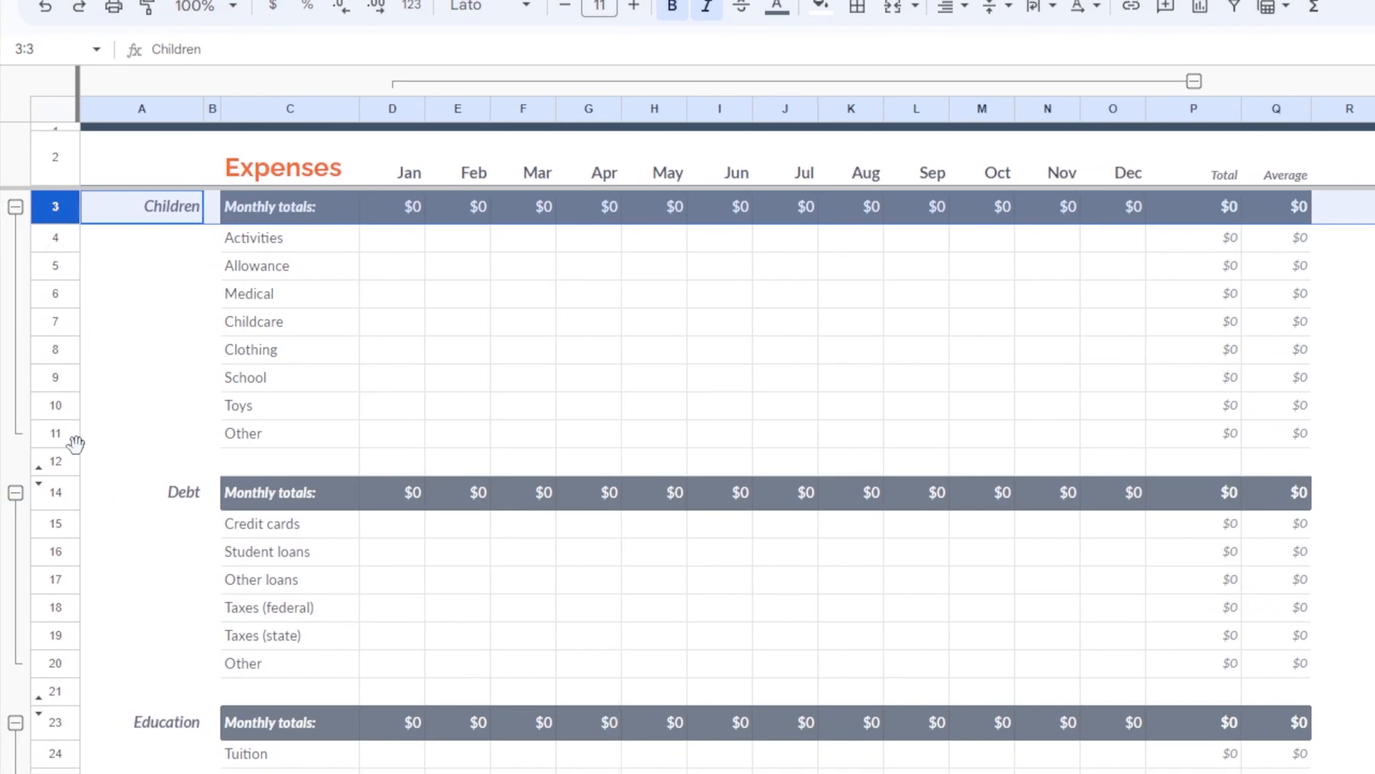
pyautogui.keyDown('shift'); pyautogui.click(57, 428); pyautogui.keyUp('shift')
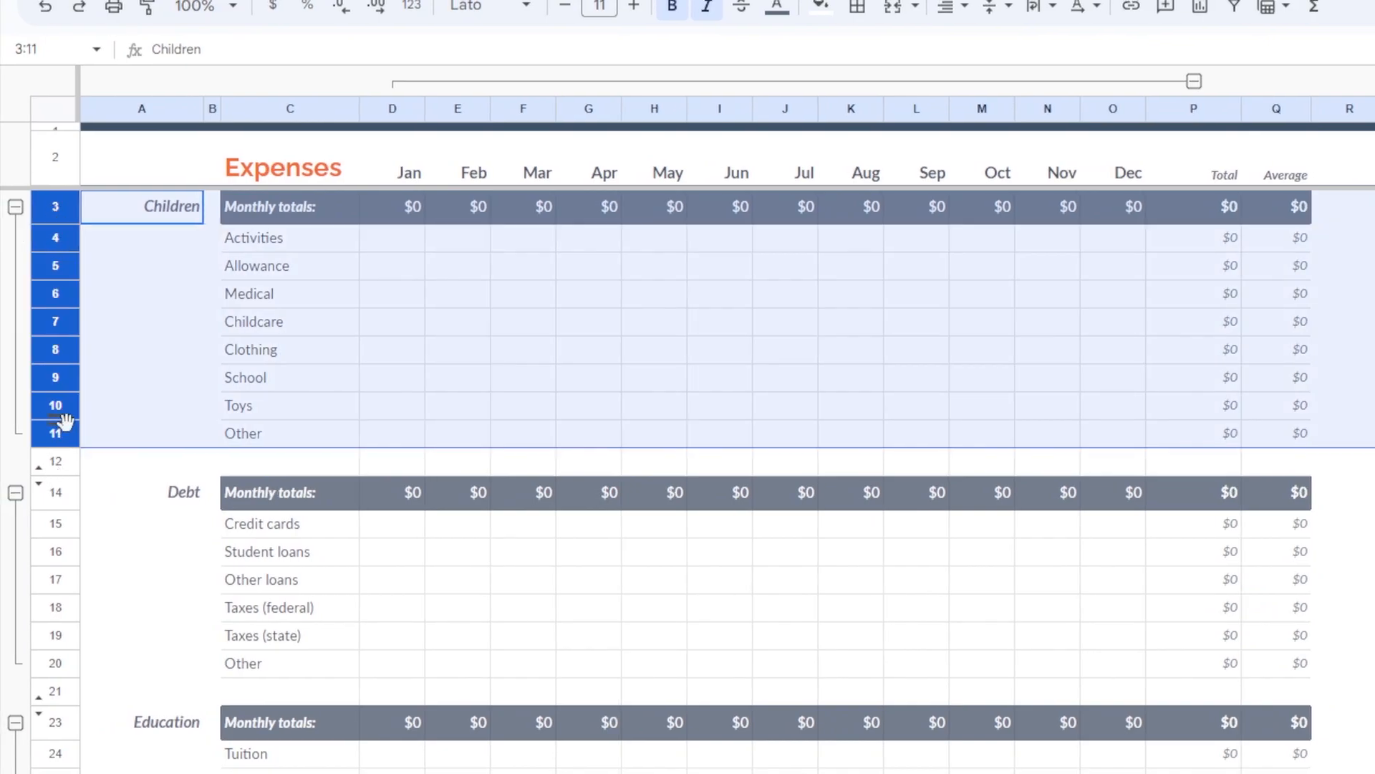
pyautogui.rightClick(55, 205)
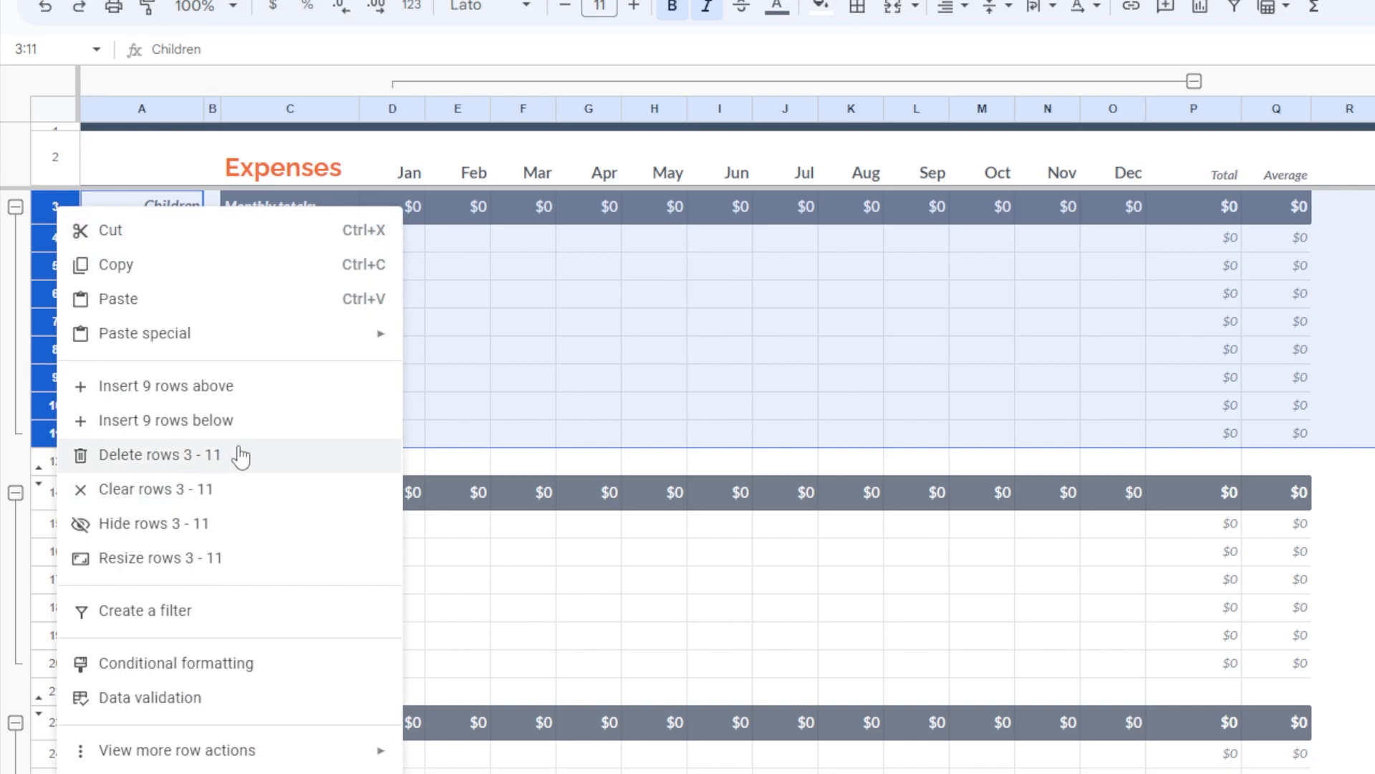
pyautogui.click(205, 455)
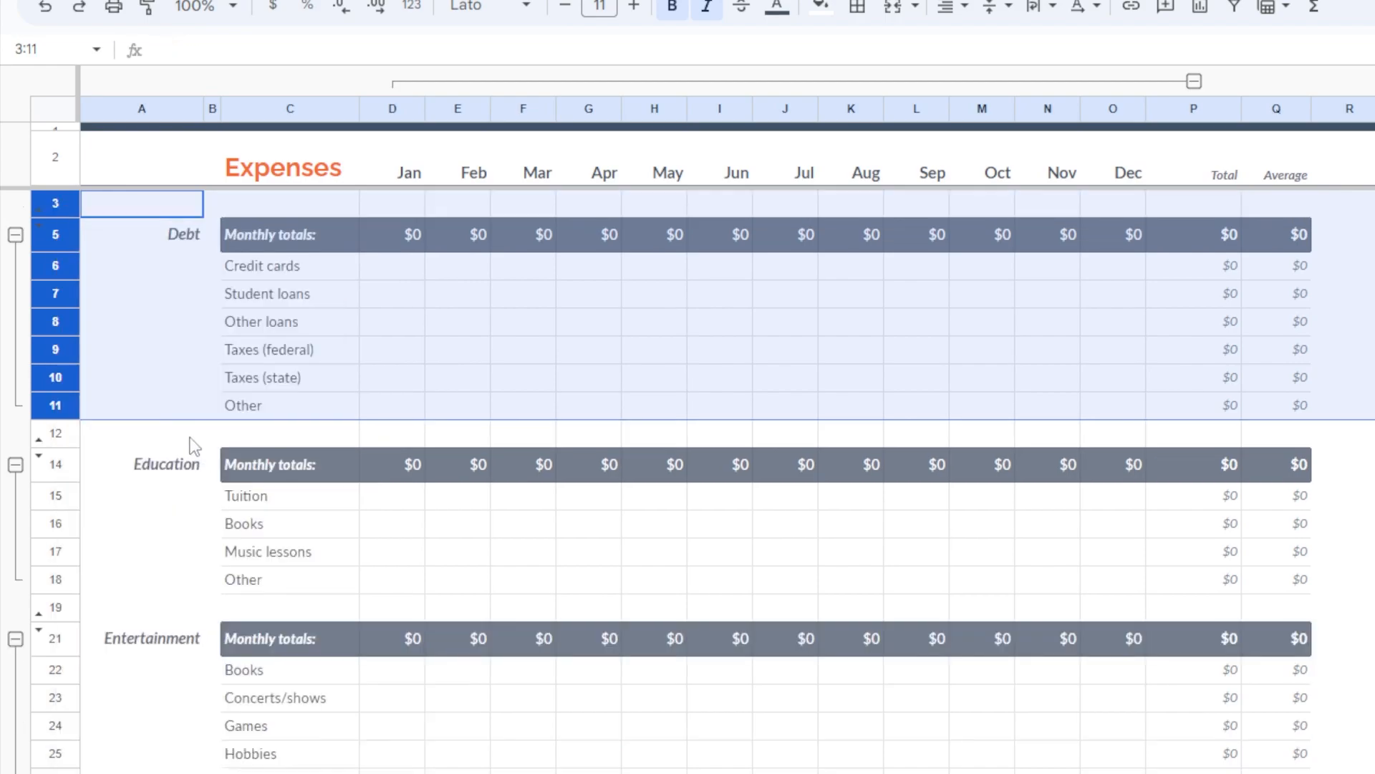
pyautogui.click(1350, 405)
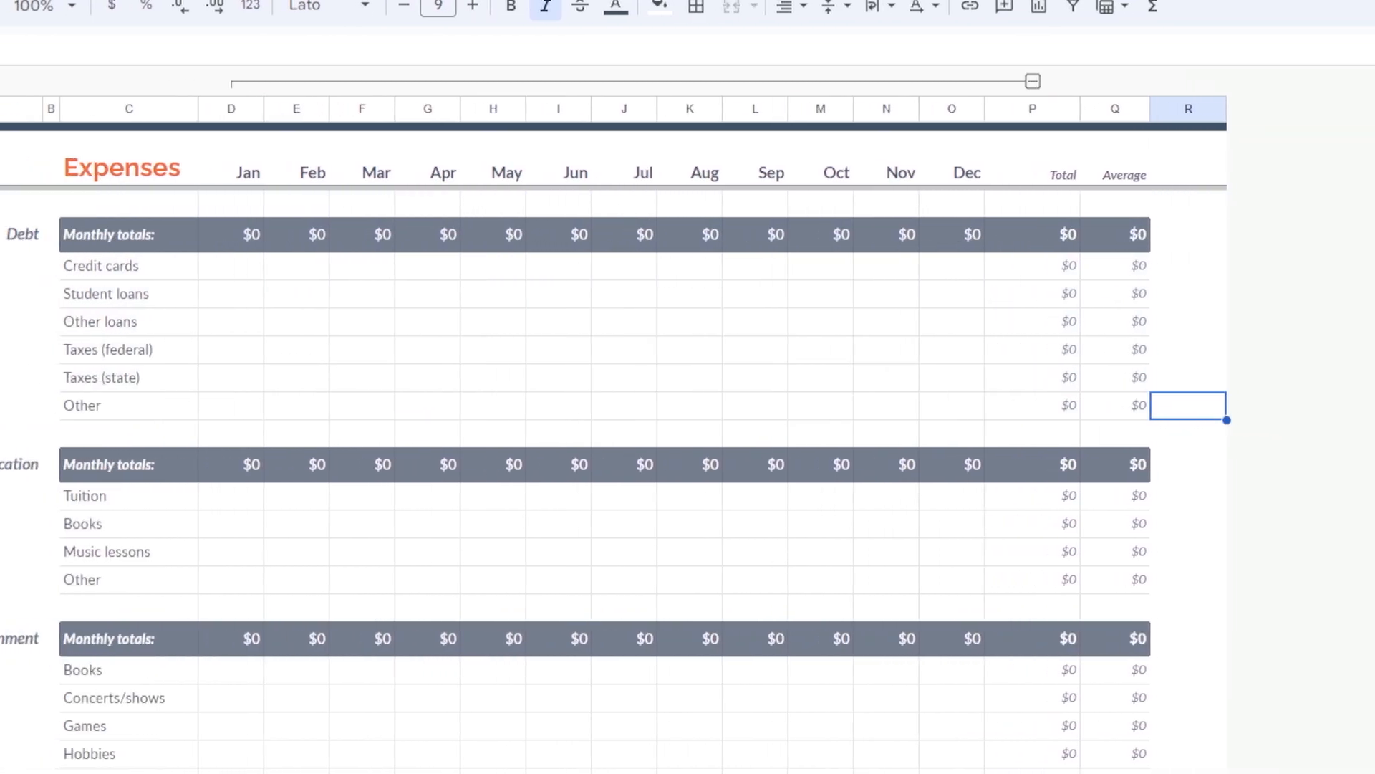
# Copy the Education group's Other row, columns C to Q, down into the blank row 19 with the fill handle
pyautogui.click(215, 208)
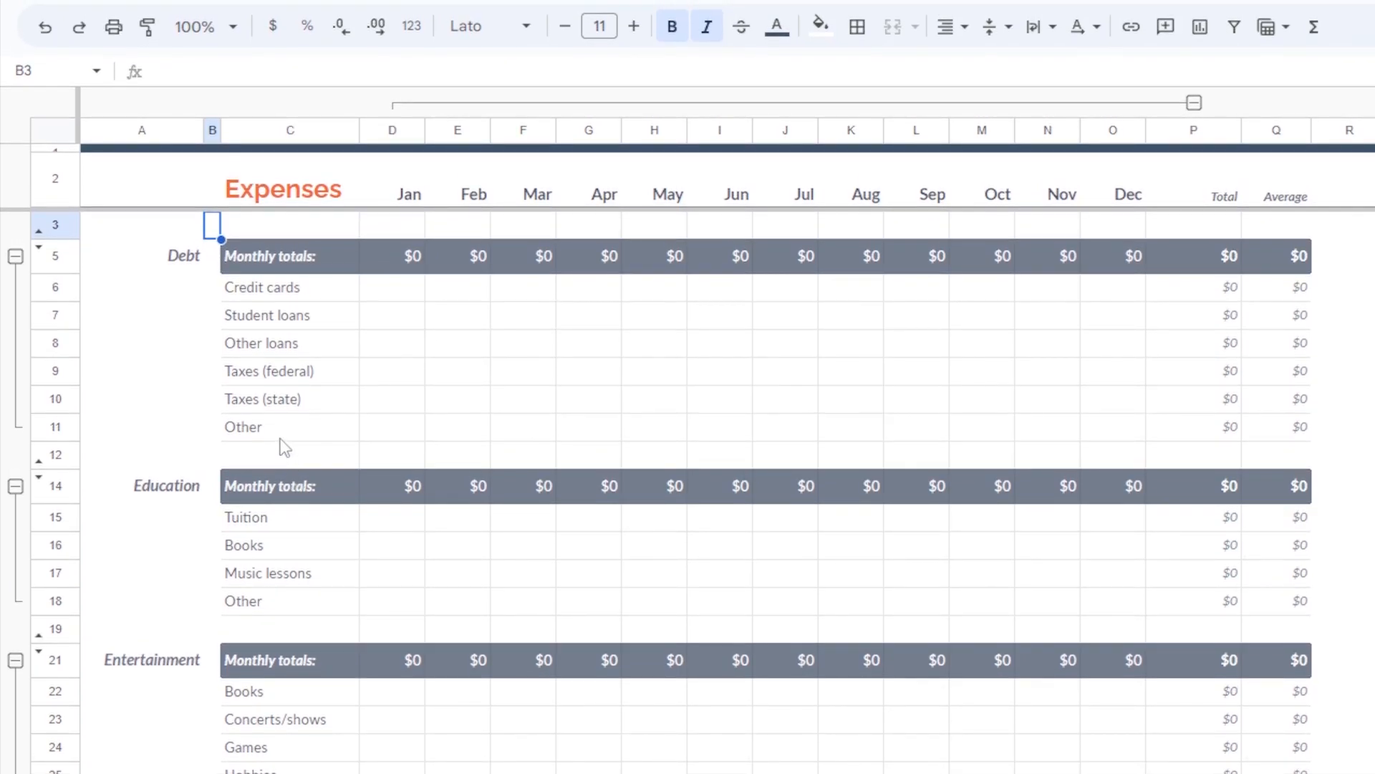
pyautogui.click(250, 571)
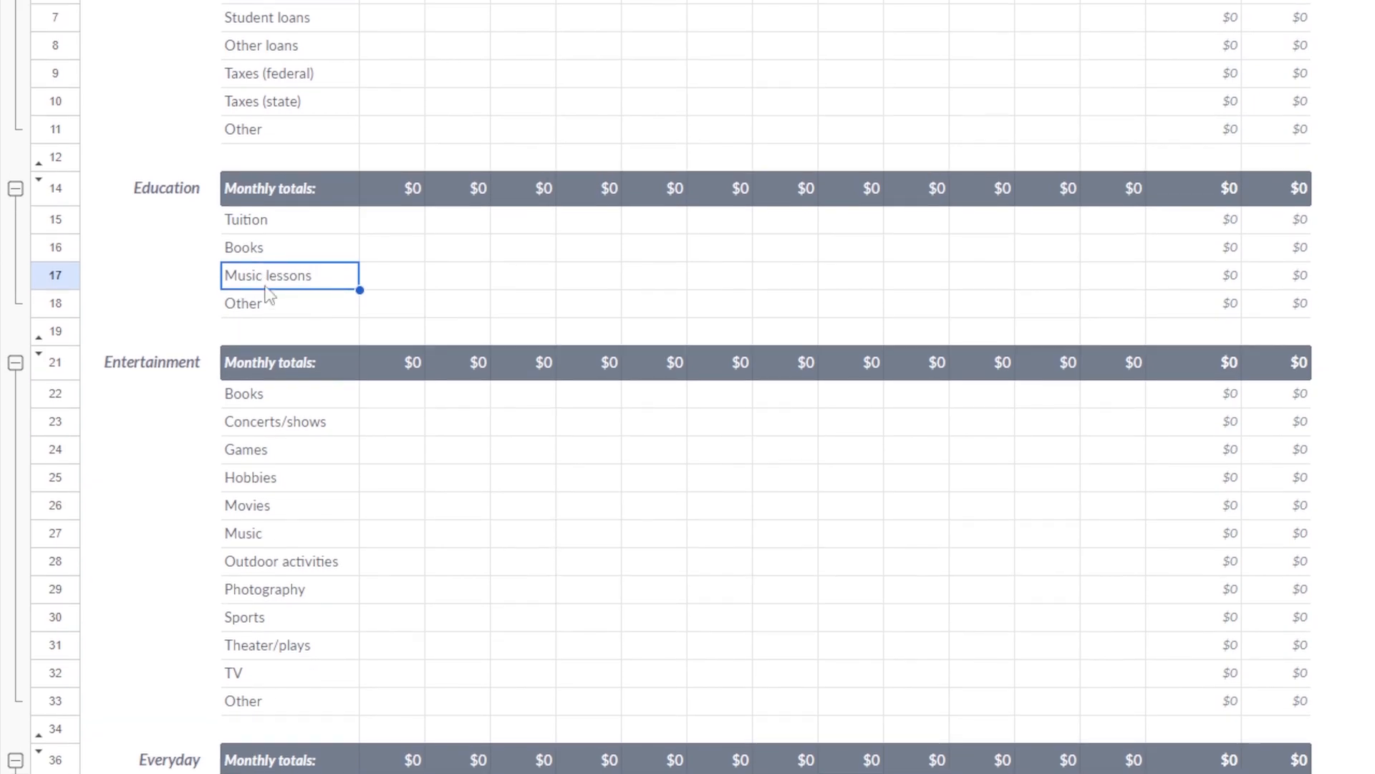
pyautogui.click(283, 295)
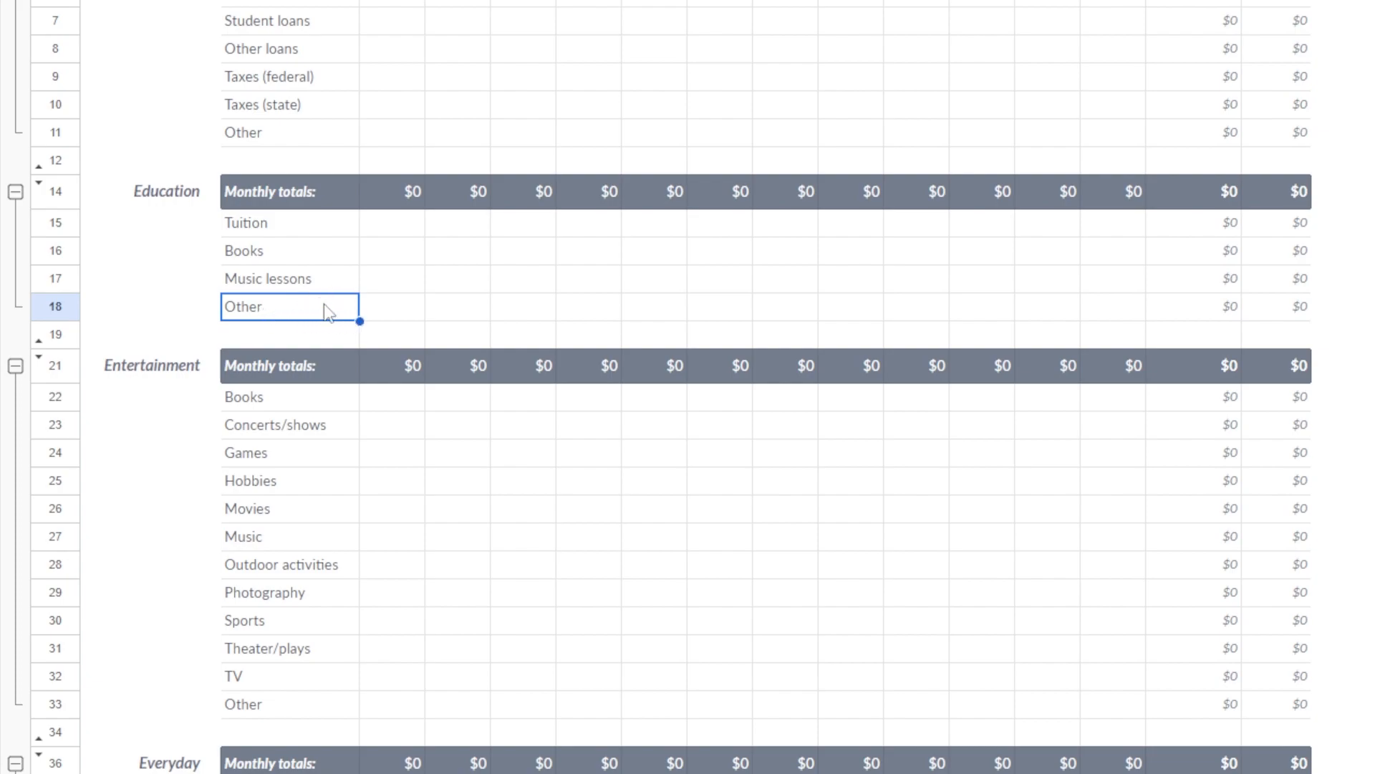
pyautogui.moveTo(281, 315); pyautogui.dragTo(1300, 312)
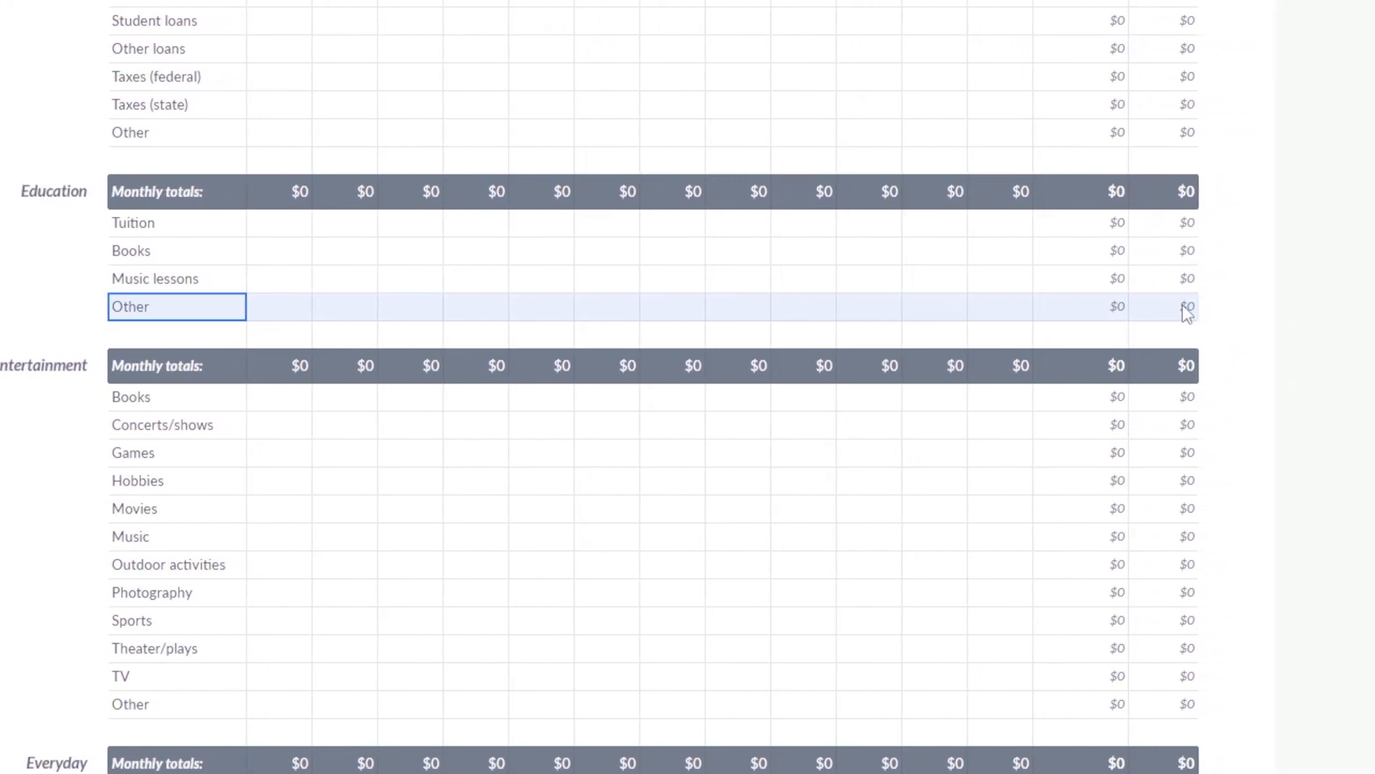
pyautogui.moveTo(1185, 314); pyautogui.dragTo(1187, 315)
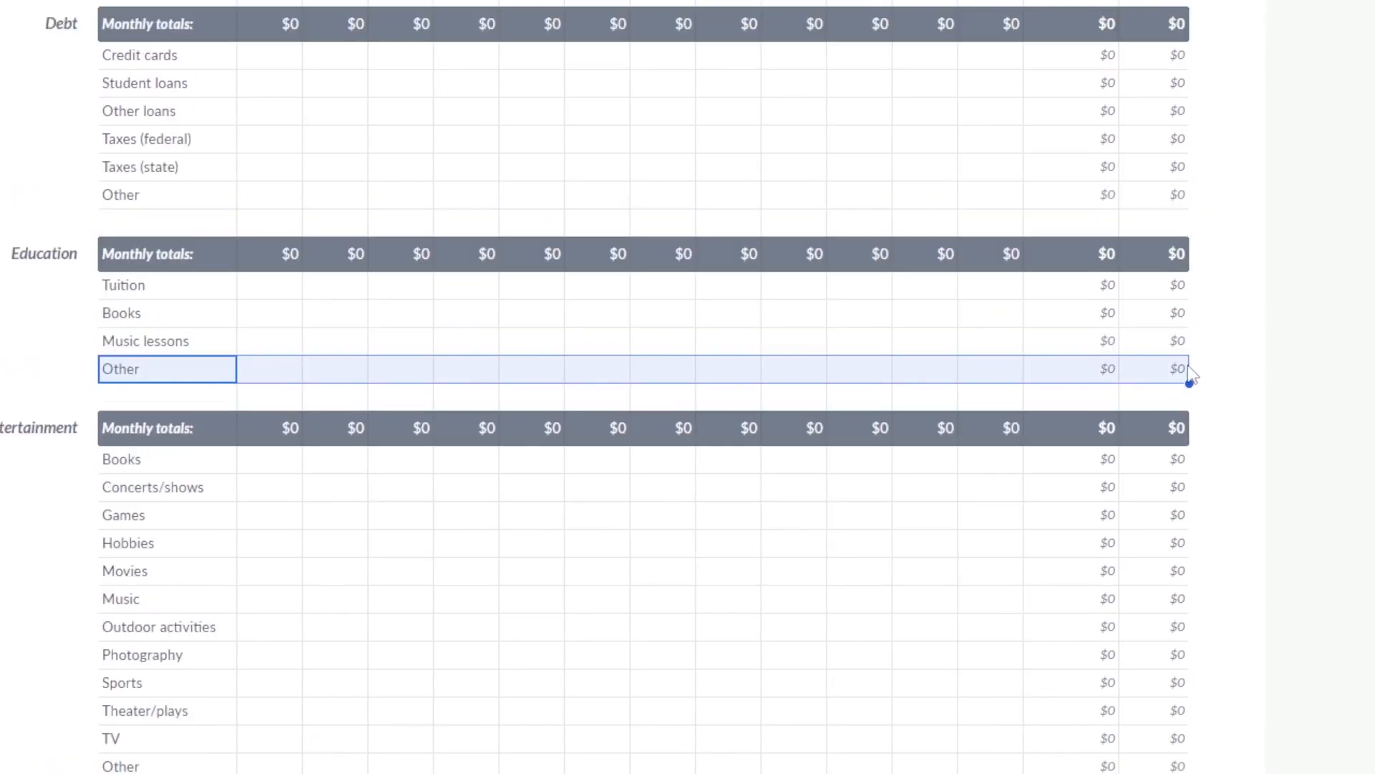
pyautogui.moveTo(1183, 382); pyautogui.dragTo(1175, 406)
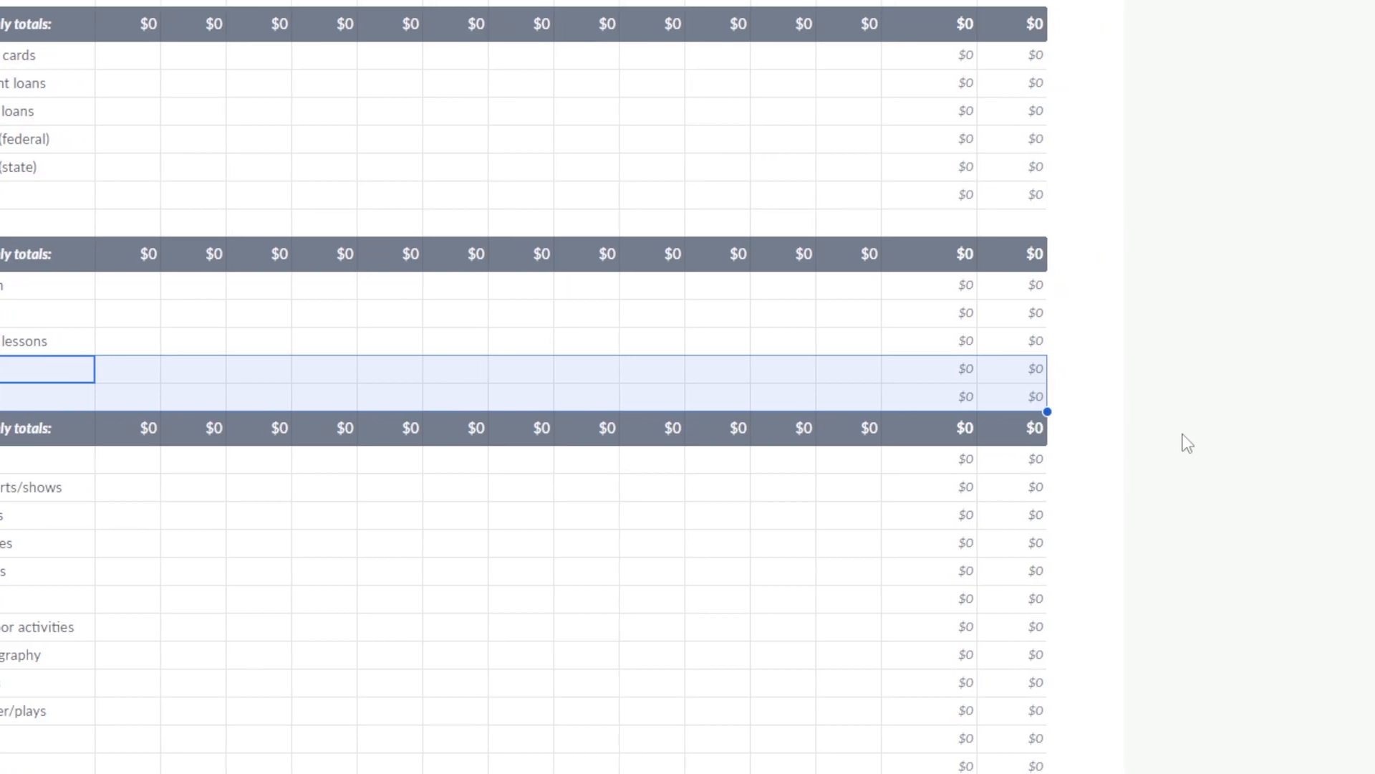
# Rename the new Education category in cell C19 as Bus Pass
pyautogui.click(258, 396)
pyautogui.doubleClick(258, 396)
pyautogui.write('T')
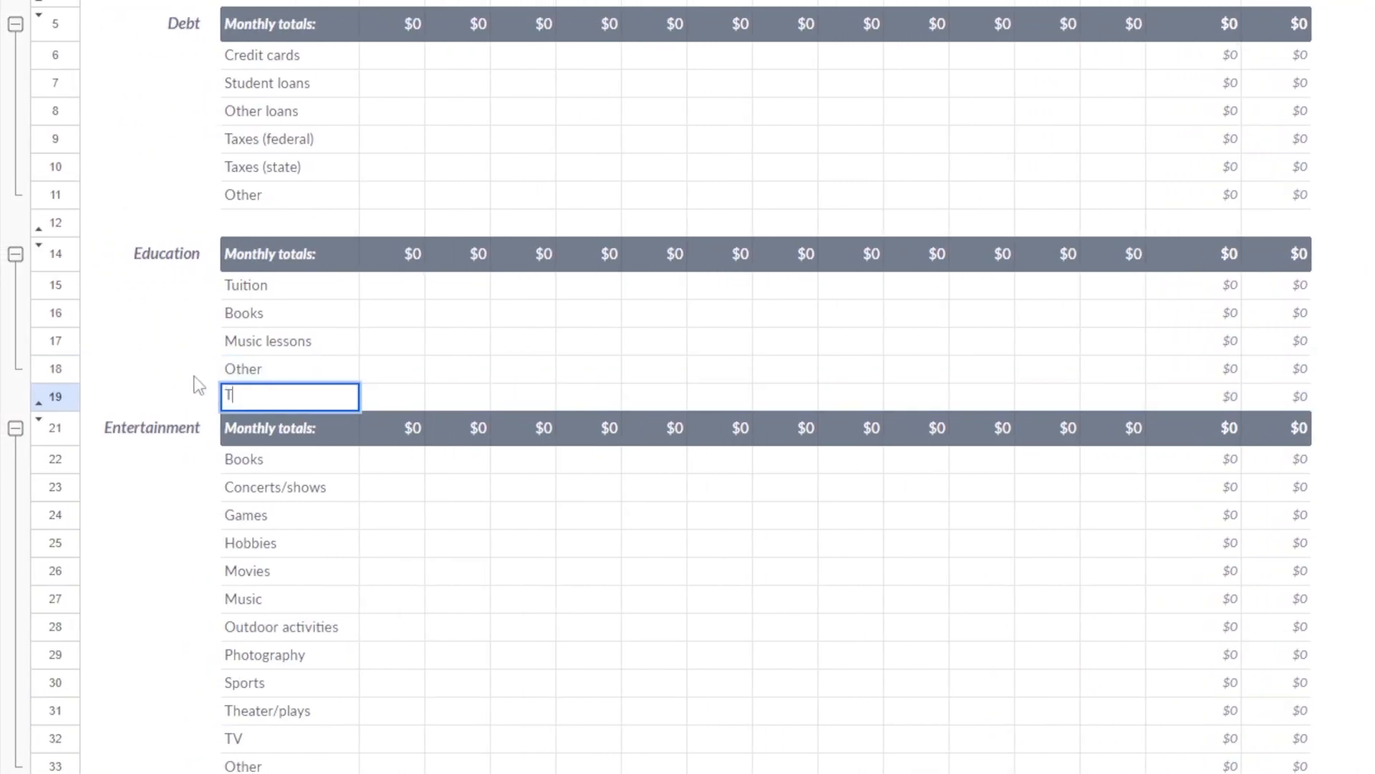
pyautogui.write('ranspo')
pyautogui.hotkey('ctrl', 'a')
pyautogui.write('B')
pyautogui.click(263, 352)
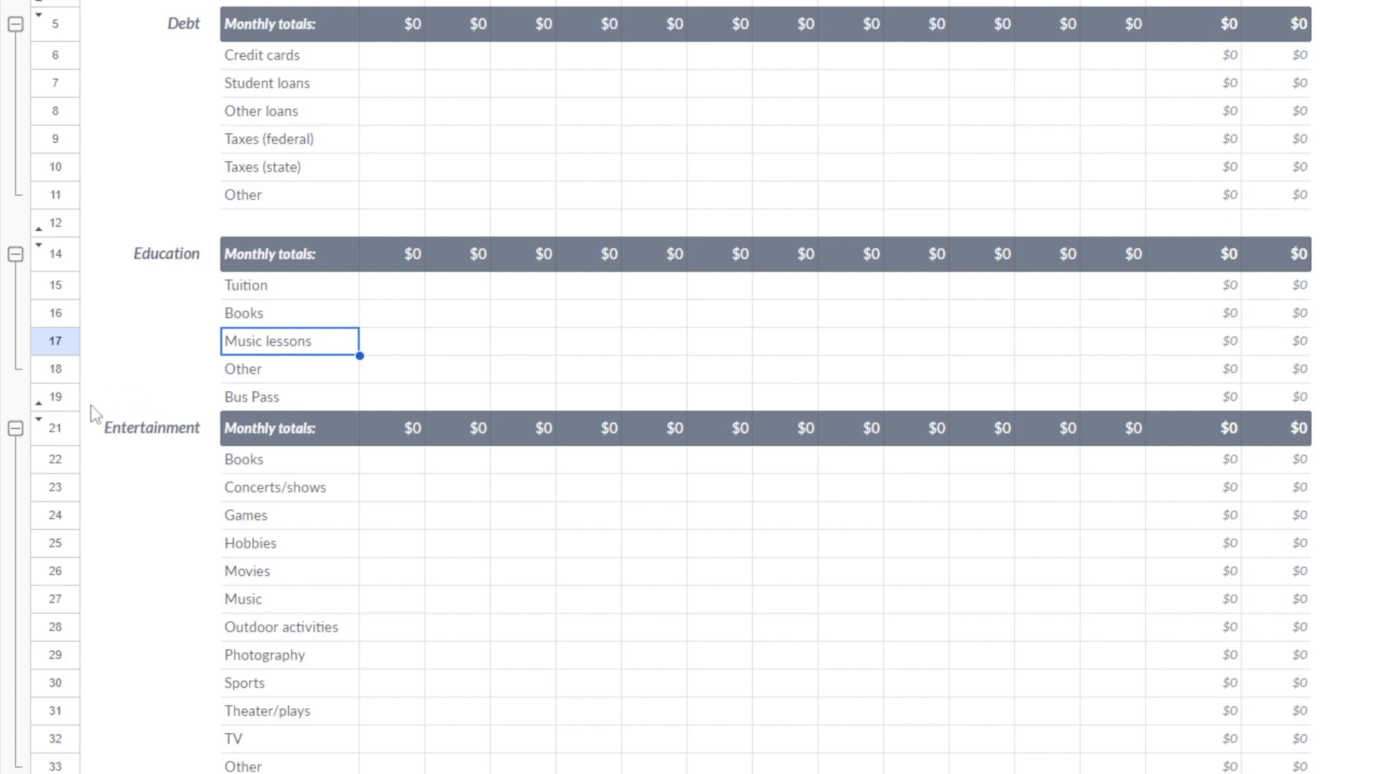
# Insert one blank row below the Bus Pass row to separate Education from the Entertainment group
pyautogui.rightClick(55, 394)
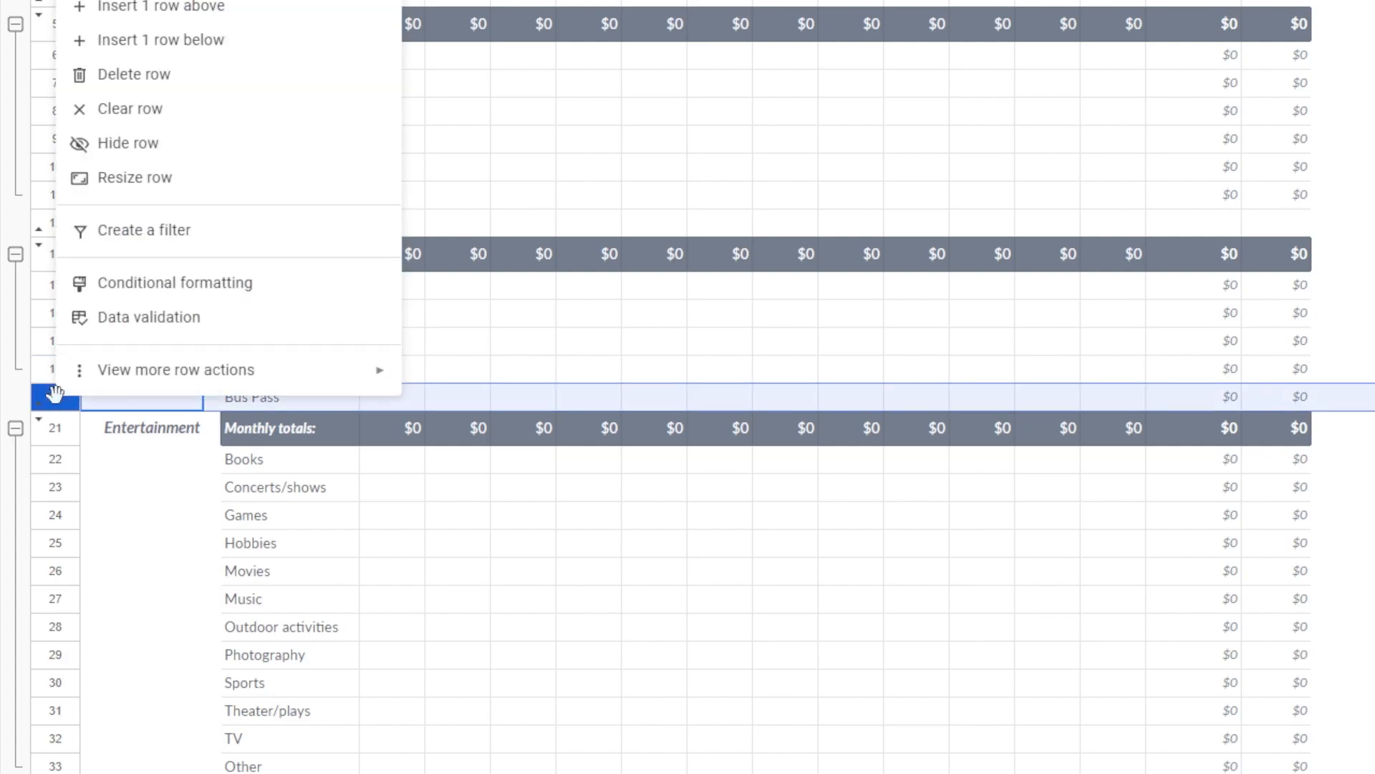
pyautogui.click(522, 366)
pyautogui.rightClick(54, 396)
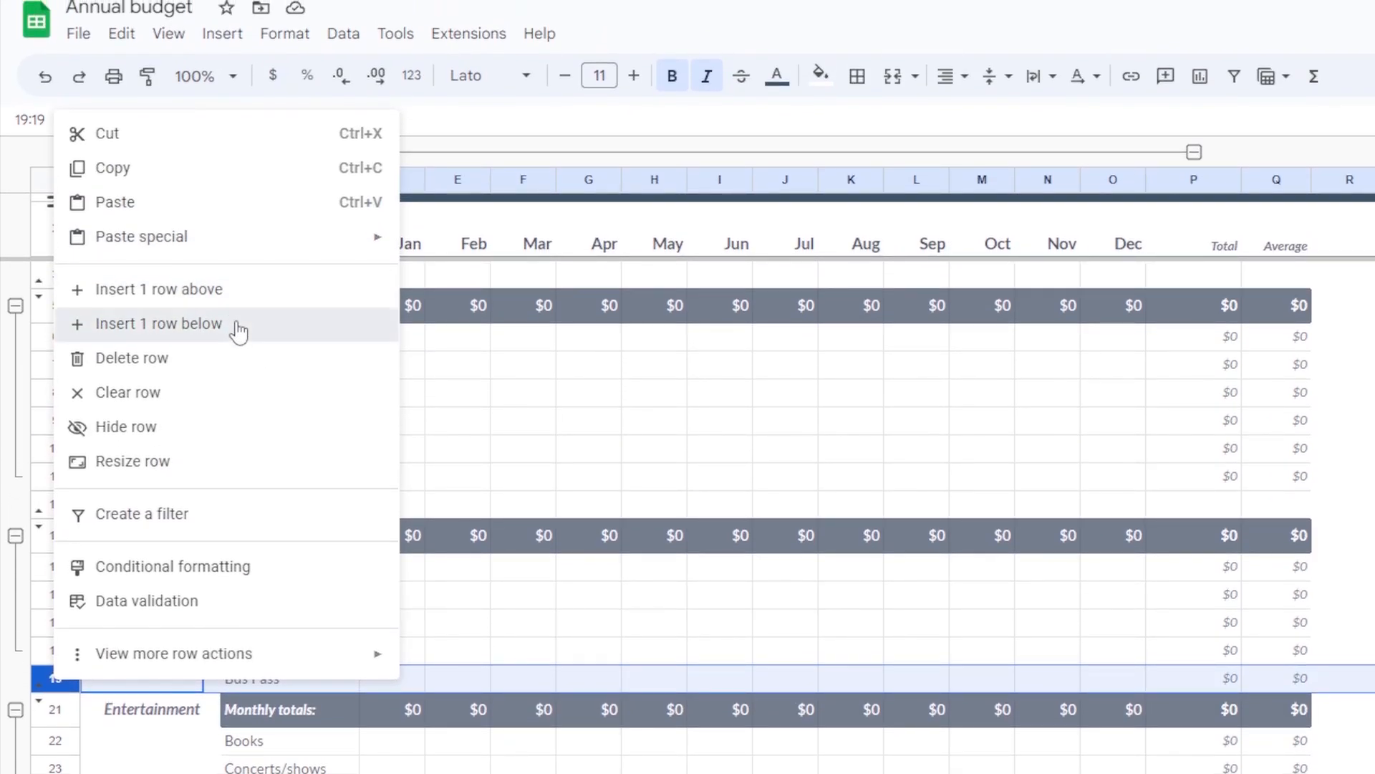
pyautogui.click(239, 324)
pyautogui.click(290, 677)
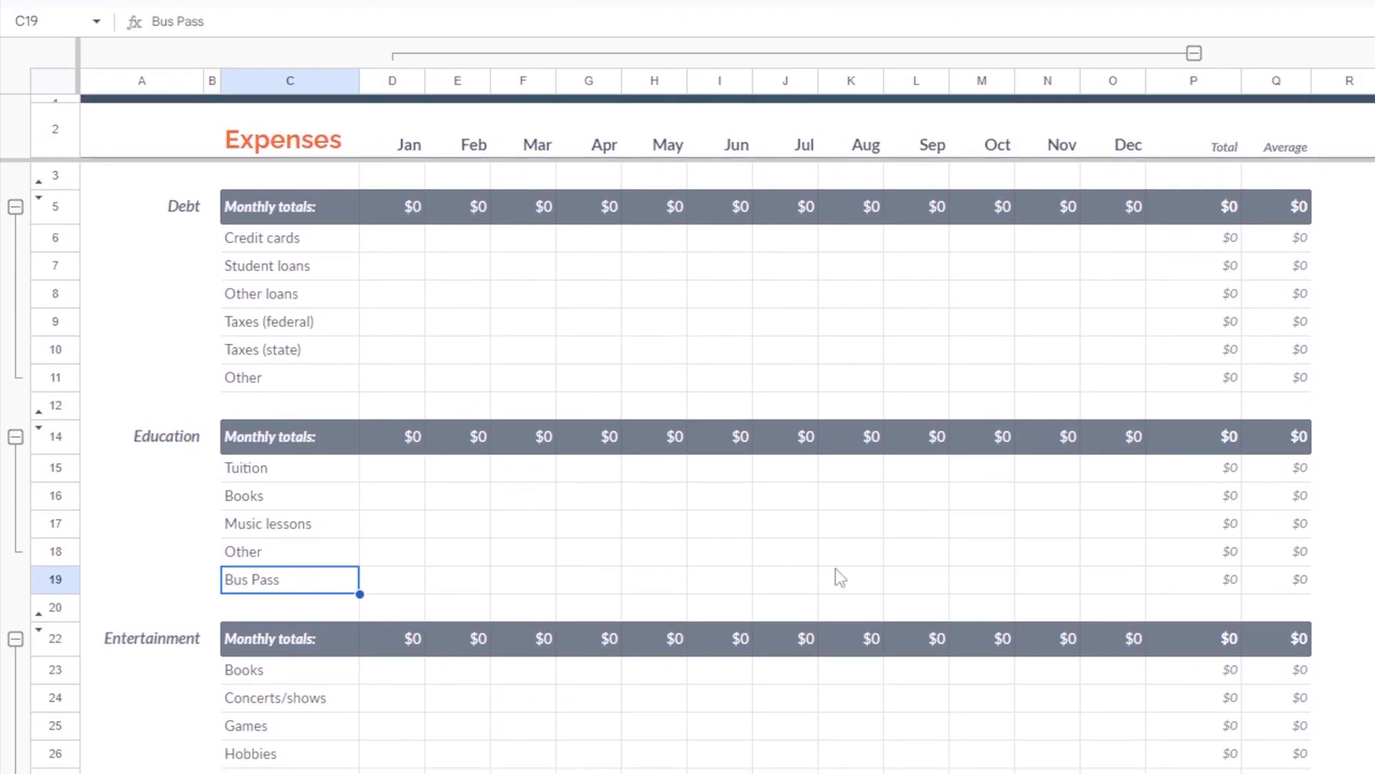
# Fill the Bus Pass row, columns C to Q, down into row 20 and check both rows' Total and Average cells
pyautogui.moveTo(308, 577); pyautogui.dragTo(777, 581)
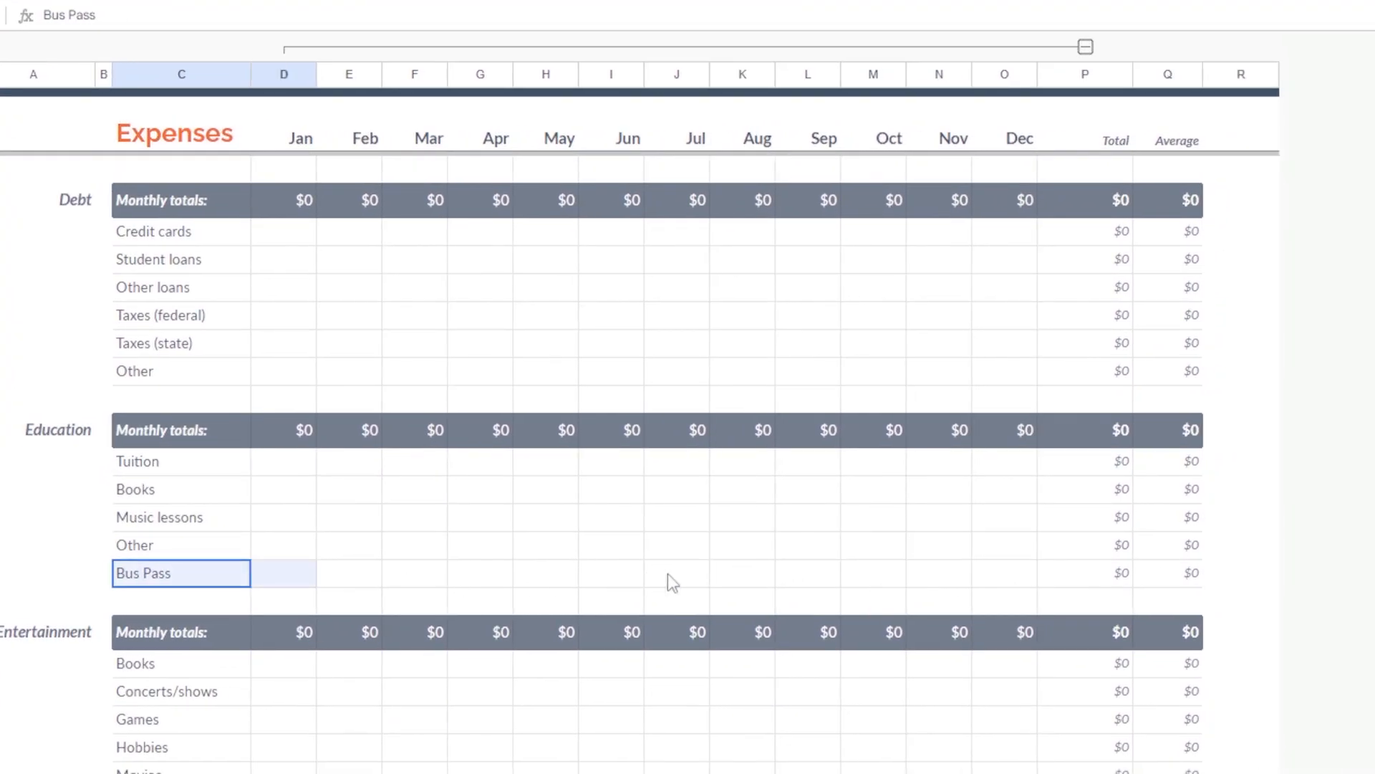
pyautogui.moveTo(672, 581); pyautogui.dragTo(1256, 590)
pyautogui.click(1210, 588)
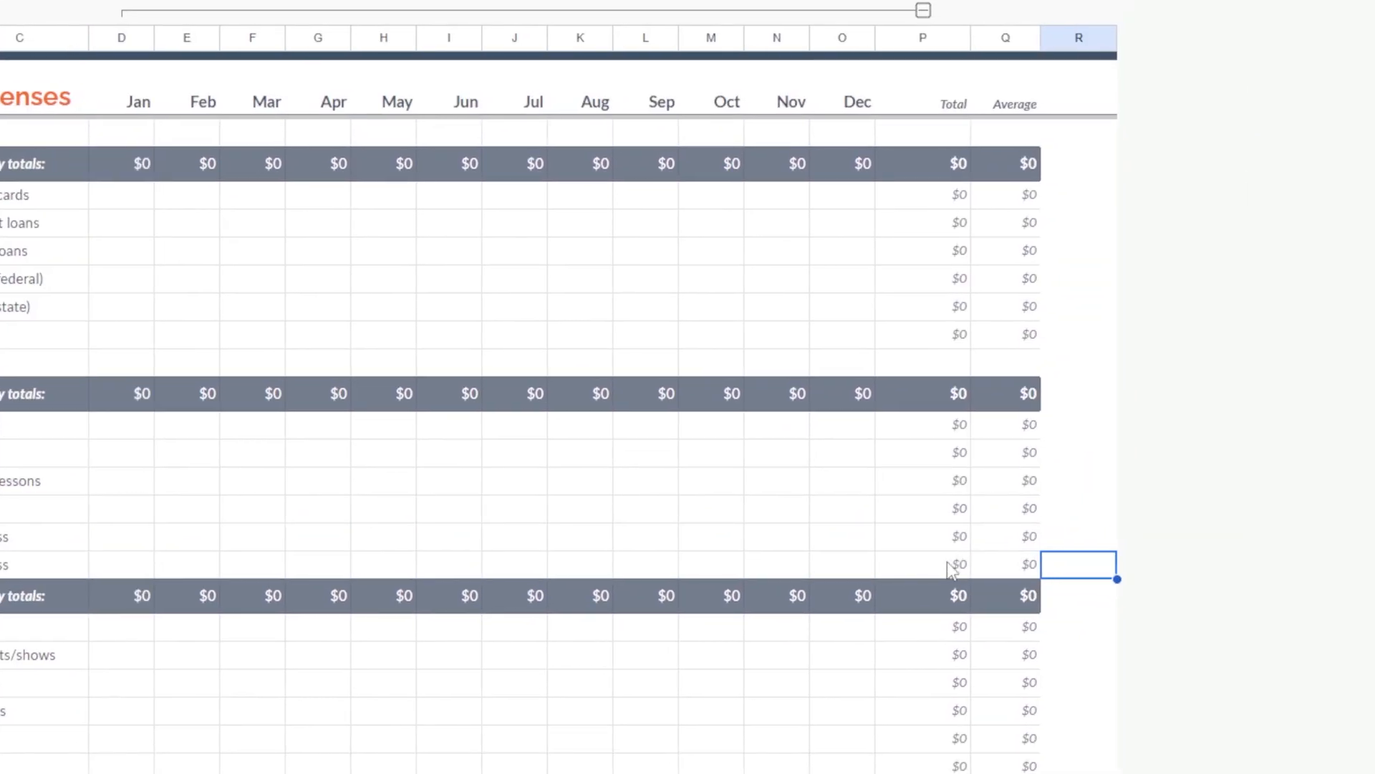
pyautogui.click(947, 538)
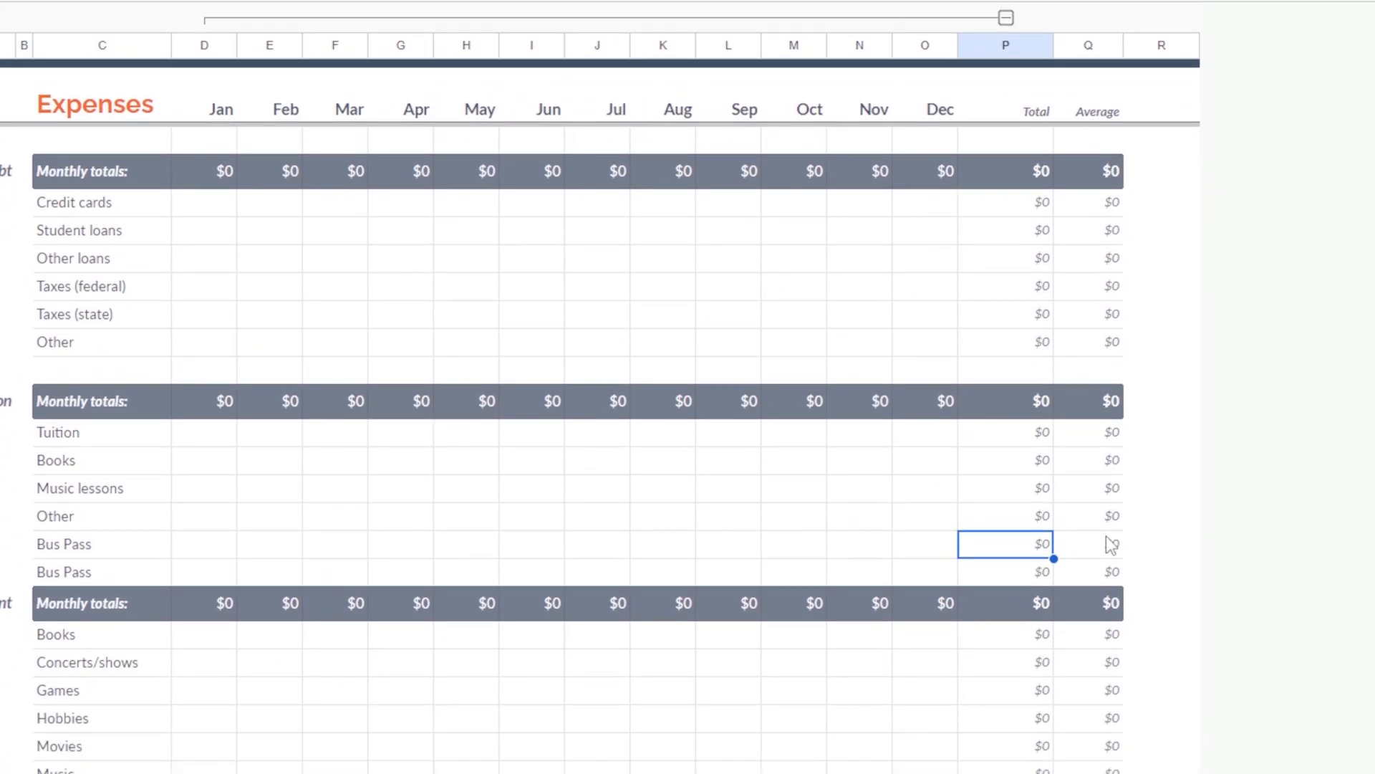
pyautogui.click(1102, 681)
pyautogui.click(1017, 567)
pyautogui.click(1117, 577)
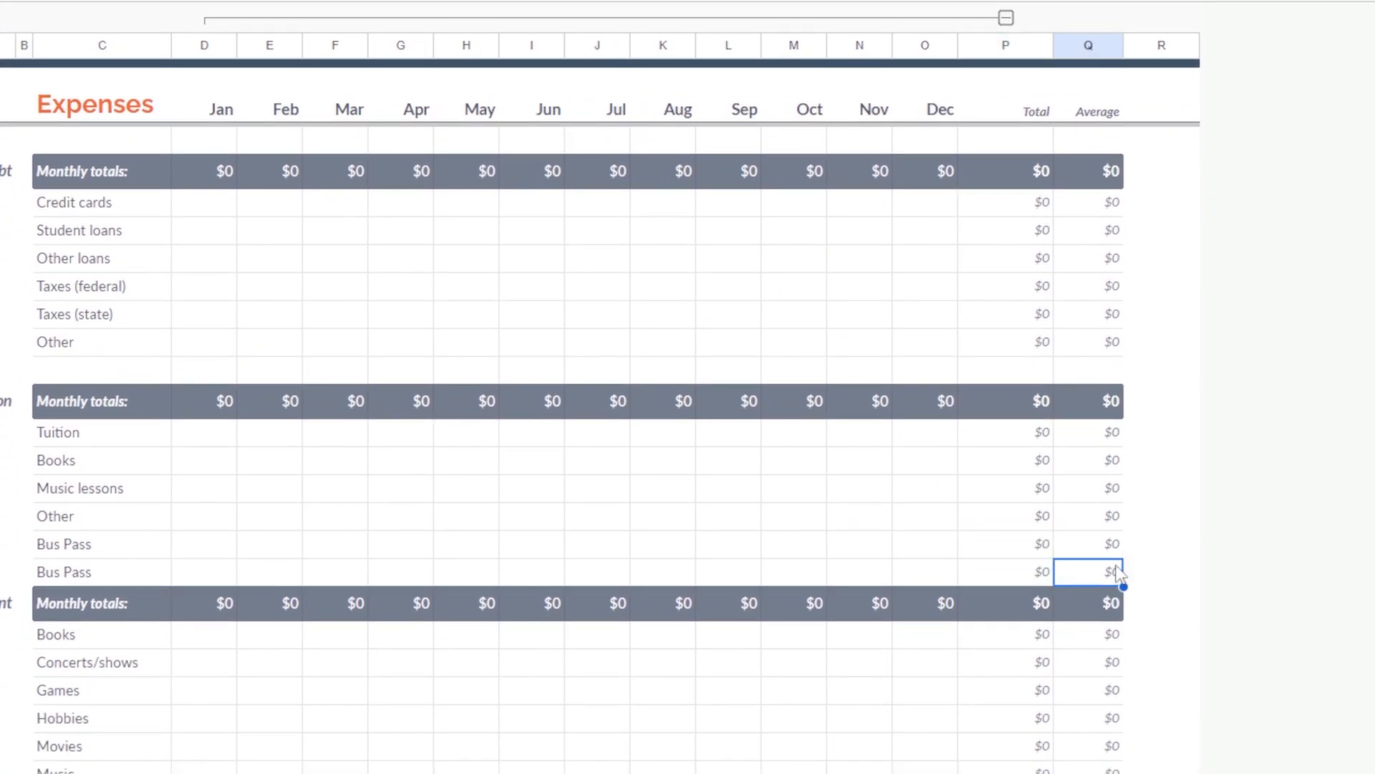
pyautogui.click(1115, 547)
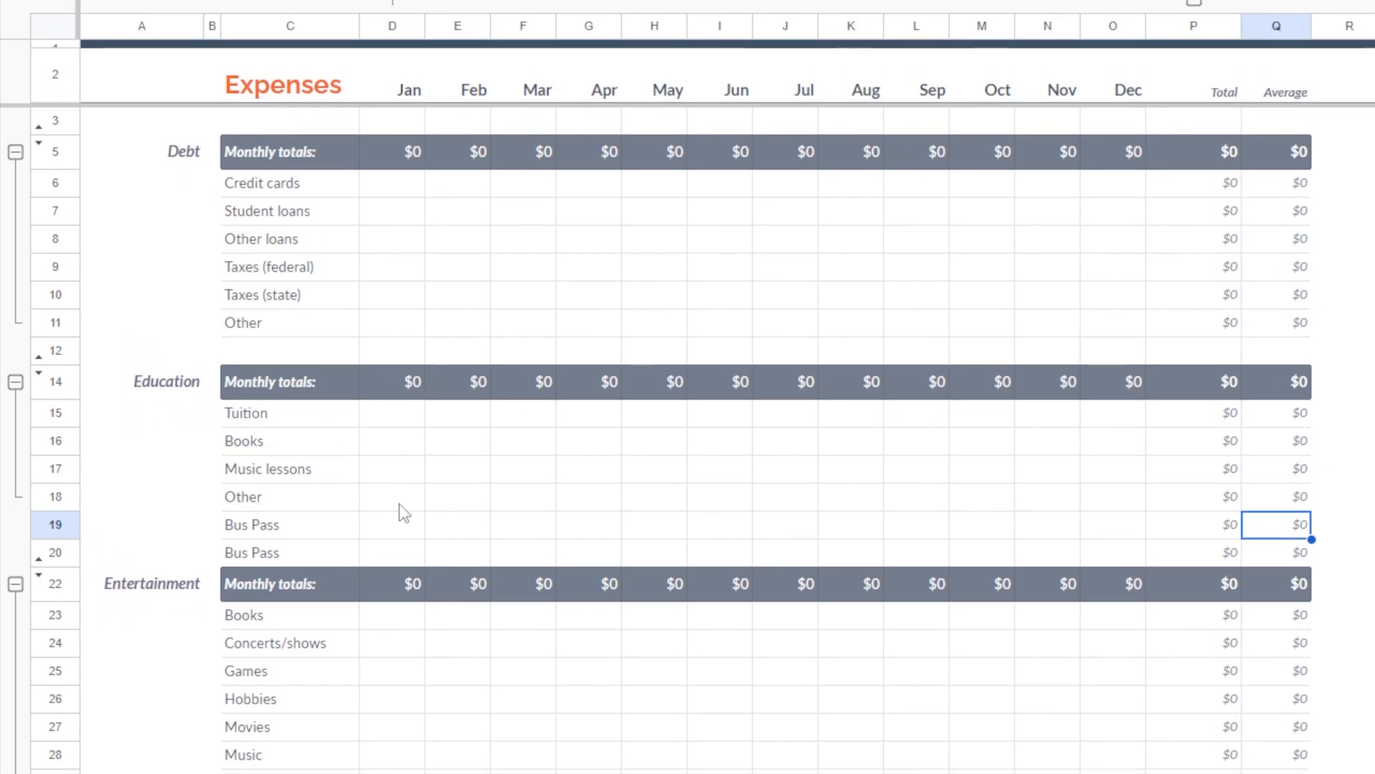
# Enter Music lessons expenses of 30 for January, 35 for February and 35 for March, and check the row's average
pyautogui.click(404, 482)
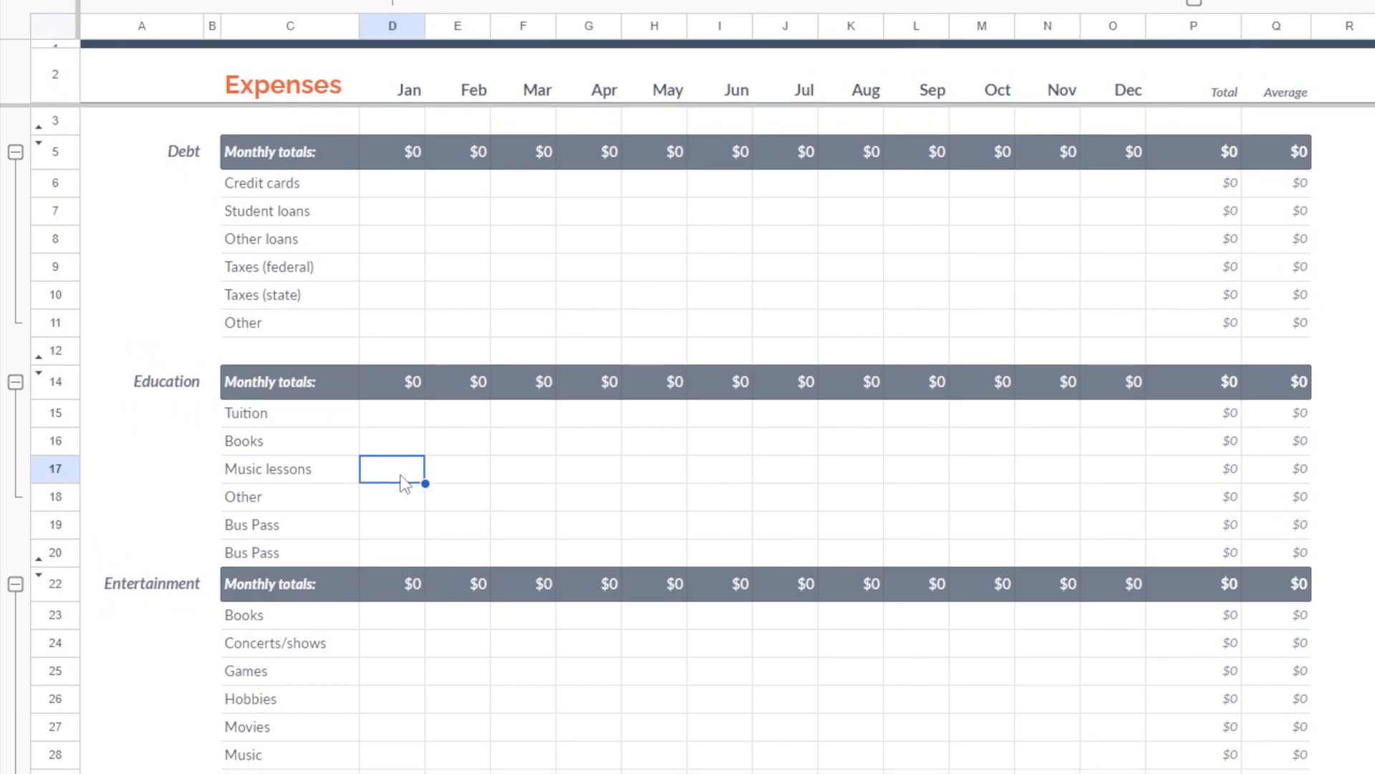
pyautogui.write('30')
pyautogui.click(449, 473)
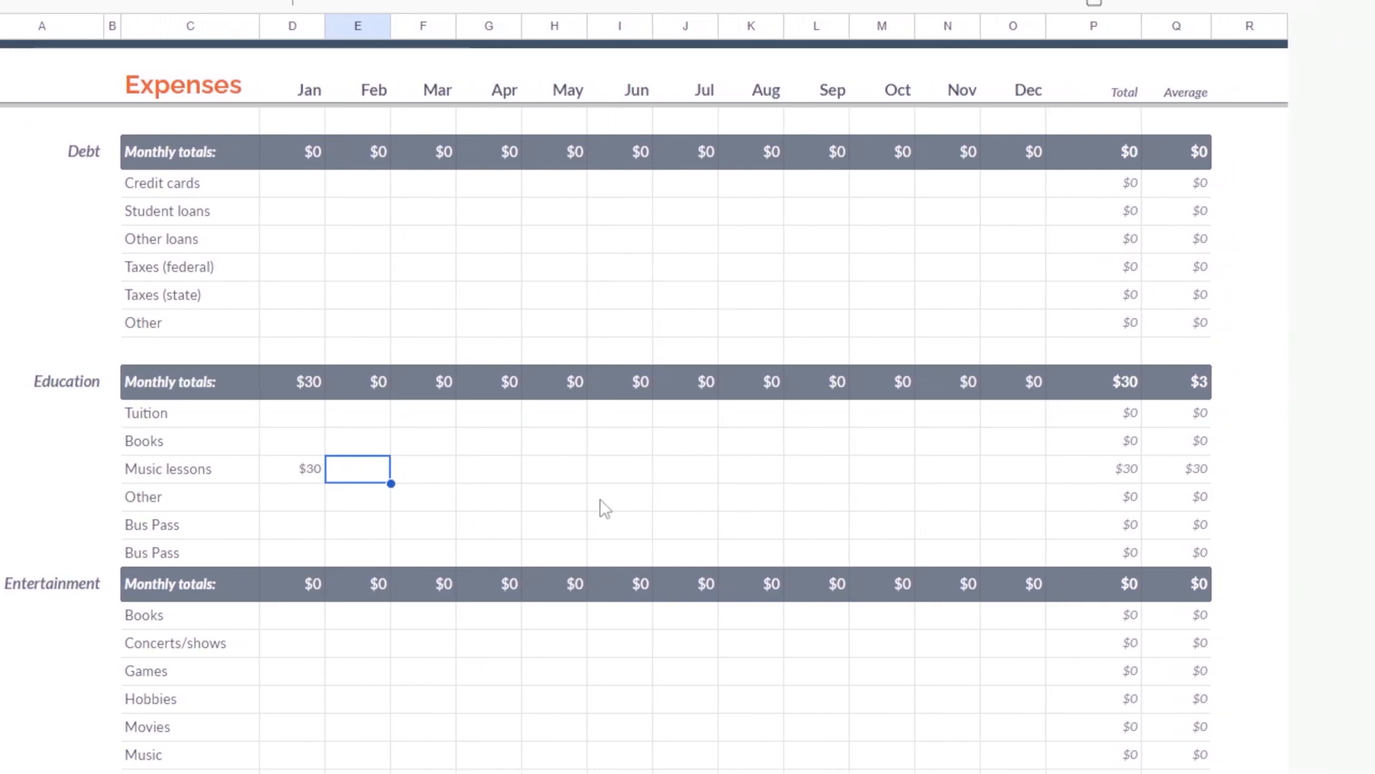
pyautogui.write('35')
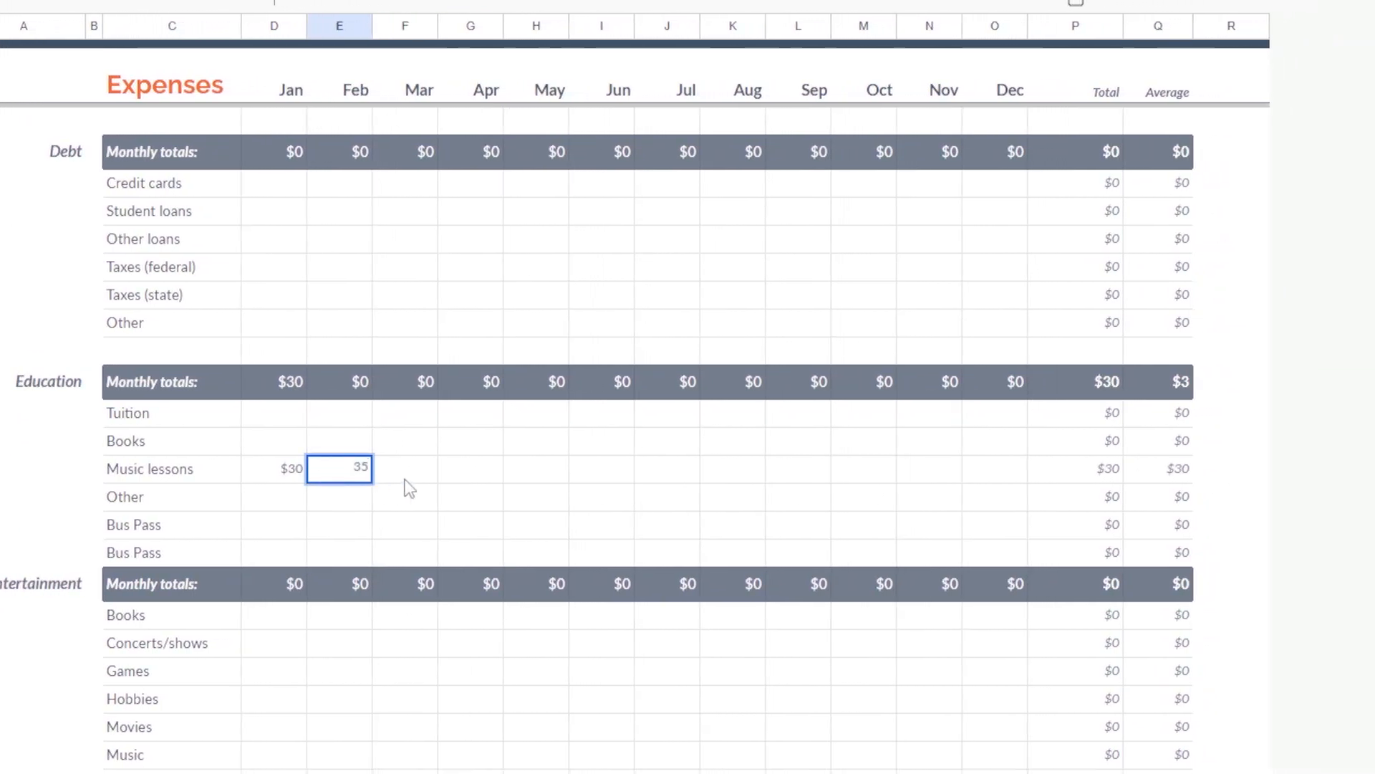
pyautogui.click(399, 484)
pyautogui.write('35')
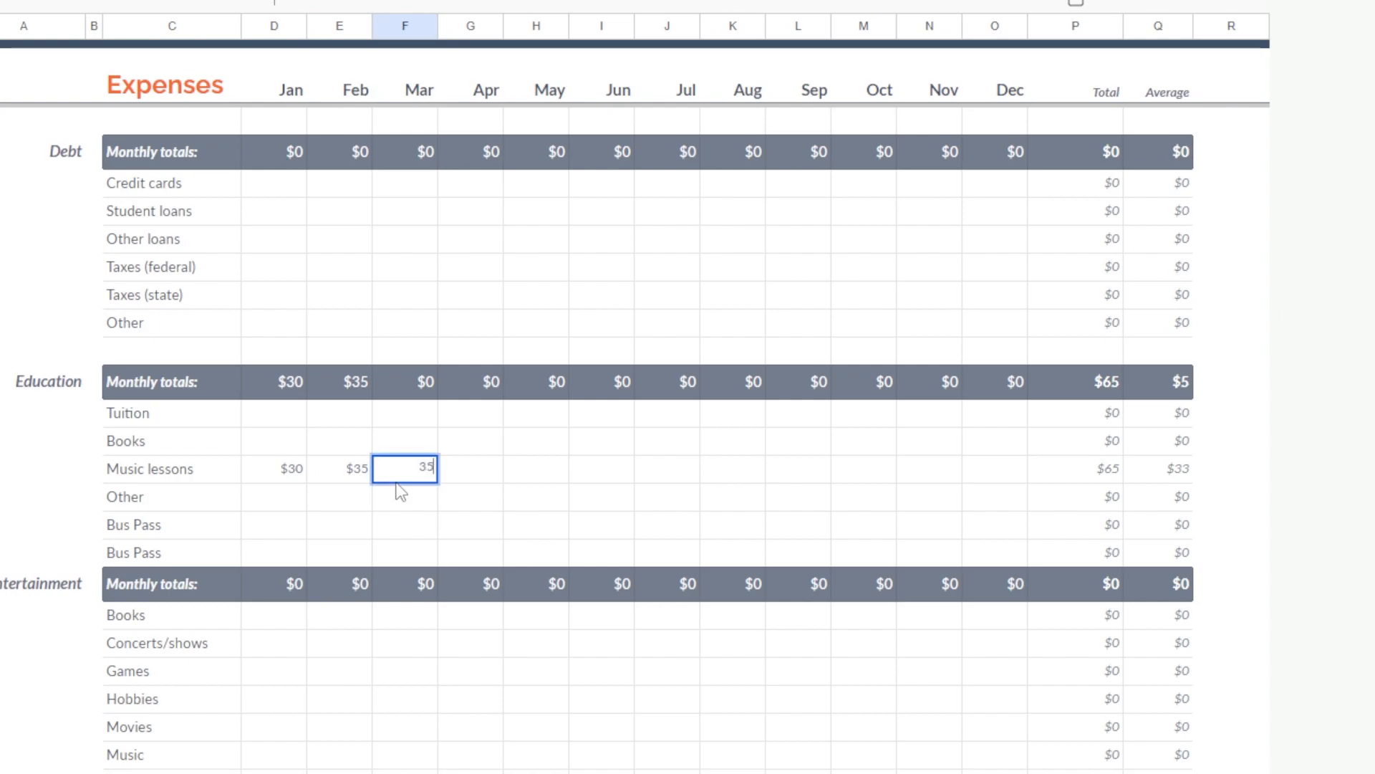
pyautogui.press('Tab')
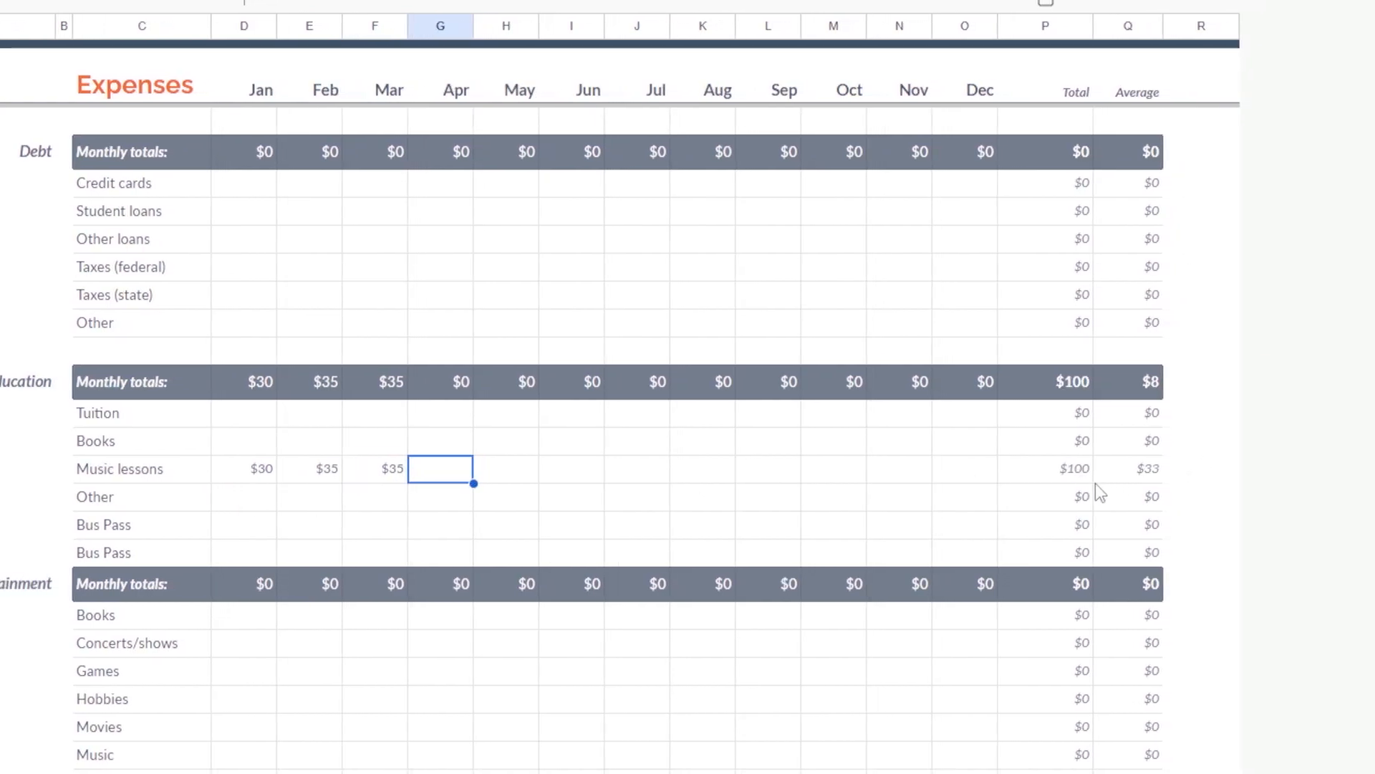
pyautogui.click(1152, 473)
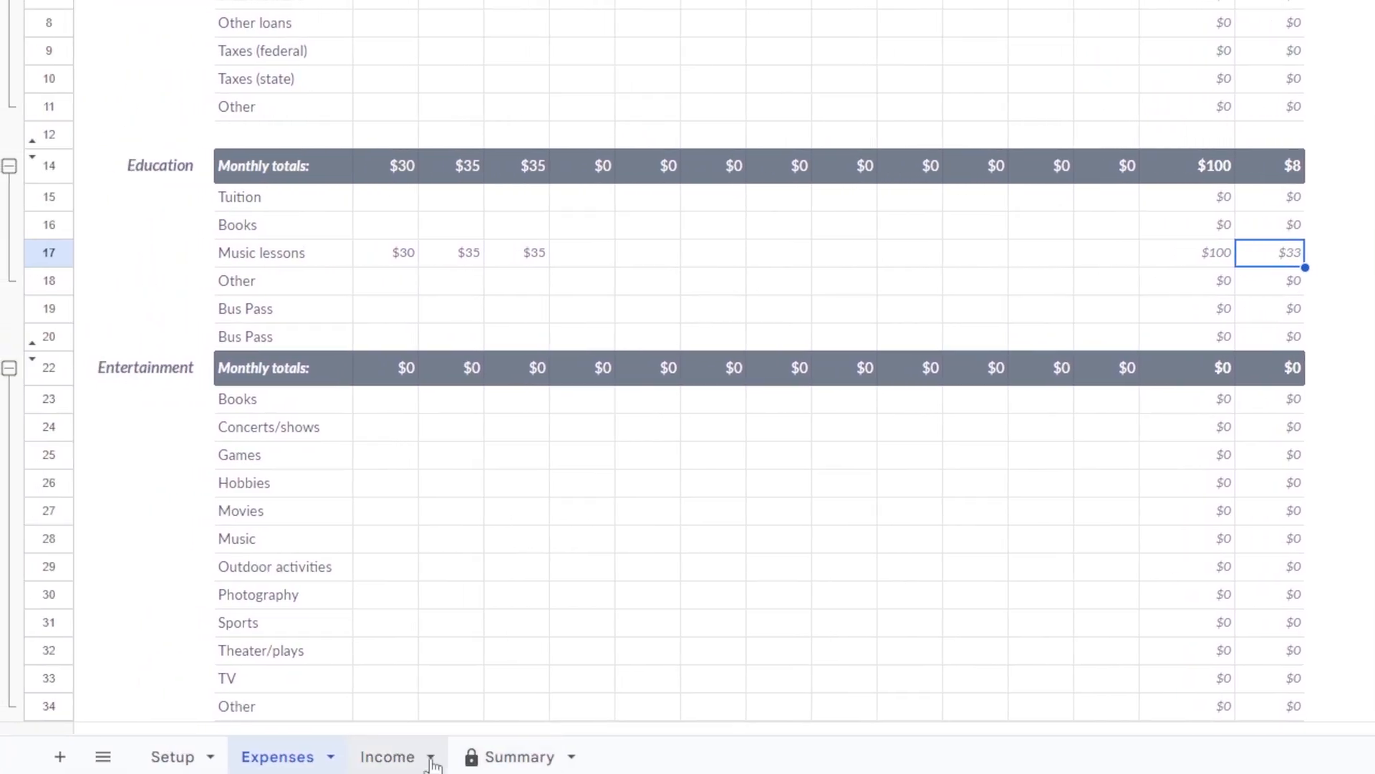
# Open the Income sheet and examine its Wages and Other category groups, including Paycheck and Tips
pyautogui.click(395, 757)
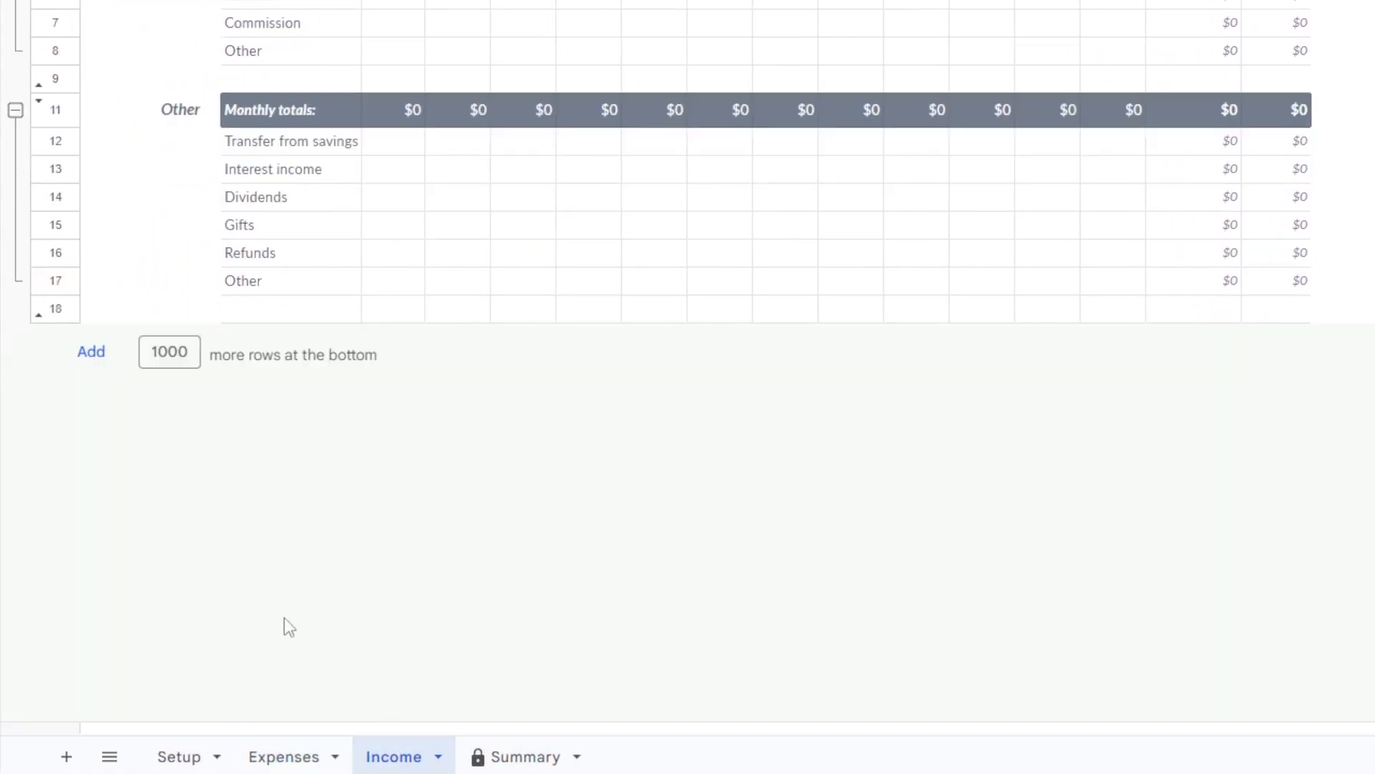
pyautogui.scroll(3, 286, 630)
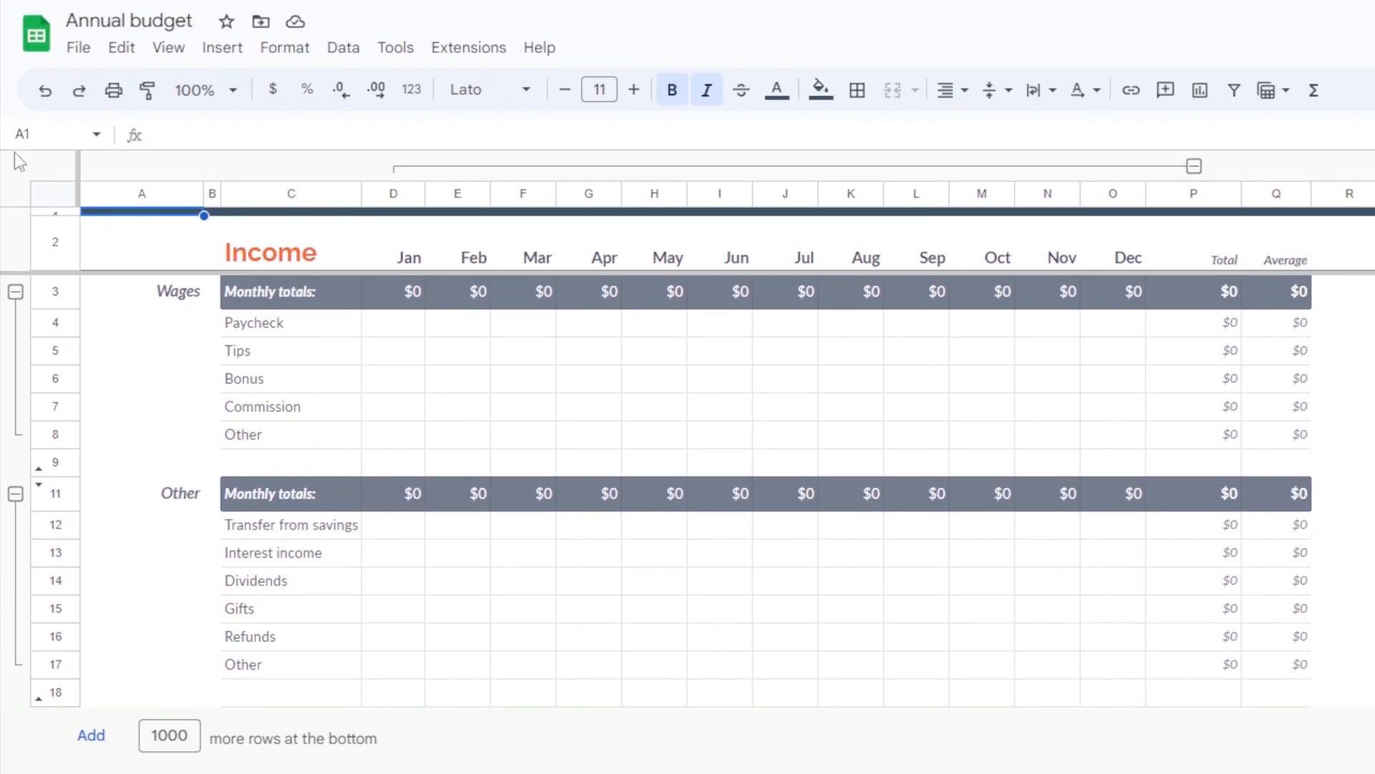
pyautogui.click(276, 329)
pyautogui.click(296, 357)
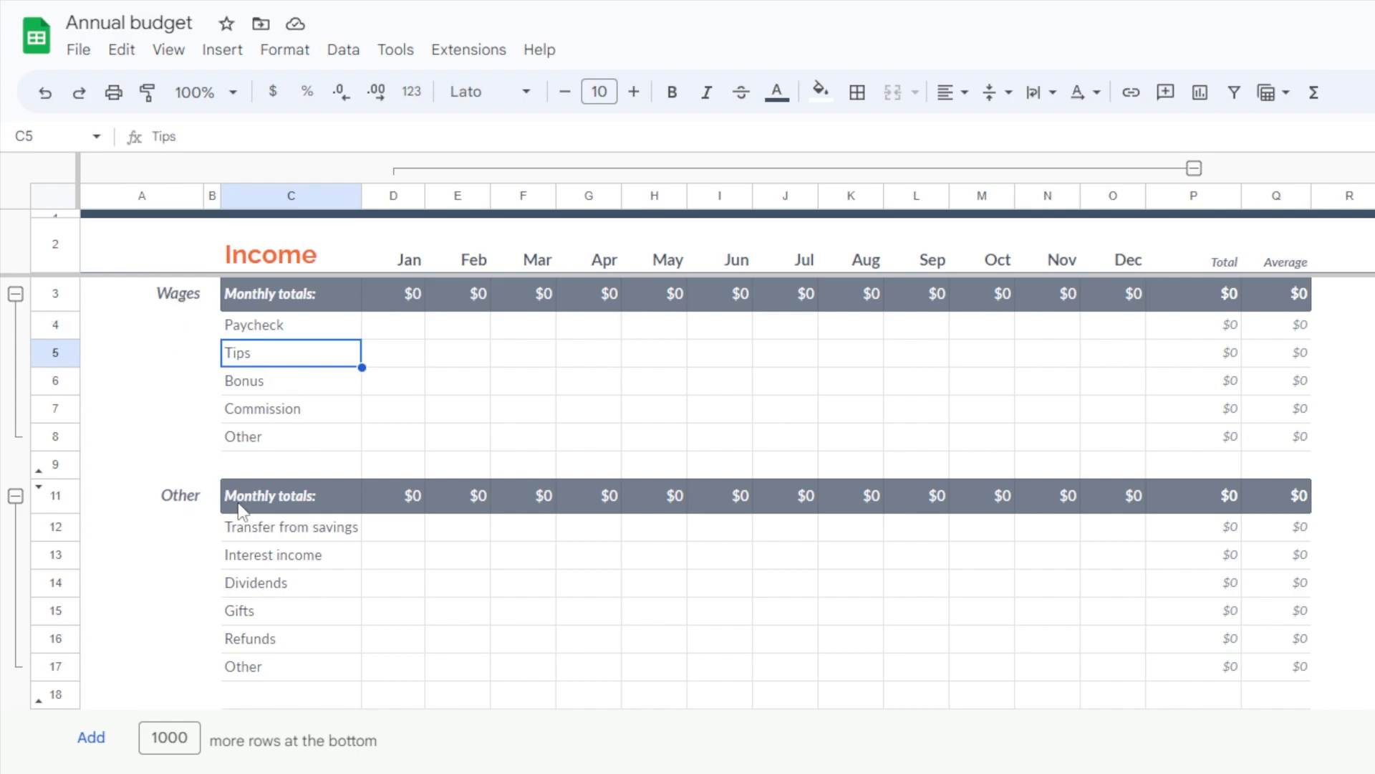
pyautogui.click(264, 325)
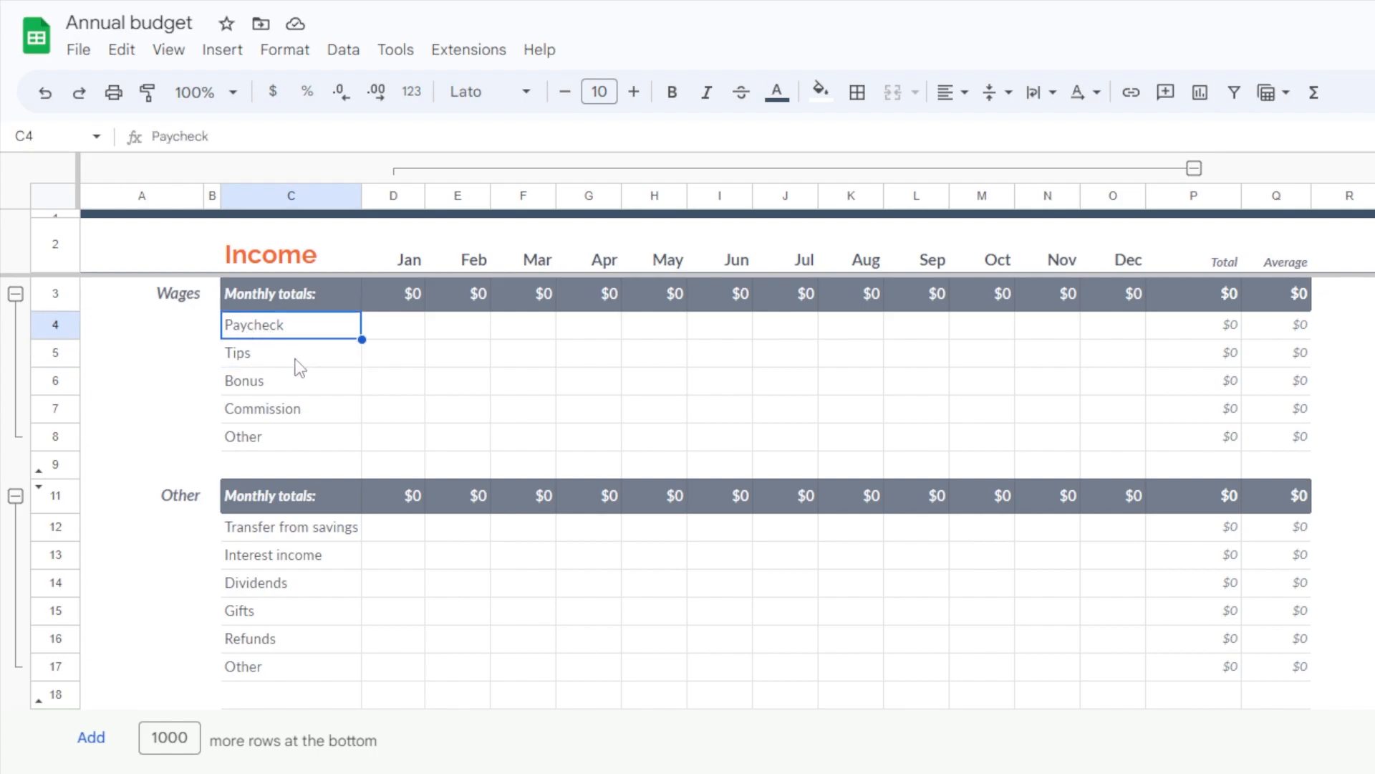
pyautogui.press('Down')
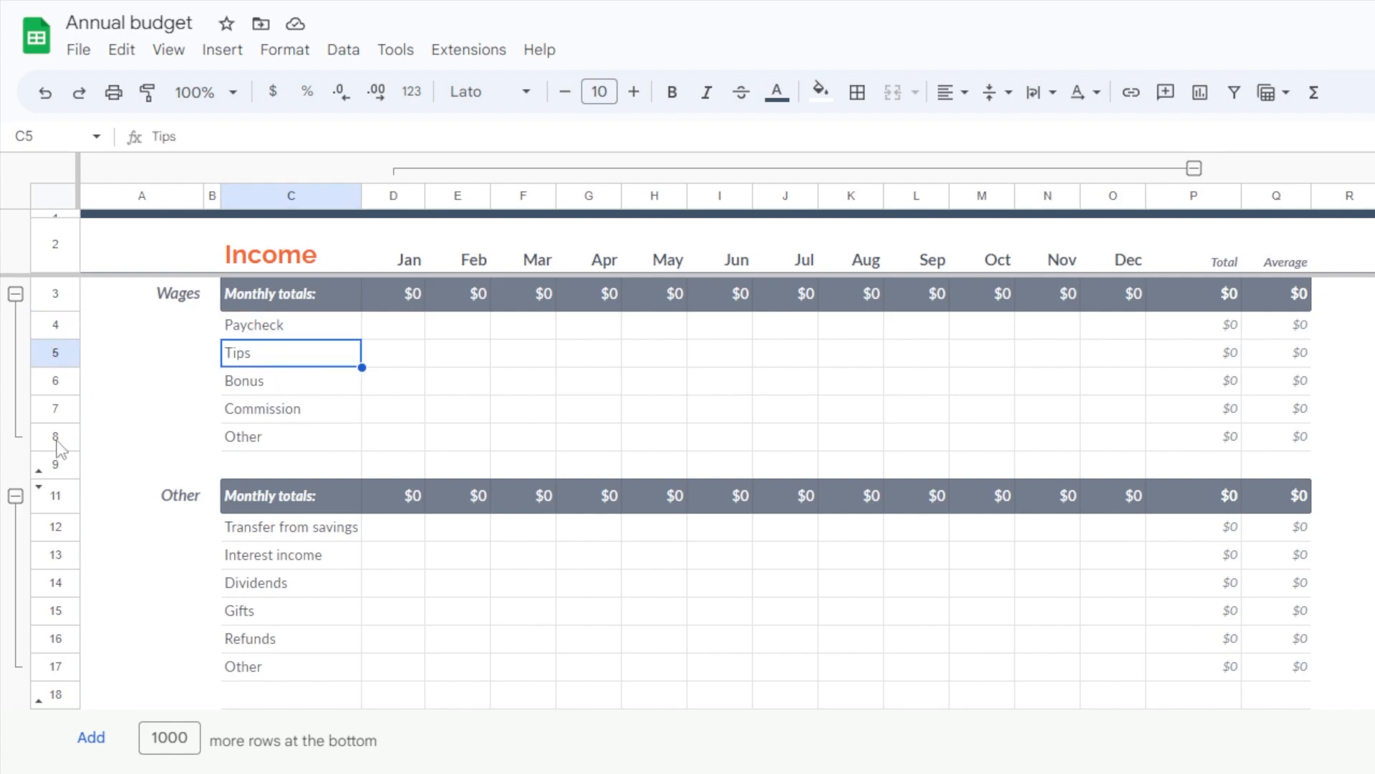
# Insert a row below row 8 in the Wages group and fill it from the Other row, columns C to Q
pyautogui.click(54, 436)
pyautogui.rightClick(54, 437)
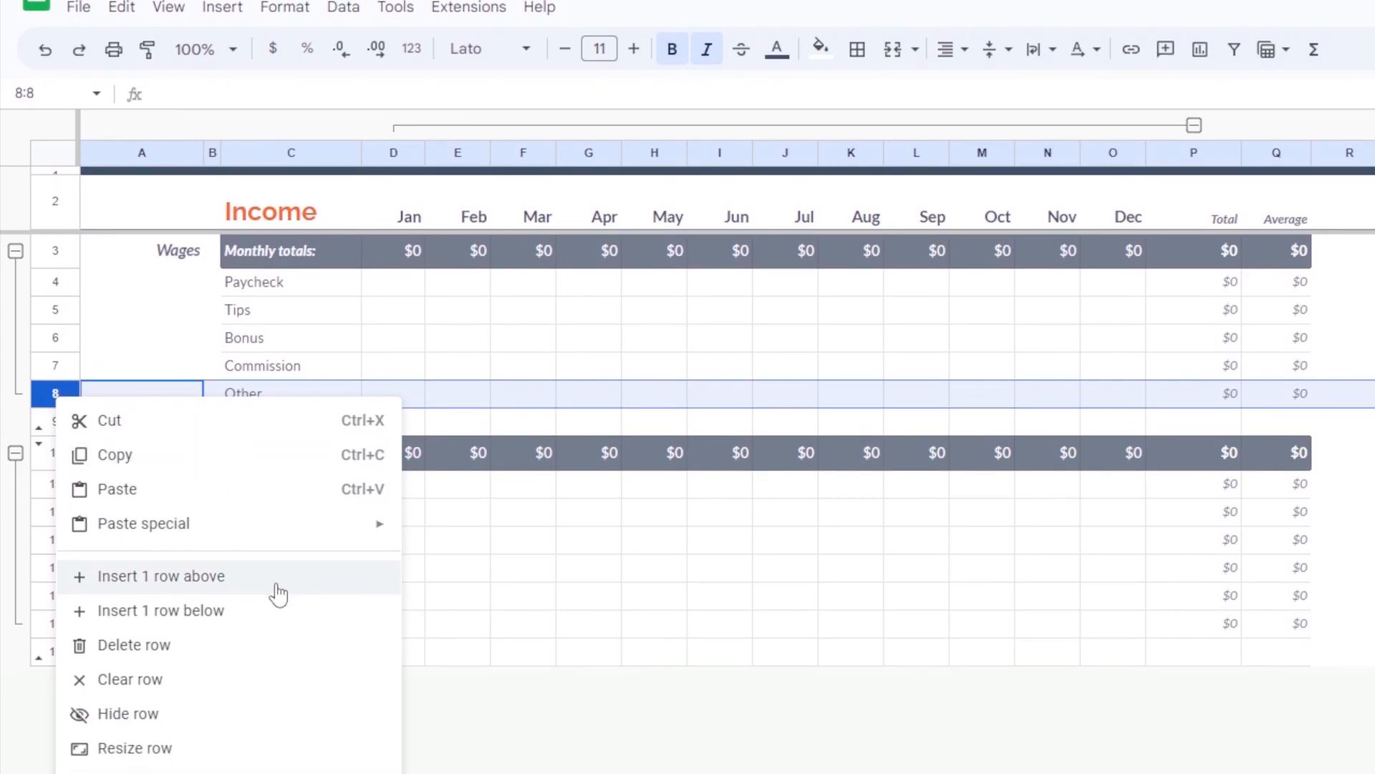
pyautogui.click(240, 611)
pyautogui.click(313, 366)
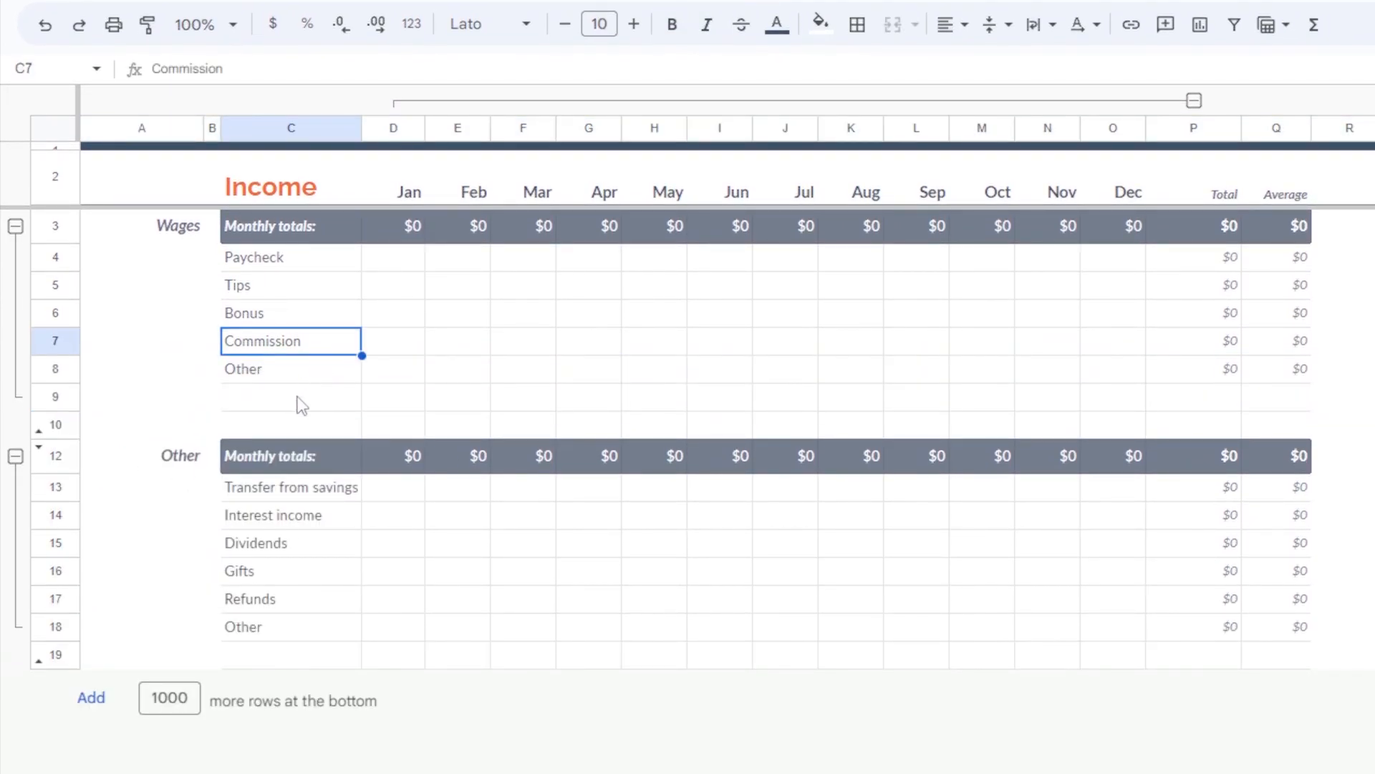
pyautogui.click(304, 371)
pyautogui.moveTo(343, 378); pyautogui.dragTo(1309, 380)
pyautogui.moveTo(1200, 383); pyautogui.dragTo(1190, 407)
# Rename the new Wages category in cell C9 as Side Hustles
pyautogui.doubleClick(173, 399)
pyautogui.moveTo(275, 399); pyautogui.dragTo(126, 381)
pyautogui.write('Side Hustles')
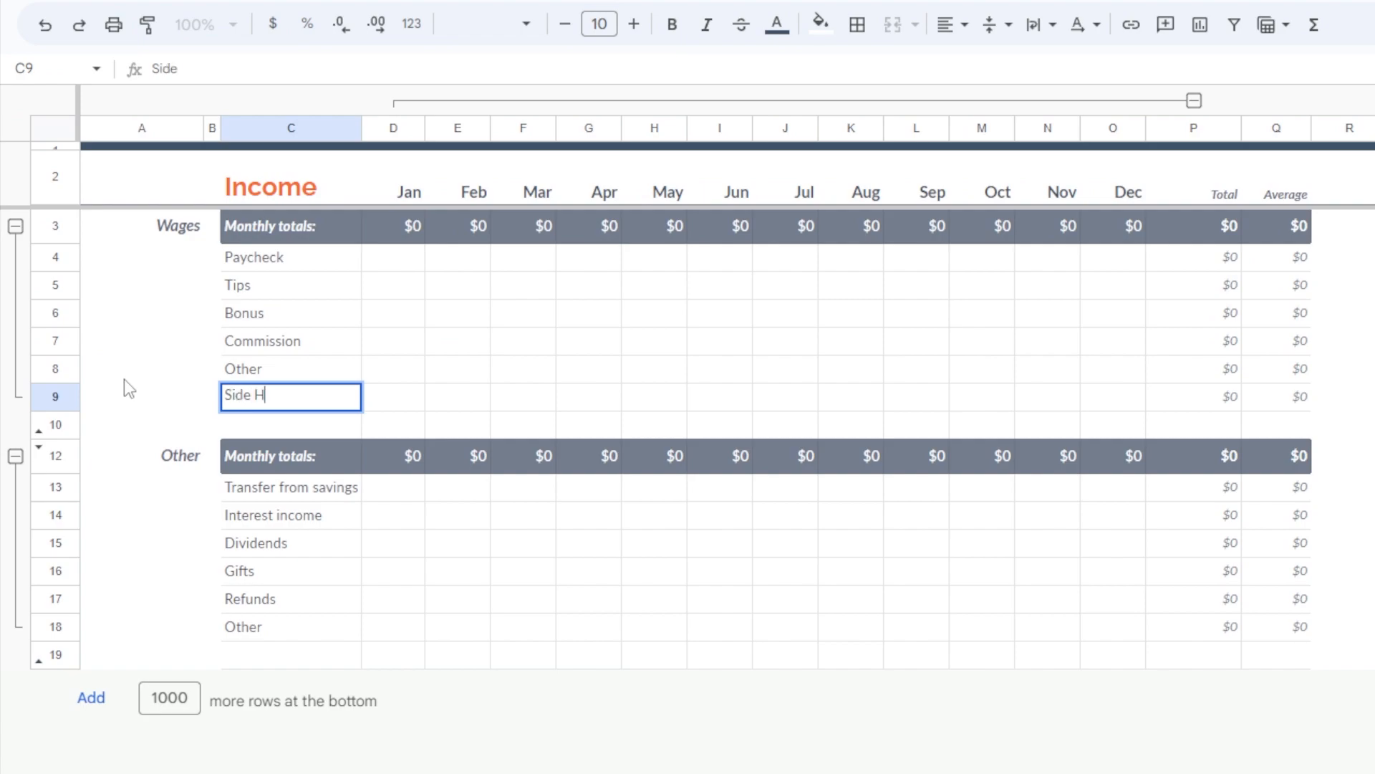
pyautogui.click(394, 338)
# Enter Paycheck income of 2100 for January and 2000 for February
pyautogui.click(399, 263)
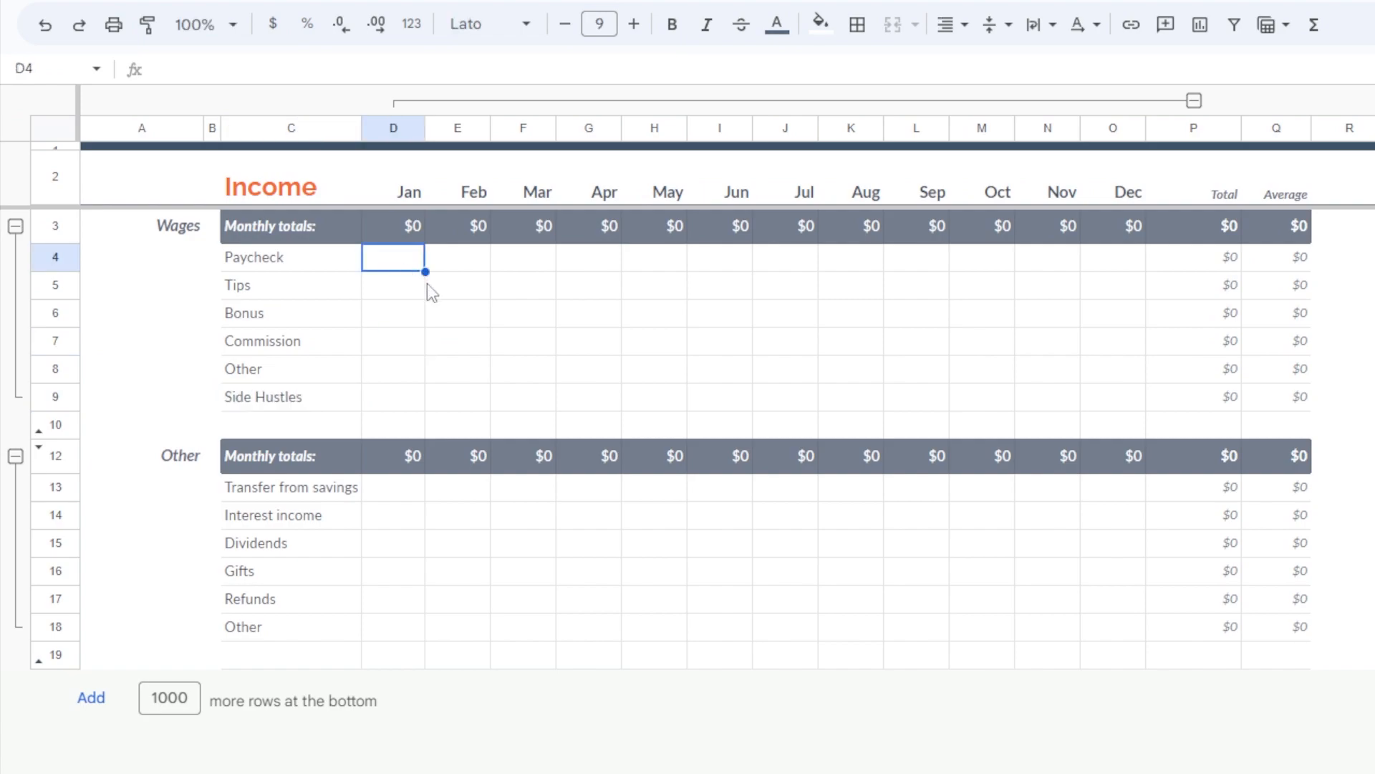
pyautogui.write('2,')
pyautogui.write('10')
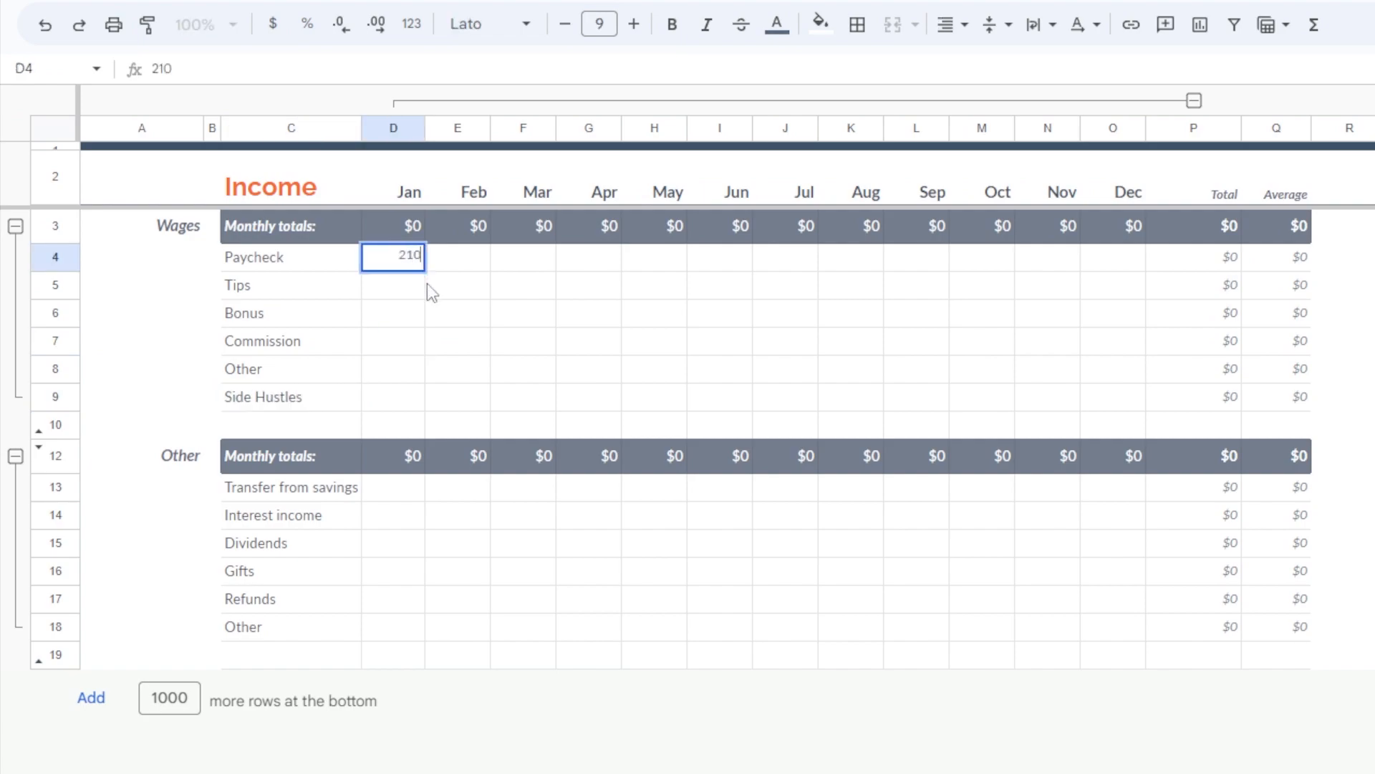
pyautogui.write('0')
pyautogui.click(464, 263)
pyautogui.write('2000')
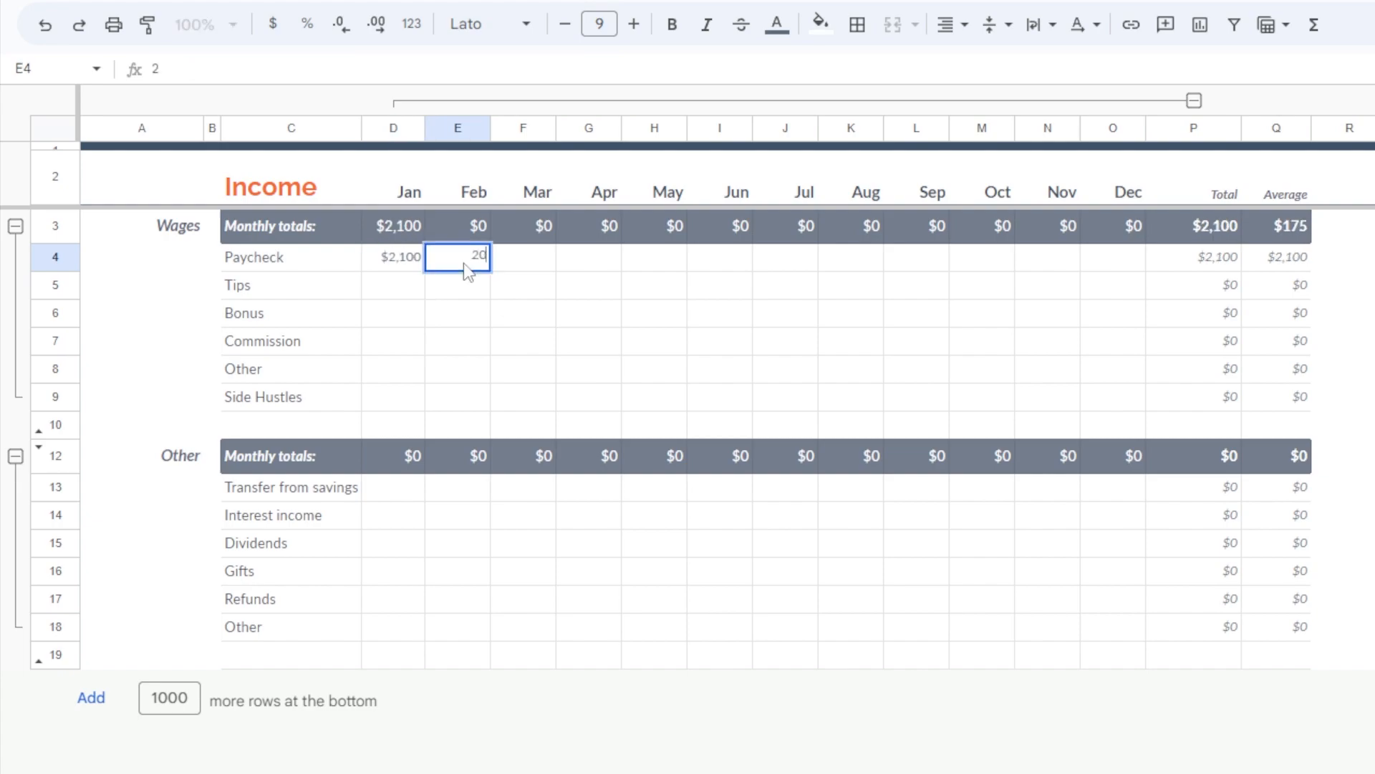
# Enter Side Hustles income of 500 for both January and February
pyautogui.click(365, 388)
pyautogui.write('500')
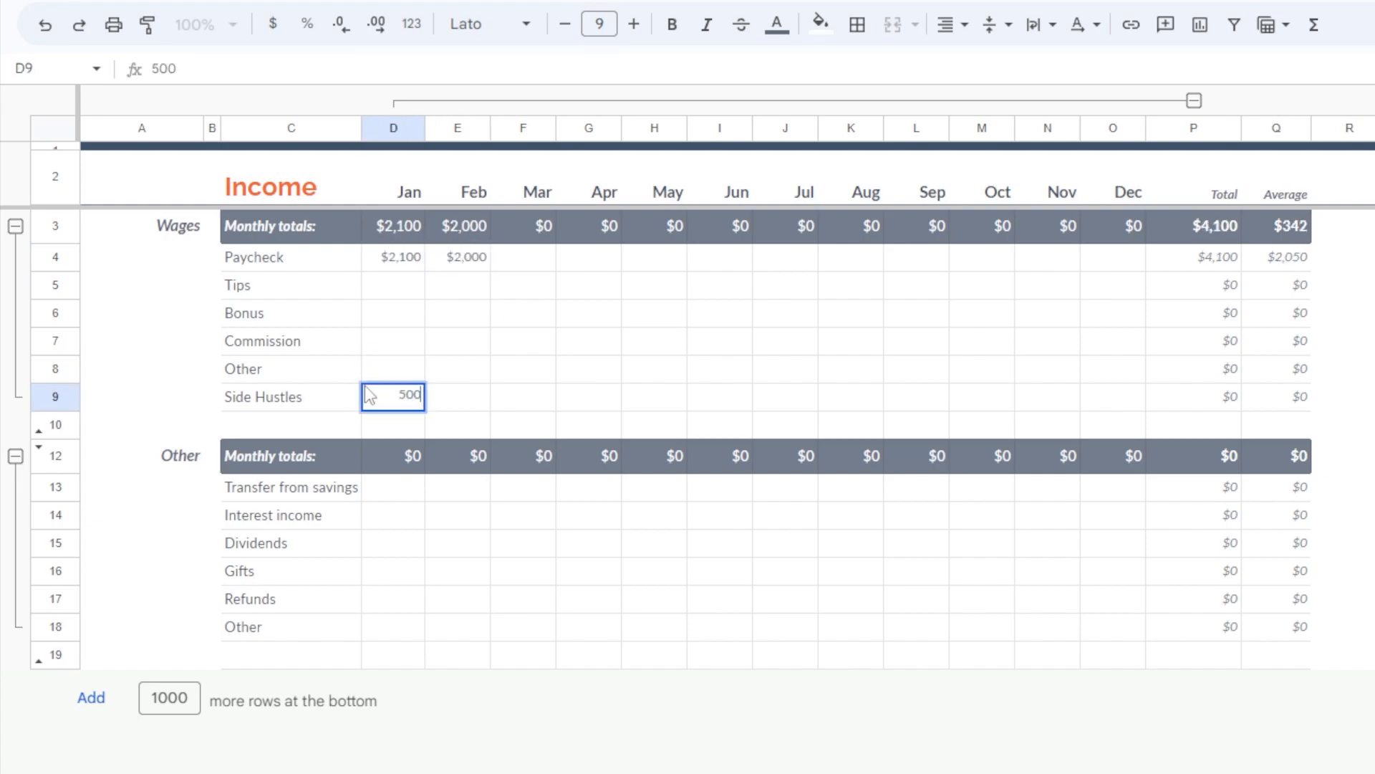
pyautogui.click(476, 406)
pyautogui.write('500')
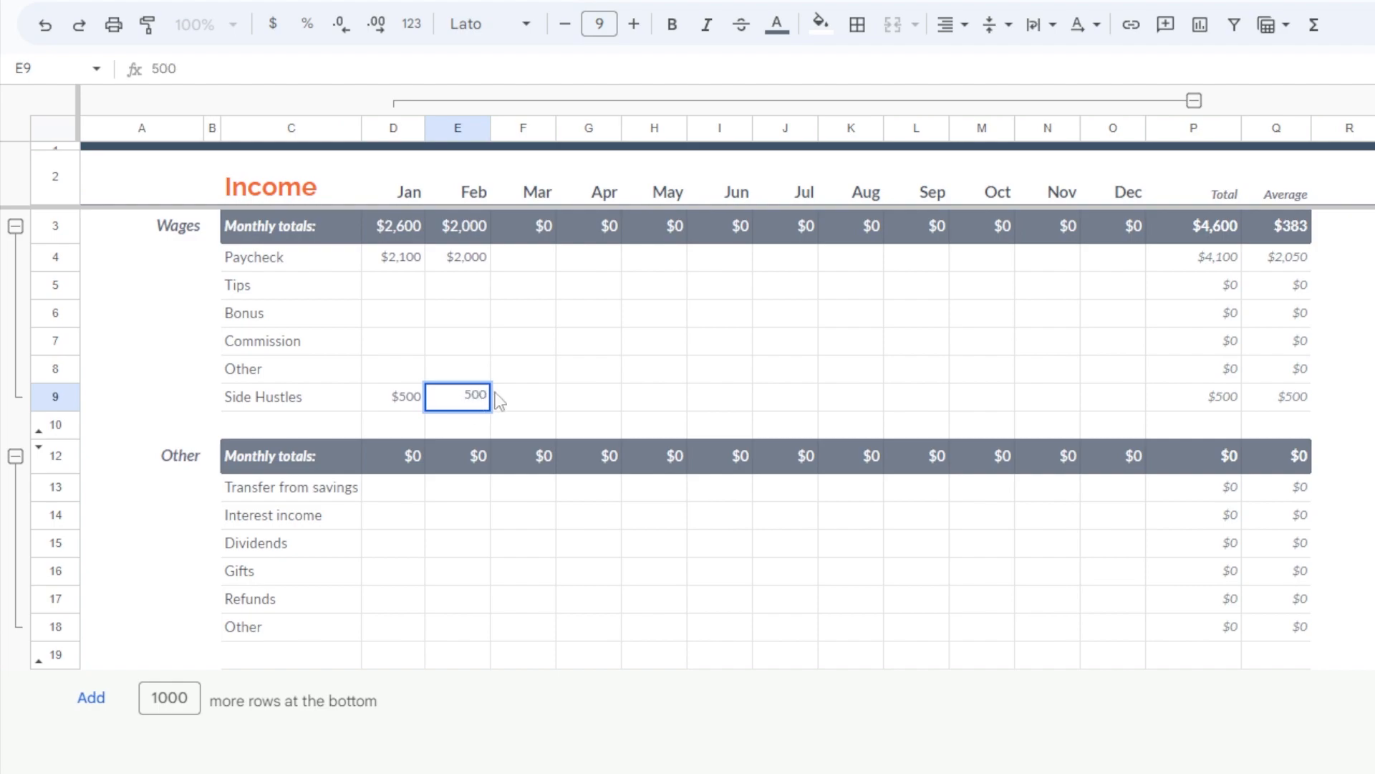
# Enter an April amount of 500 in the Other row of the Wages group, cell G8
pyautogui.click(573, 376)
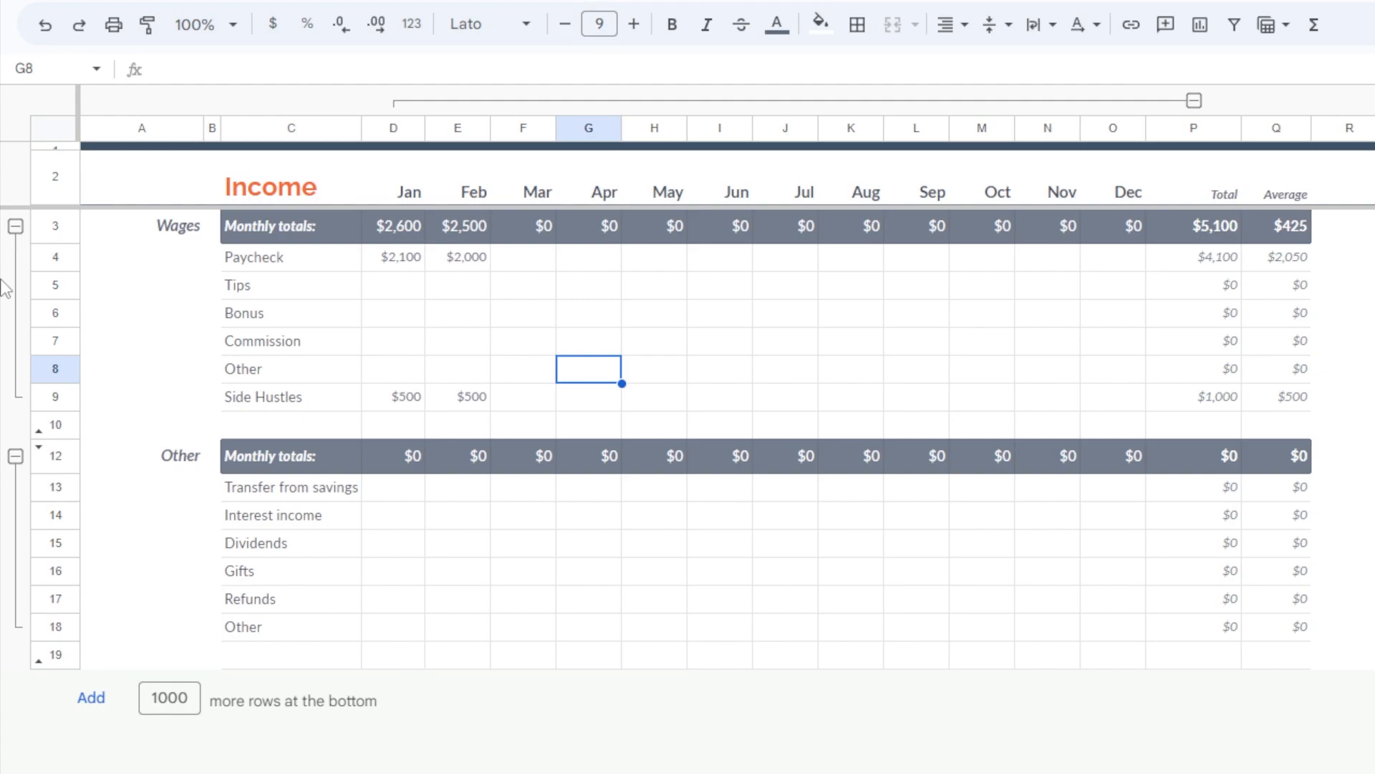
pyautogui.hotkey('ctrl', 'z')
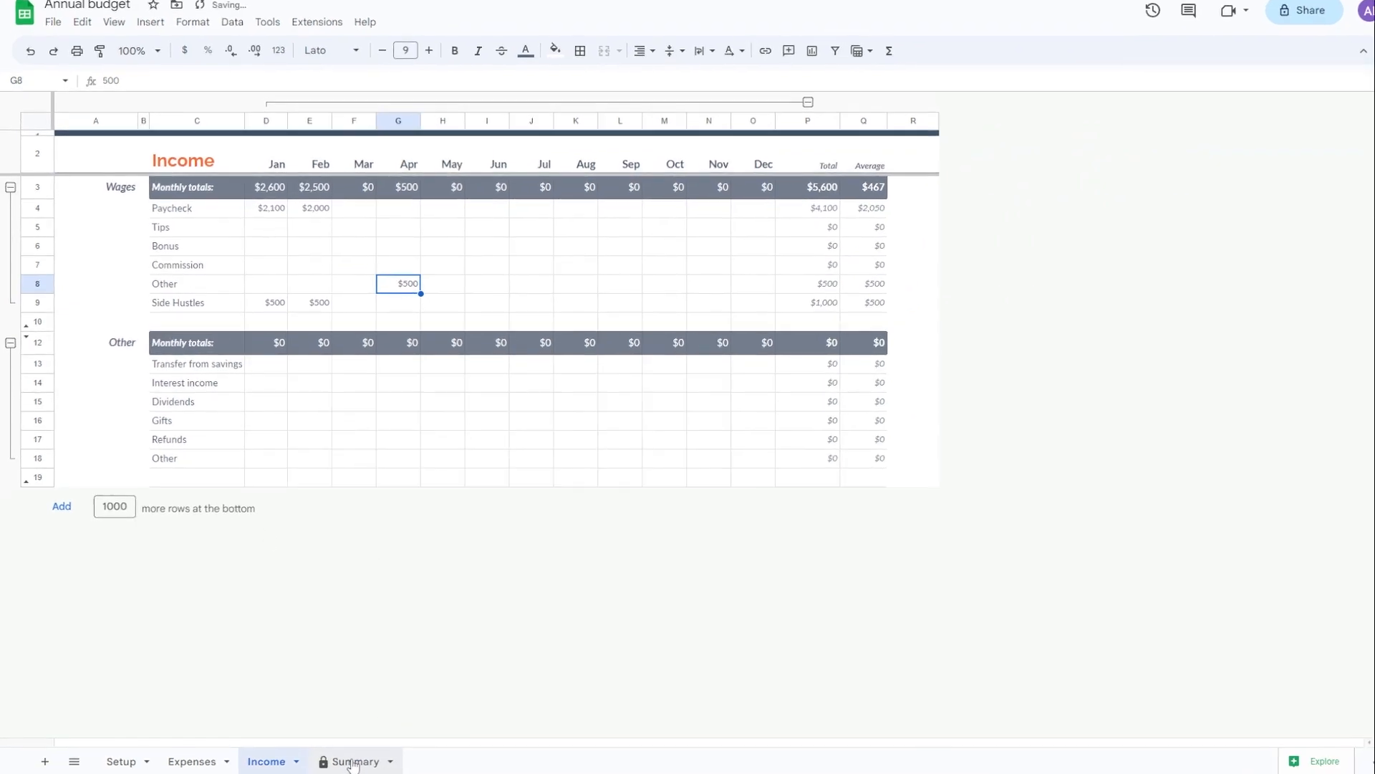
# Open the Summary sheet and enter 500 in cell A1
pyautogui.click(362, 763)
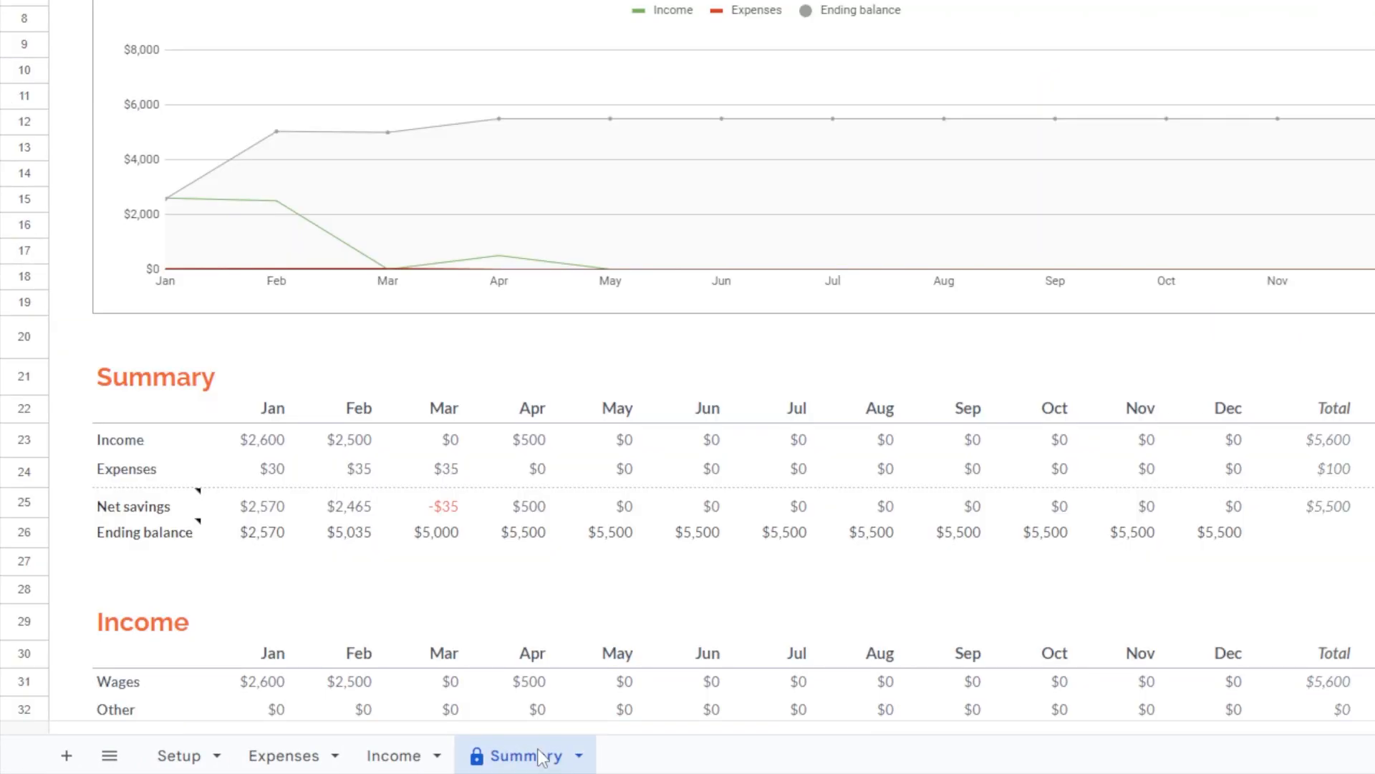
pyautogui.write('500')
pyautogui.press('Return')
pyautogui.click(849, 463)
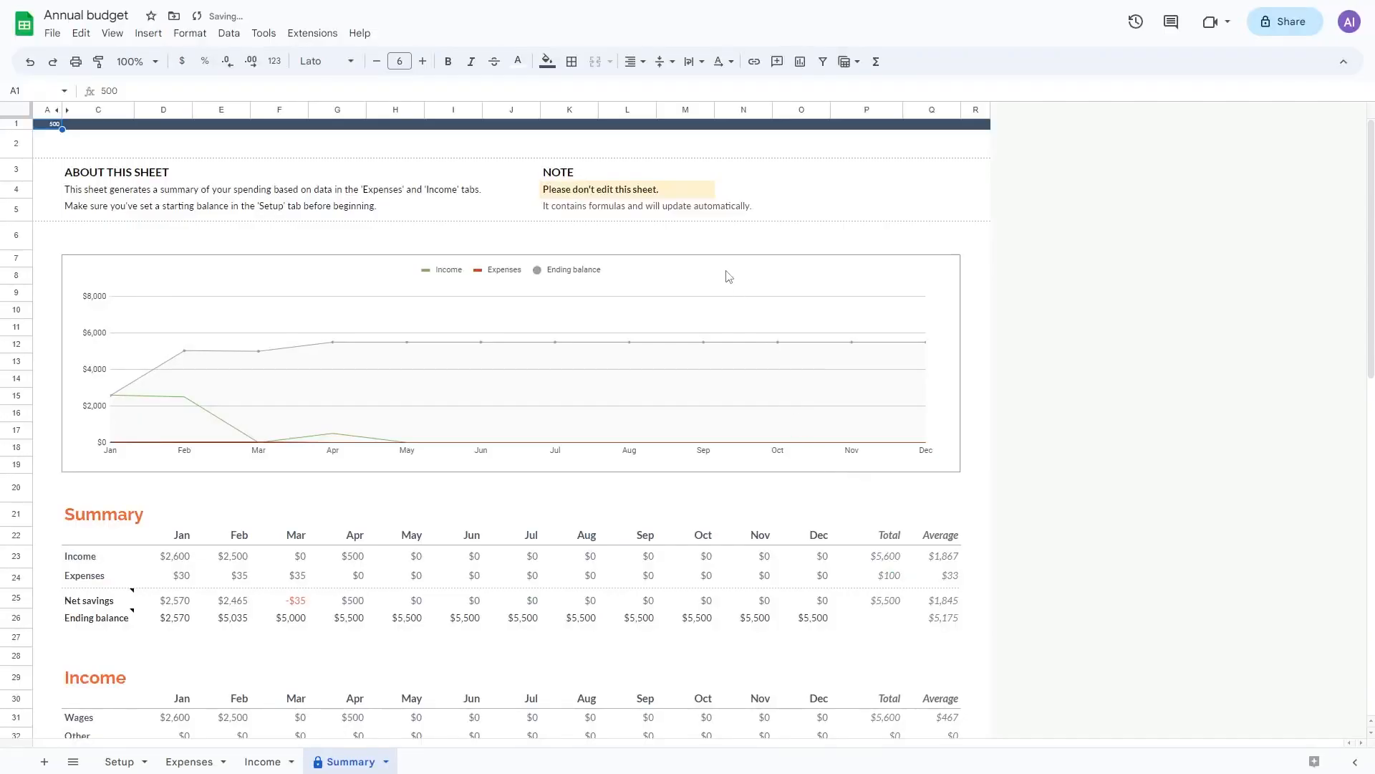
pyautogui.press('Delete')
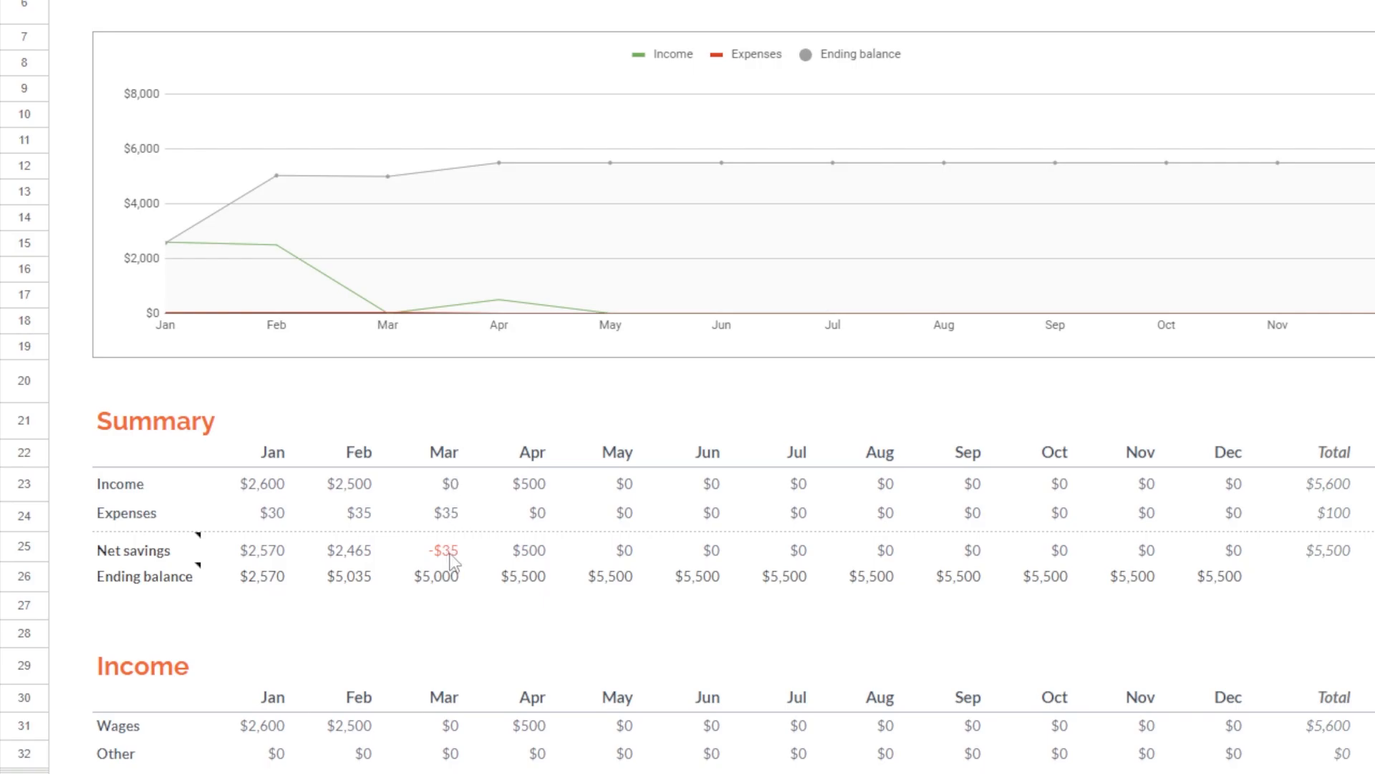
# Review the Summary sheet's monthly totals, its income and expense category tables, and the chart of average spending per category
pyautogui.scroll(-3, 452, 566)
pyautogui.scroll(-2, 151, 488)
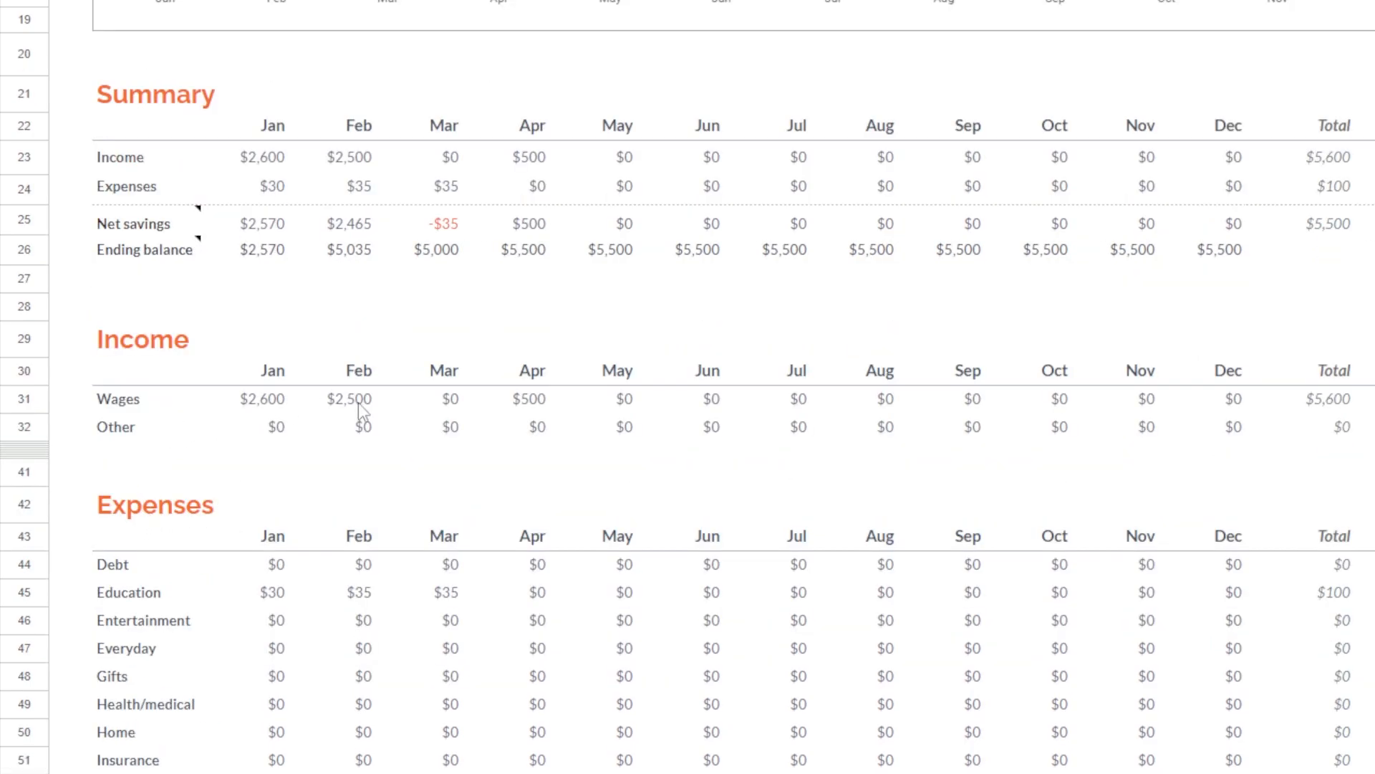
pyautogui.scroll(-3, 358, 403)
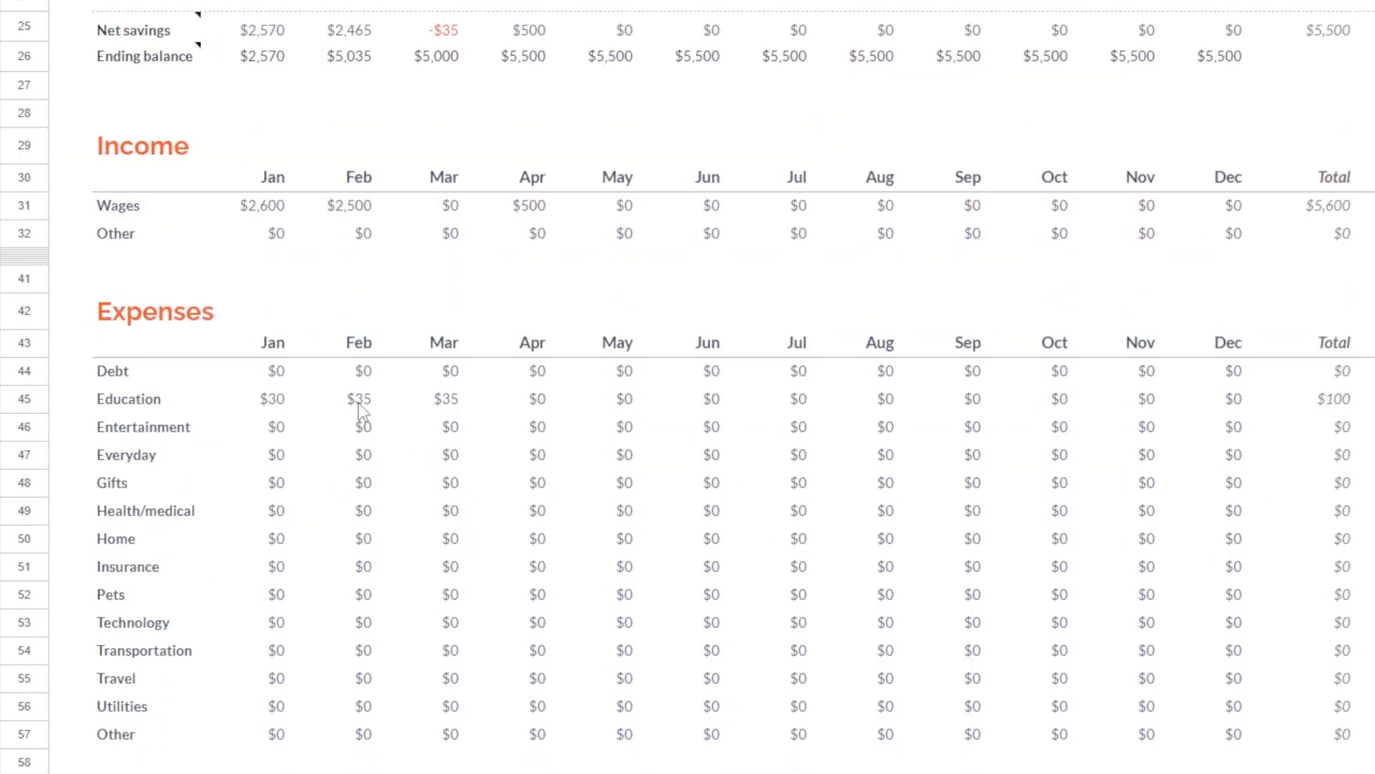
pyautogui.scroll(-9, 360, 405)
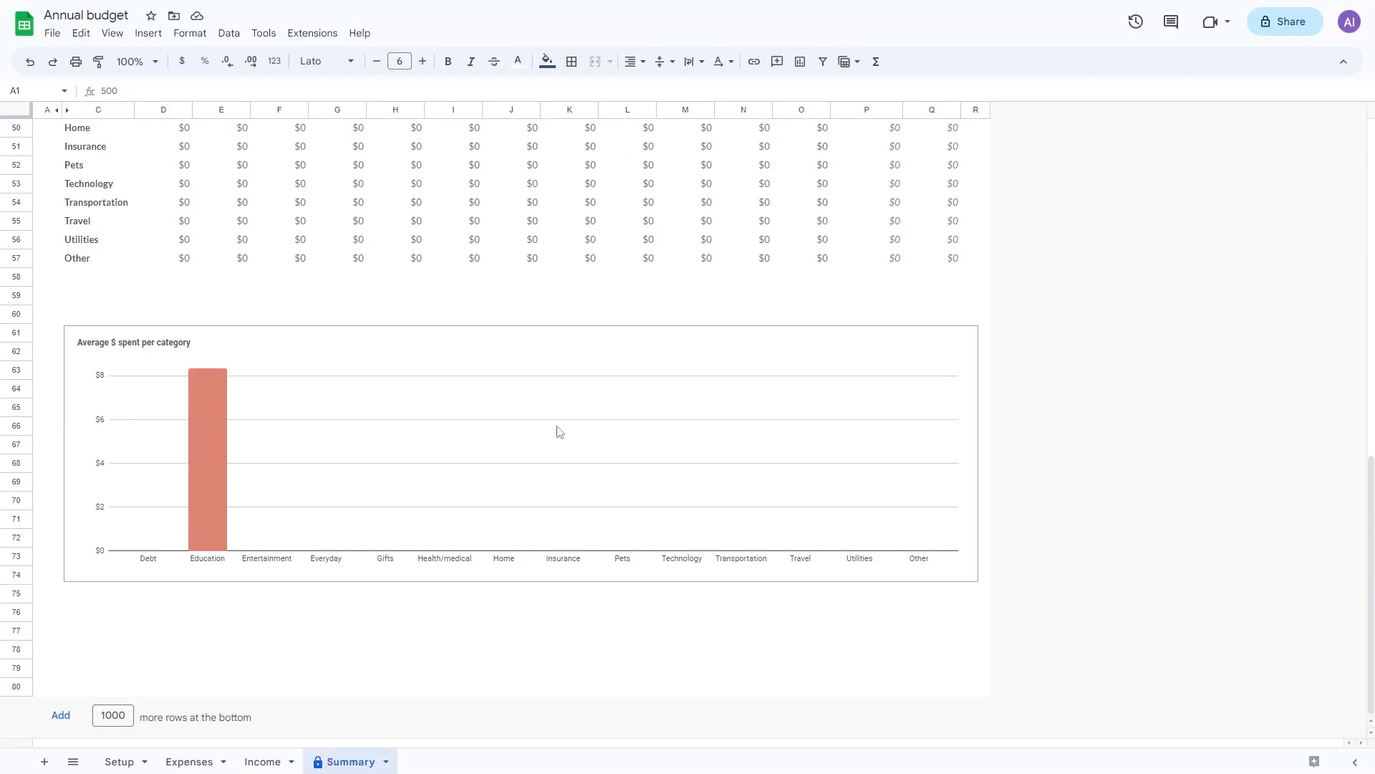
pyautogui.scroll(5, 560, 431)
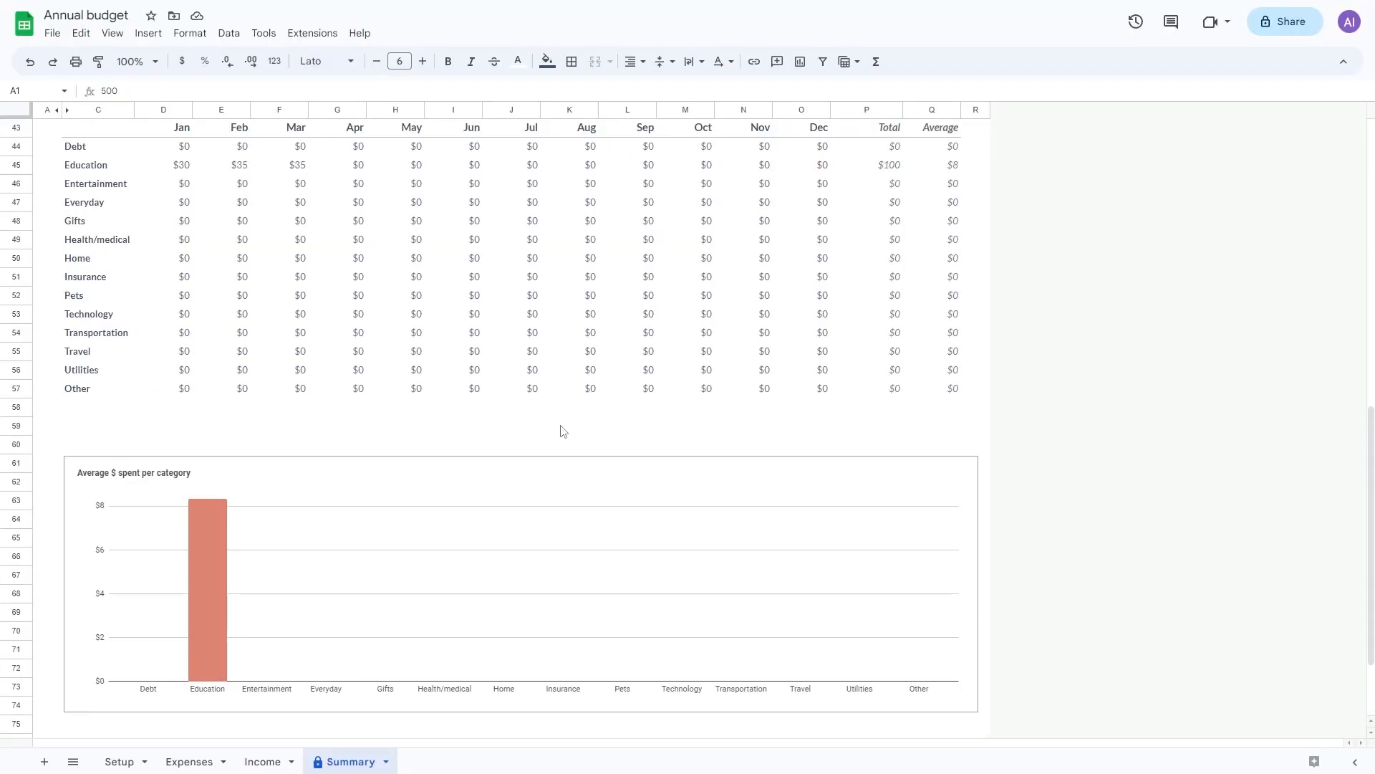
pyautogui.scroll(-2, 565, 439)
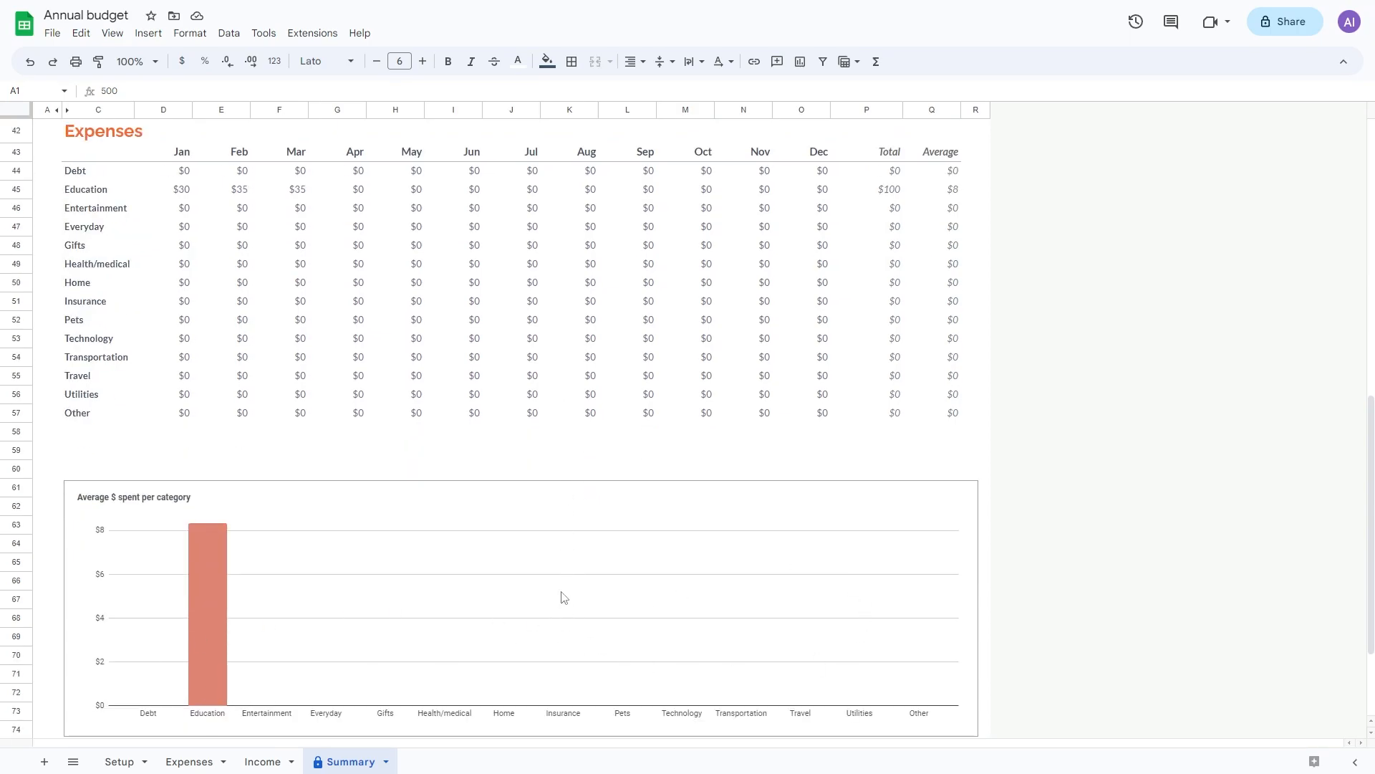
pyautogui.scroll(10, 559, 595)
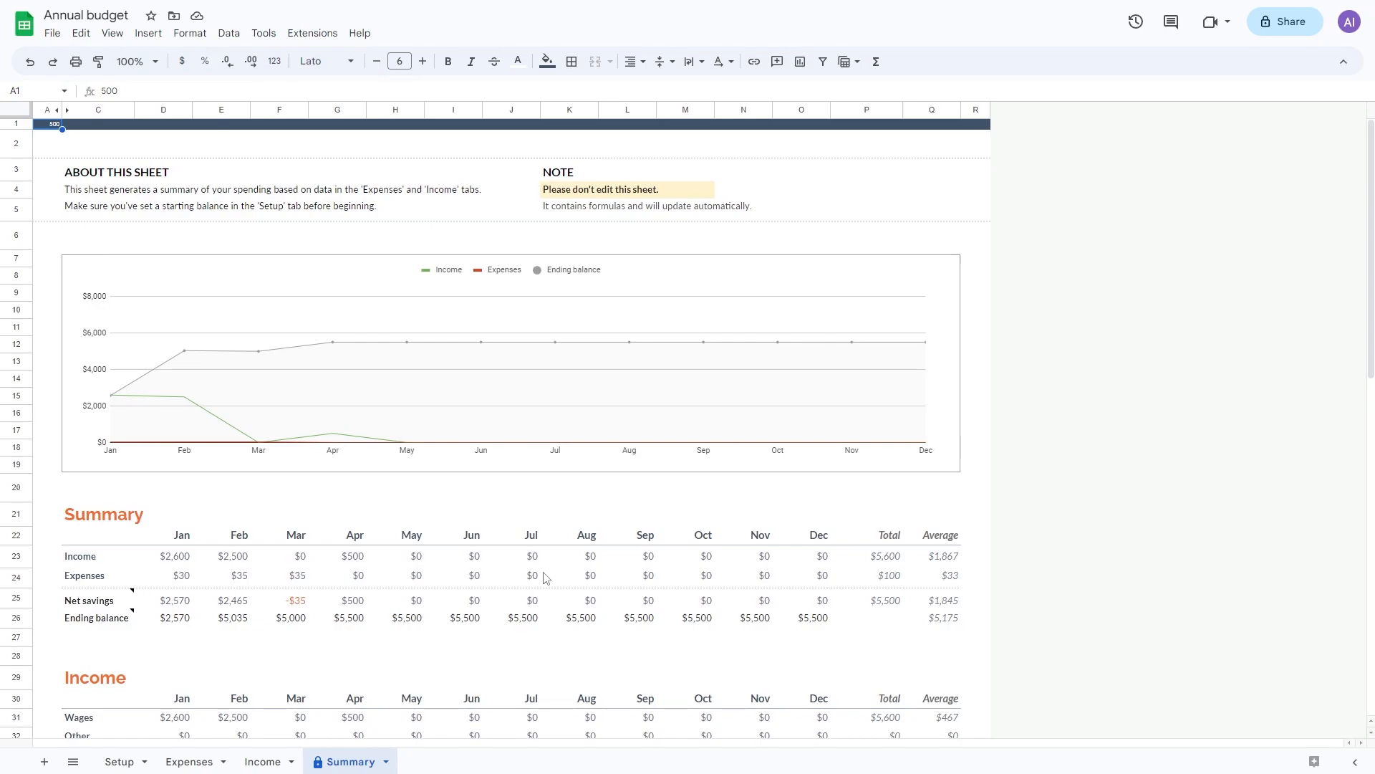